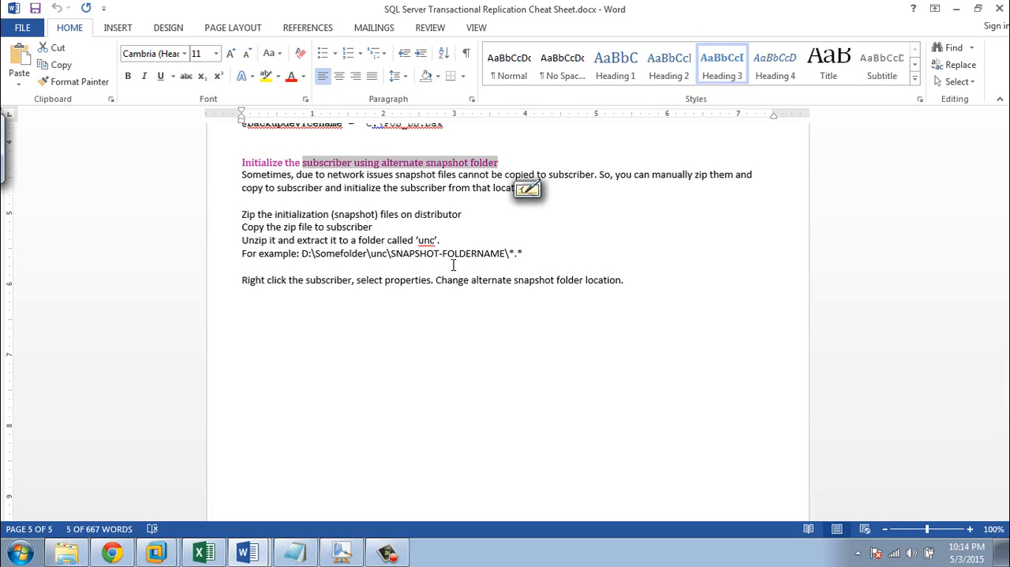
# Switch to the Win2012_1 virtual machine in VMware Workstation and display it full screen
pyautogui.moveTo(161, 558)
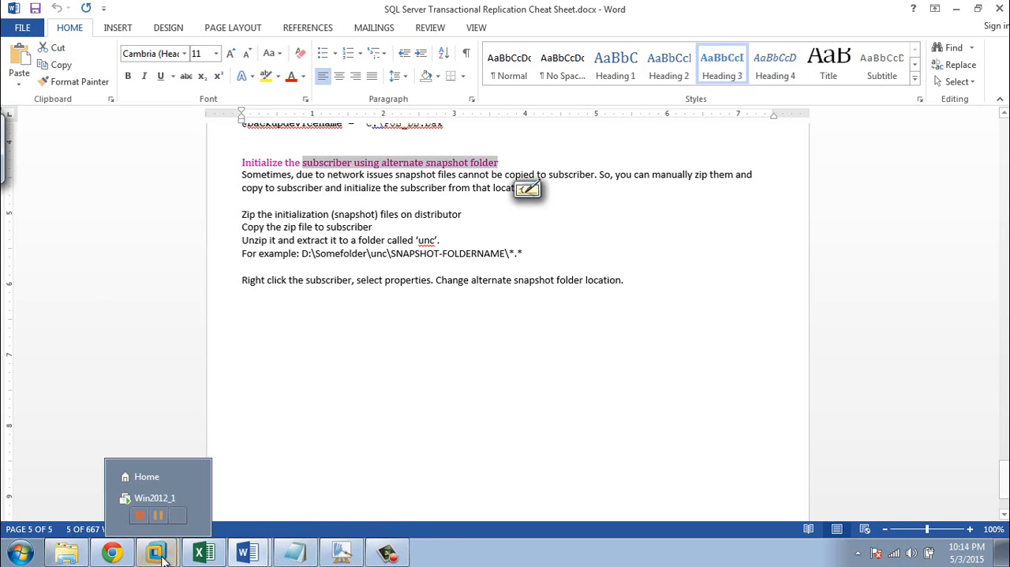
pyautogui.click(150, 498)
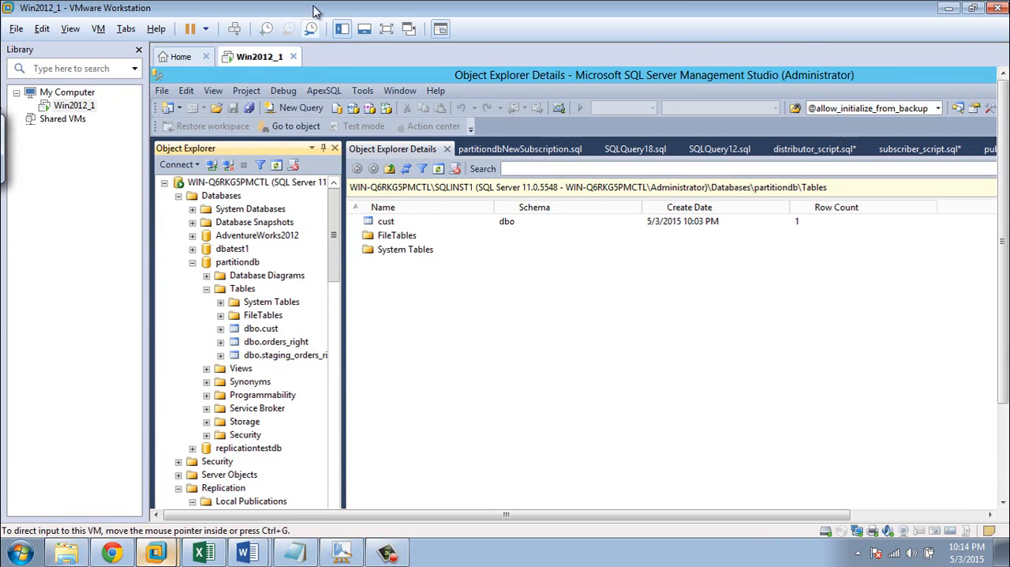
pyautogui.click(386, 29)
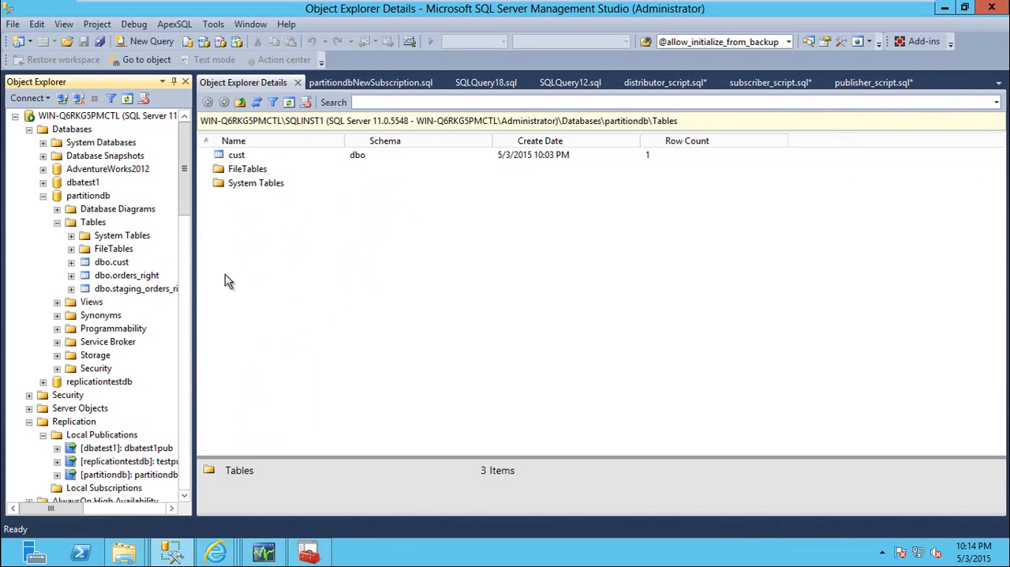
# Check the default snapshot folder path in the Snapshot properties of the replicationtestdb publication testpub
pyautogui.moveTo(187, 204); pyautogui.dragTo(190, 262)
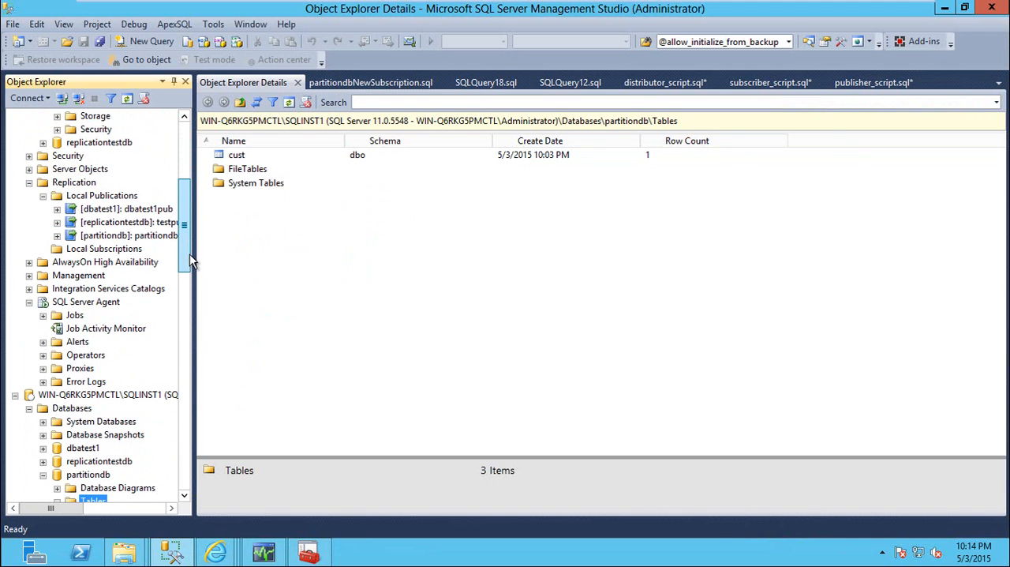
pyautogui.click(136, 223)
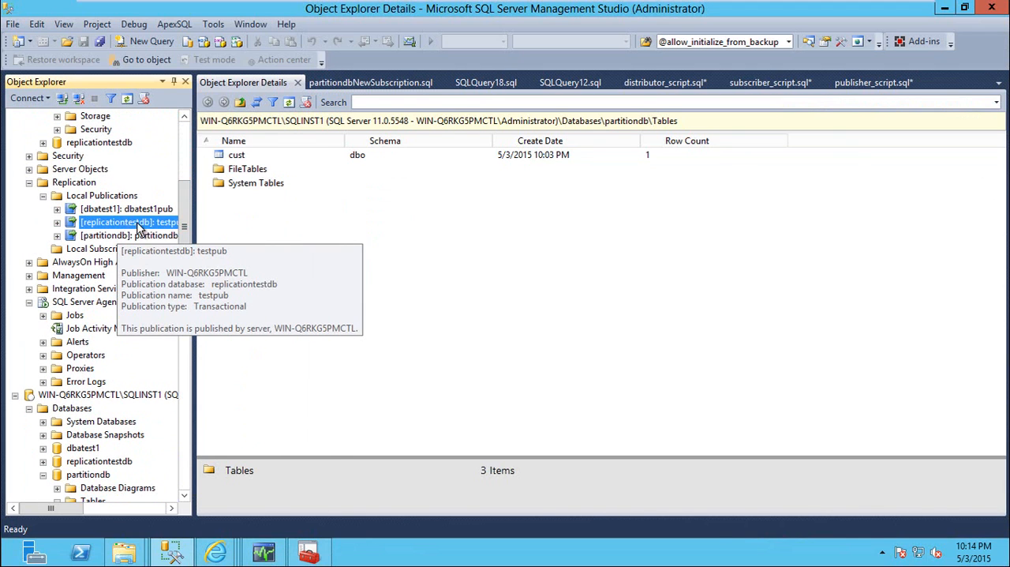
pyautogui.rightClick(133, 226)
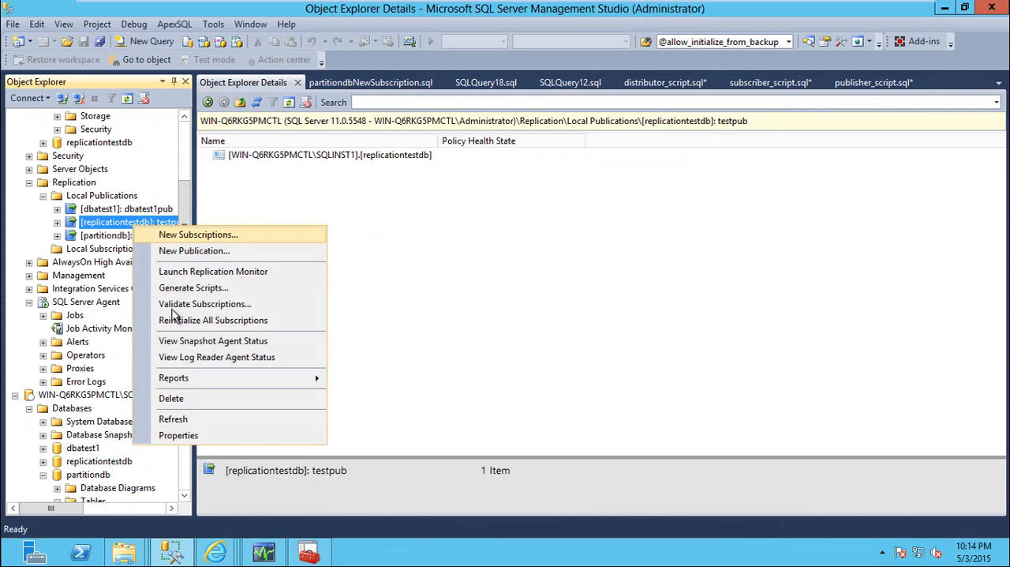
pyautogui.click(186, 435)
pyautogui.click(287, 117)
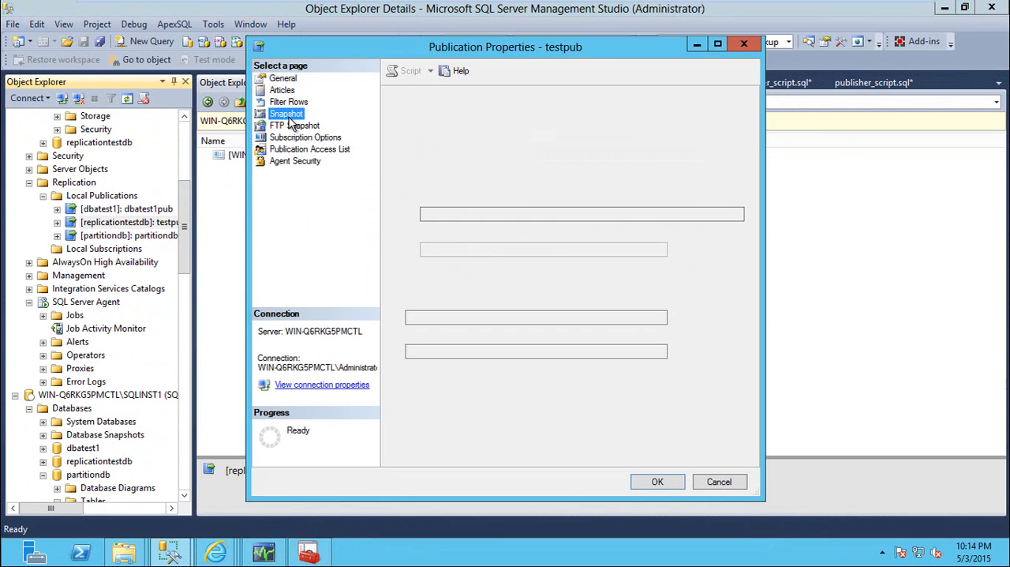
pyautogui.moveTo(714, 215); pyautogui.dragTo(420, 216)
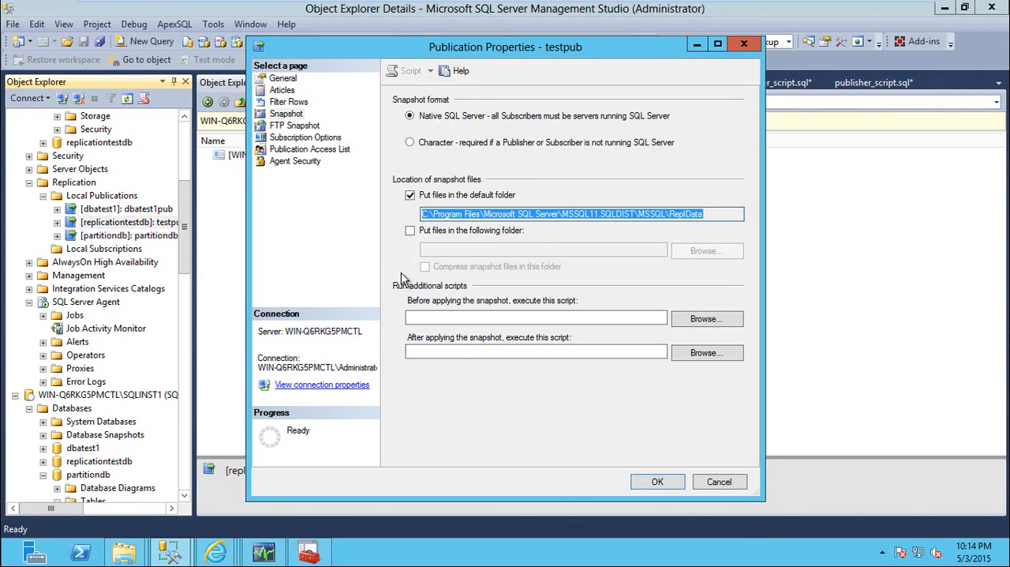
# Switch to the unc folder in File Explorer and open the WIN-Q6RKG5PMCTL_REPLICATIONTESTDB_TESTPUB snapshot folder
pyautogui.moveTo(126, 553)
pyautogui.click(214, 496)
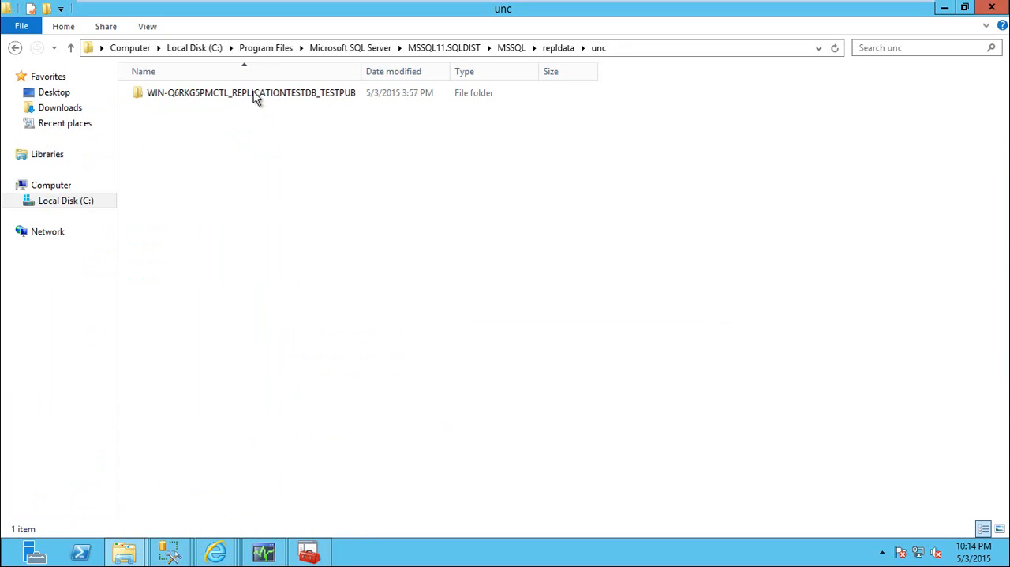
pyautogui.rightClick(476, 155)
pyautogui.click(522, 213)
pyautogui.doubleClick(256, 93)
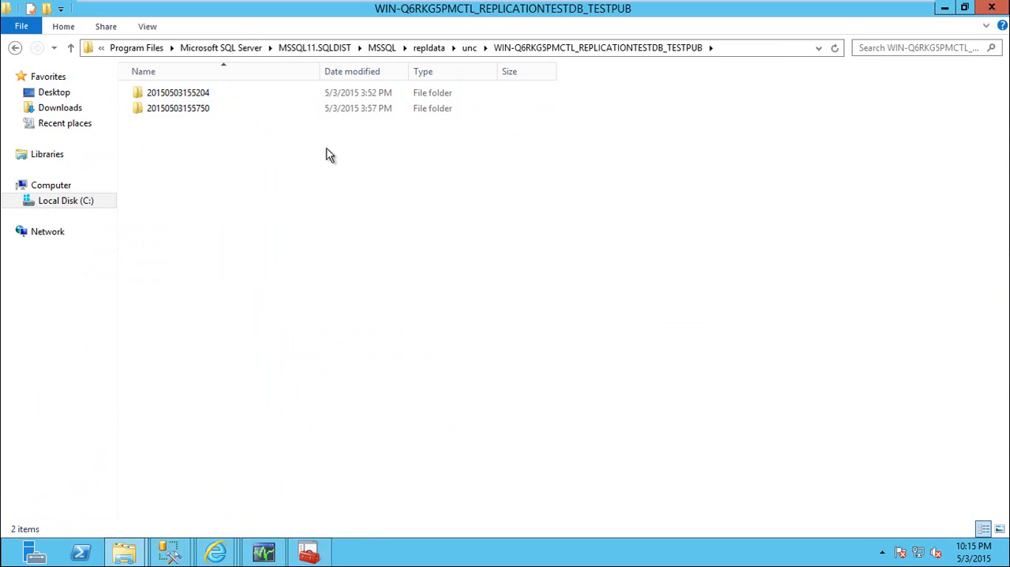
# Switch back to SQL Server Management Studio and close the testpub publication properties without changes
pyautogui.moveTo(169, 552)
pyautogui.click(269, 486)
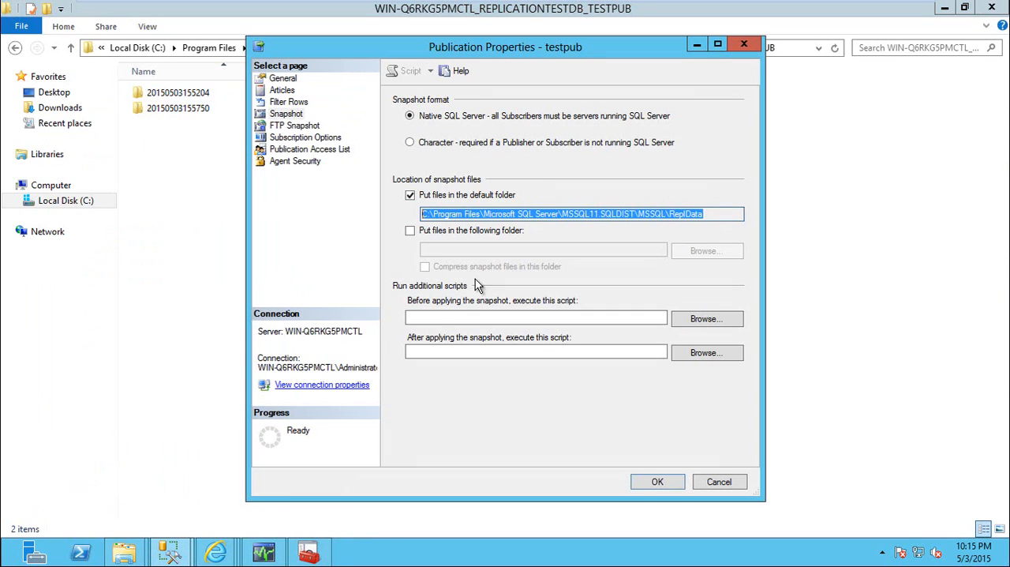
pyautogui.press('Escape')
pyautogui.click(184, 543)
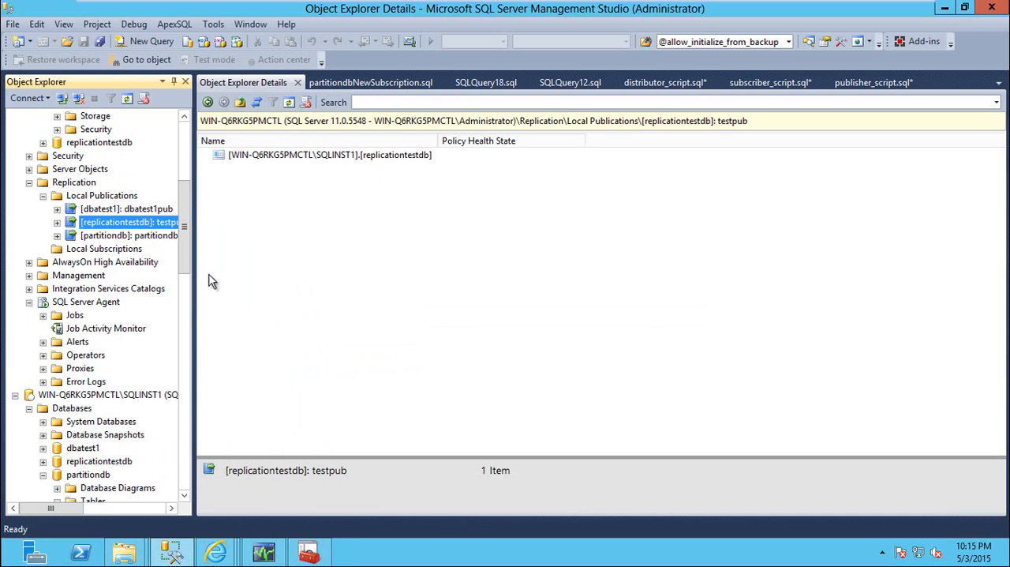
# Open the properties of the replicationtestdb subscription under Local Subscriptions on the SQLINST1 instance and review its snapshot settings
pyautogui.moveTo(184, 236); pyautogui.dragTo(183, 313)
pyautogui.rightClick(103, 275)
pyautogui.click(146, 361)
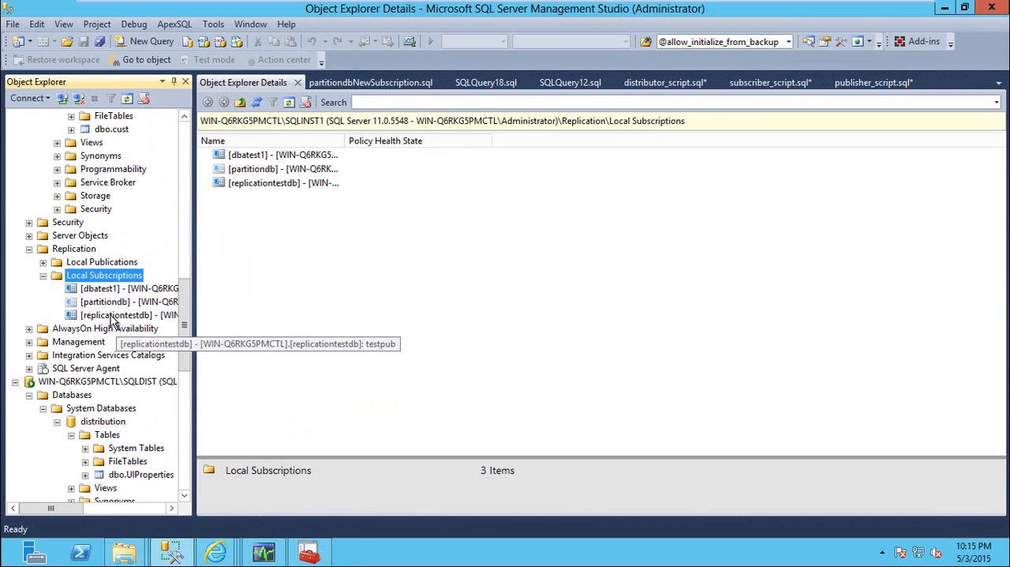
pyautogui.click(112, 317)
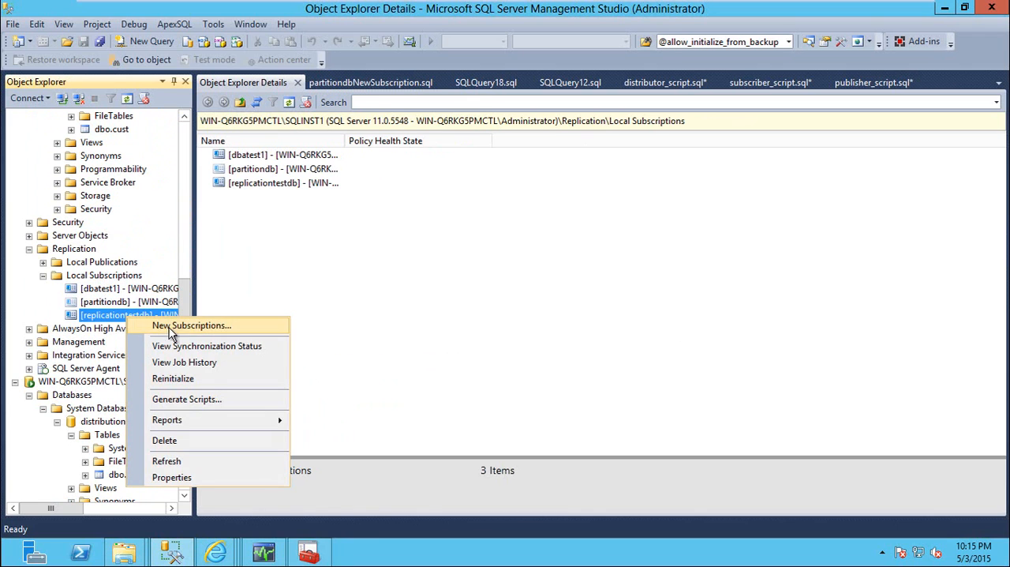
pyautogui.rightClick(128, 317)
pyautogui.click(178, 478)
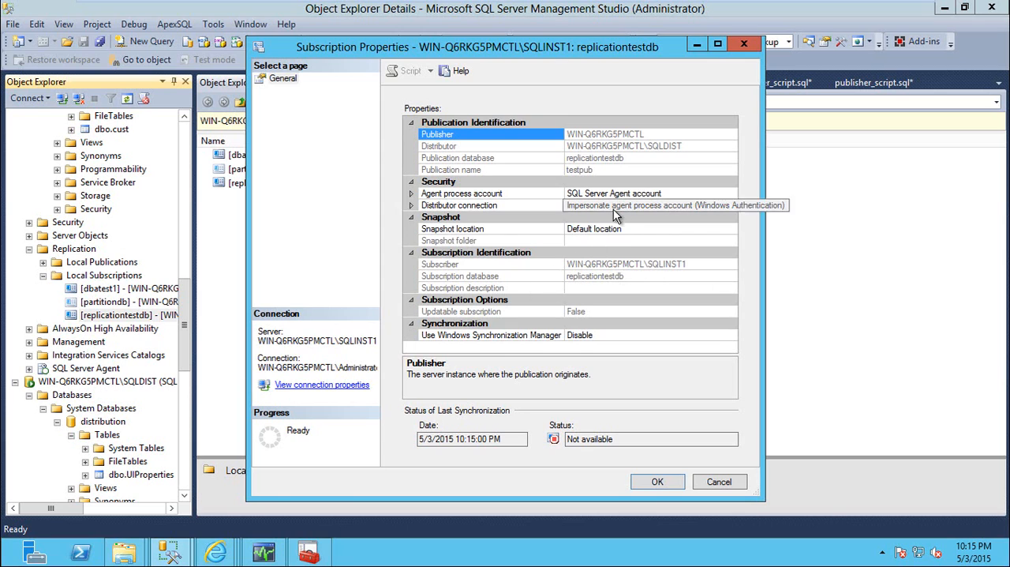
# Show the full path of the testpub snapshot folder in File Explorer, and dismiss the subscription properties in SQL Server Management Studio
pyautogui.moveTo(124, 552)
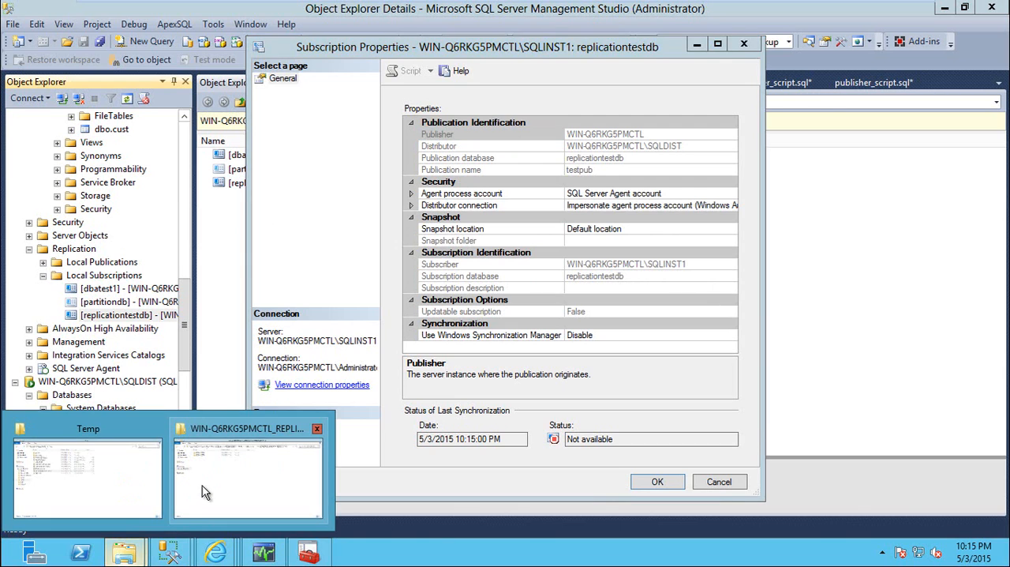
pyautogui.click(202, 485)
pyautogui.click(779, 47)
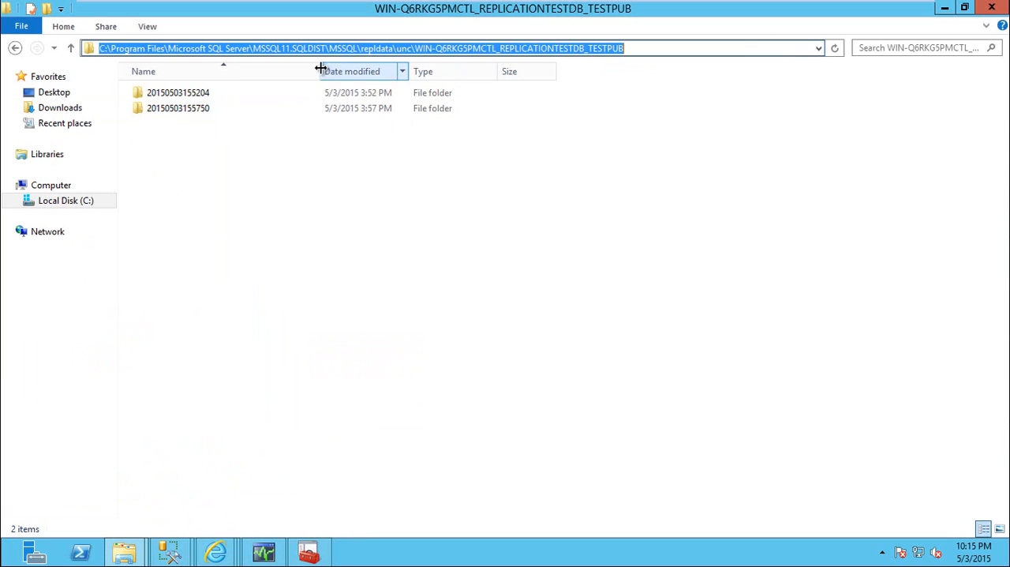
pyautogui.moveTo(169, 551)
pyautogui.click(255, 492)
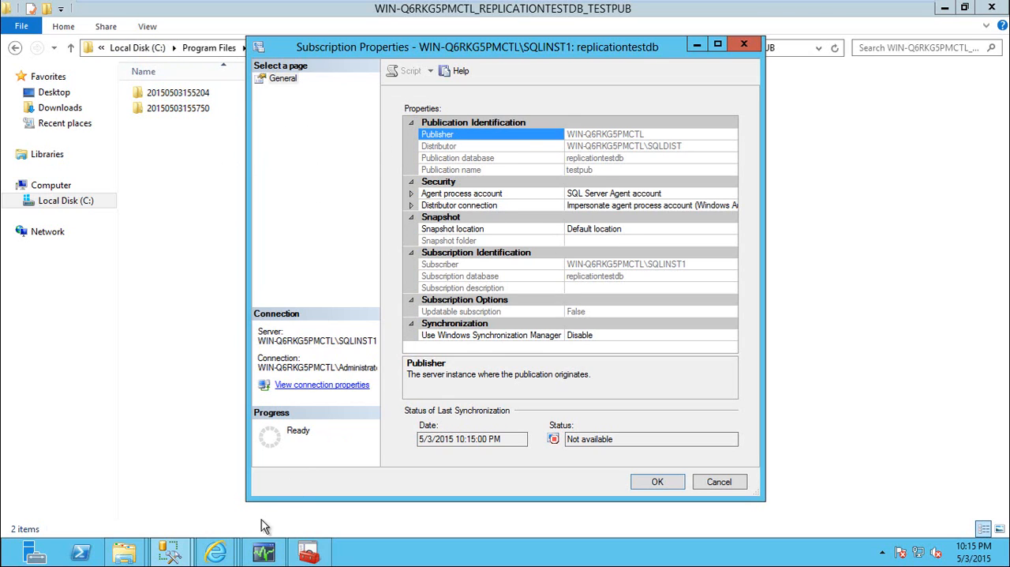
pyautogui.click(717, 474)
pyautogui.click(170, 551)
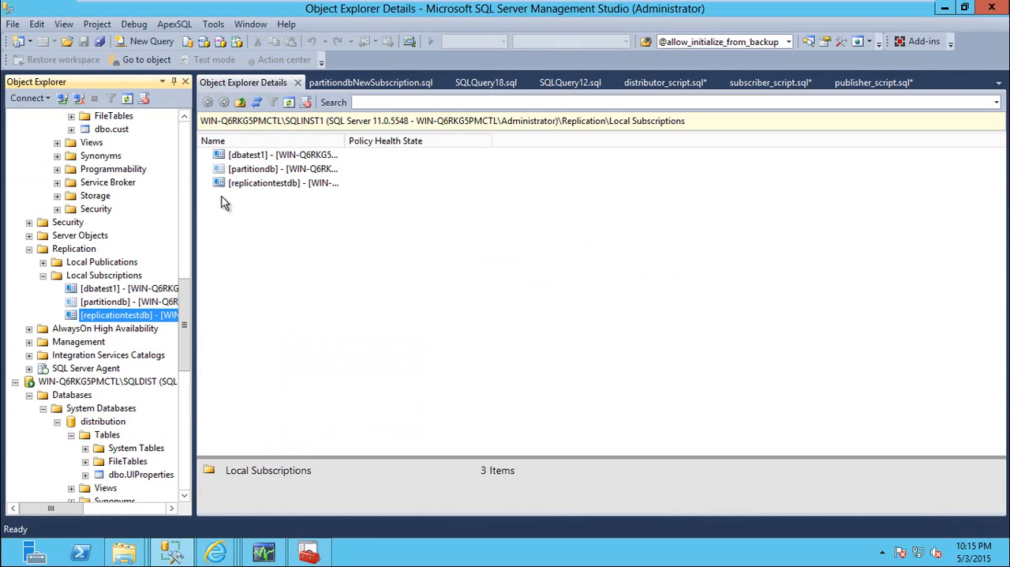
# Reopen the testpub publication properties and examine the default location of the snapshot files
pyautogui.click(182, 154)
pyautogui.rightClick(120, 183)
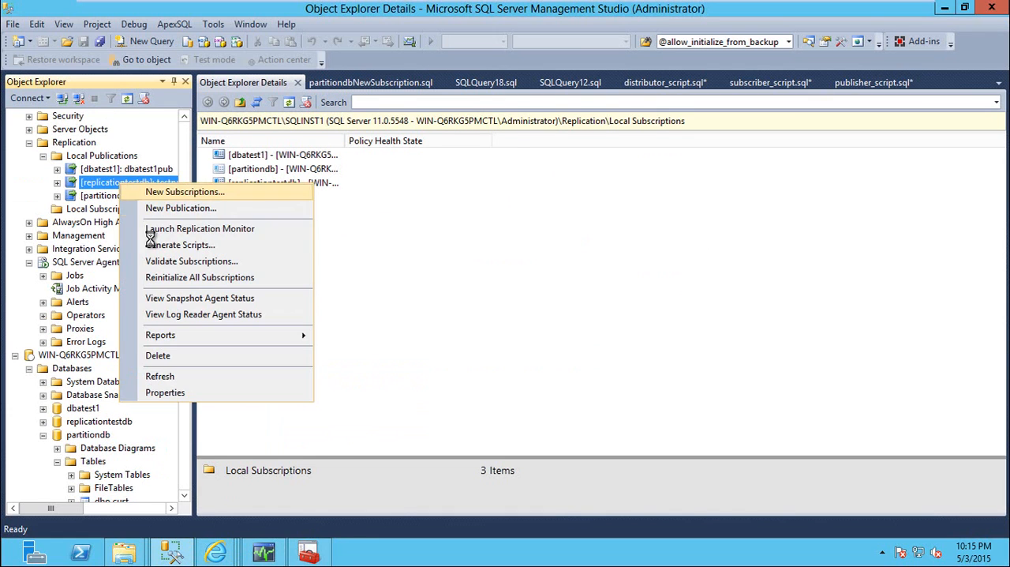
pyautogui.click(167, 394)
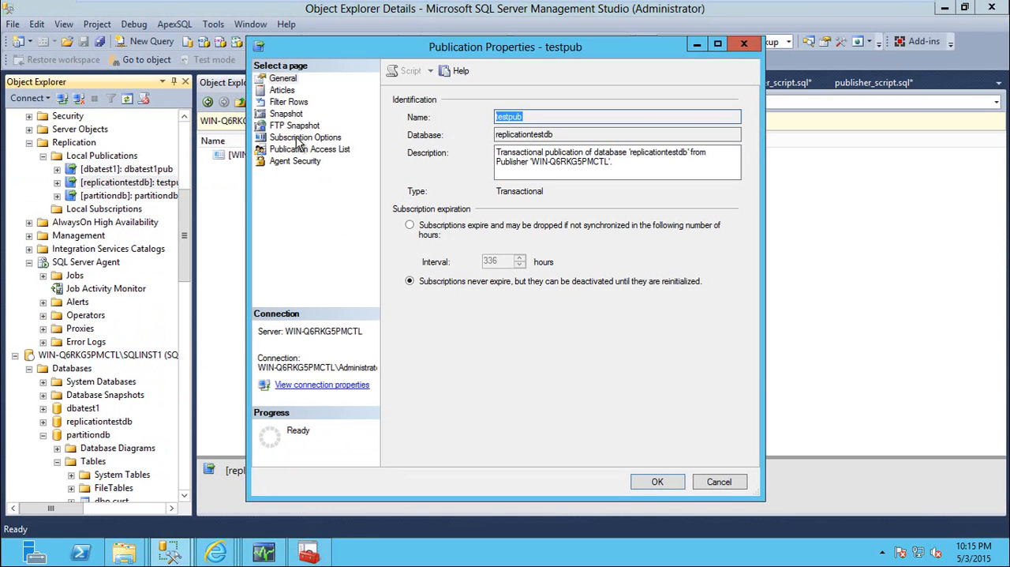
pyautogui.click(305, 137)
pyautogui.click(295, 115)
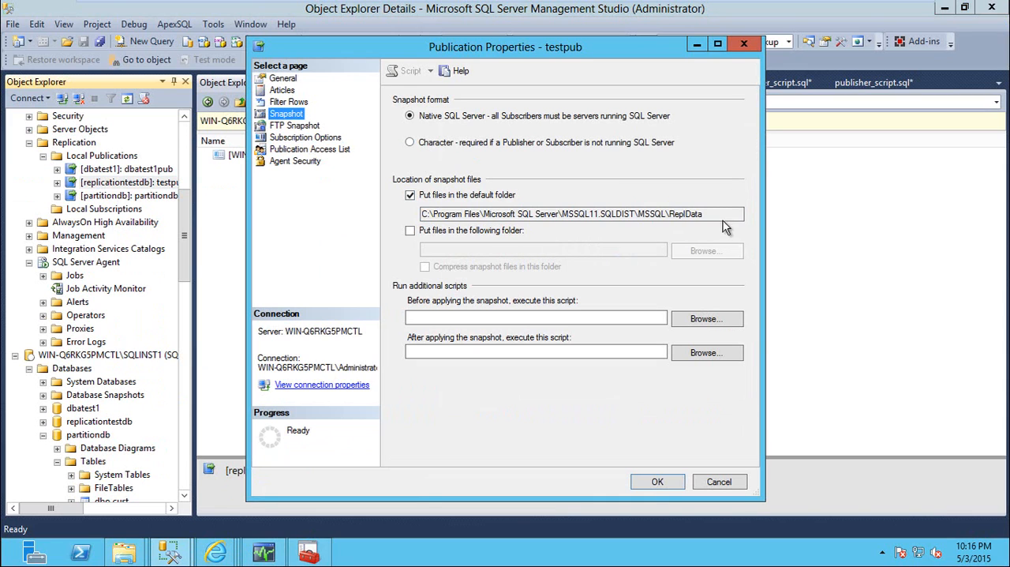
pyautogui.moveTo(714, 214); pyautogui.dragTo(668, 213)
pyautogui.click(423, 214)
# Try redirecting testpub's snapshot files from the default folder to \\distributorsername\sharefolder, and discard the changes
pyautogui.click(410, 230)
pyautogui.click(455, 250)
pyautogui.write('\\')
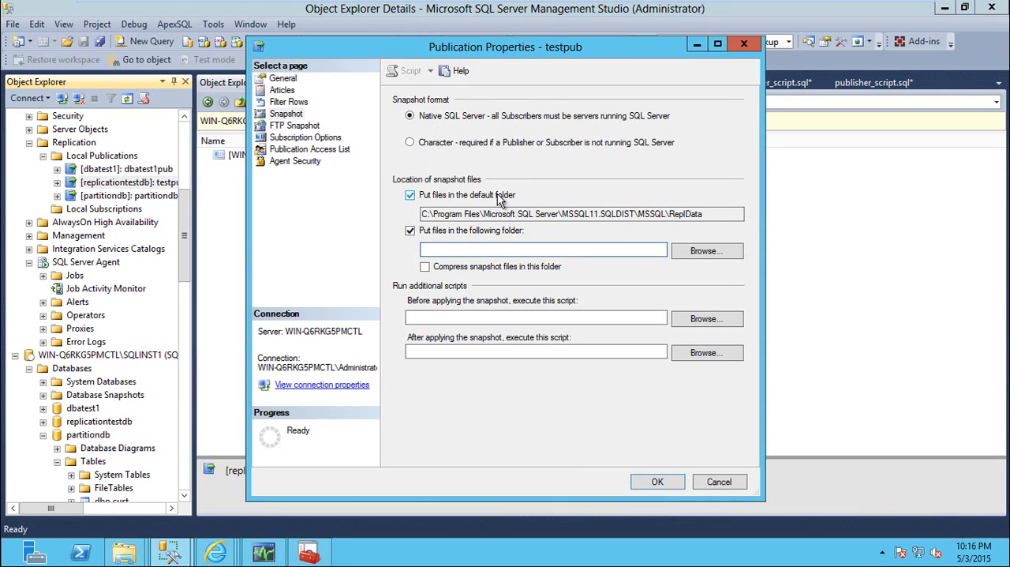
pyautogui.write('\\')
pyautogui.write('dis')
pyautogui.write('er')
pyautogui.click(498, 194)
pyautogui.write('ver')
pyautogui.press('BackSpace')
pyautogui.press('BackSpace')
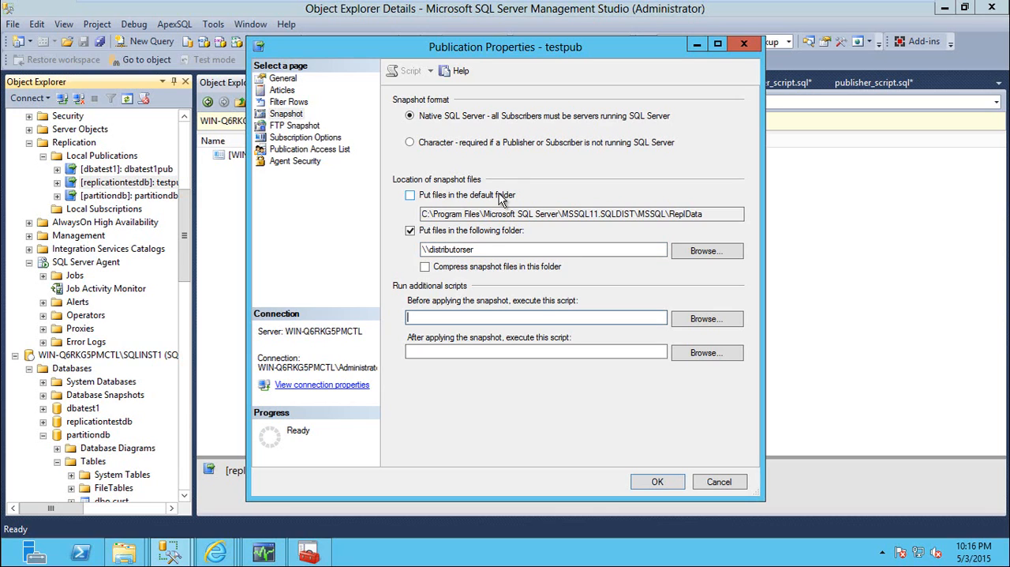
pyautogui.click(487, 251)
pyautogui.write('ma')
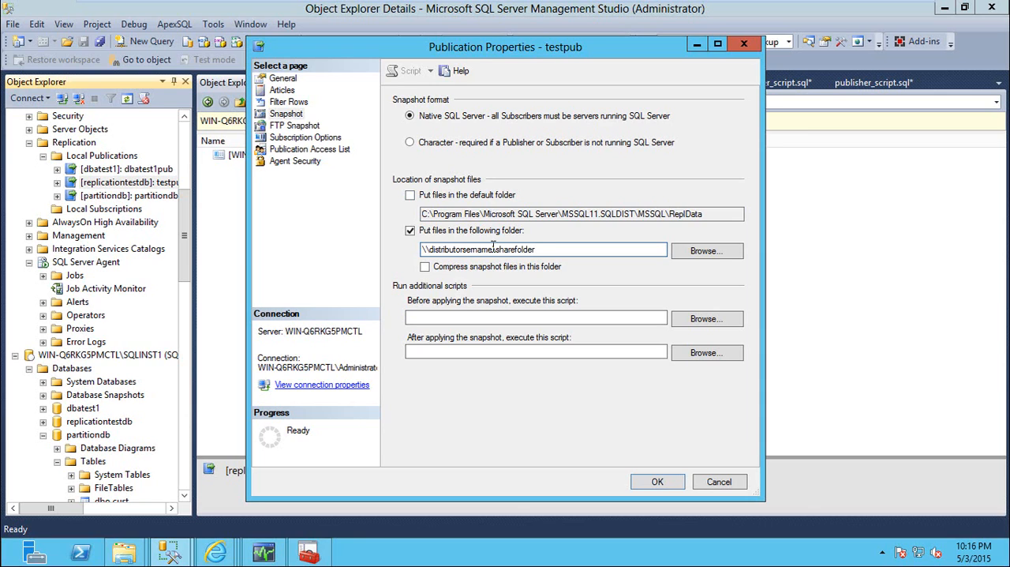
pyautogui.moveTo(562, 249); pyautogui.dragTo(419, 250)
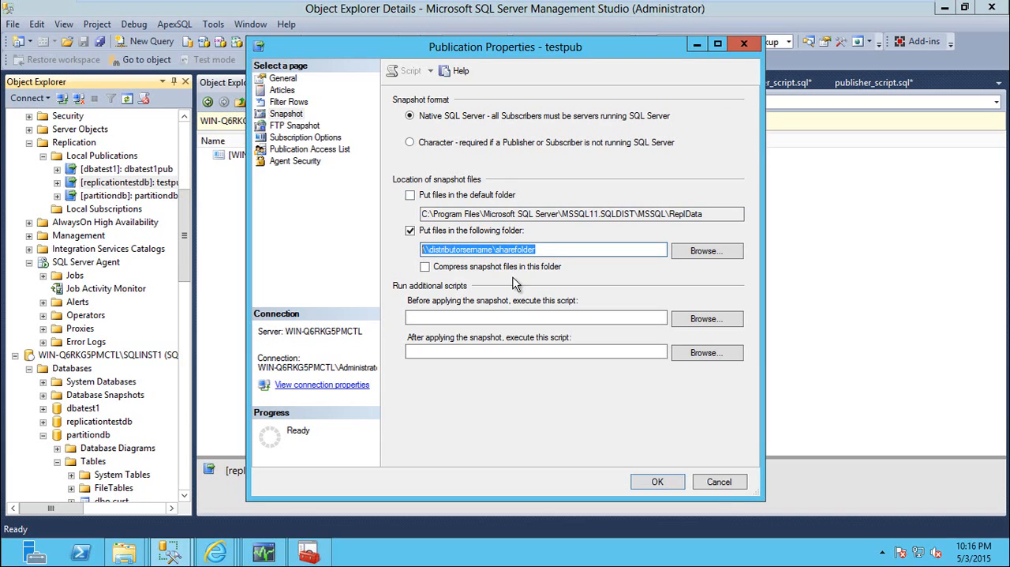
pyautogui.click(717, 483)
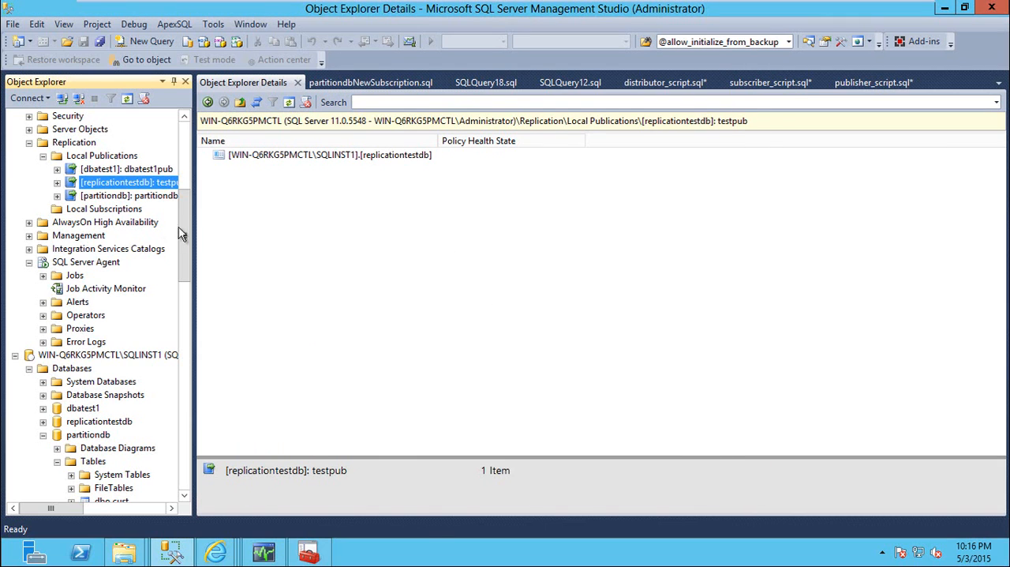
# Set the snapshot location of the replicationtestdb subscription on SQLINST1 to Alternate folder in its properties
pyautogui.moveTo(187, 241); pyautogui.dragTo(190, 279)
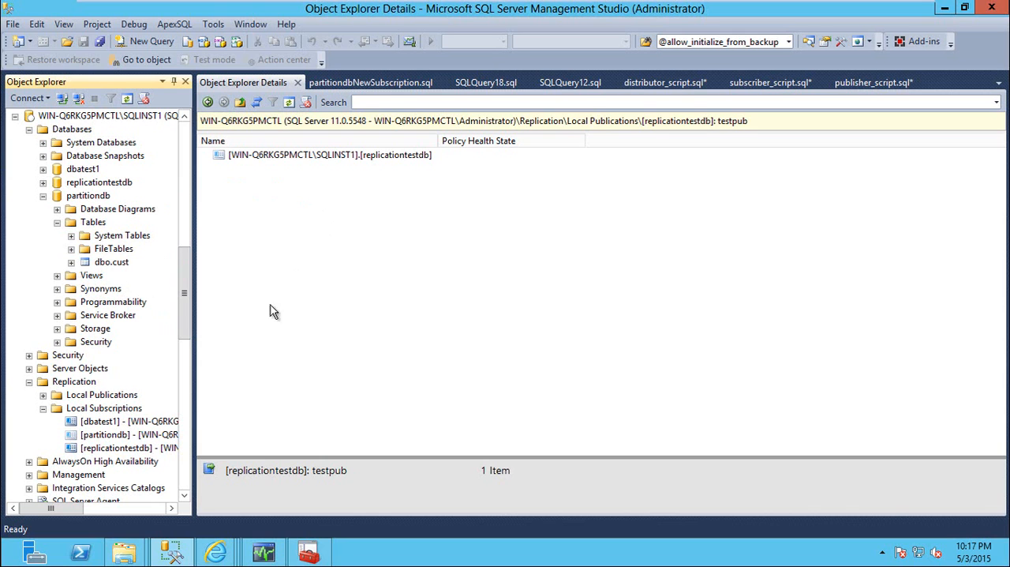
pyautogui.rightClick(122, 449)
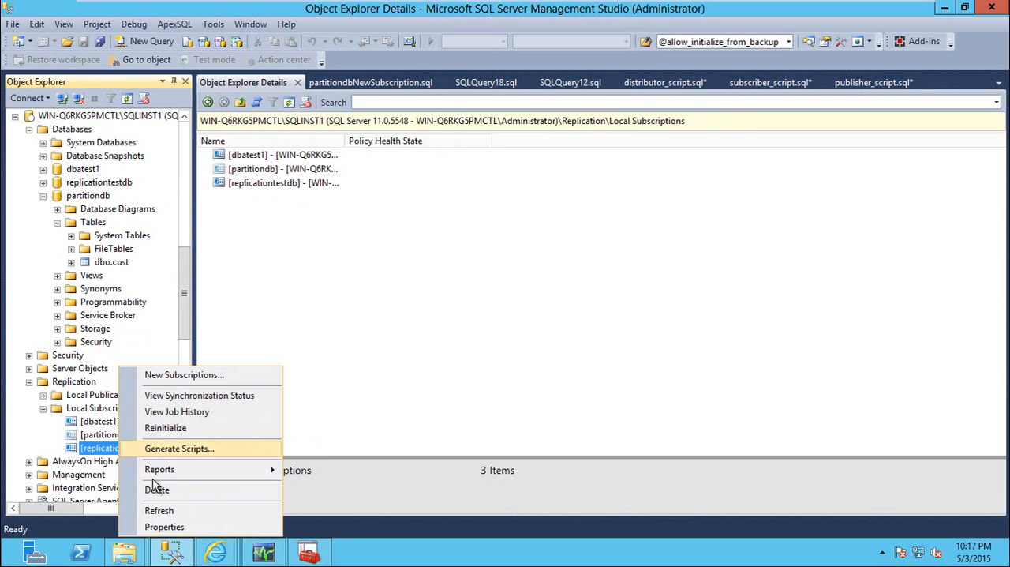
pyautogui.click(168, 526)
pyautogui.click(671, 229)
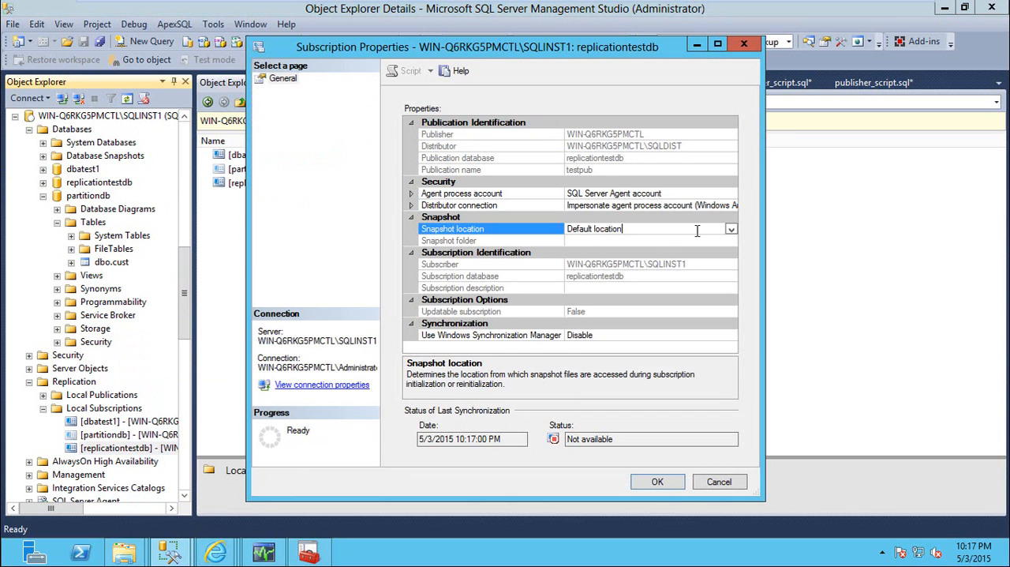
pyautogui.click(731, 229)
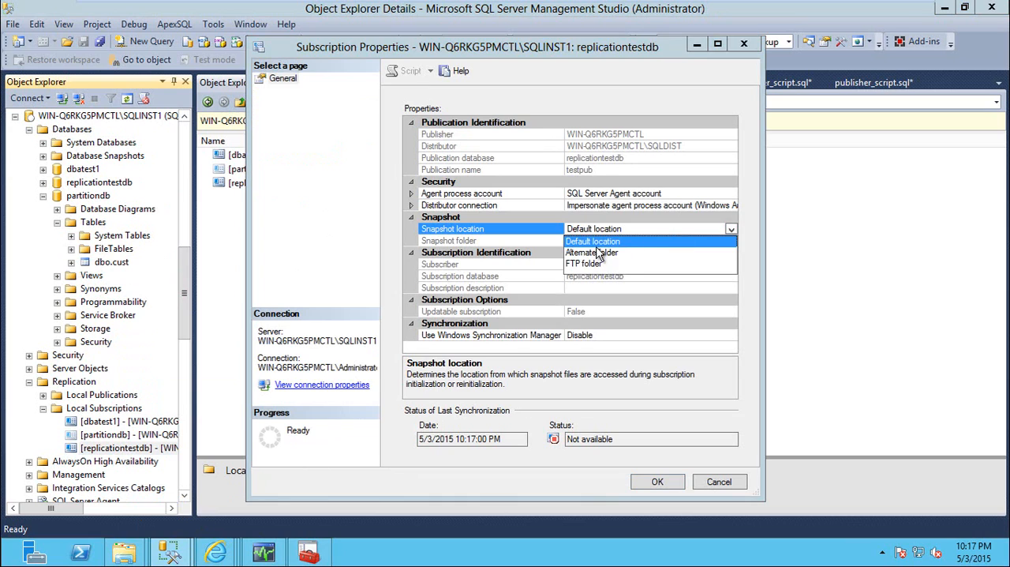
pyautogui.click(594, 253)
# Try entering \\somedifferentserver\shhar as the subscription's snapshot folder
pyautogui.click(606, 240)
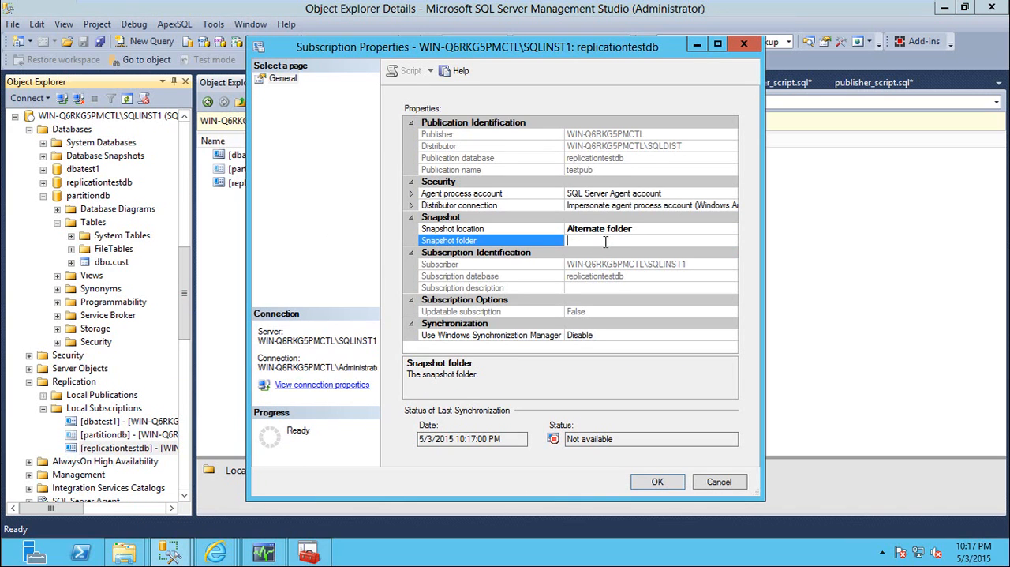
pyautogui.write('\\\\somedifferentserver\\shhar')
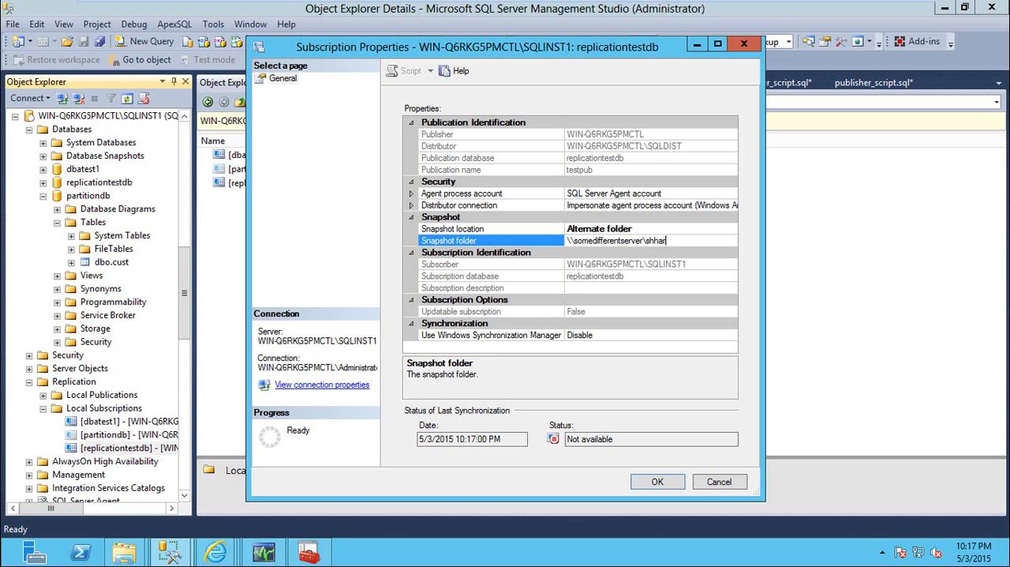
pyautogui.click(604, 229)
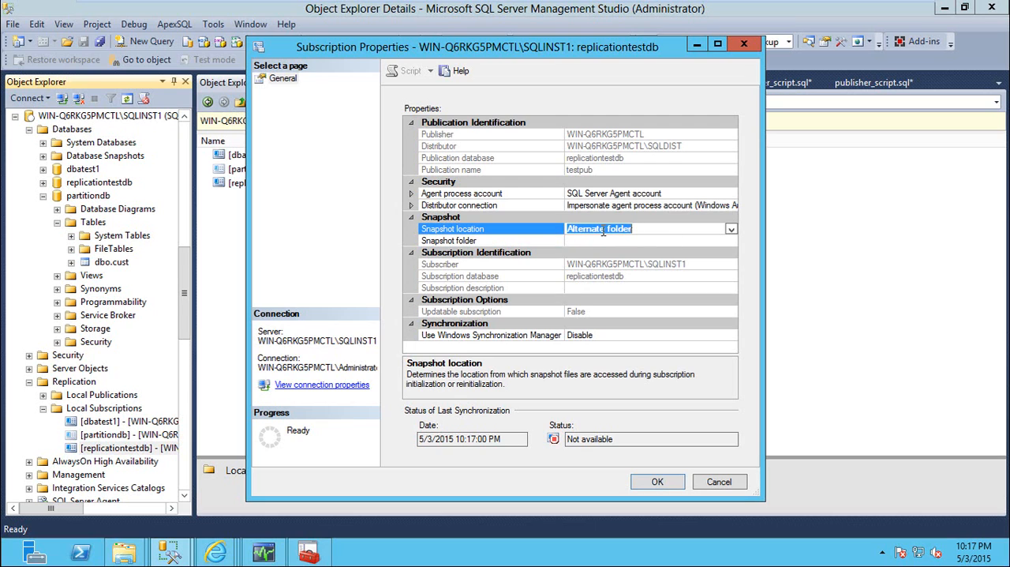
pyautogui.click(590, 252)
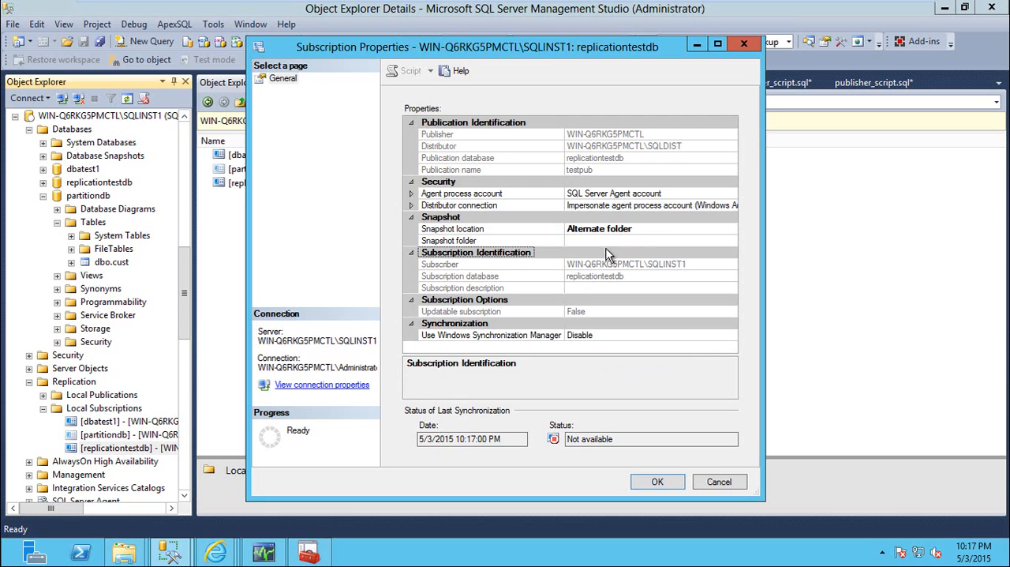
# Try setting the replicationtestdb subscription's snapshot folder to \\somediffserver\sharefolder\unc\
pyautogui.click(607, 240)
pyautogui.write('\\\\so')
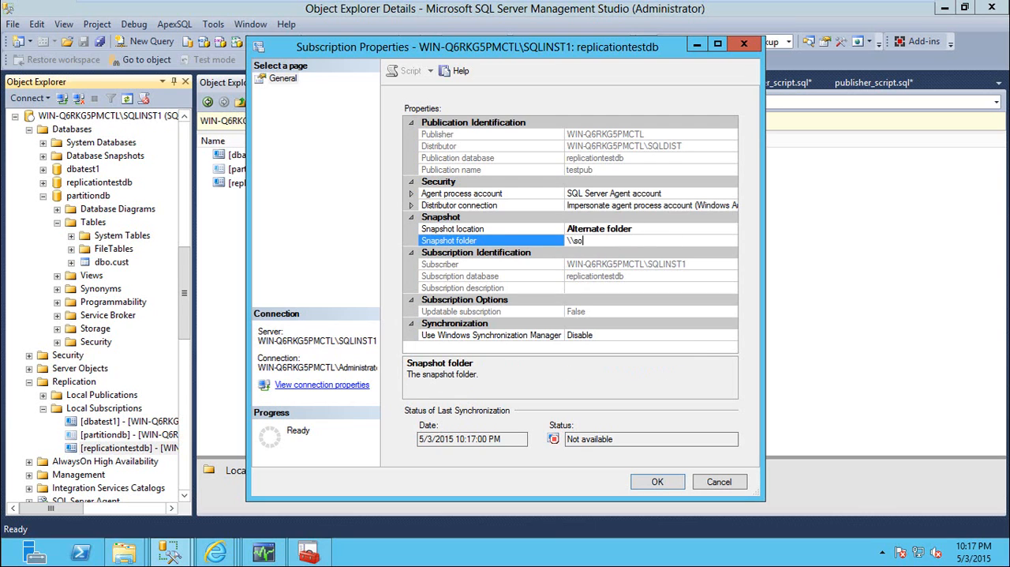
pyautogui.write('mediffserver\\sharefolder')
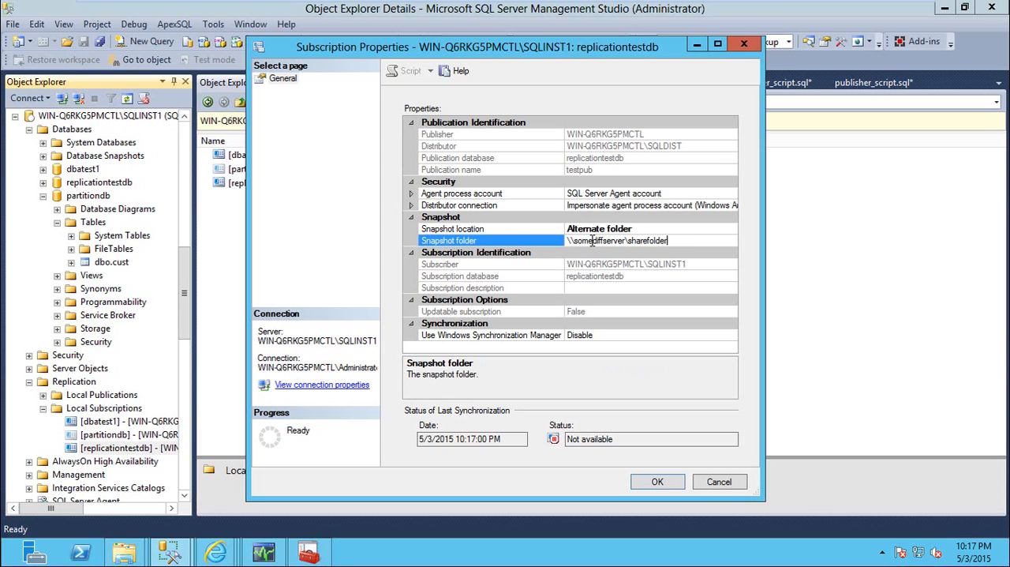
pyautogui.moveTo(677, 241); pyautogui.dragTo(563, 242)
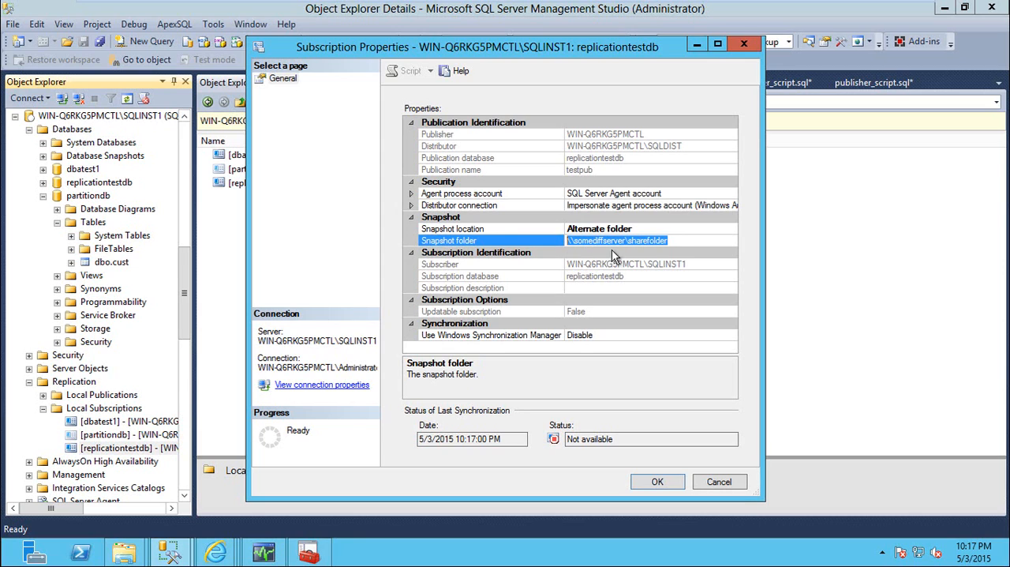
pyautogui.click(678, 243)
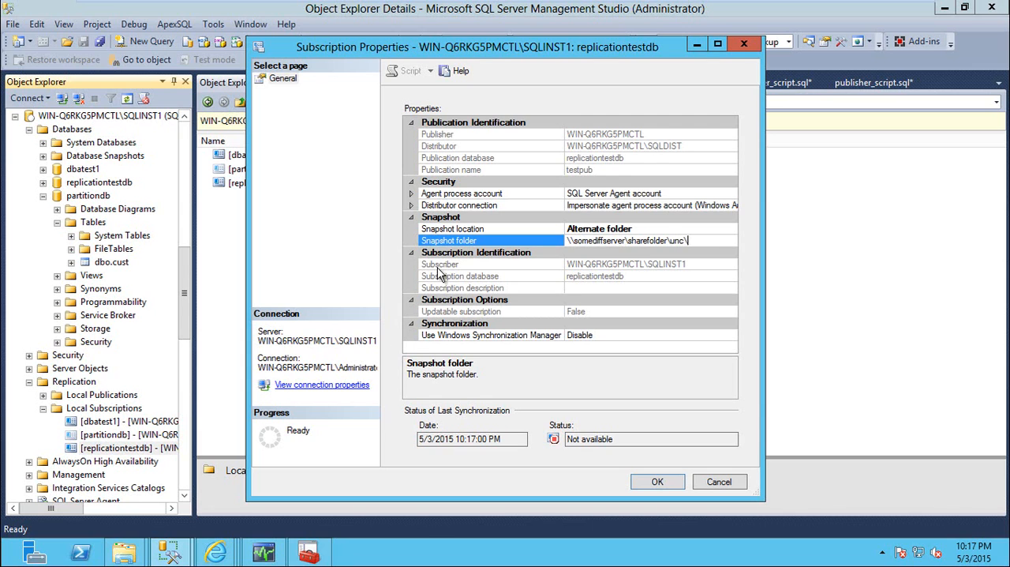
# Switch to File Explorer, go to the repldata\unc folder and copy the WIN-Q6RKG5PMCTL_REPLICATIONTESTDB_TESTPUB folder
pyautogui.moveTo(124, 551)
pyautogui.click(251, 478)
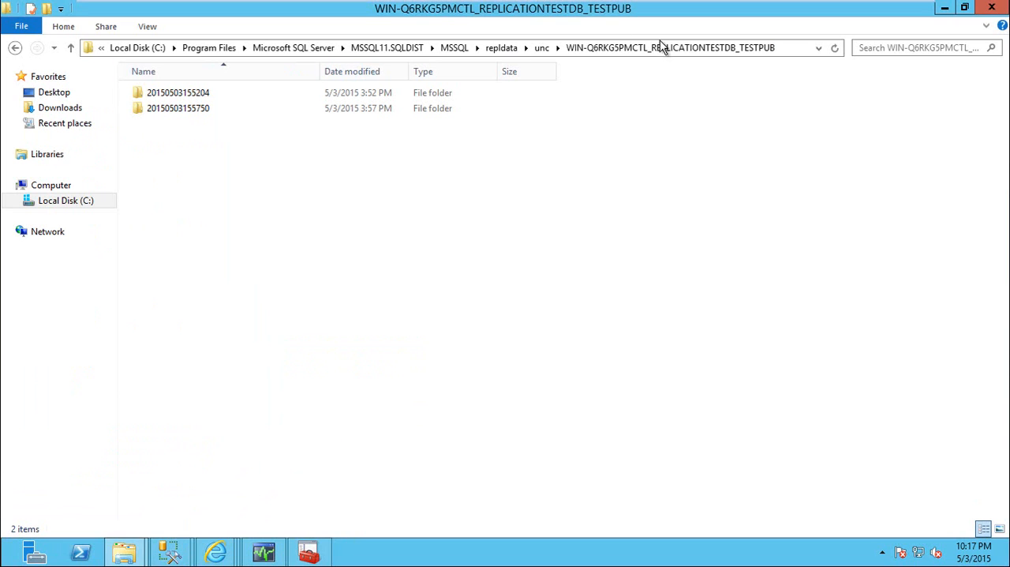
pyautogui.click(541, 48)
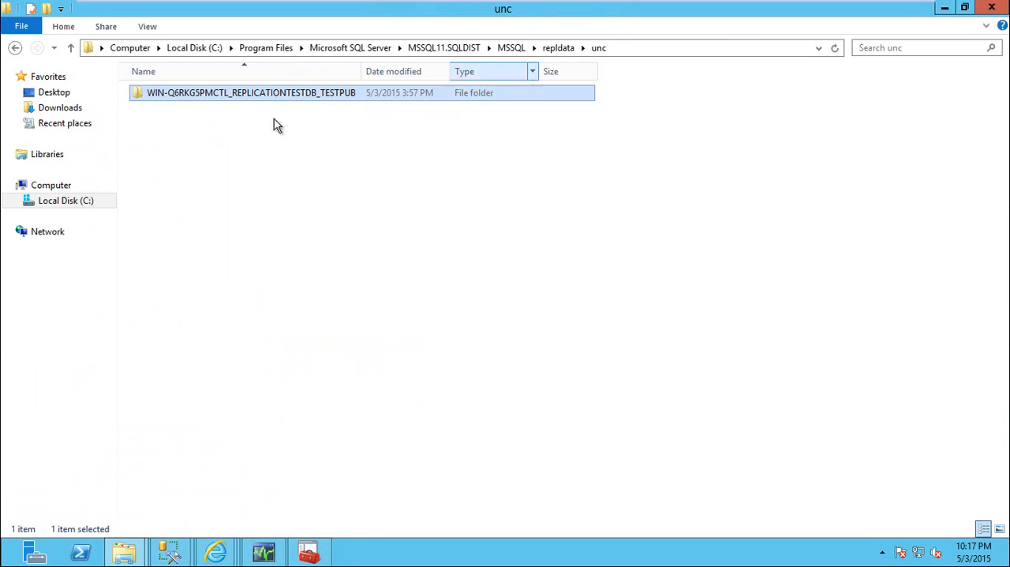
pyautogui.rightClick(209, 96)
pyautogui.click(246, 242)
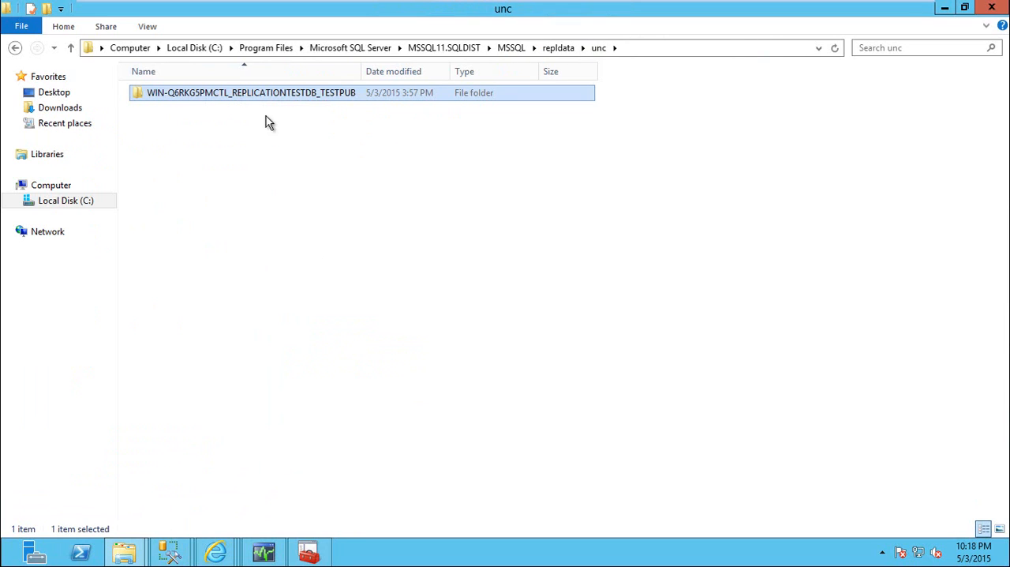
pyautogui.hotkey('alt', 'Tab')
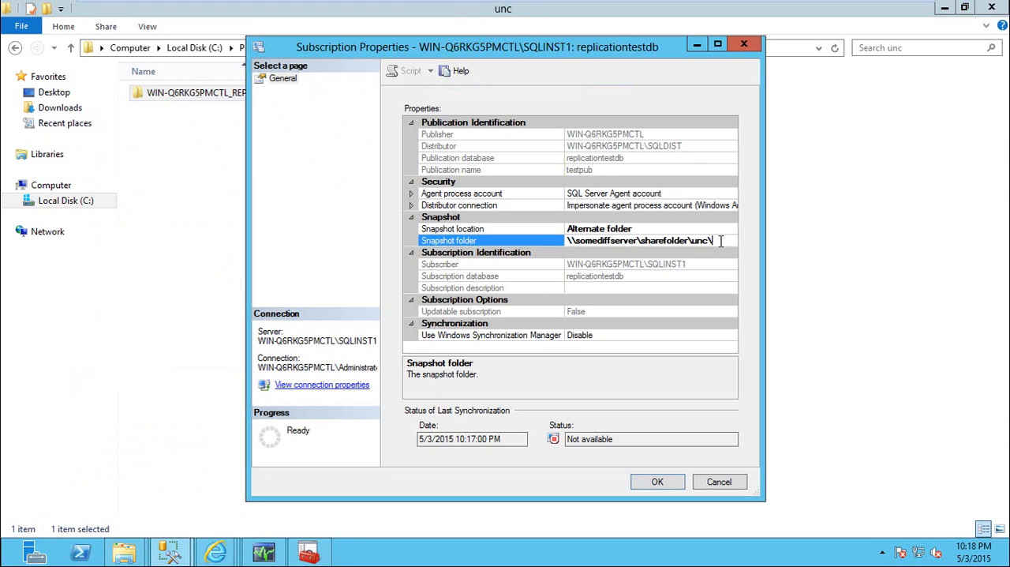
pyautogui.moveTo(724, 241); pyautogui.dragTo(566, 242)
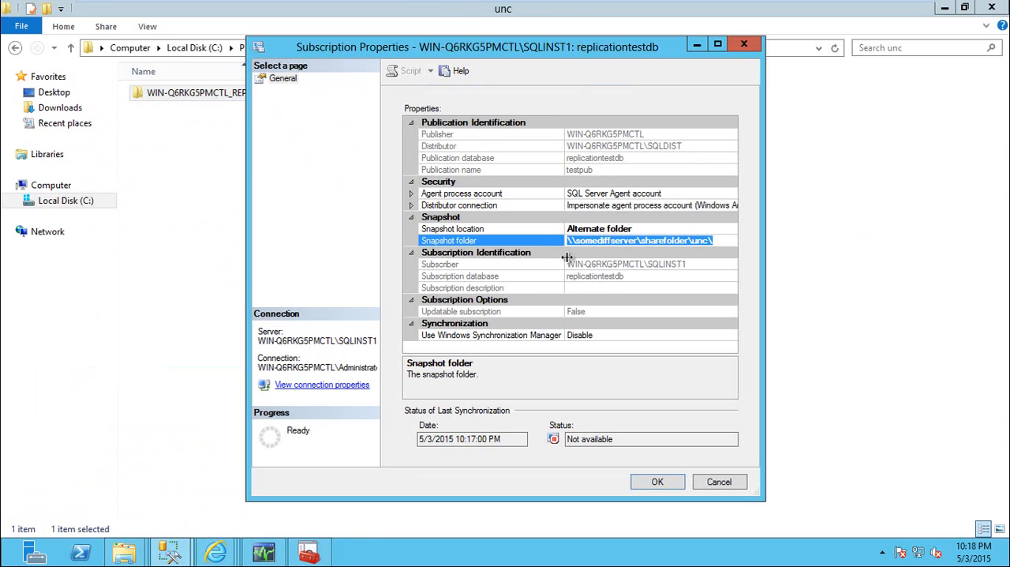
pyautogui.hotkey('alt', 'Tab')
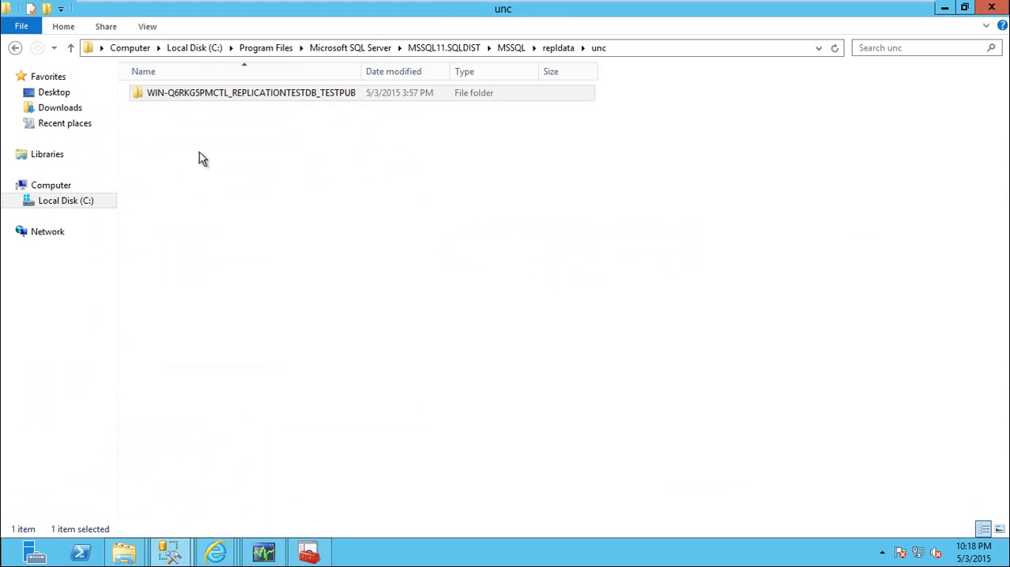
pyautogui.rightClick(228, 92)
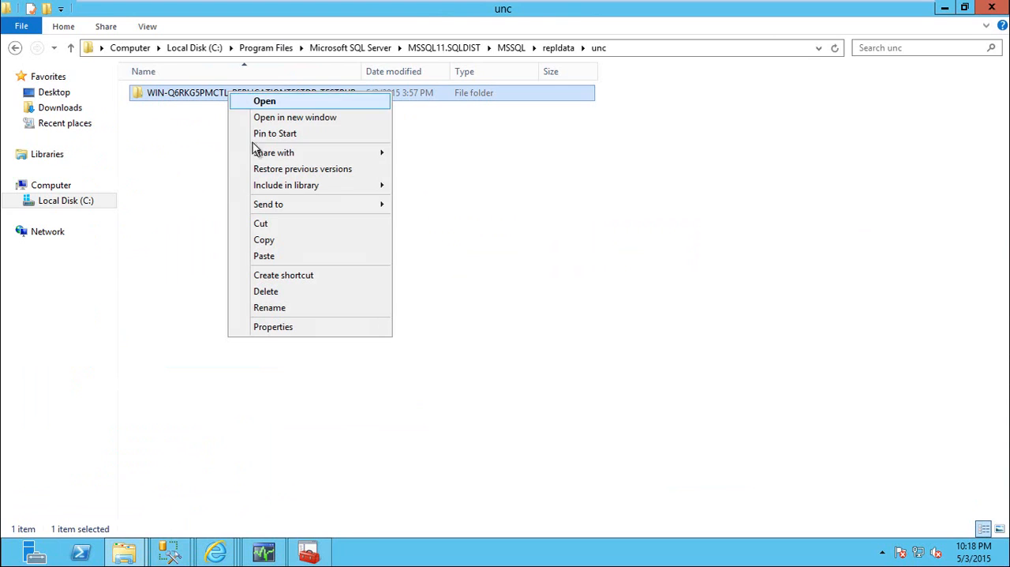
pyautogui.click(264, 238)
pyautogui.click(685, 52)
pyautogui.hotkey('alt', 'Tab')
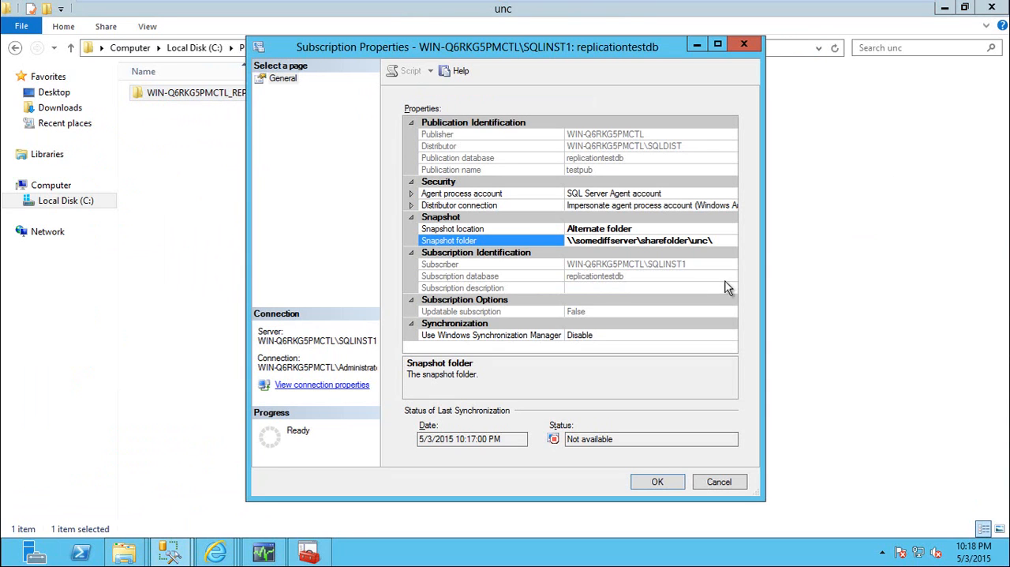
# Try entering the subscription's snapshot folder path \\somediffserver\sharefolder\unc\ as the File Explorer address, discard it, and return to the subscription properties
pyautogui.moveTo(715, 240); pyautogui.dragTo(536, 247)
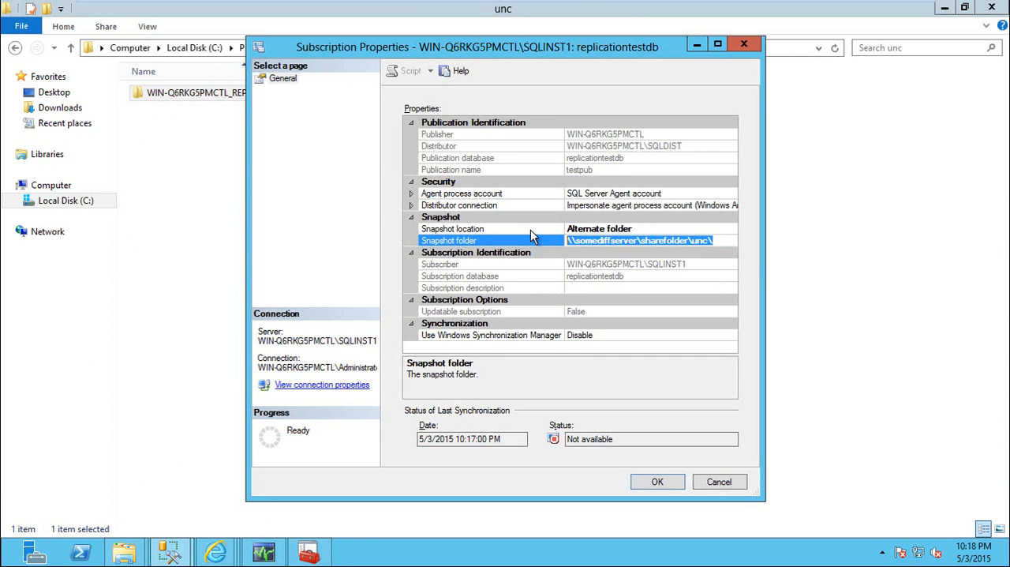
pyautogui.hotkey('alt', 'Tab')
pyautogui.click(651, 48)
pyautogui.hotkey('ctrl', 'v')
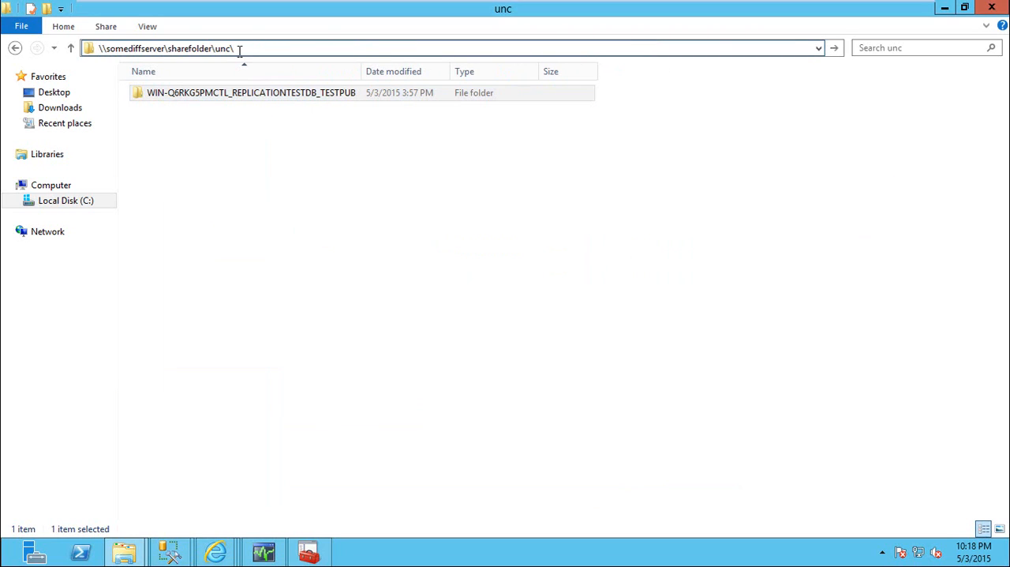
pyautogui.press('Escape')
pyautogui.click(374, 197)
pyautogui.hotkey('alt', 'Tab')
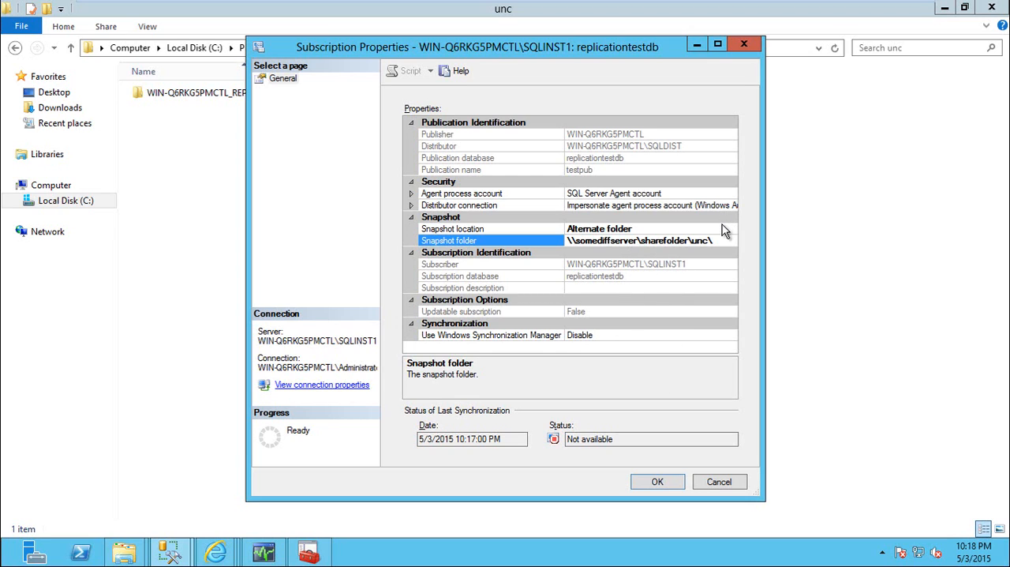
# Examine the available snapshot location options and close the subscription properties without saving
pyautogui.click(725, 229)
pyautogui.click(733, 230)
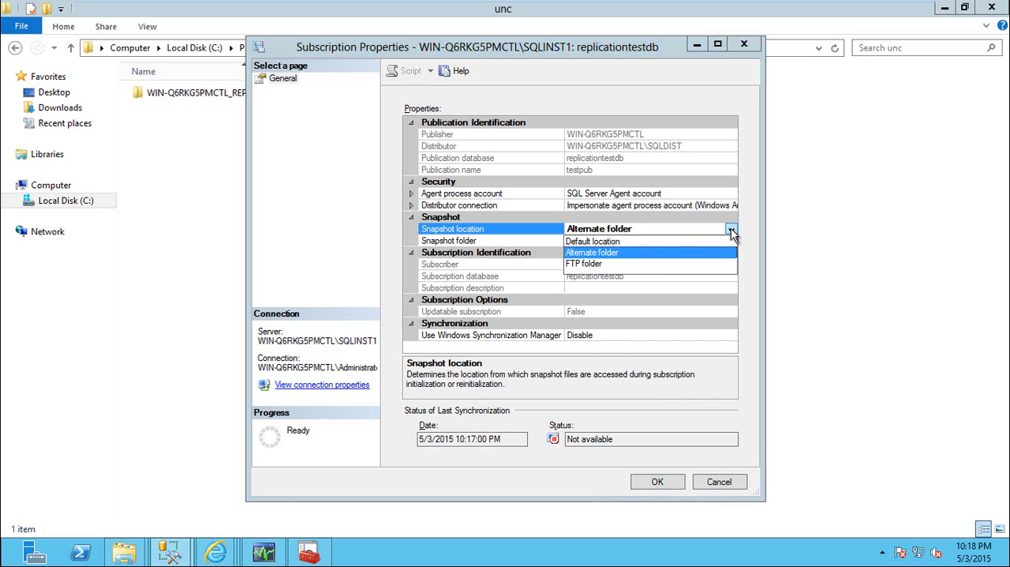
pyautogui.click(647, 210)
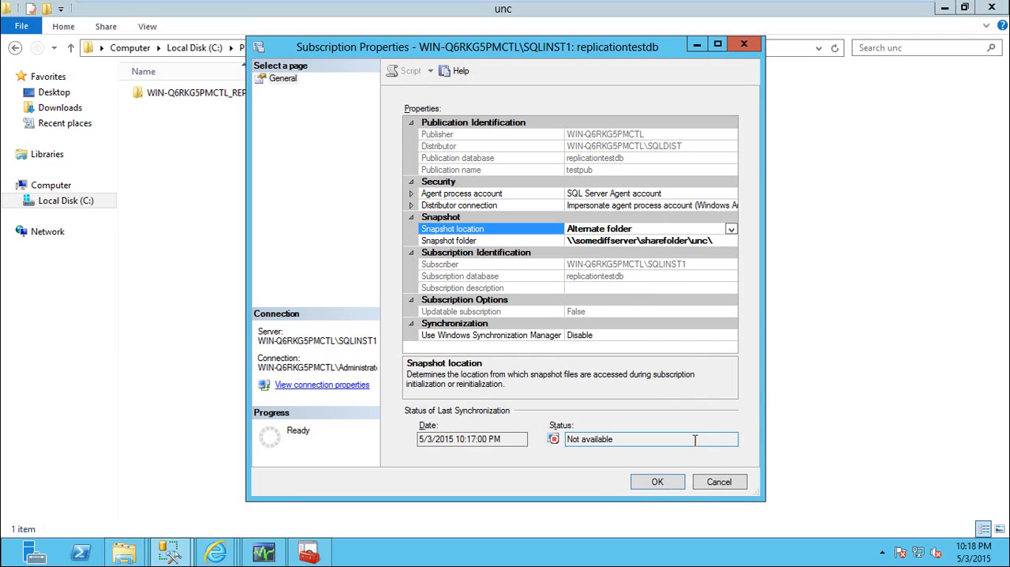
pyautogui.click(727, 486)
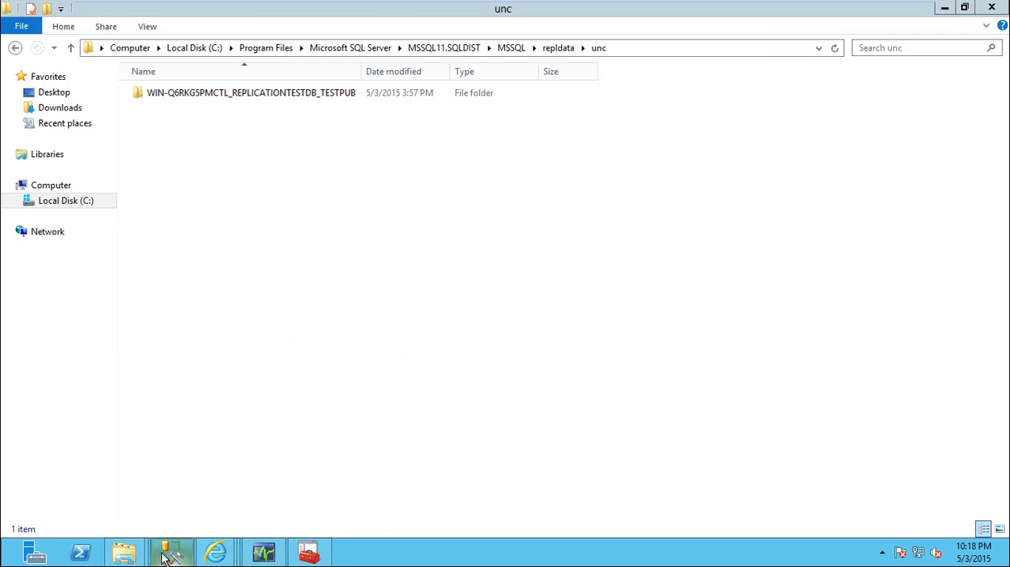
# Switch to SQL Server Management Studio and examine the columns of partitiondb's dbo.cust table on SQLINST1
pyautogui.click(170, 551)
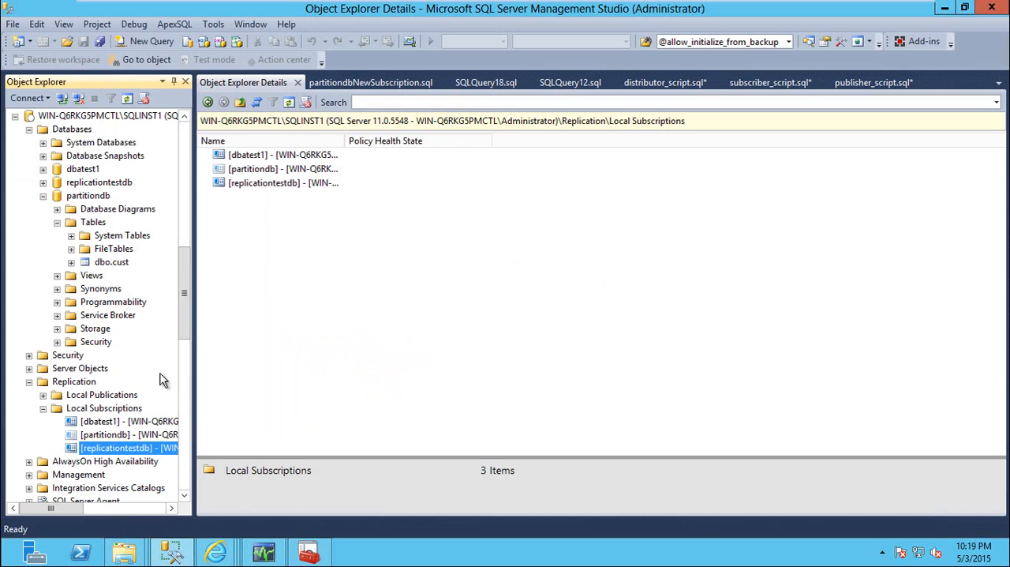
pyautogui.click(117, 266)
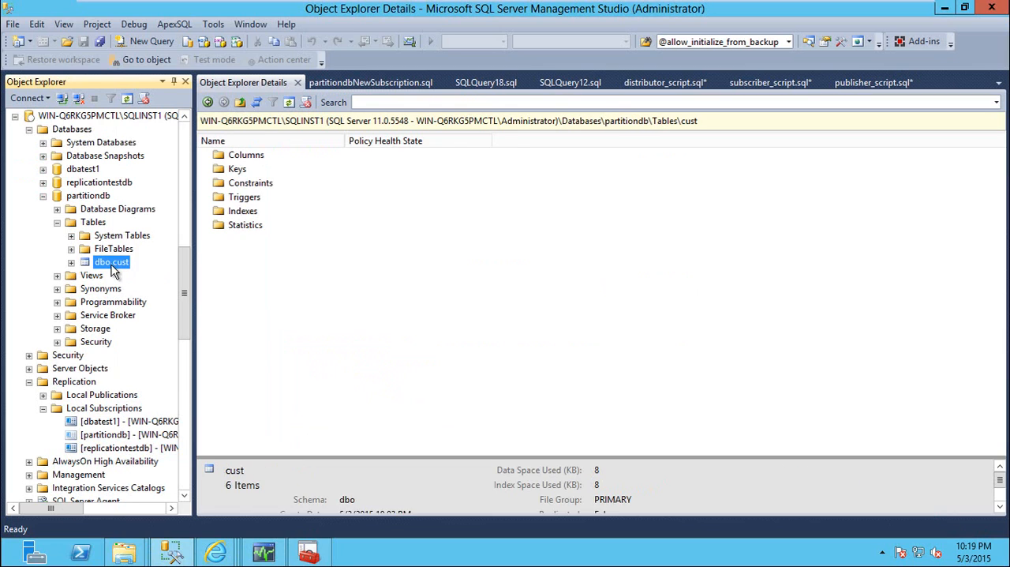
pyautogui.doubleClick(116, 267)
pyautogui.doubleClick(122, 275)
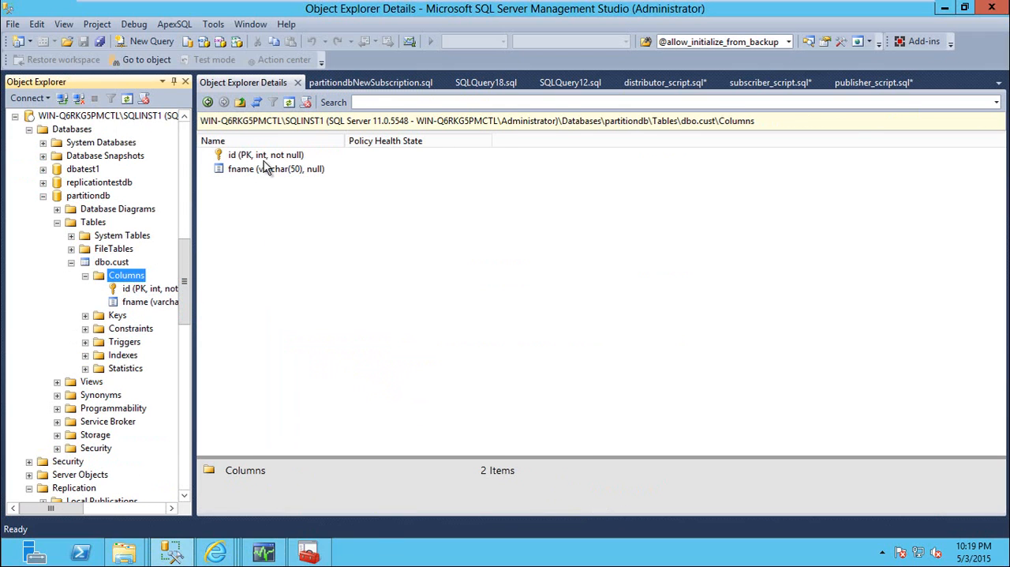
# Open a new query on partitiondb and close the SQLQuery18.sql and partitiondbNewSubscription.sql scripts
pyautogui.click(494, 83)
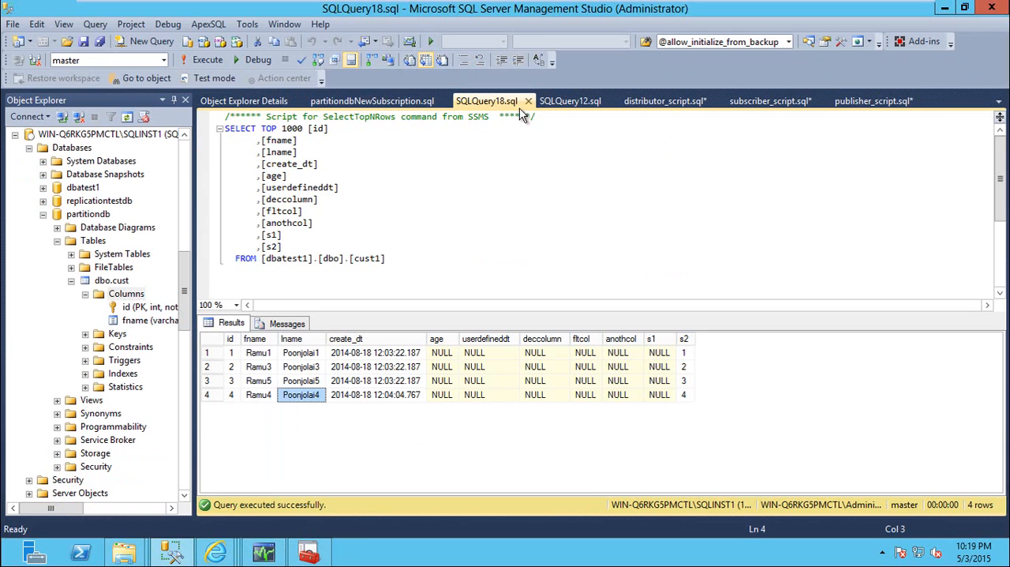
pyautogui.click(529, 102)
pyautogui.click(116, 267)
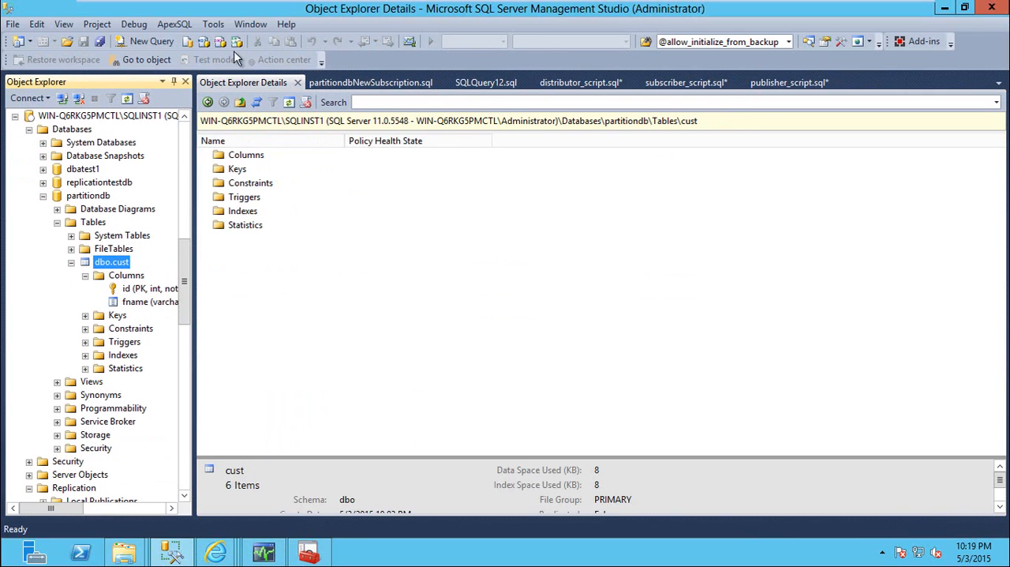
pyautogui.click(148, 41)
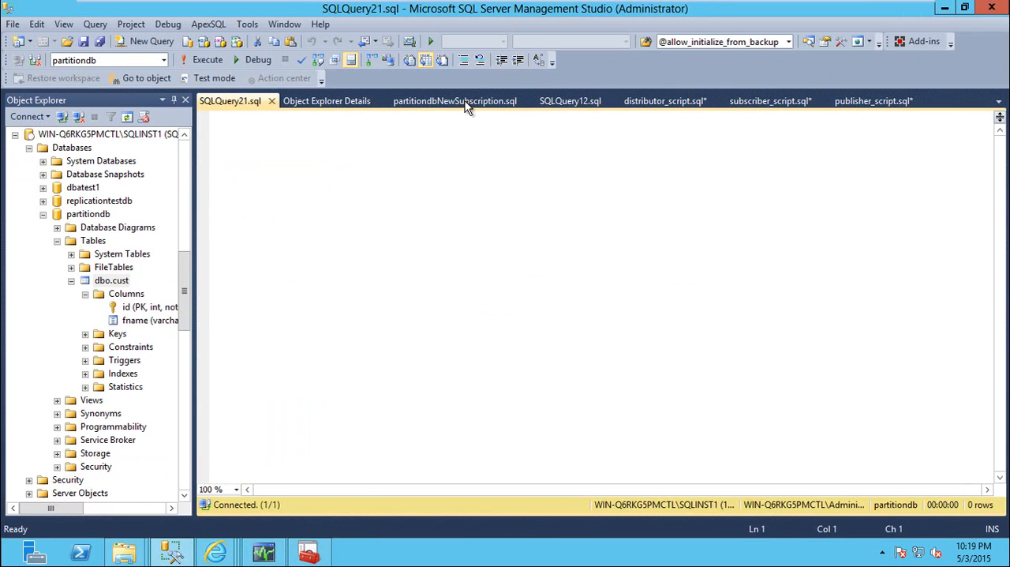
pyautogui.click(466, 101)
pyautogui.click(527, 101)
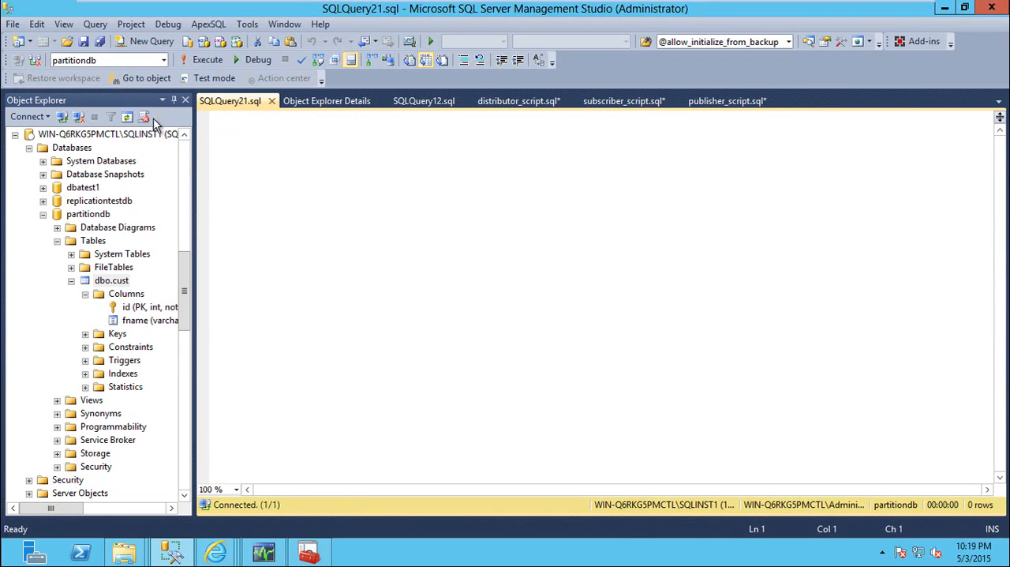
# Write and run a query on partitiondb that alters table cust to add an lname varchar(50) column
pyautogui.write('alter')
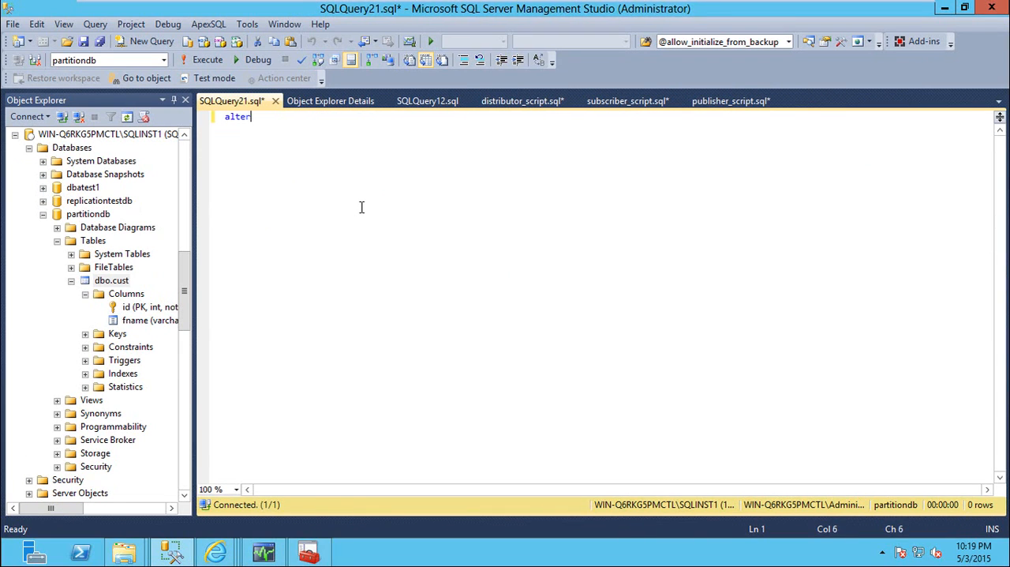
pyautogui.write(' table cust')
pyautogui.press('Return')
pyautogui.write('a')
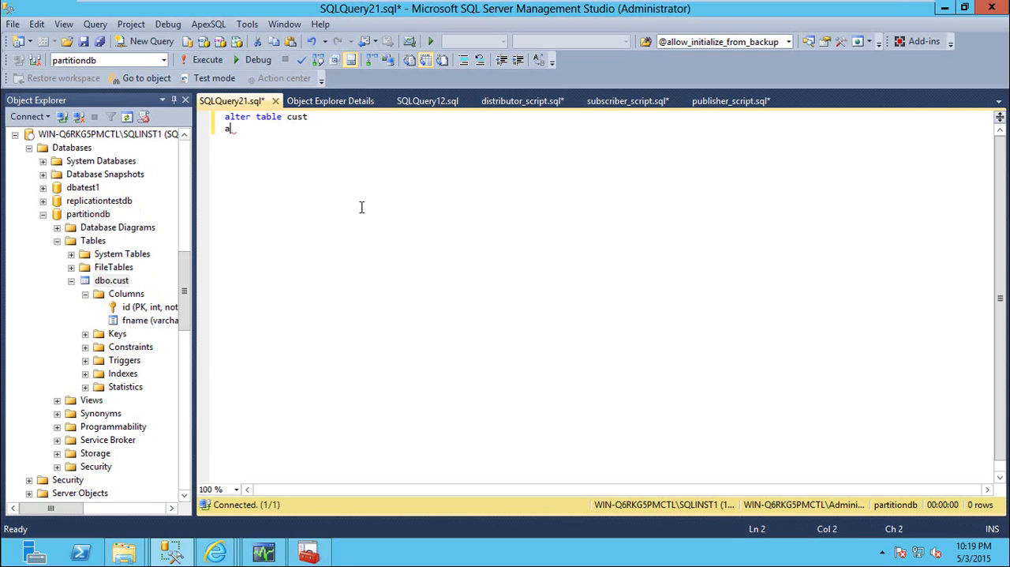
pyautogui.write('dd lanem')
pyautogui.press('BackSpace')
pyautogui.press('BackSpace')
pyautogui.press('BackSpace')
pyautogui.write('name varchar(50')
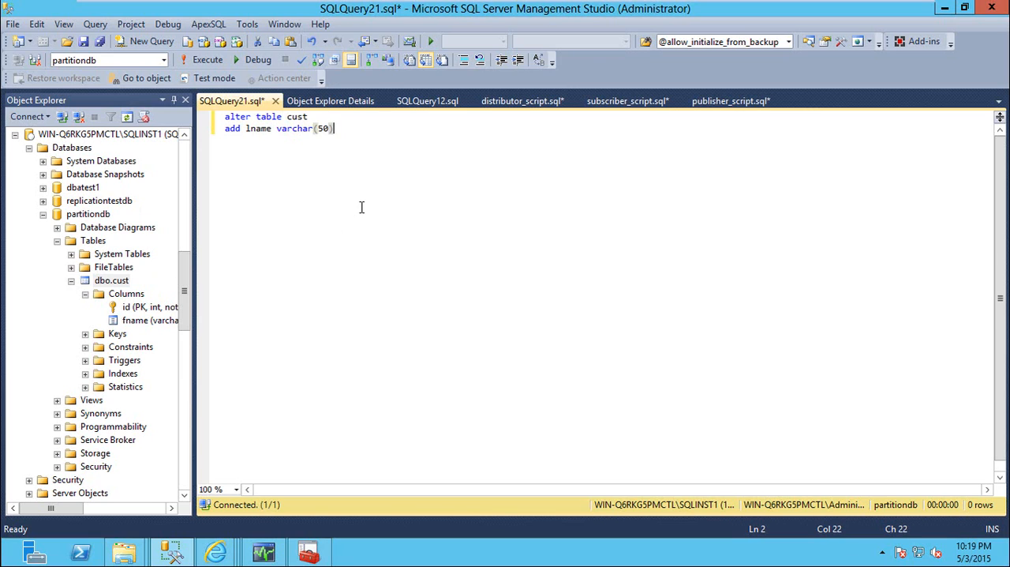
pyautogui.write(')')
pyautogui.press('Return')
pyautogui.press('F5')
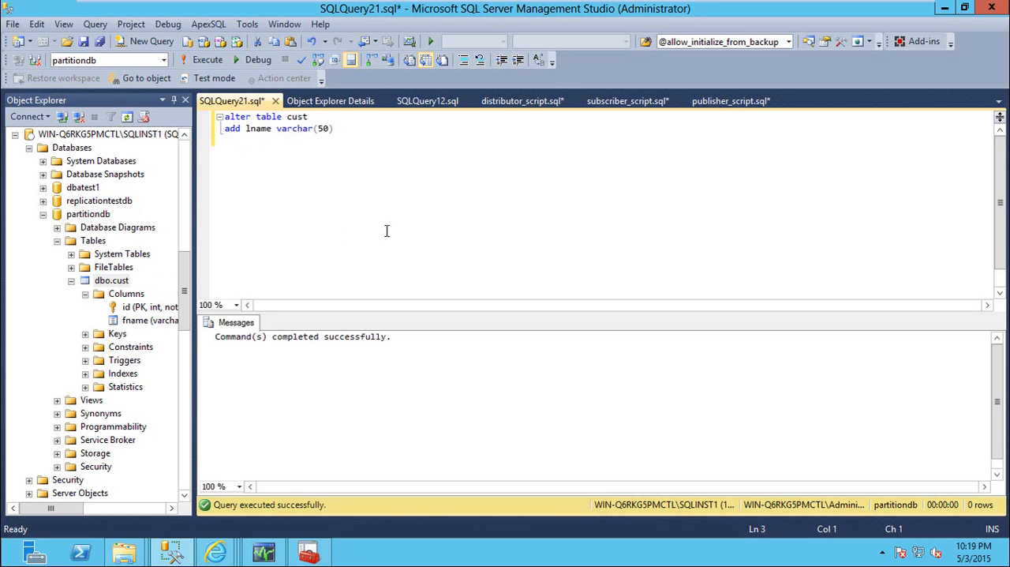
# Refresh the columns of dbo.cust in partitiondb on SQLINST1 and delete the lname column
pyautogui.rightClick(118, 296)
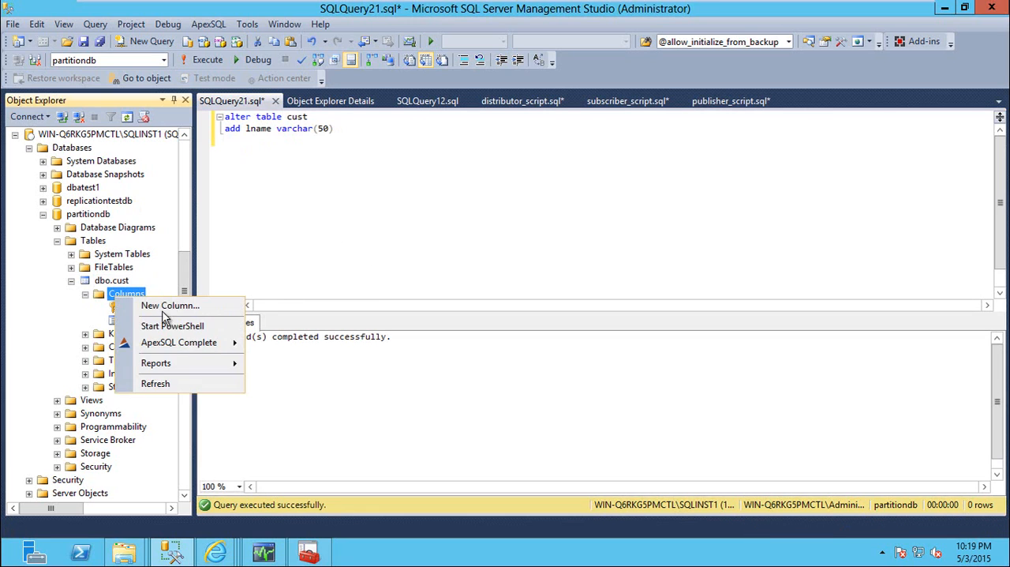
pyautogui.click(163, 388)
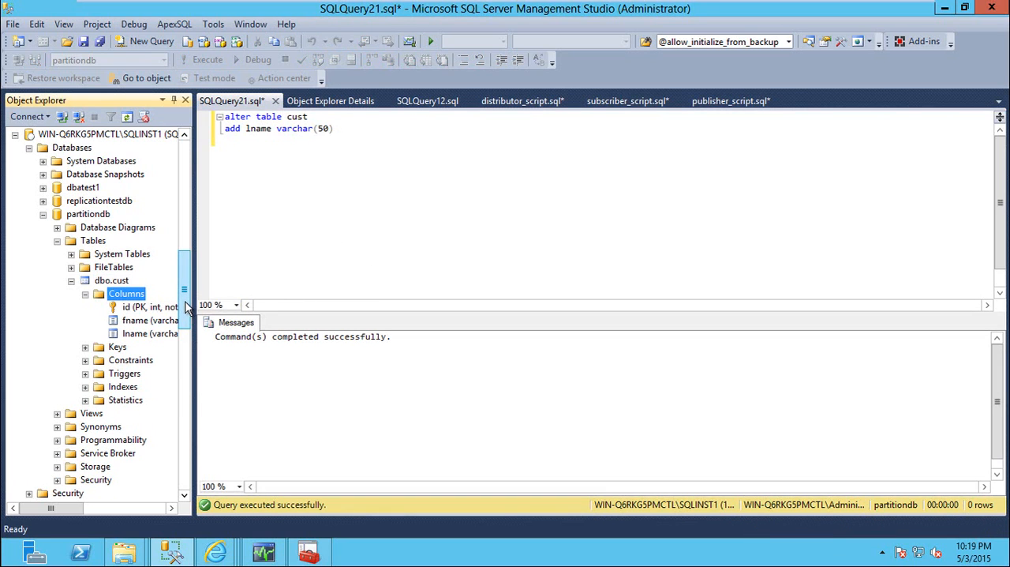
pyautogui.moveTo(187, 308); pyautogui.dragTo(184, 258)
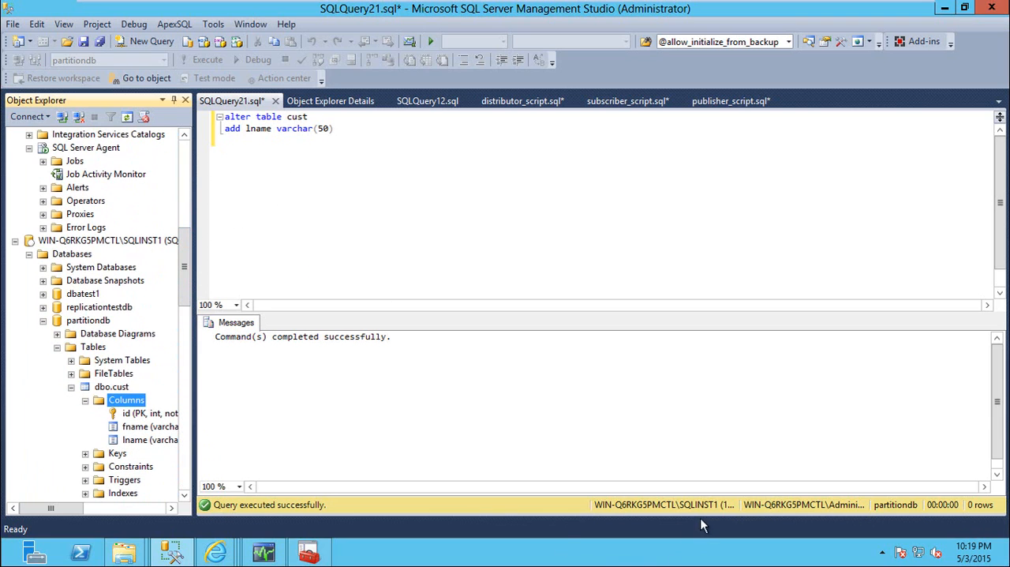
pyautogui.rightClick(142, 440)
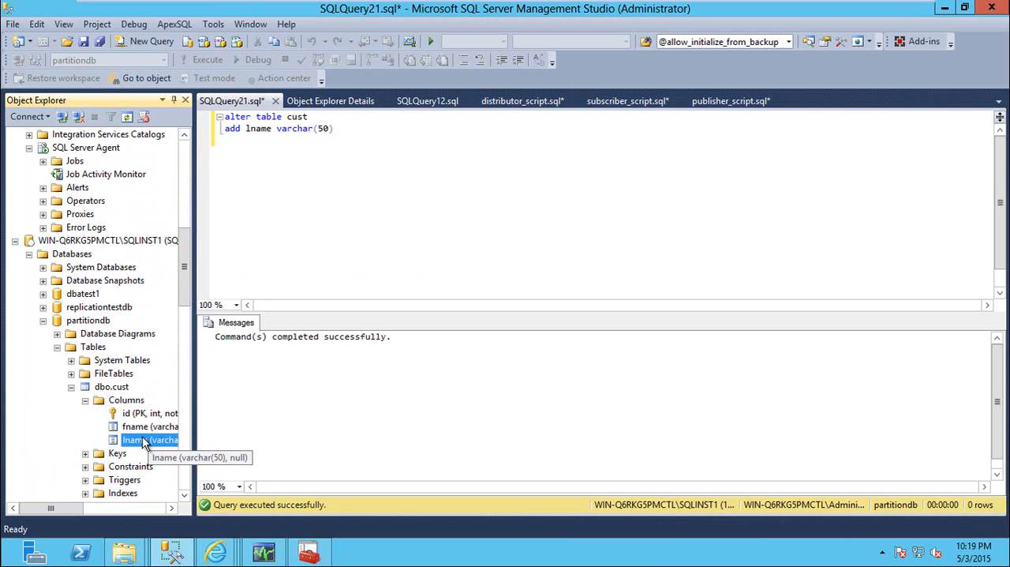
pyautogui.click(191, 488)
pyautogui.click(684, 486)
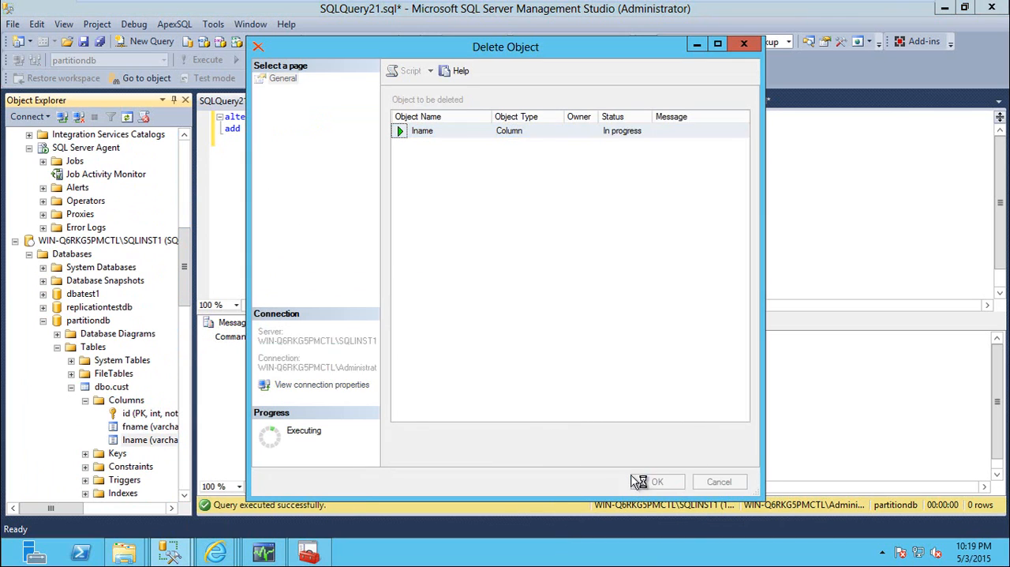
# Change the alter table query's connection from SQLINST1 to the WIN-Q6RKG5PMCTL server using Windows Authentication
pyautogui.click(389, 186)
pyautogui.rightClick(322, 180)
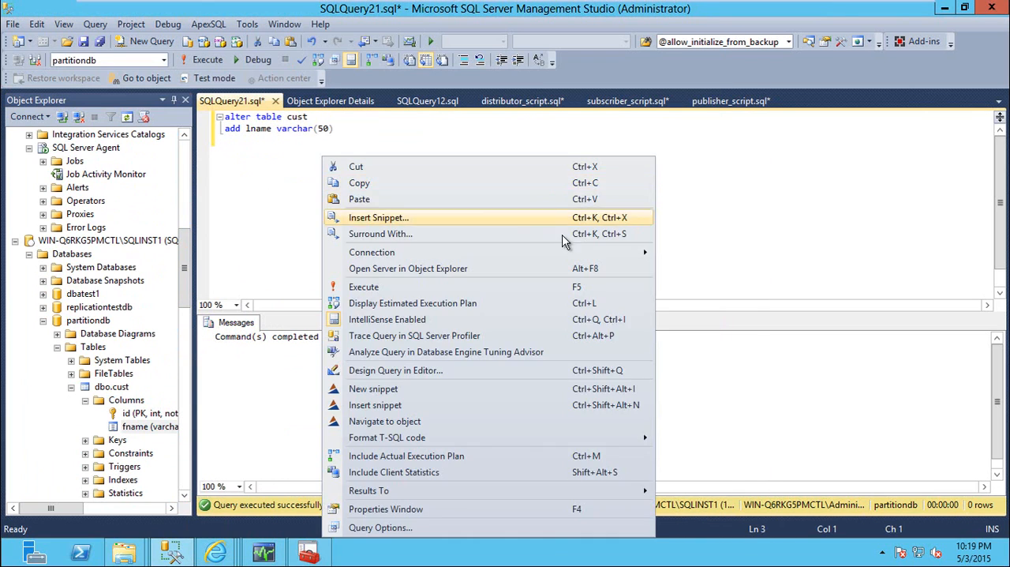
pyautogui.moveTo(597, 254)
pyautogui.click(742, 302)
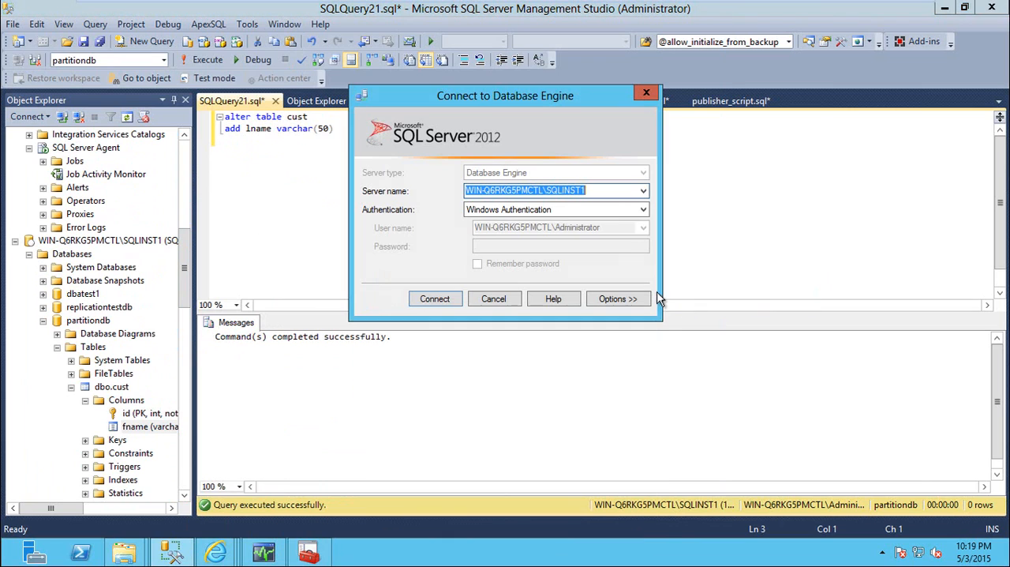
pyautogui.click(643, 190)
pyautogui.click(567, 214)
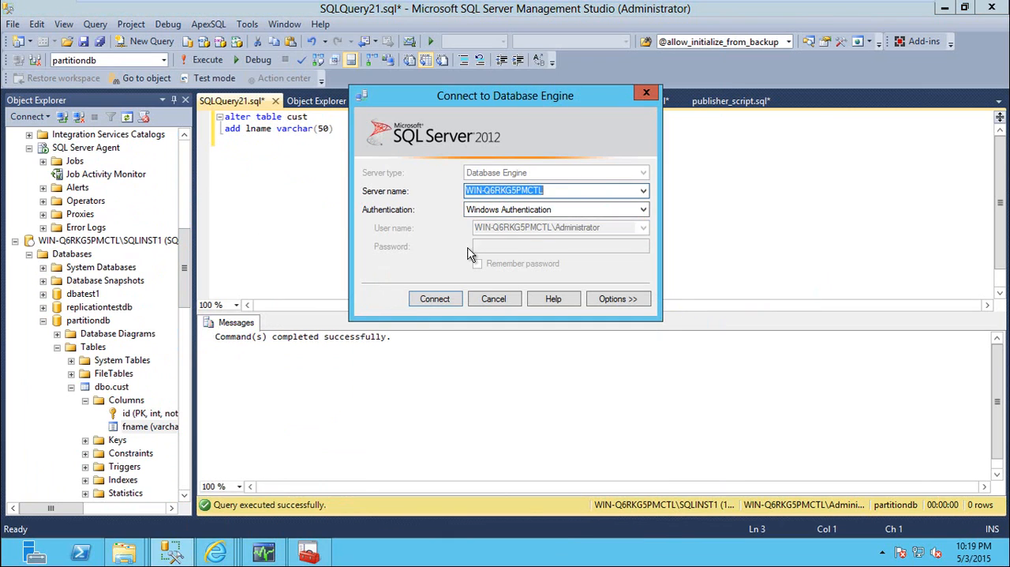
pyautogui.click(437, 299)
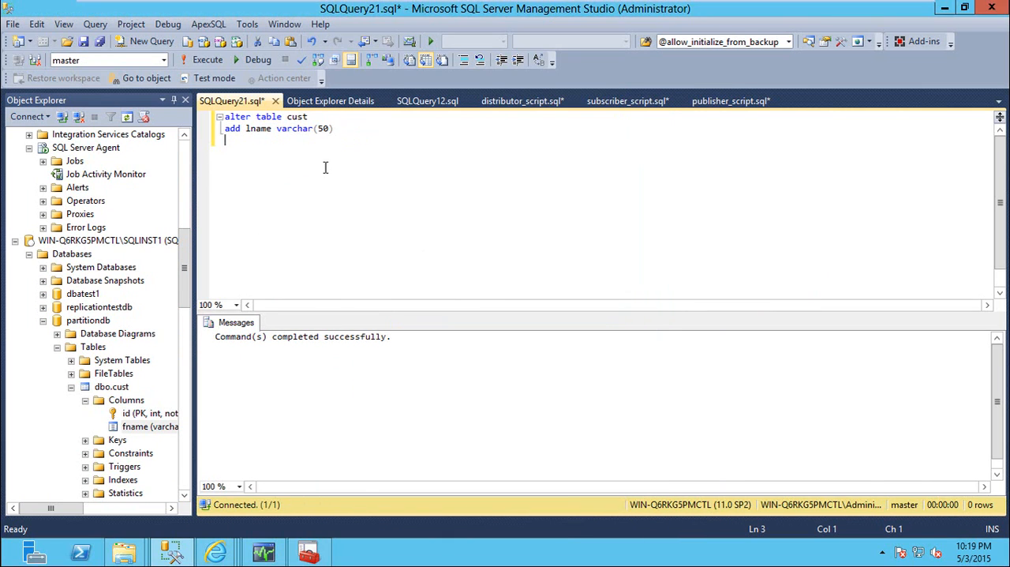
# Set the query's database to partitiondb and execute the statement adding the lname varchar(50) column to cust
pyautogui.click(139, 61)
pyautogui.click(83, 145)
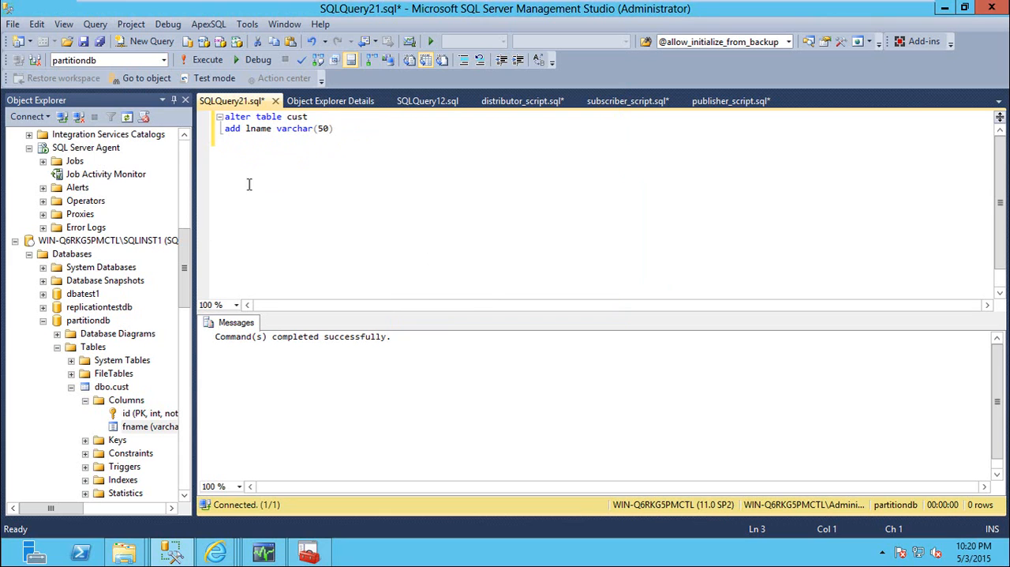
pyautogui.click(208, 60)
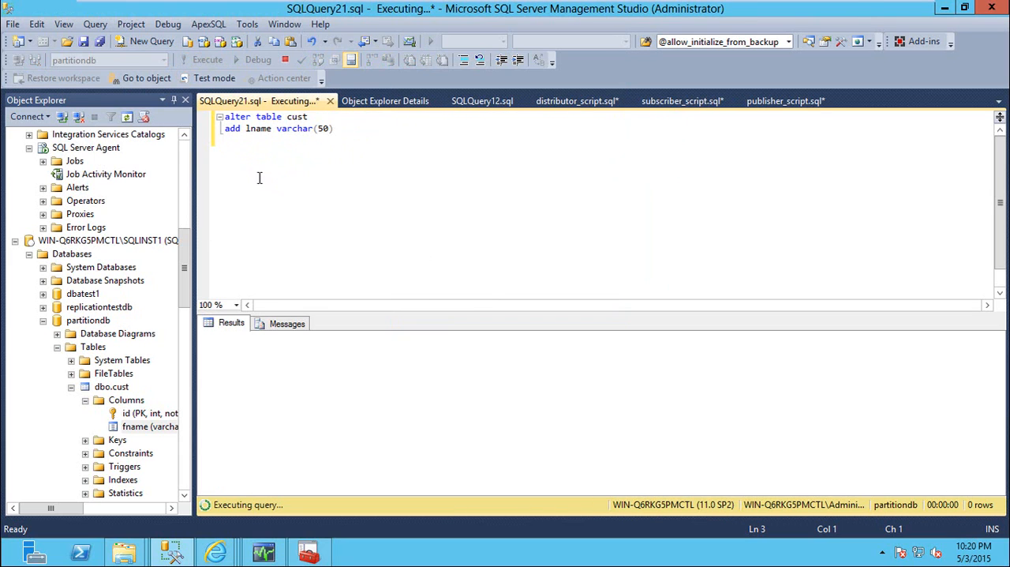
# Examine the columns of partitiondb's dbo.cust table on WIN-Q6RKG5PMCTL, then collapse the table
pyautogui.moveTo(182, 257); pyautogui.dragTo(192, 154)
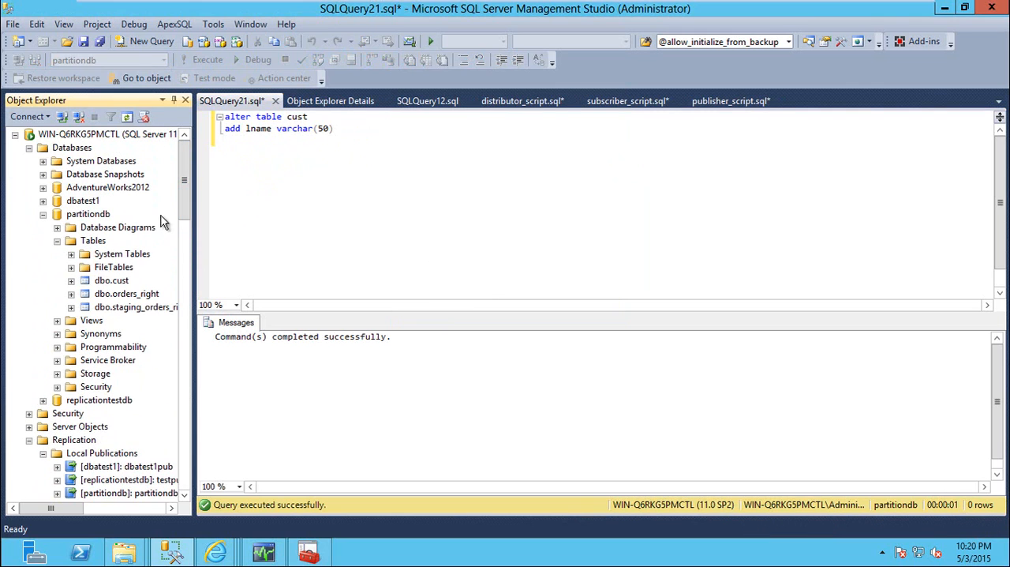
pyautogui.click(109, 284)
pyautogui.doubleClick(109, 284)
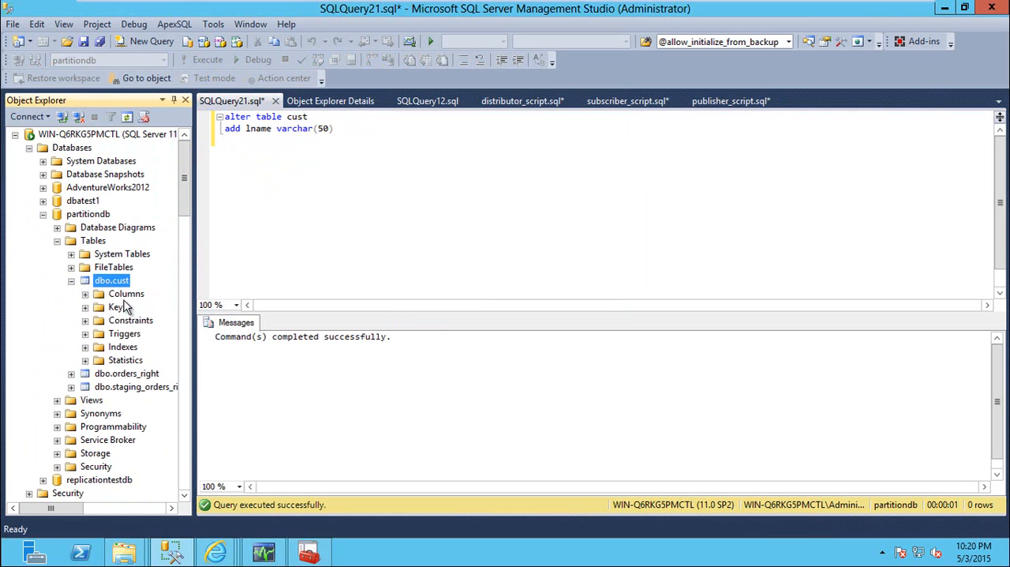
pyautogui.doubleClick(125, 294)
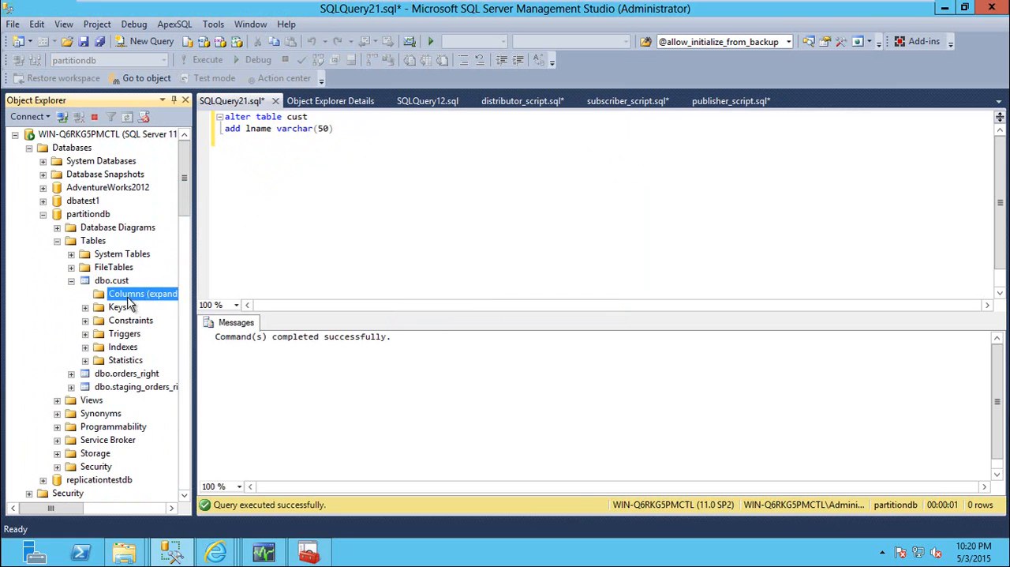
pyautogui.click(71, 281)
# Review the snapshot settings and subscription options in the partitiondbpub publication's properties, then close them without changes
pyautogui.moveTo(187, 219)
pyautogui.mouseDown()
pyautogui.moveTo(187, 268)
pyautogui.moveTo(187, 214)
pyautogui.moveTo(187, 230)
pyautogui.mouseUp()
pyautogui.click(122, 297)
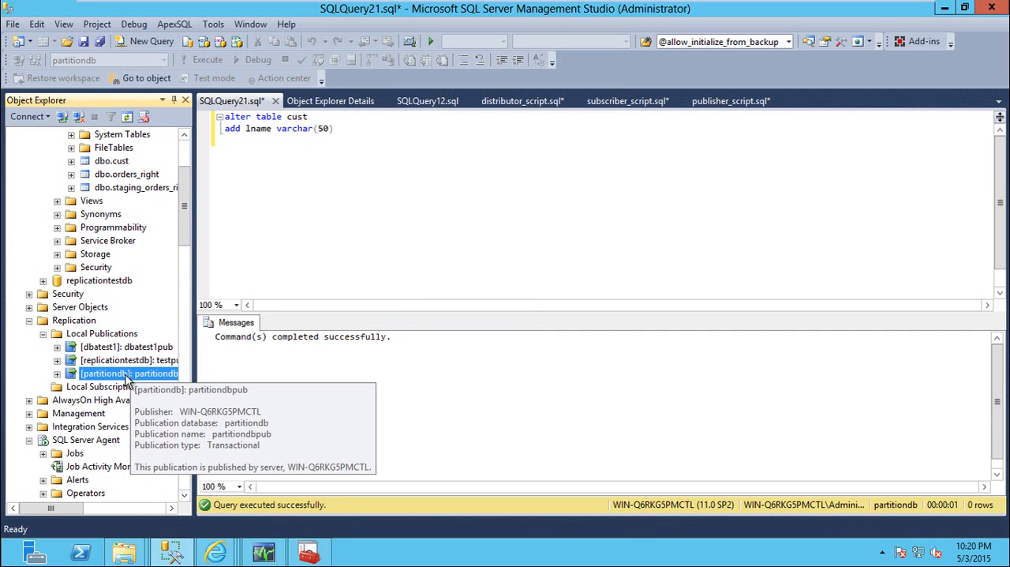
pyautogui.rightClick(129, 373)
pyautogui.click(179, 527)
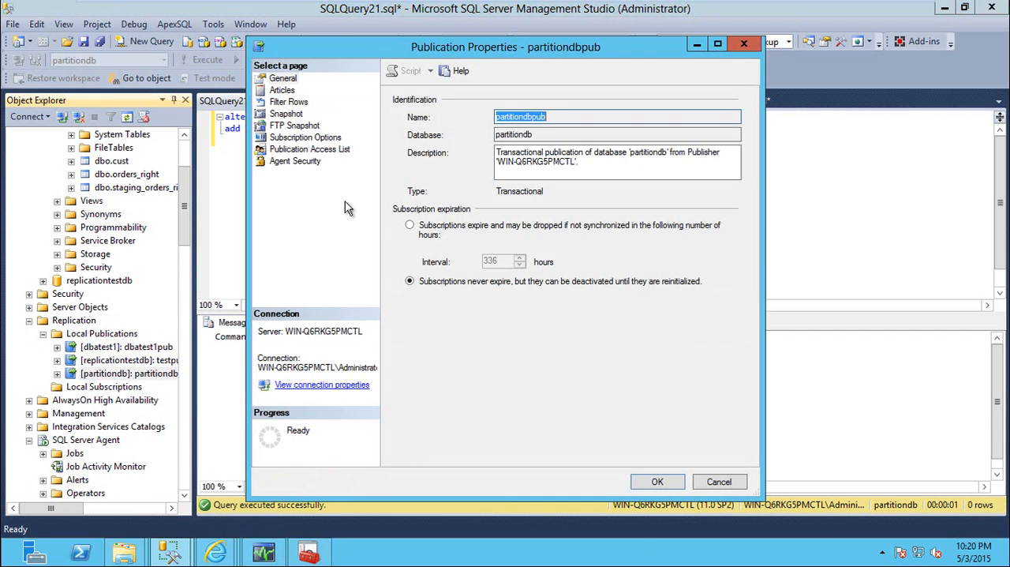
pyautogui.click(291, 115)
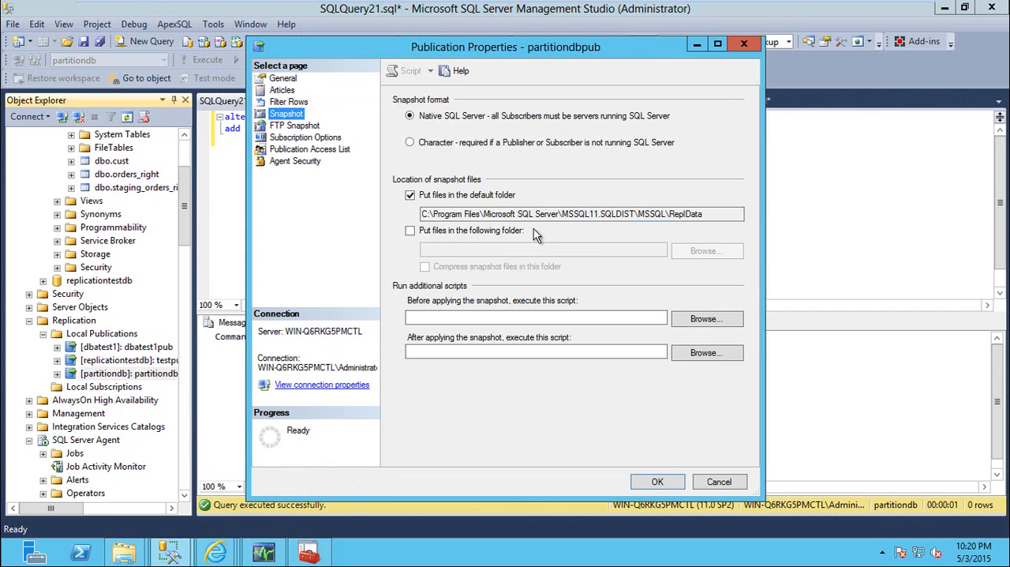
pyautogui.click(297, 138)
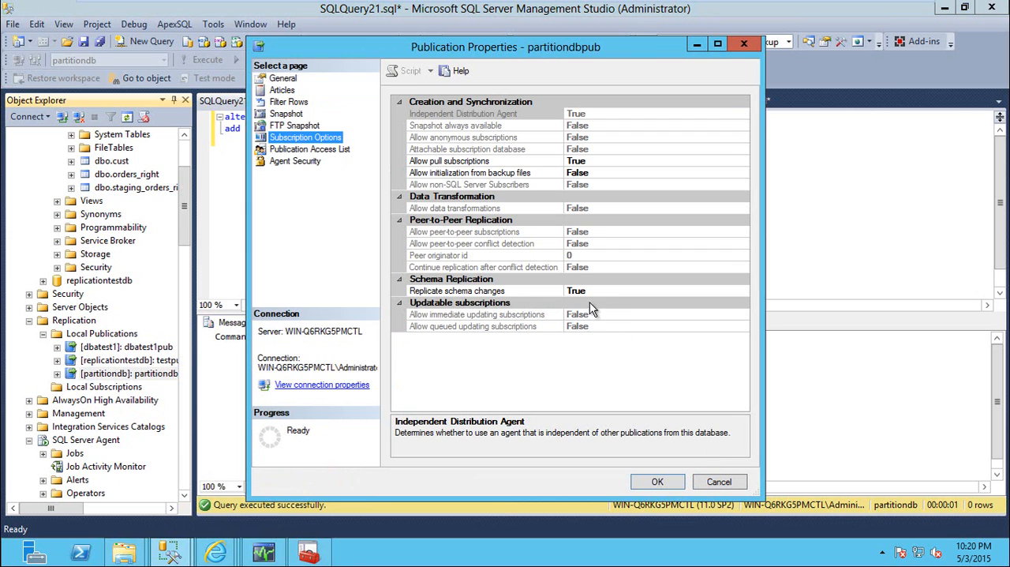
pyautogui.click(719, 482)
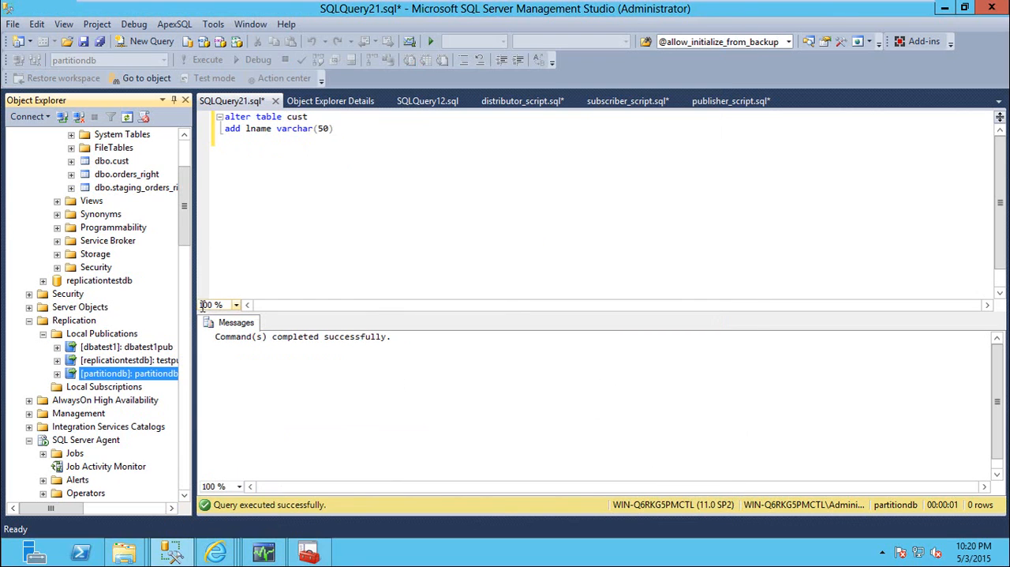
# Refresh the columns of partitiondb's dbo.cust on SQLINST1 to check whether lname has replicated
pyautogui.moveTo(190, 249); pyautogui.dragTo(186, 328)
pyautogui.rightClick(134, 281)
pyautogui.click(168, 369)
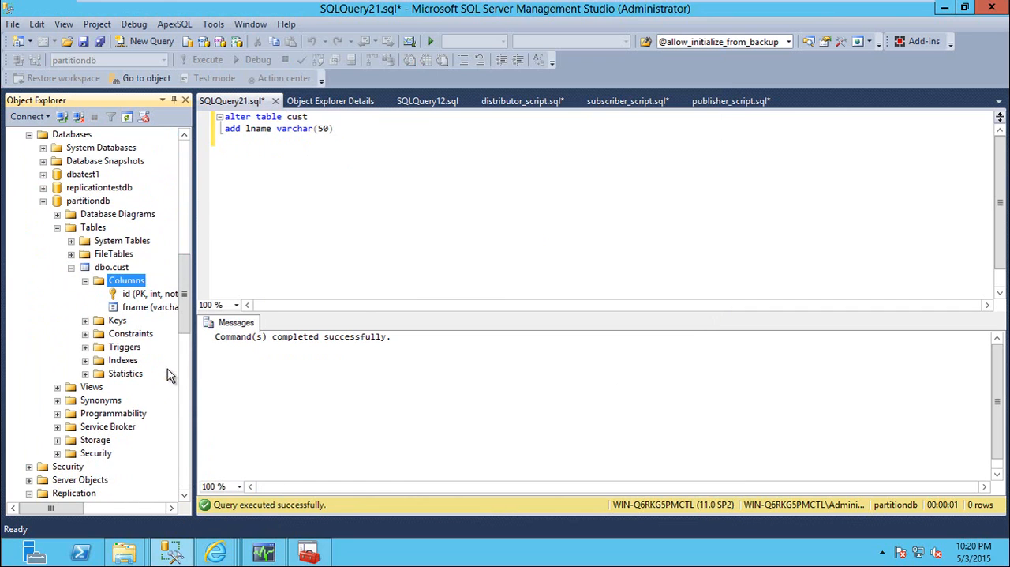
pyautogui.rightClick(130, 285)
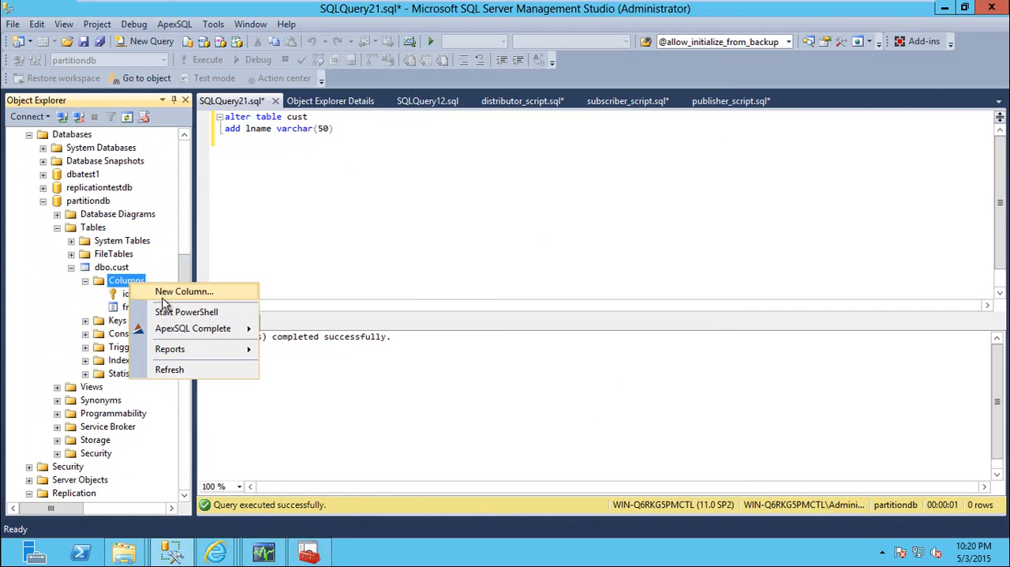
pyautogui.click(169, 371)
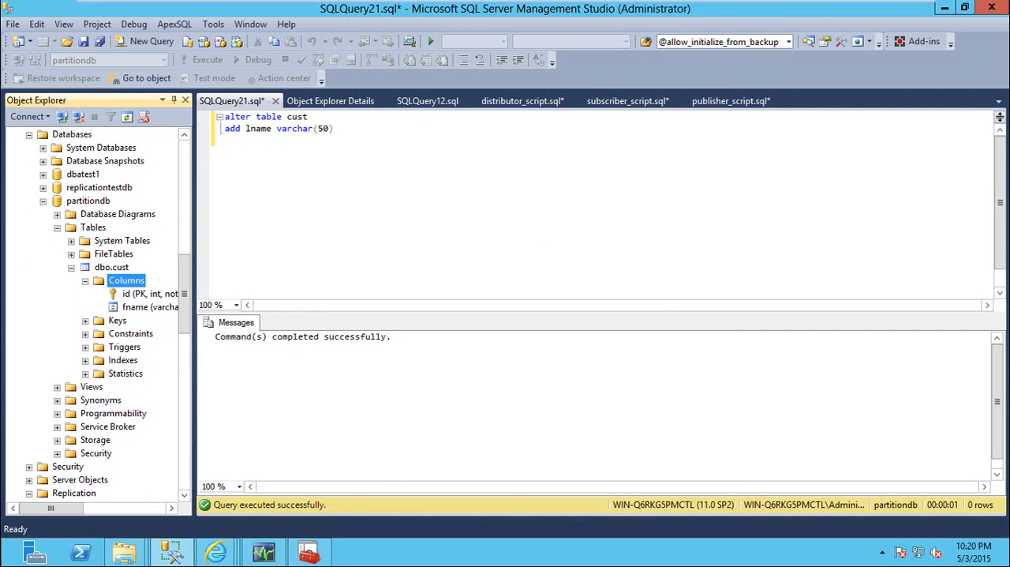
# Switch to Replication Monitor and examine the partitiondb subscription's error details in its Distributor To Subscriber History
pyautogui.click(263, 552)
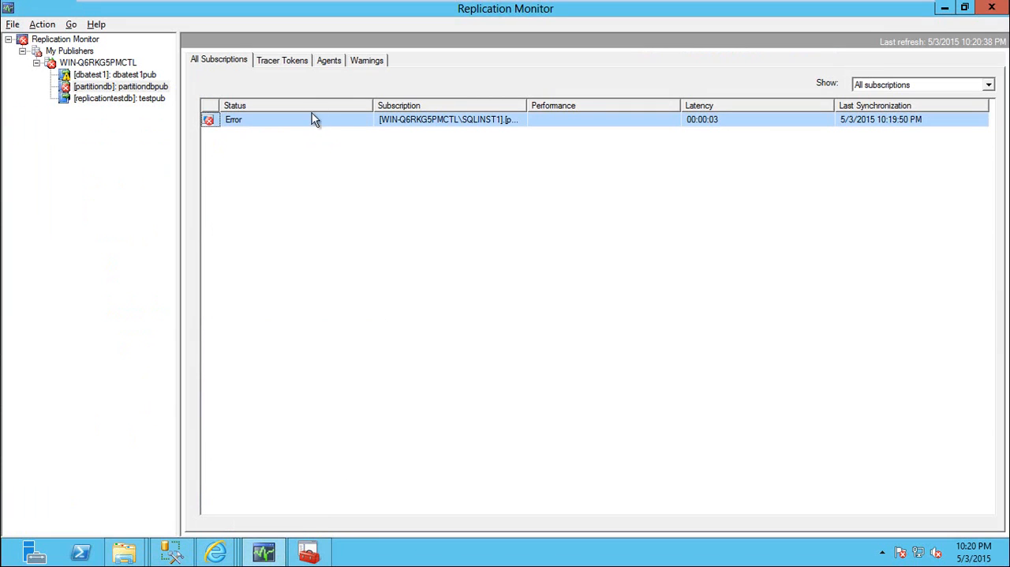
pyautogui.doubleClick(330, 120)
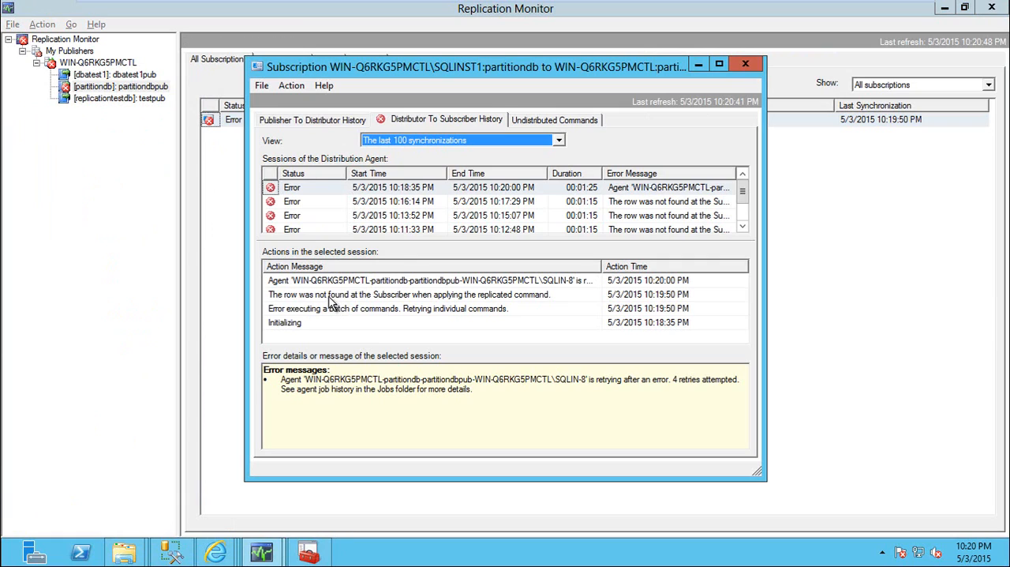
pyautogui.click(467, 292)
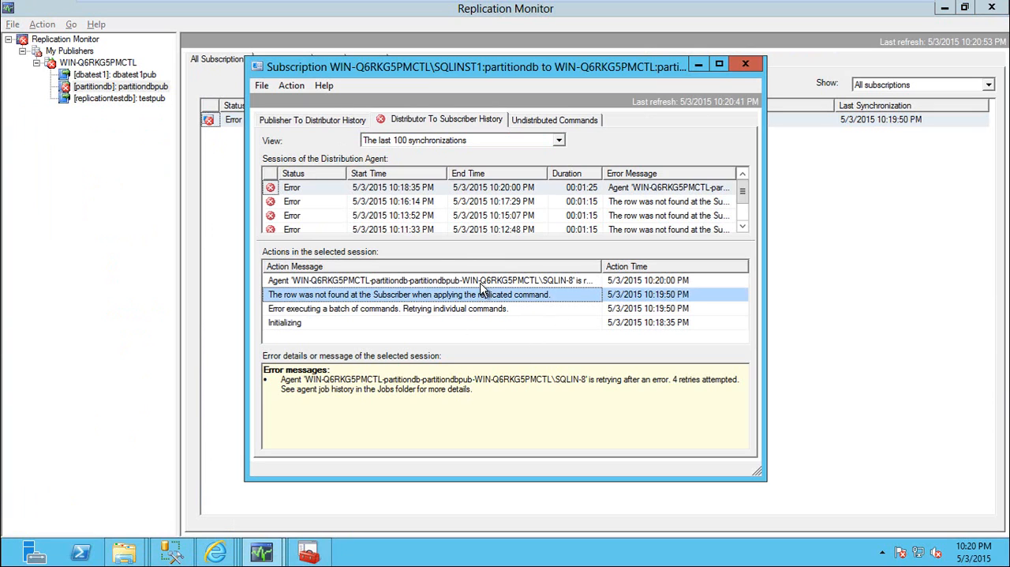
pyautogui.click(483, 283)
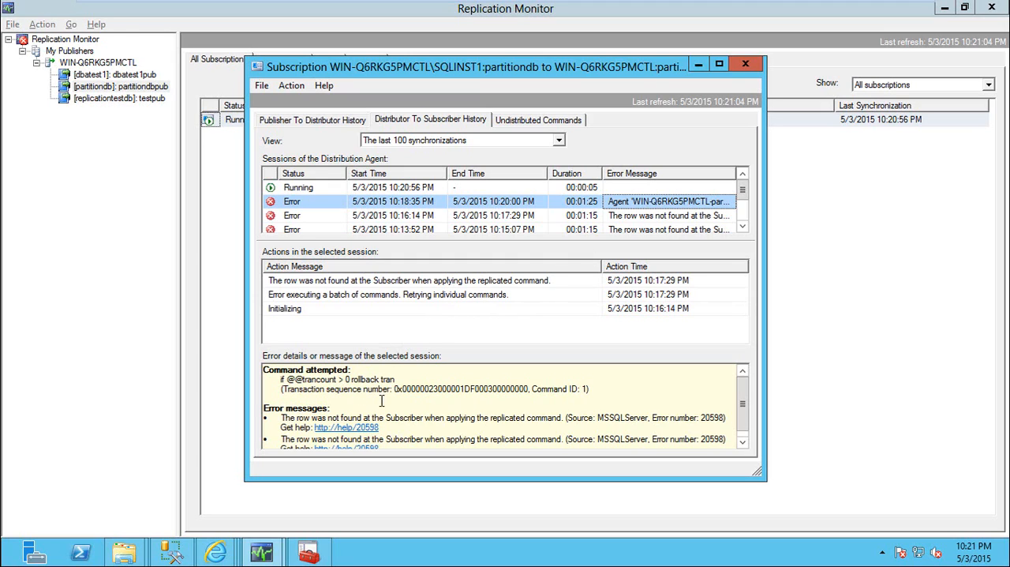
# Copy the failed command's transaction sequence number into the xact_seqno condition of the MSrepl_commands select in SSMS's distributor_script.sql
pyautogui.doubleClick(416, 389)
pyautogui.hotkey('ctrl', 'c')
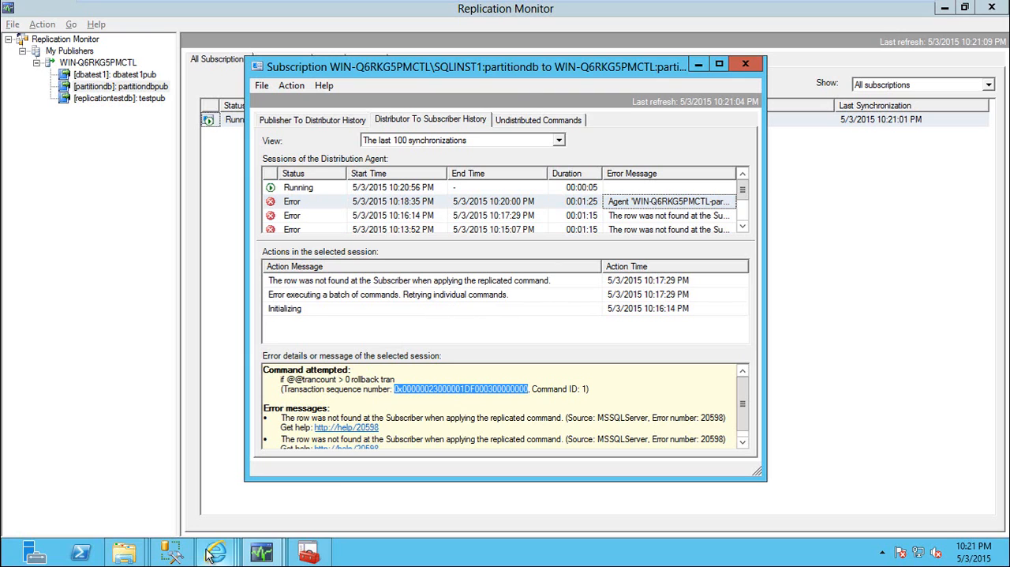
pyautogui.click(170, 551)
pyautogui.hotkey('alt', 'Tab')
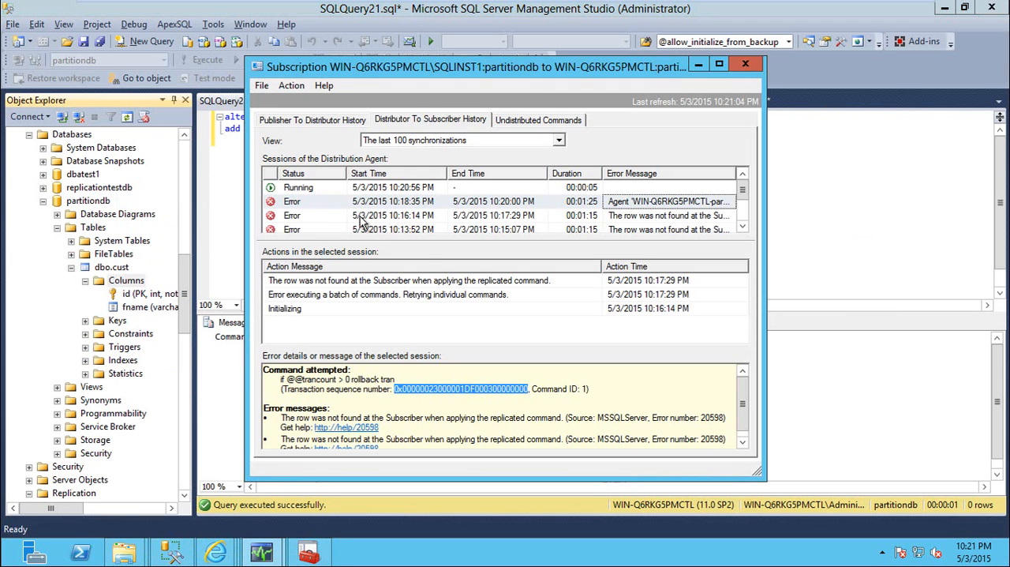
pyautogui.hotkey('alt', 'Tab')
pyautogui.click(510, 103)
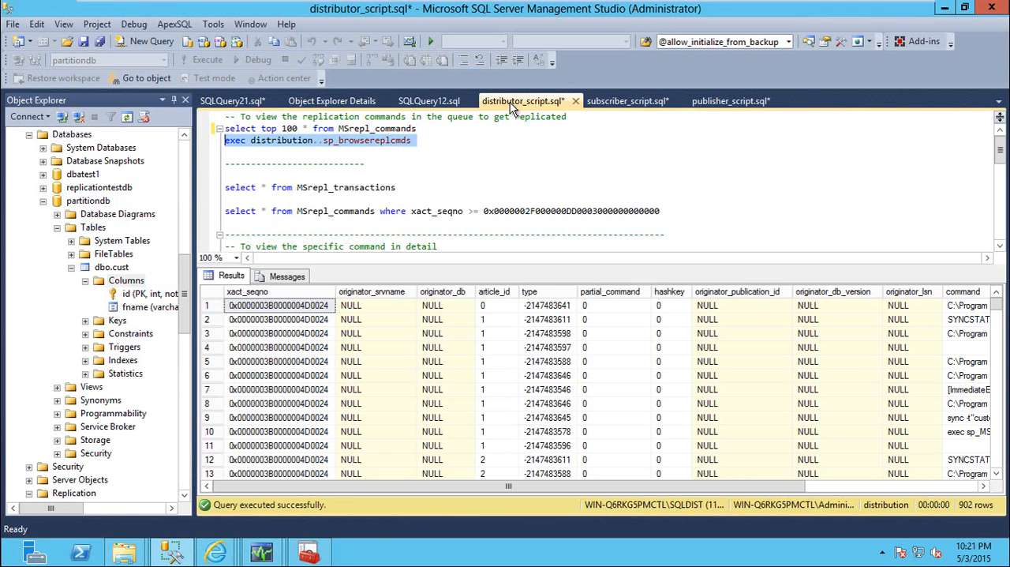
pyautogui.hotkey('ctrl', 'r')
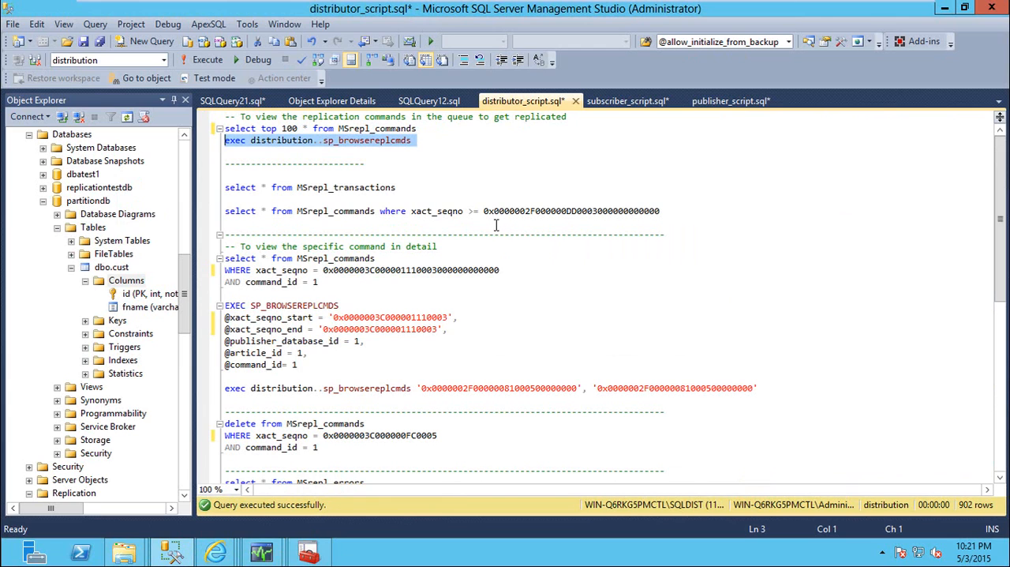
pyautogui.doubleClick(431, 270)
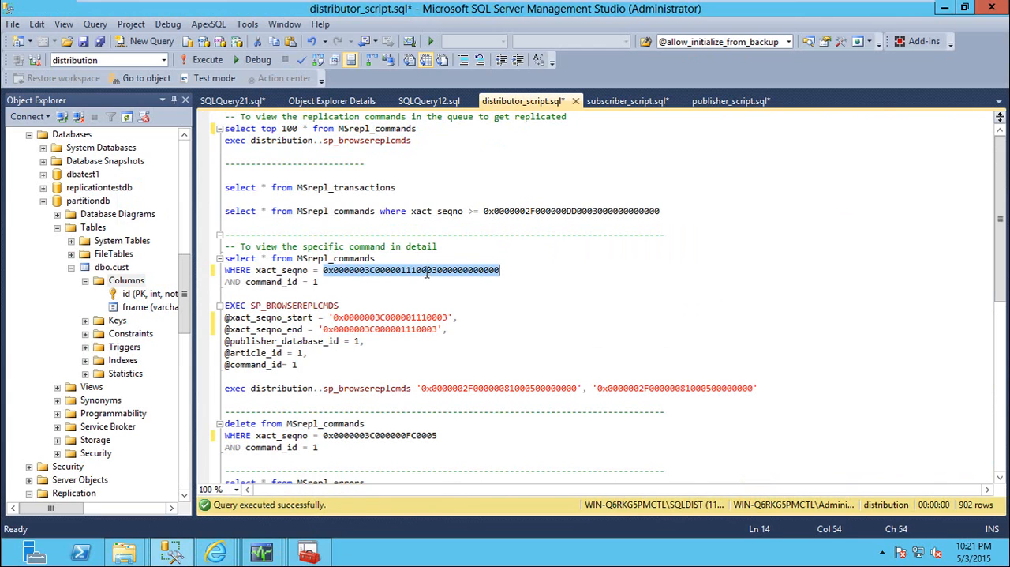
pyautogui.hotkey('ctrl', 'v')
# Check the failed command's ID in the subscription error details, then run the MSrepl_commands select with command_id = 1
pyautogui.hotkey('alt', 'Tab')
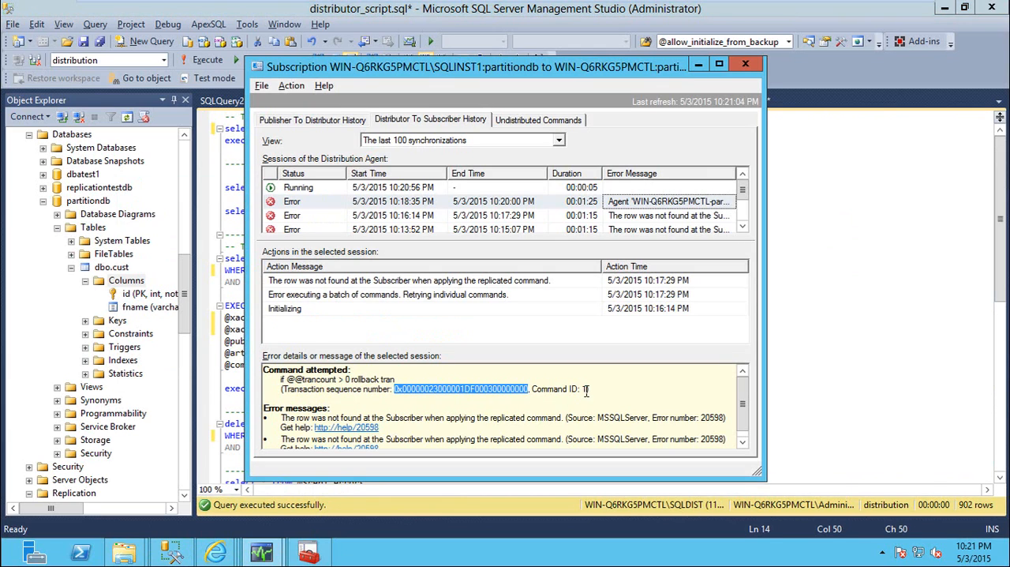
pyautogui.hotkey('alt', 'Tab')
pyautogui.moveTo(321, 282); pyautogui.dragTo(224, 259)
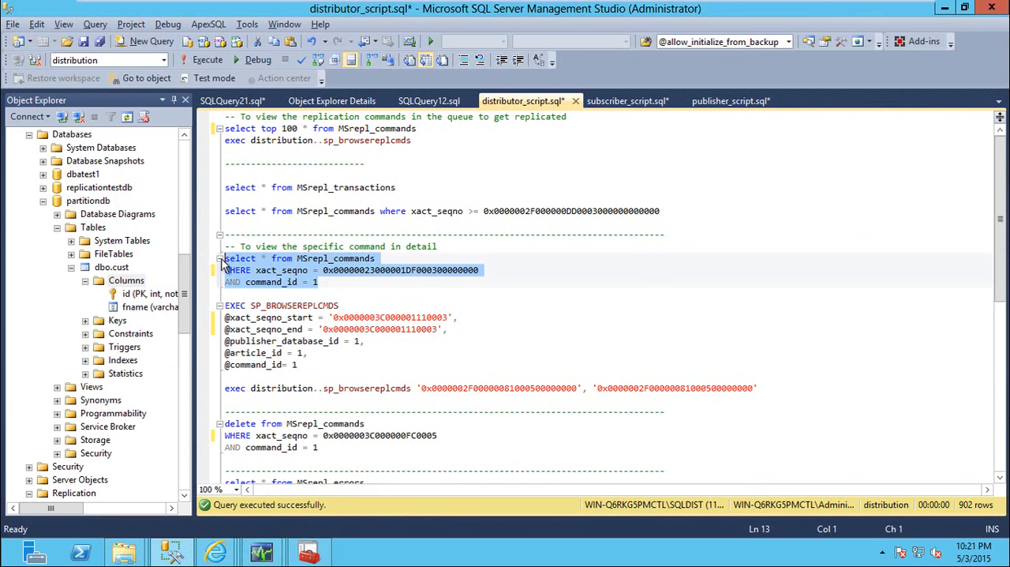
pyautogui.press('F5')
pyautogui.click(387, 316)
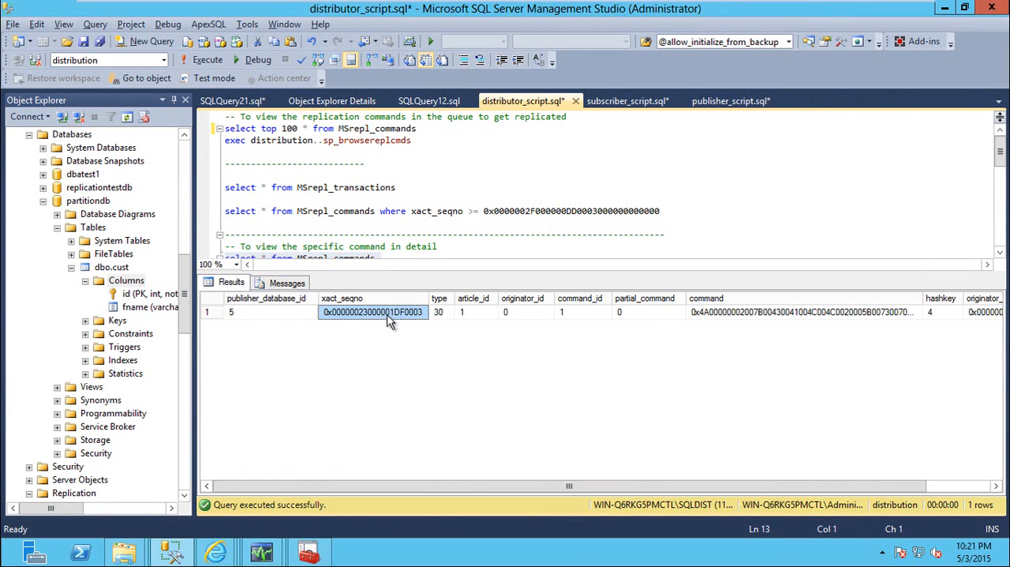
pyautogui.hotkey('ctrl', 'r')
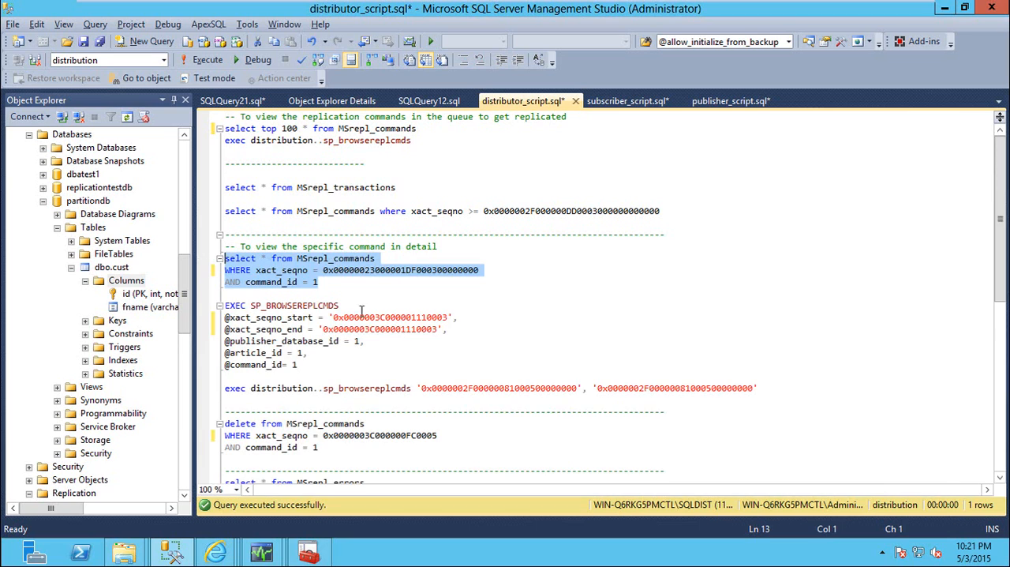
pyautogui.click(365, 317)
pyautogui.doubleClick(371, 317)
pyautogui.hotkey('ctrl', 'v')
pyautogui.doubleClick(376, 328)
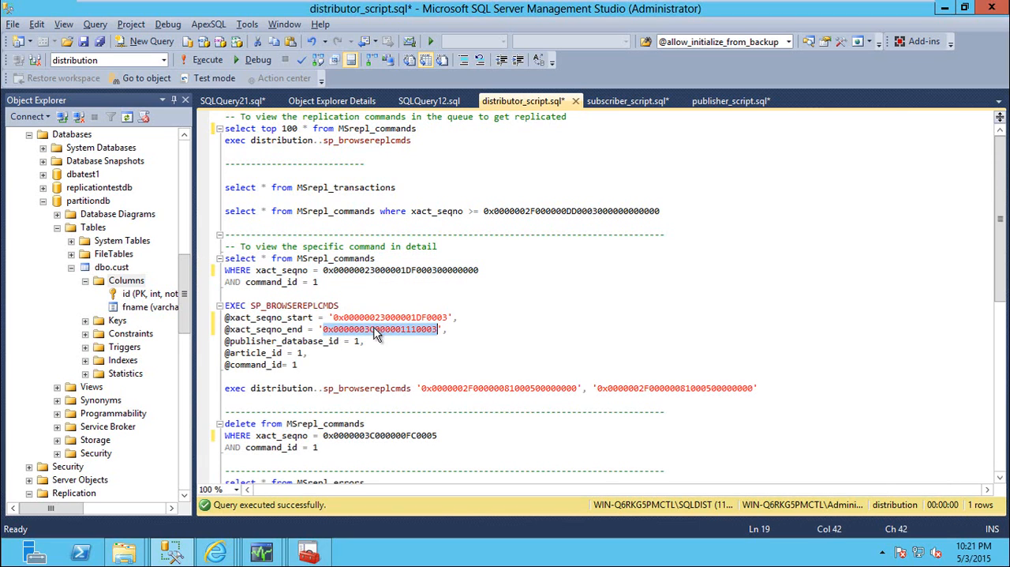
pyautogui.hotkey('ctrl', 'v')
pyautogui.hotkey('ctrl', 'r')
pyautogui.click(265, 313)
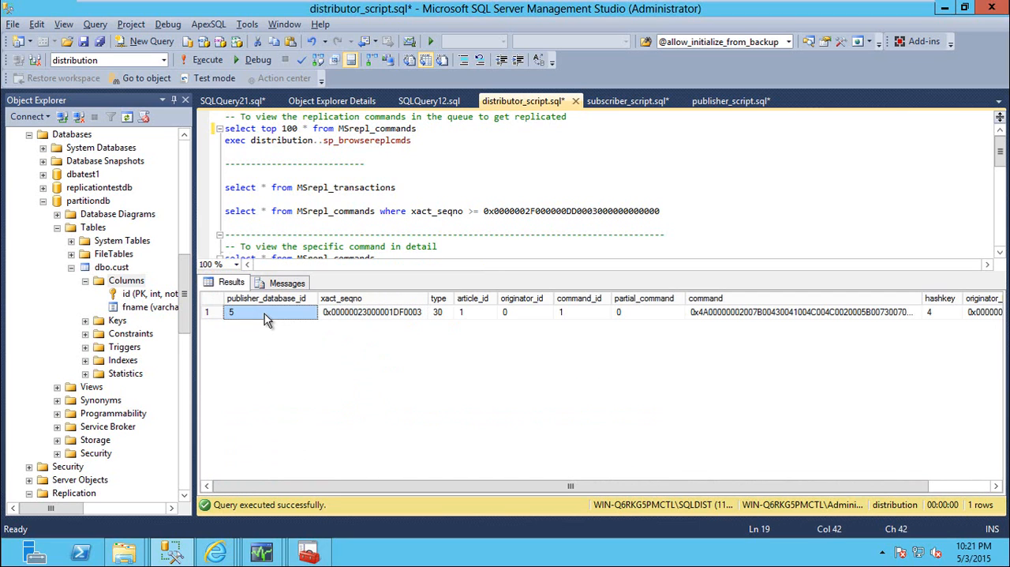
pyautogui.hotkey('ctrl', 'r')
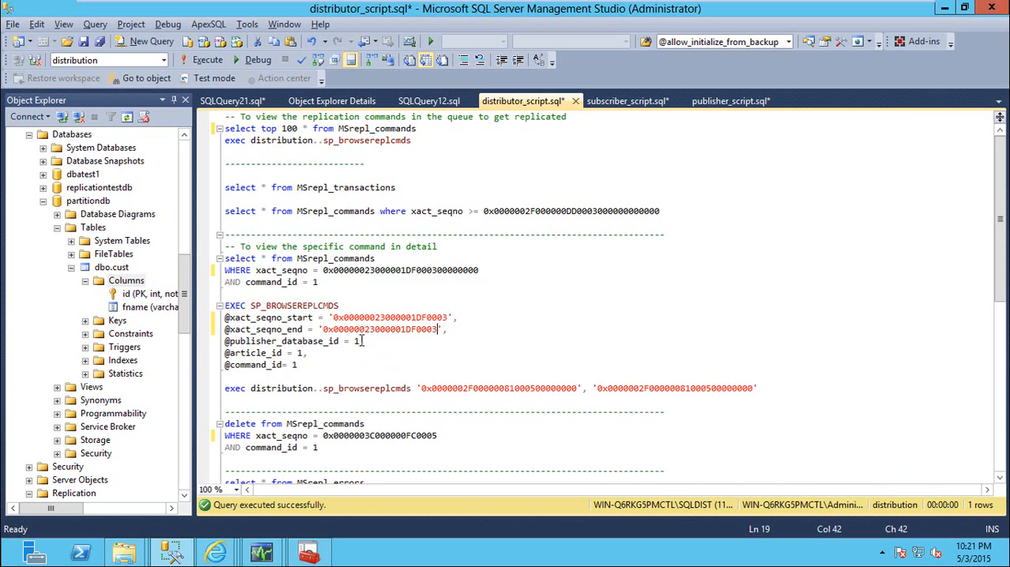
pyautogui.doubleClick(360, 341)
pyautogui.write('5')
pyautogui.hotkey('ctrl', 'r')
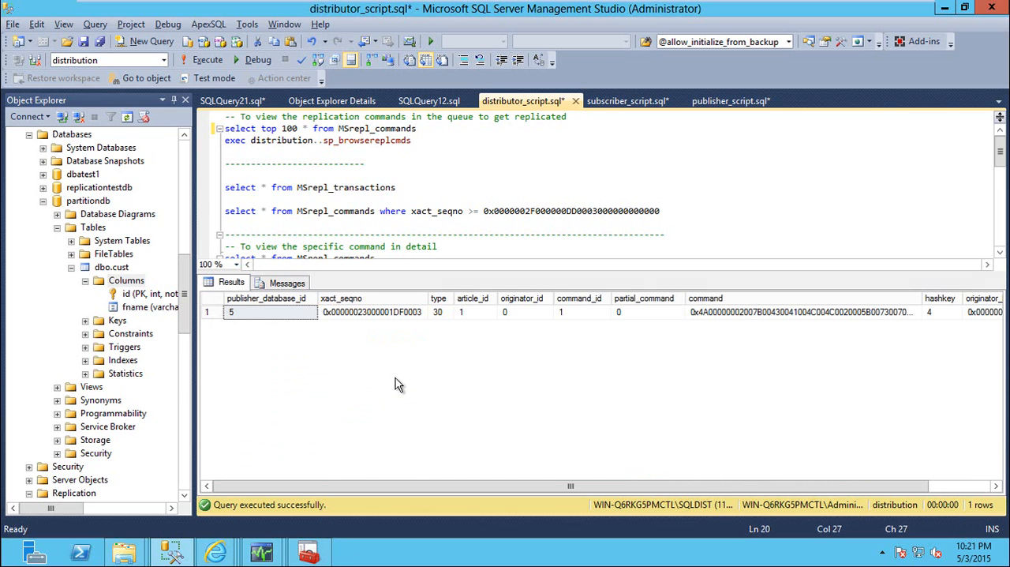
pyautogui.click(472, 314)
pyautogui.click(571, 313)
pyautogui.hotkey('ctrl', 'r')
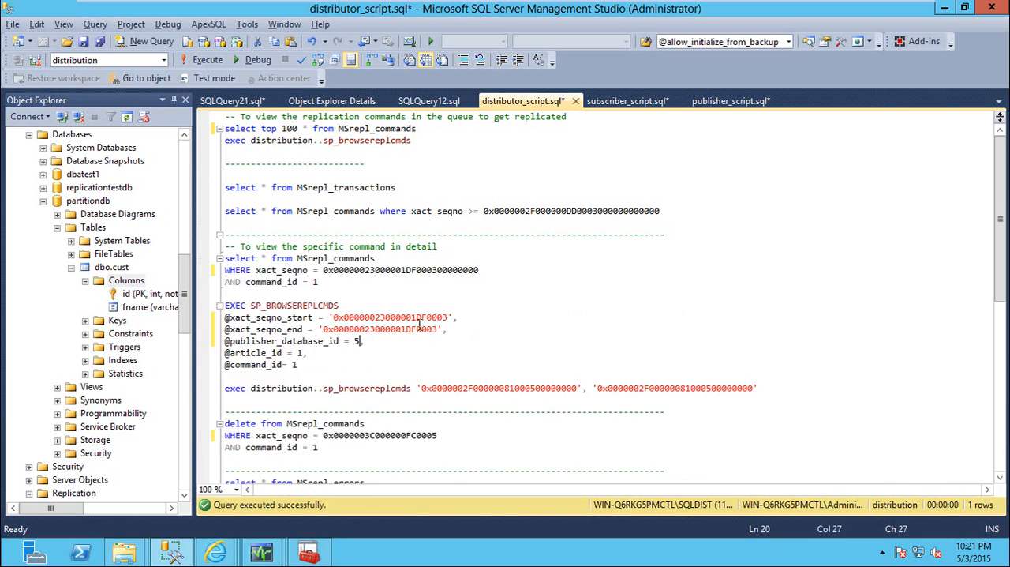
# Run the SP_BROWSEREPLCMDS block with its edited parameters and examine the command text in the result row
pyautogui.moveTo(303, 369); pyautogui.dragTo(225, 308)
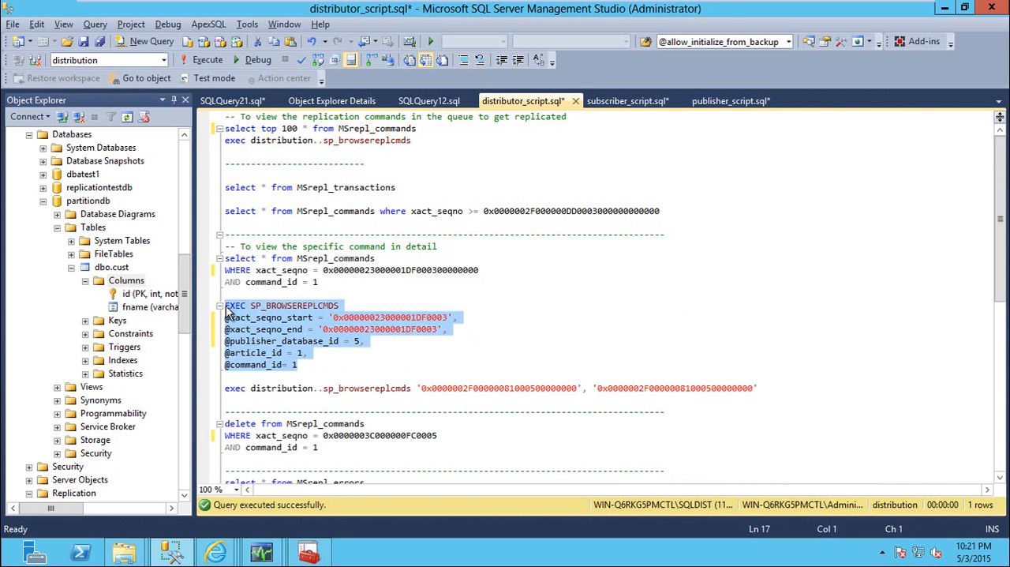
pyautogui.press('F5')
pyautogui.click(910, 486)
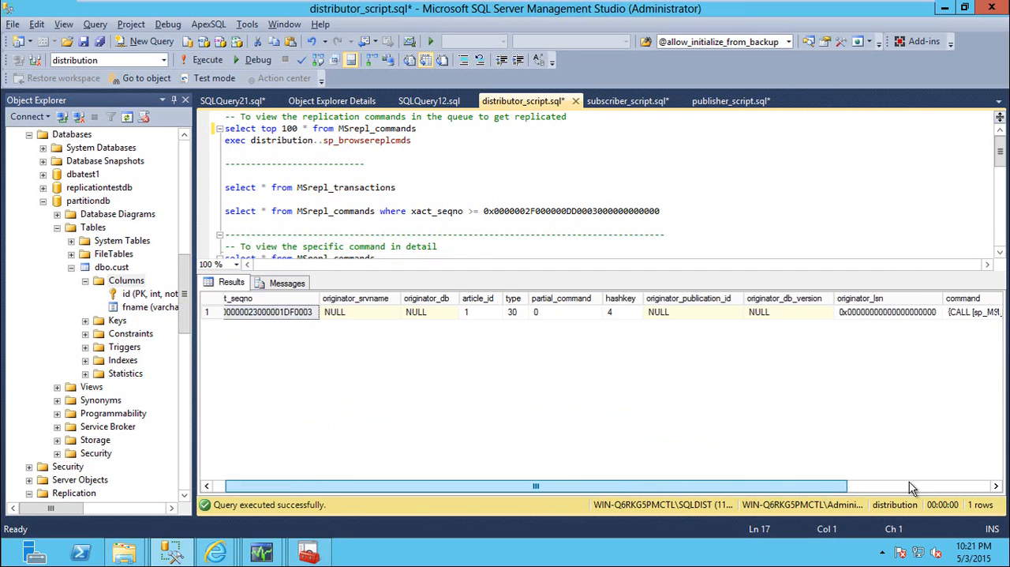
pyautogui.click(909, 486)
pyautogui.click(882, 315)
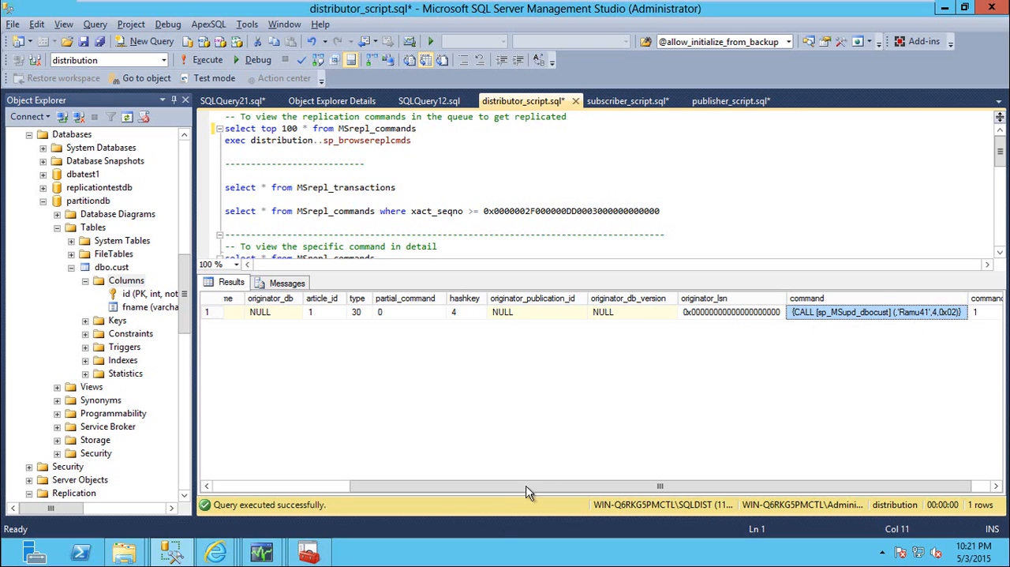
pyautogui.moveTo(512, 491); pyautogui.dragTo(354, 483)
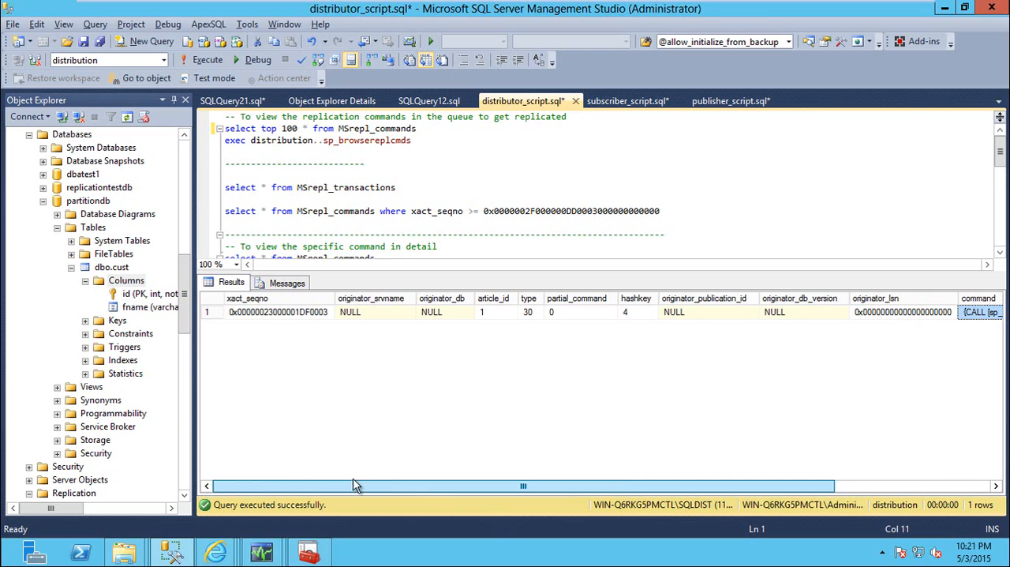
pyautogui.click(293, 315)
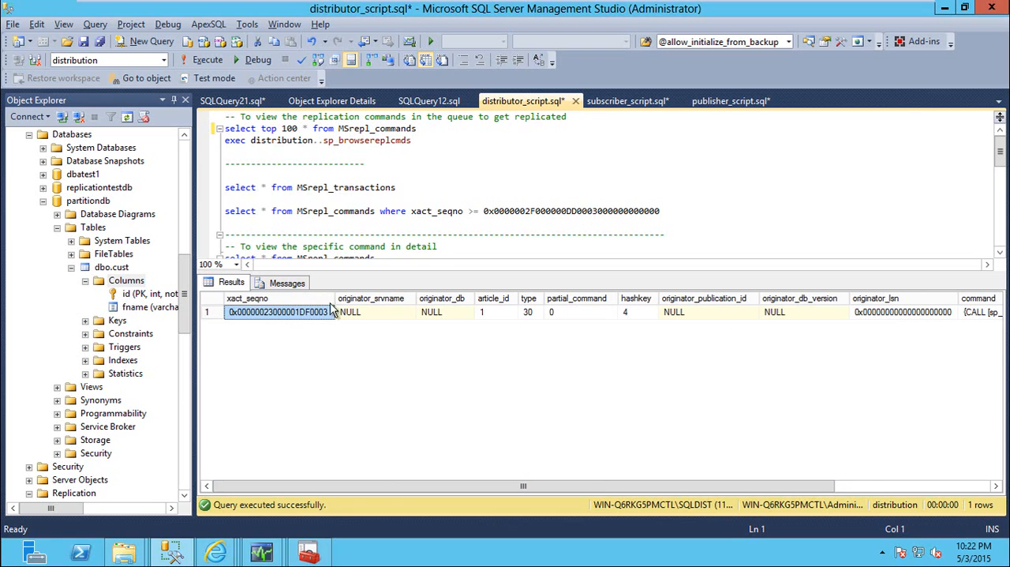
pyautogui.click(438, 228)
pyautogui.click(295, 312)
pyautogui.rightClick(296, 312)
pyautogui.click(330, 322)
pyautogui.click(422, 235)
pyautogui.scroll(-2, 426, 229)
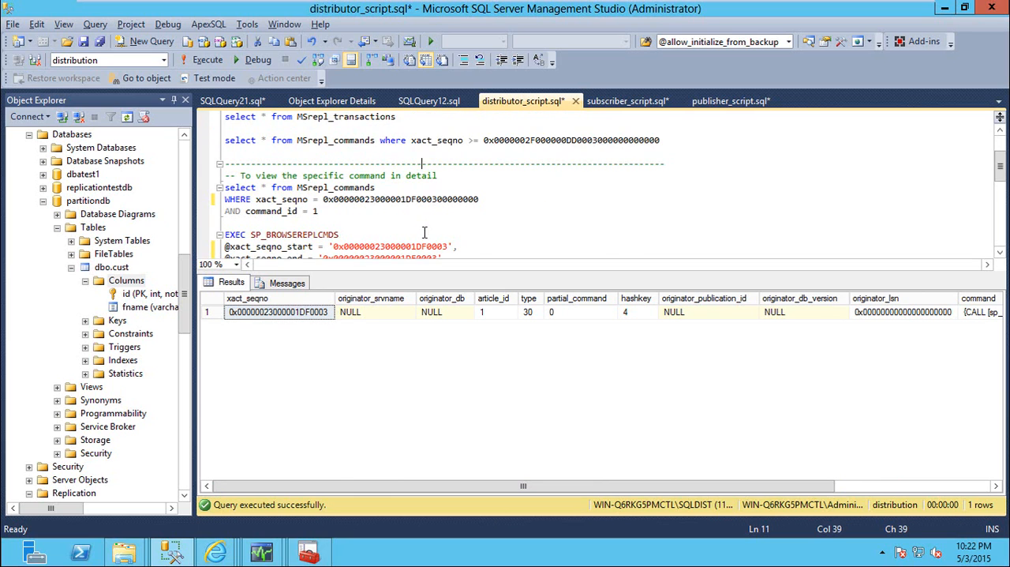
pyautogui.scroll(-4, 418, 232)
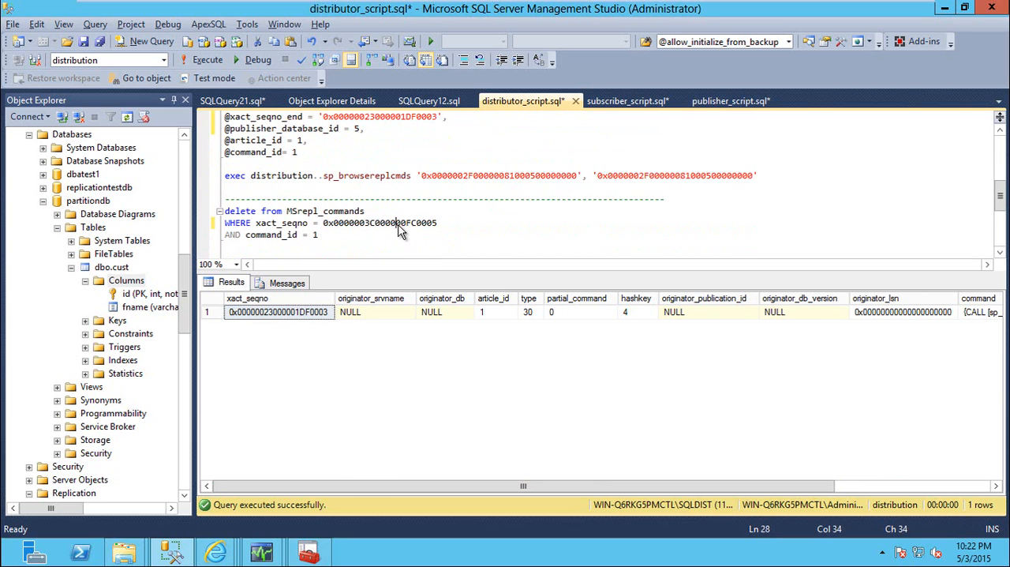
pyautogui.doubleClick(400, 225)
pyautogui.hotkey('ctrl', 'v')
# Rerun the MSrepl_commands select for the failed transaction and check the row's command_id
pyautogui.scroll(4, 377, 230)
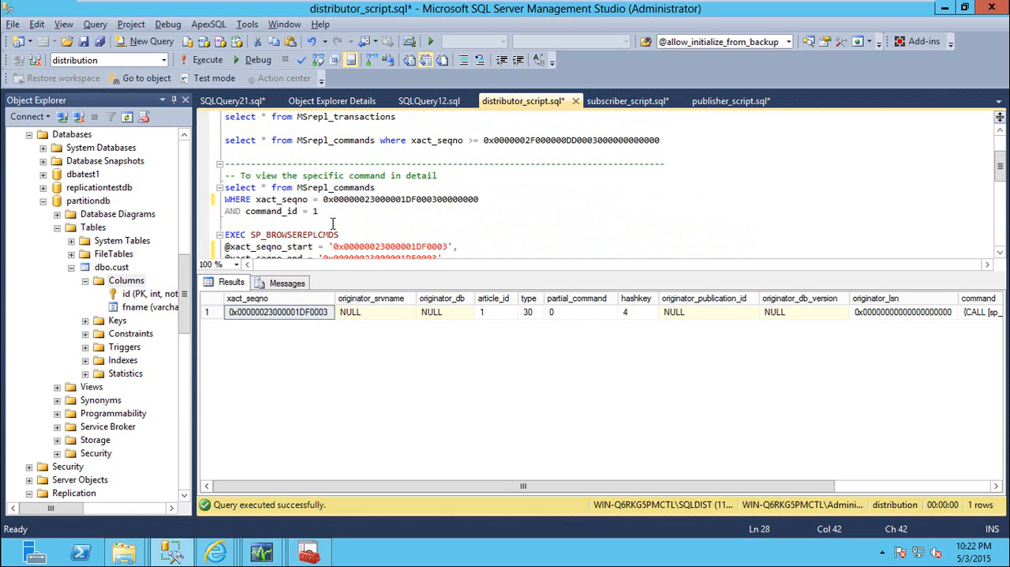
pyautogui.moveTo(319, 211); pyautogui.dragTo(215, 198)
pyautogui.press('F5')
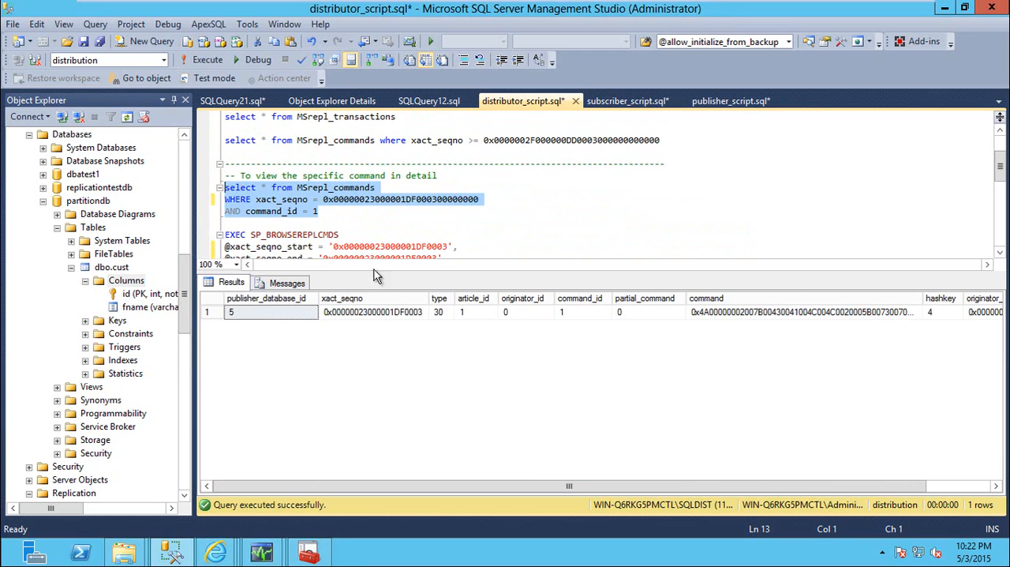
pyautogui.click(577, 314)
pyautogui.click(343, 236)
pyautogui.scroll(-5, 344, 241)
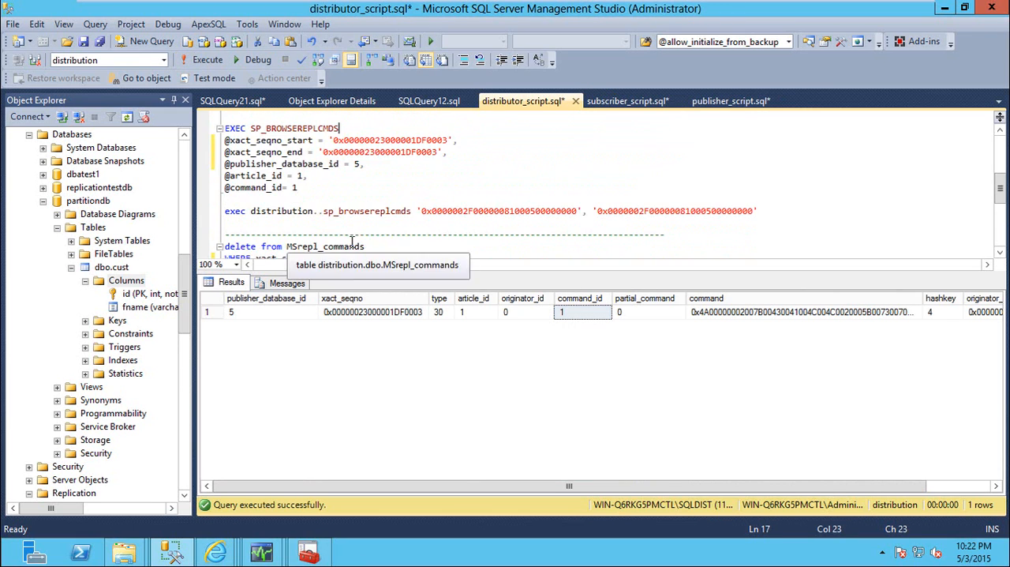
pyautogui.scroll(-1, 338, 214)
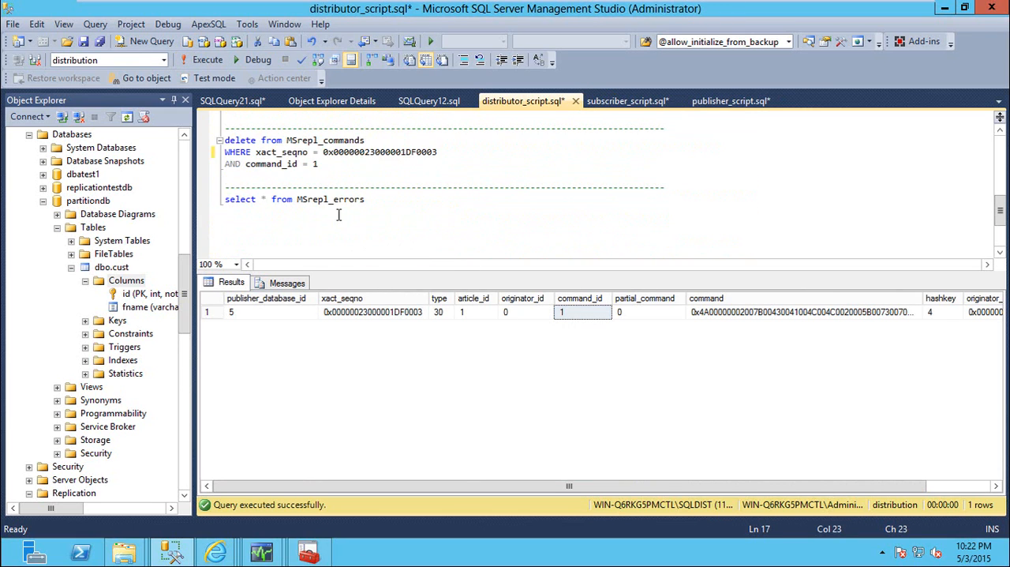
pyautogui.scroll(1, 341, 214)
pyautogui.moveTo(338, 199); pyautogui.dragTo(225, 175)
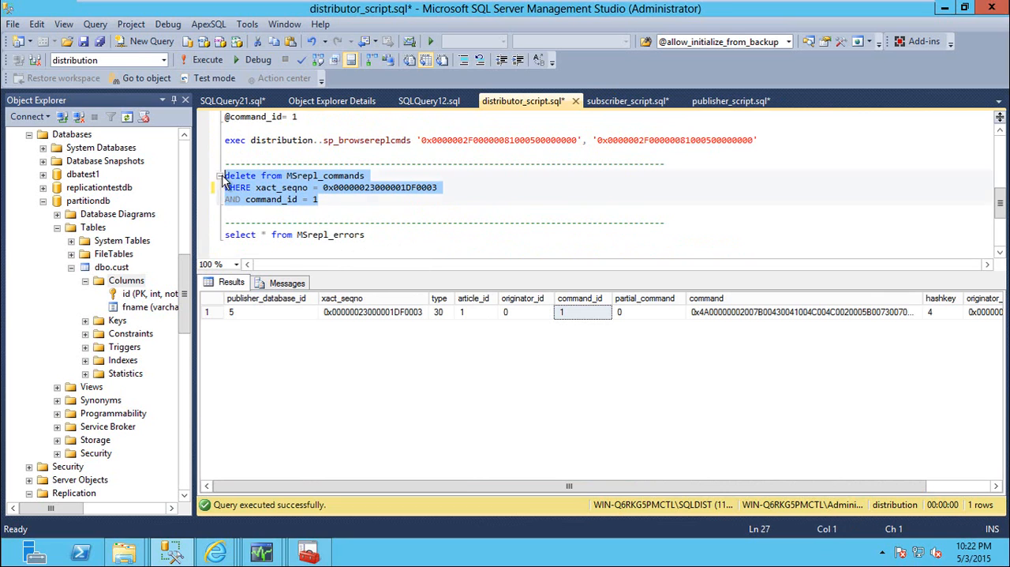
pyautogui.press('F5')
# Rerun the SP_BROWSEREPLCMDS block to check whether the deleted command is still queued
pyautogui.scroll(4, 335, 224)
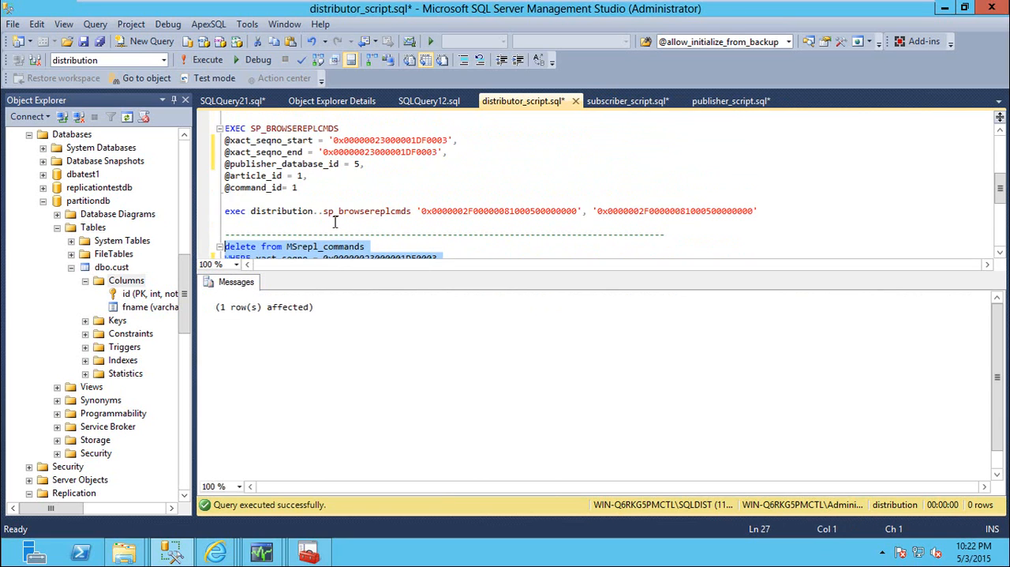
pyautogui.scroll(-1, 335, 225)
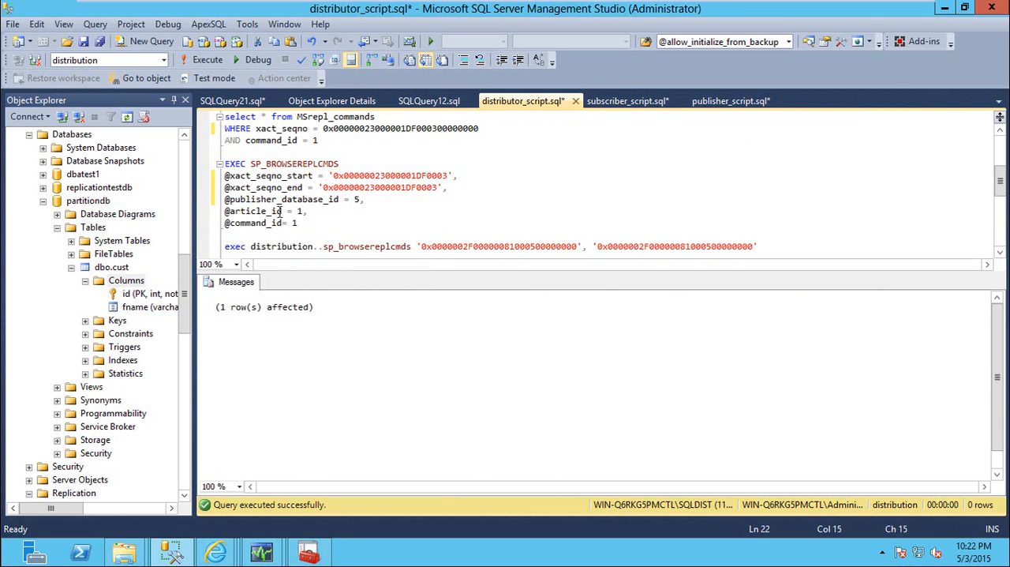
pyautogui.moveTo(299, 223); pyautogui.dragTo(225, 164)
pyautogui.press('F5')
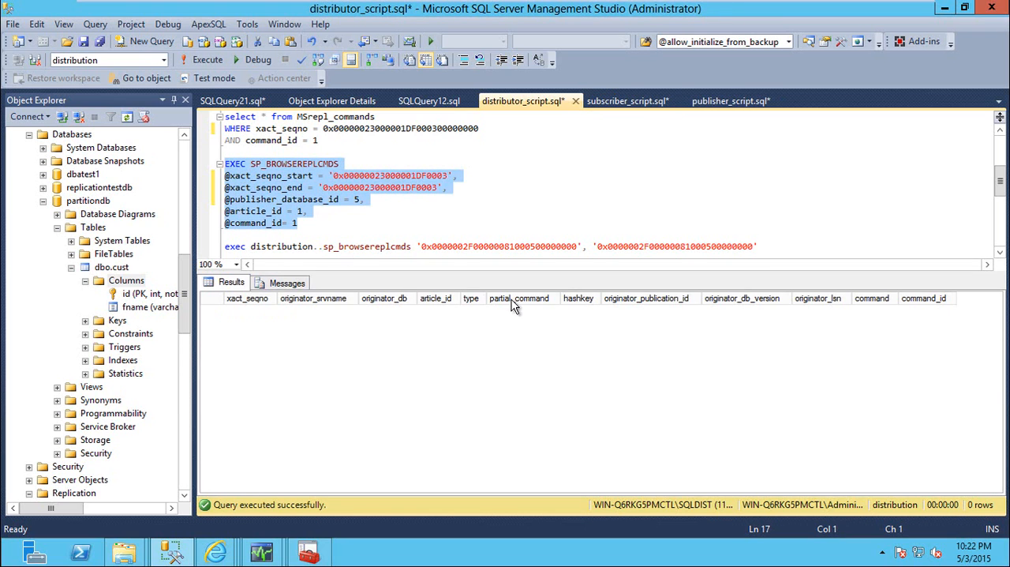
# Switch to the partitiondb subscription window and check its latest Distribution Agent session and its Publisher To Distributor history
pyautogui.moveTo(268, 555)
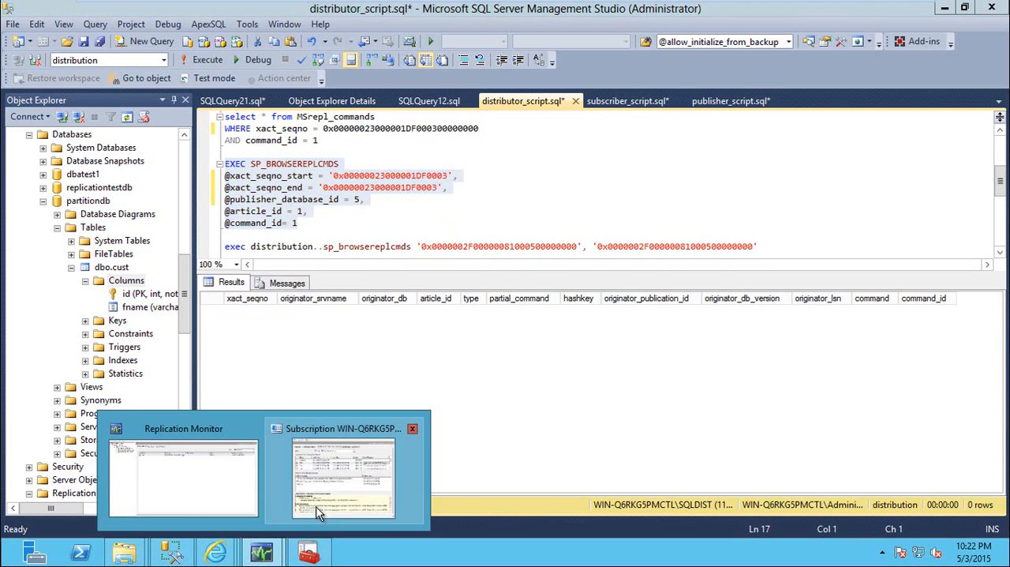
pyautogui.click(324, 510)
pyautogui.click(414, 187)
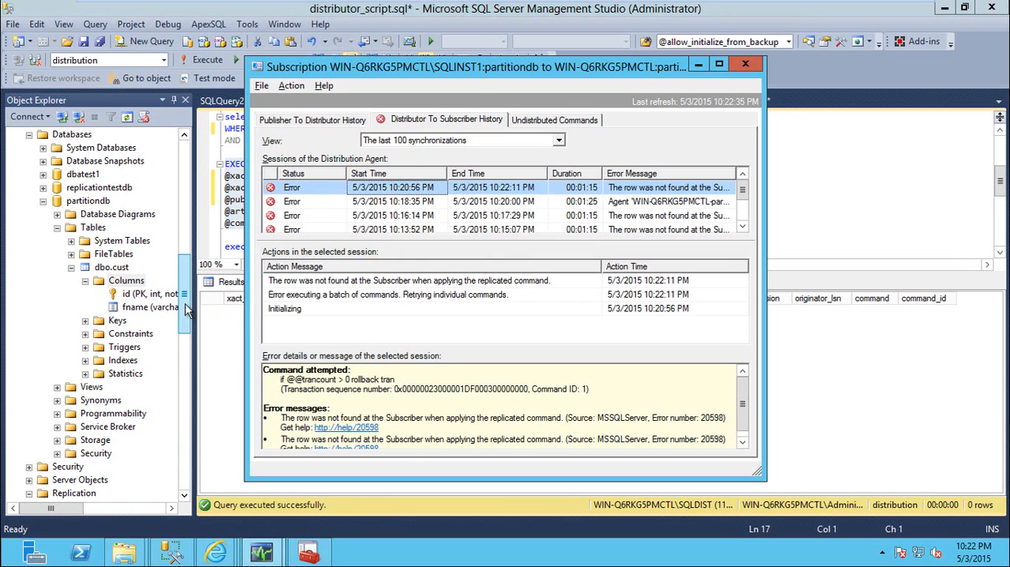
pyautogui.moveTo(187, 310); pyautogui.dragTo(188, 303)
pyautogui.hotkey('alt', 'Tab')
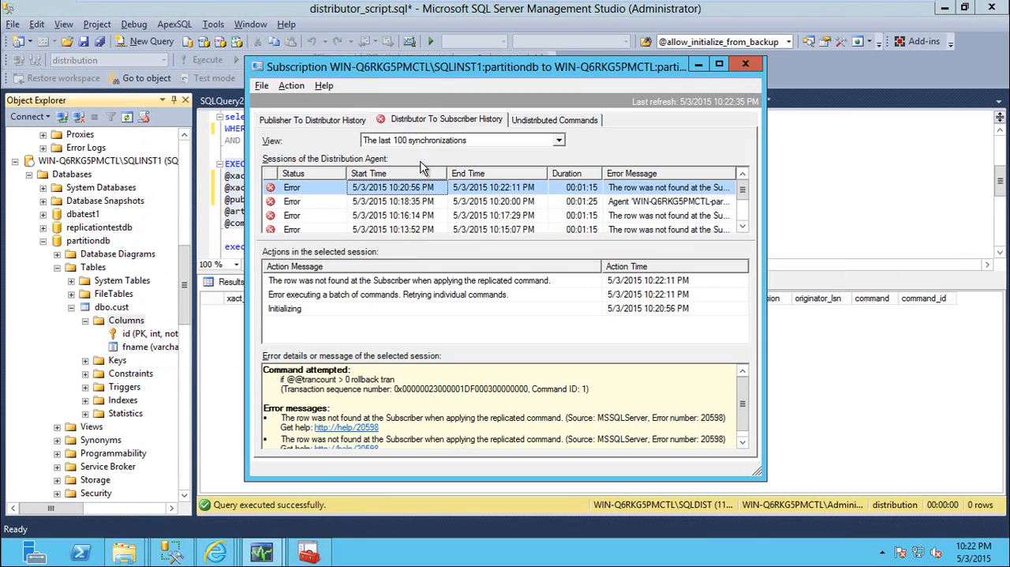
pyautogui.click(318, 123)
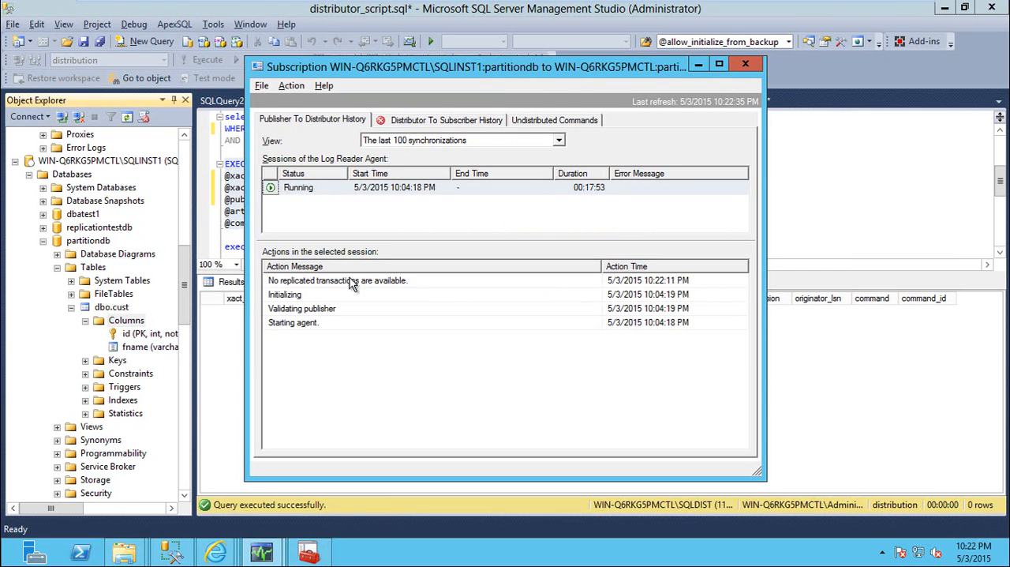
pyautogui.click(447, 123)
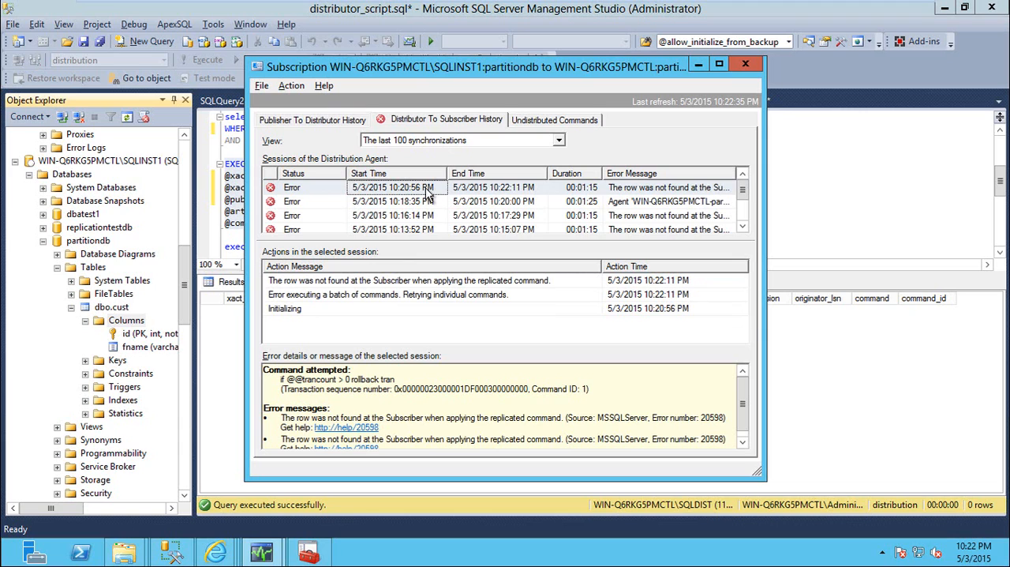
pyautogui.click(427, 192)
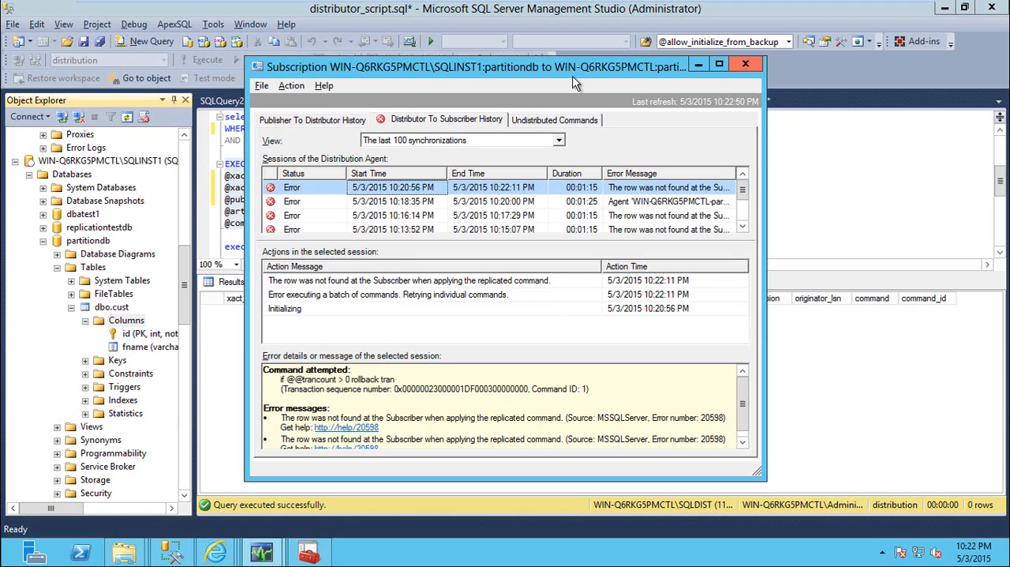
# Expand the partitiondbpub publication in SSMS and view the properties of its subscription on SQLINST1
pyautogui.click(189, 277)
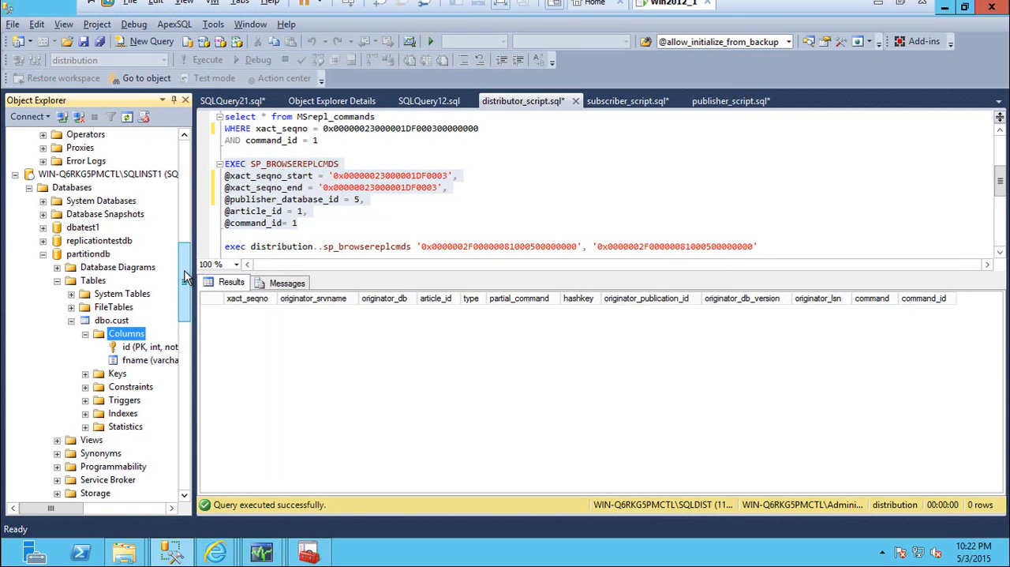
pyautogui.moveTo(189, 276); pyautogui.dragTo(190, 206)
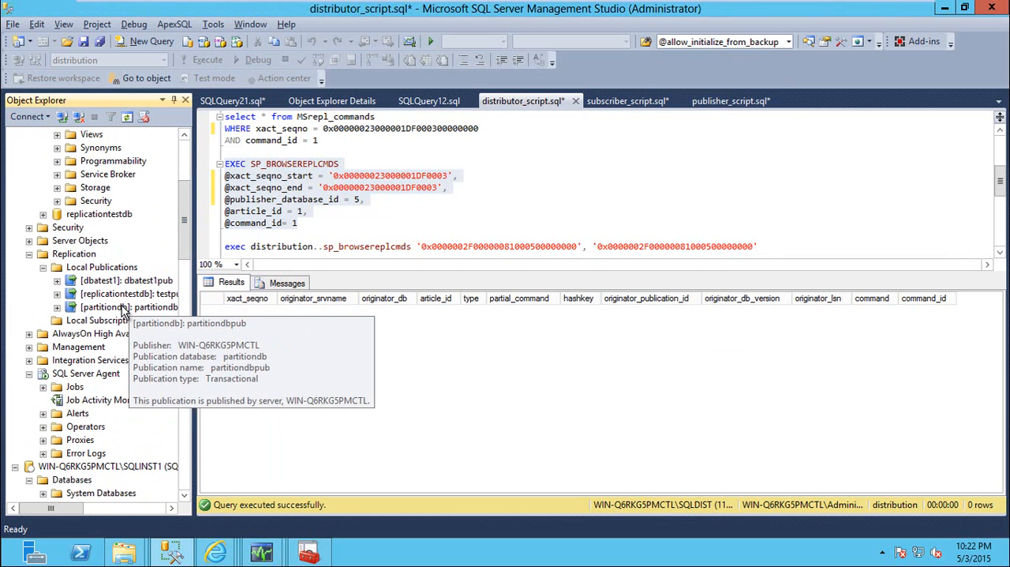
pyautogui.click(57, 307)
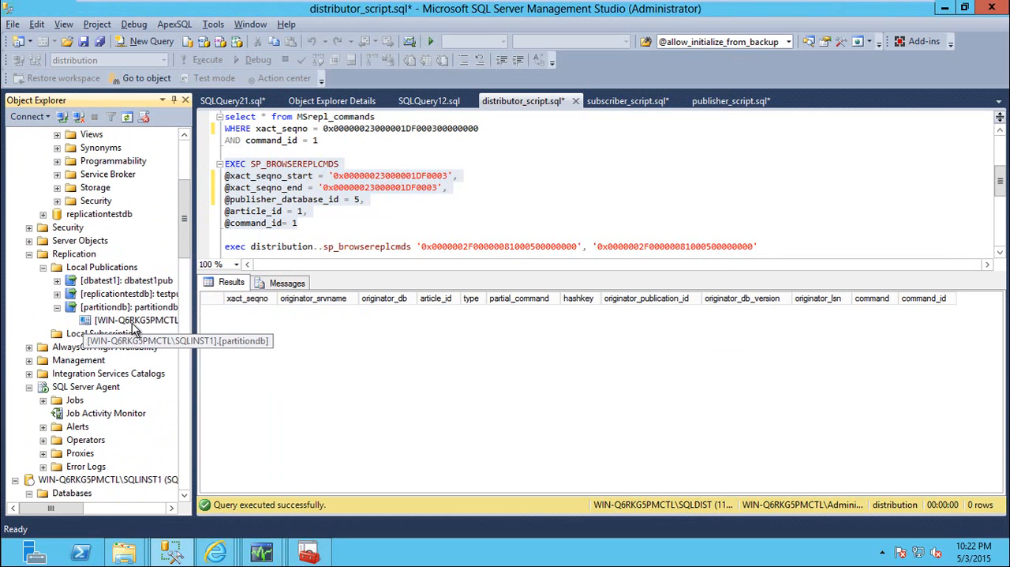
pyautogui.rightClick(133, 324)
pyautogui.click(176, 465)
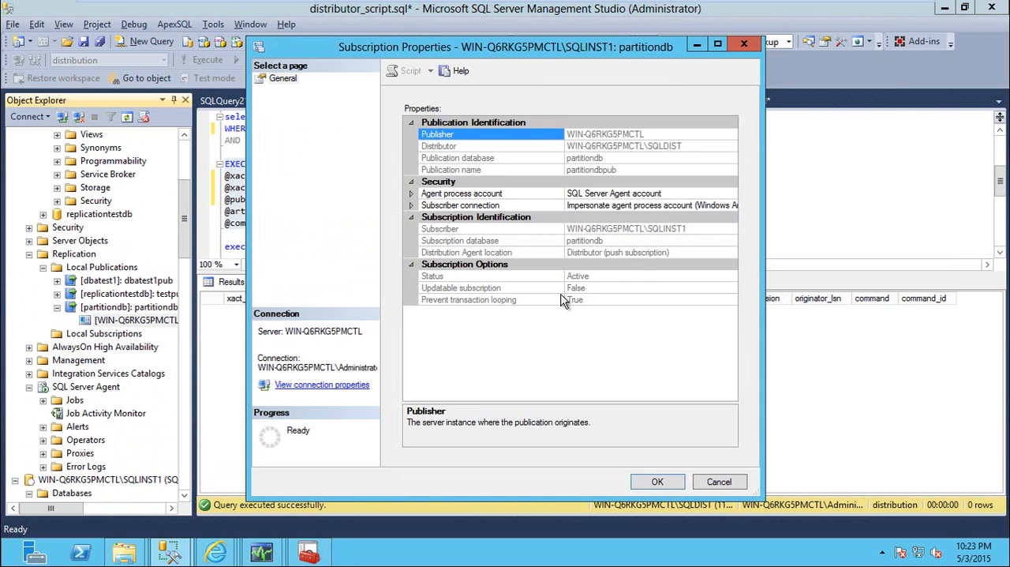
pyautogui.press('Escape')
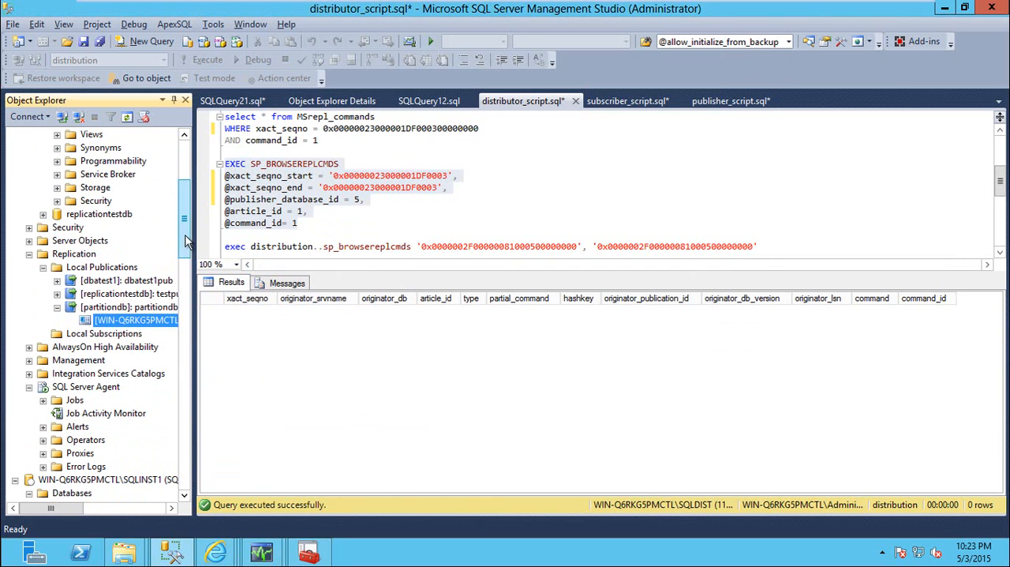
# List the SQLDIST distributor's SQL Server Agent jobs in Object Explorer Details to check their status
pyautogui.moveTo(186, 236); pyautogui.dragTo(194, 464)
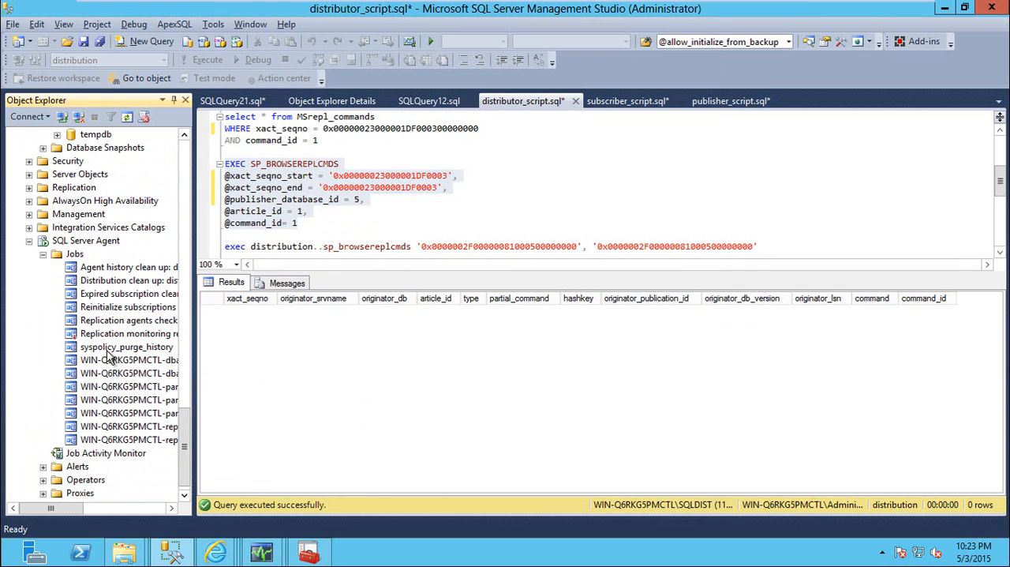
pyautogui.click(75, 256)
pyautogui.moveTo(187, 424)
pyautogui.mouseDown()
pyautogui.moveTo(184, 324)
pyautogui.moveTo(189, 444)
pyautogui.mouseUp()
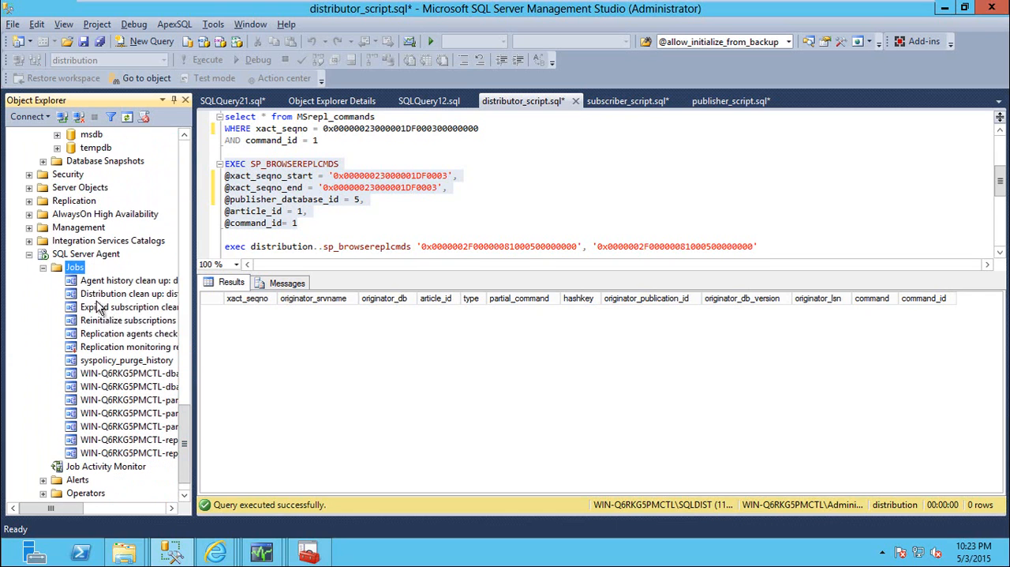
pyautogui.click(322, 109)
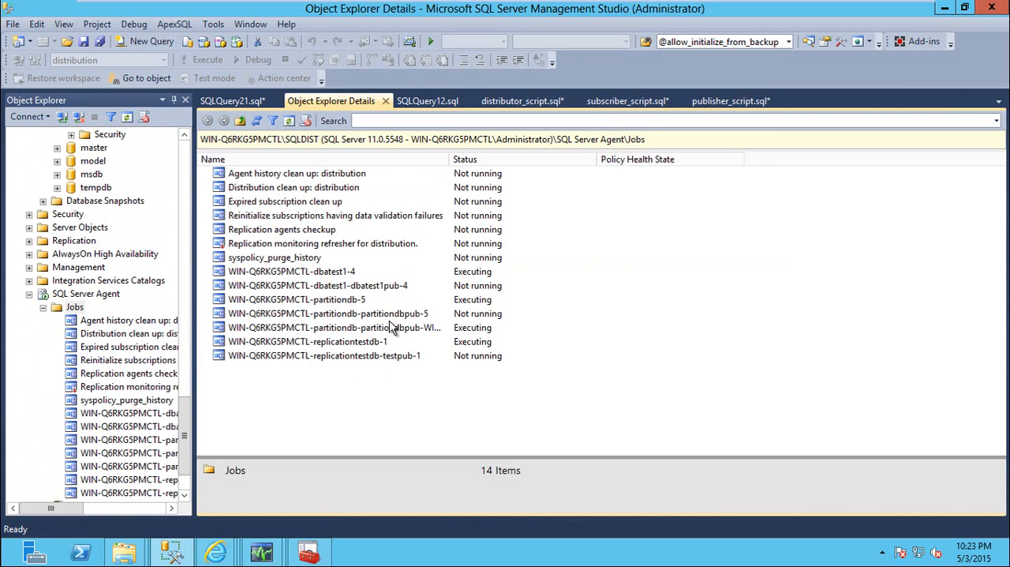
# Inspect the properties of the WIN-Q6RKG5PMCTL-partitiondb-5 job and of the partitiondbpub distribution job, leaving both unchanged
pyautogui.click(363, 328)
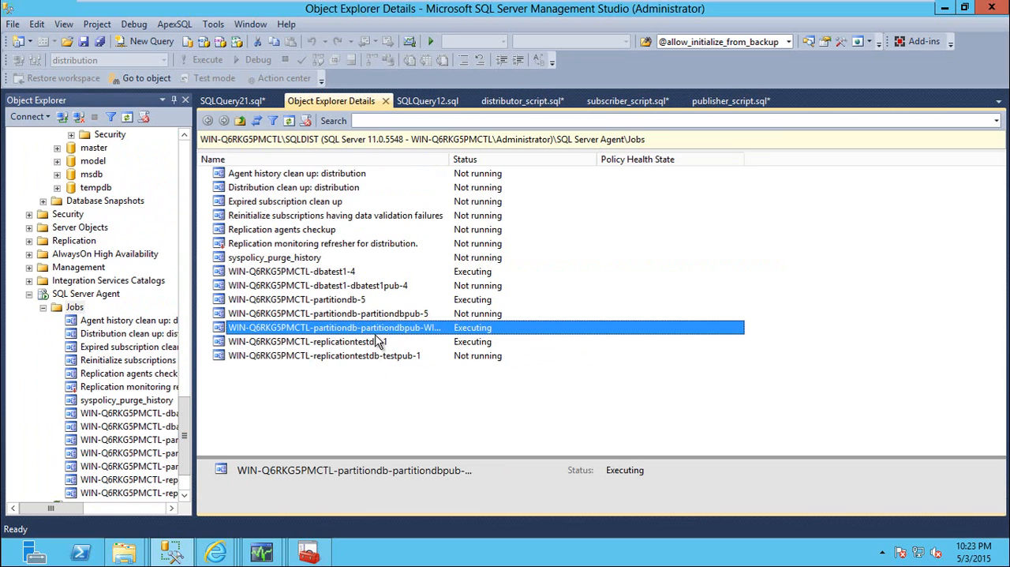
pyautogui.doubleClick(350, 300)
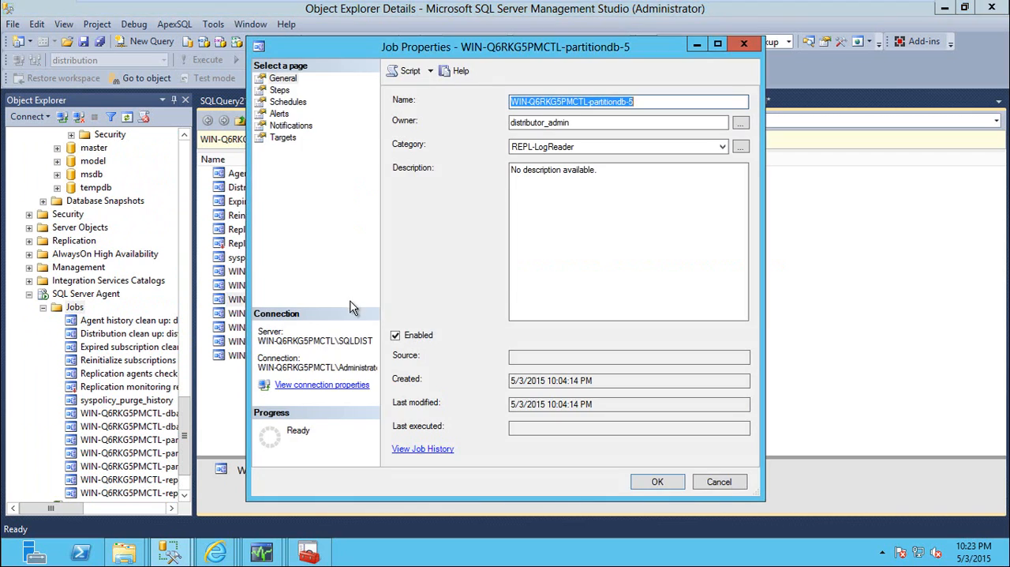
pyautogui.press('Escape')
pyautogui.doubleClick(362, 329)
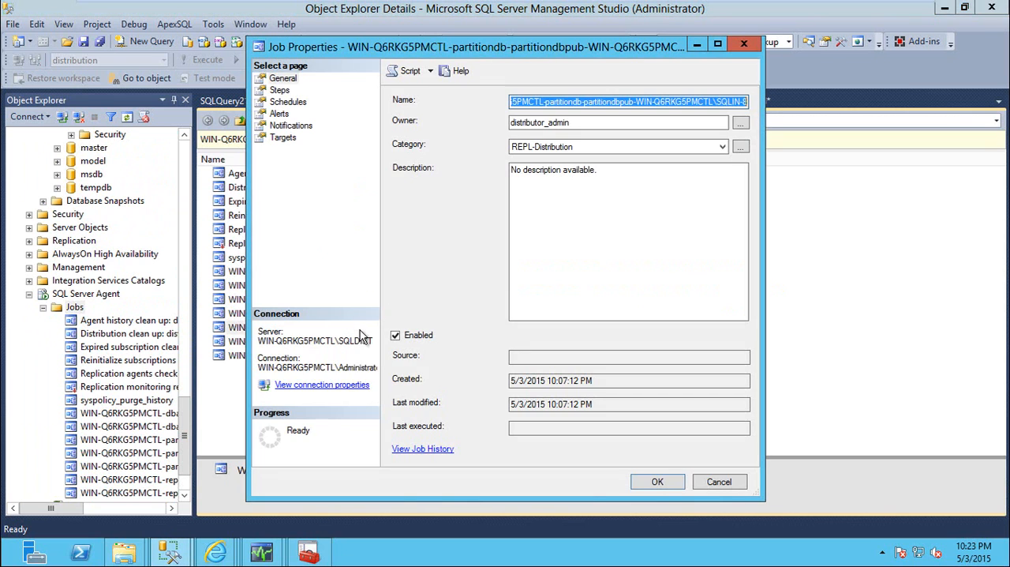
pyautogui.press('Escape')
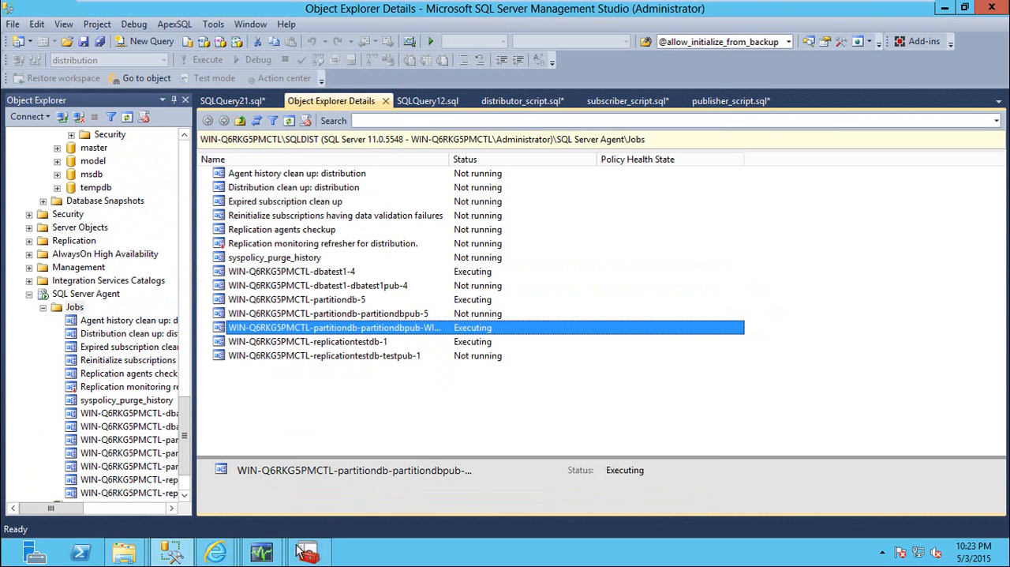
# Return to the partitiondb subscription window and examine the replicated DDL change action in the newest Distribution Agent session
pyautogui.moveTo(306, 551)
pyautogui.click(336, 505)
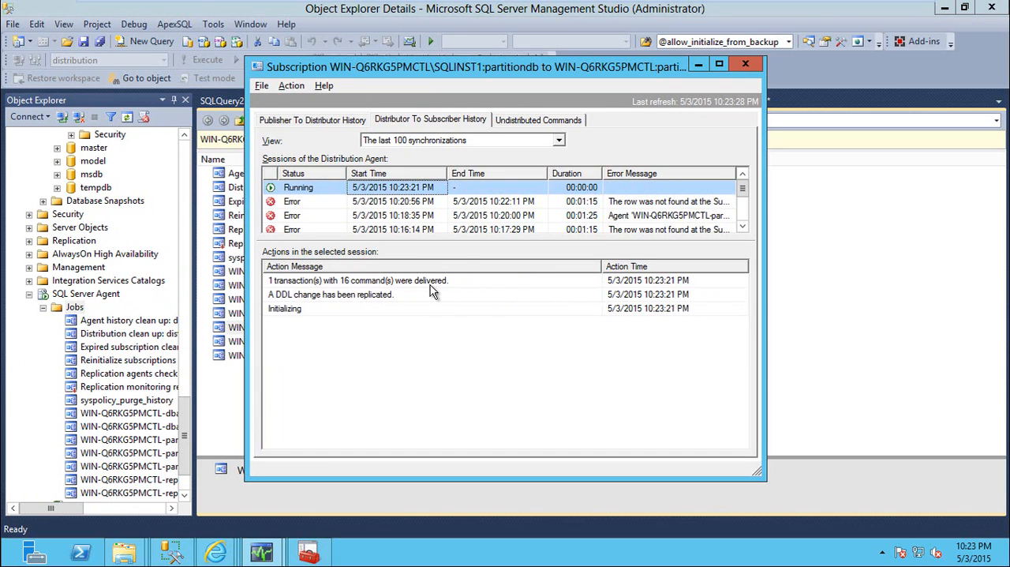
pyautogui.click(276, 296)
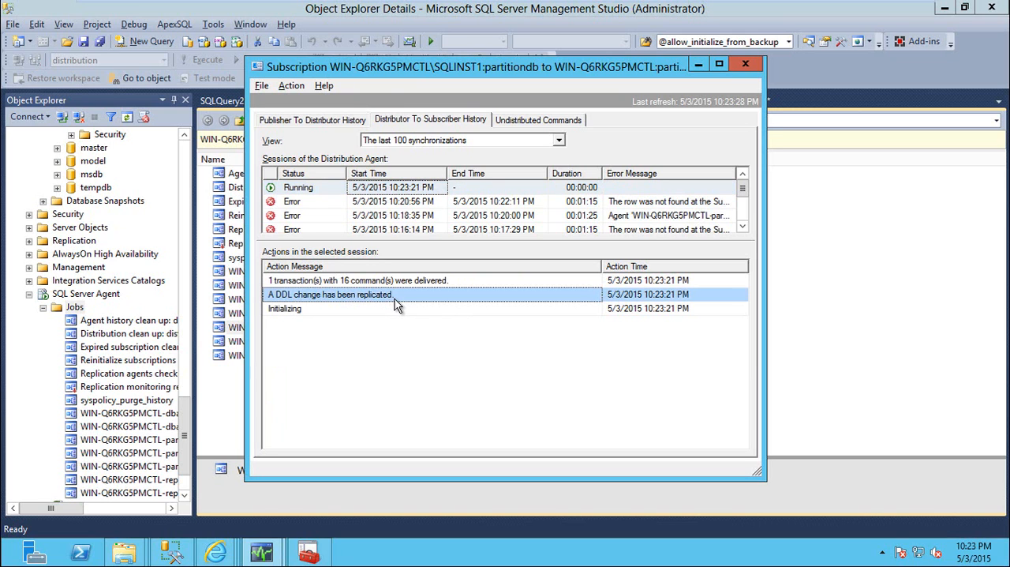
# Close the subscription window and refresh the columns of partitiondb's dbo.cust table on SQLINST1 to check for lname
pyautogui.hotkey('alt', 'F4')
pyautogui.click(231, 101)
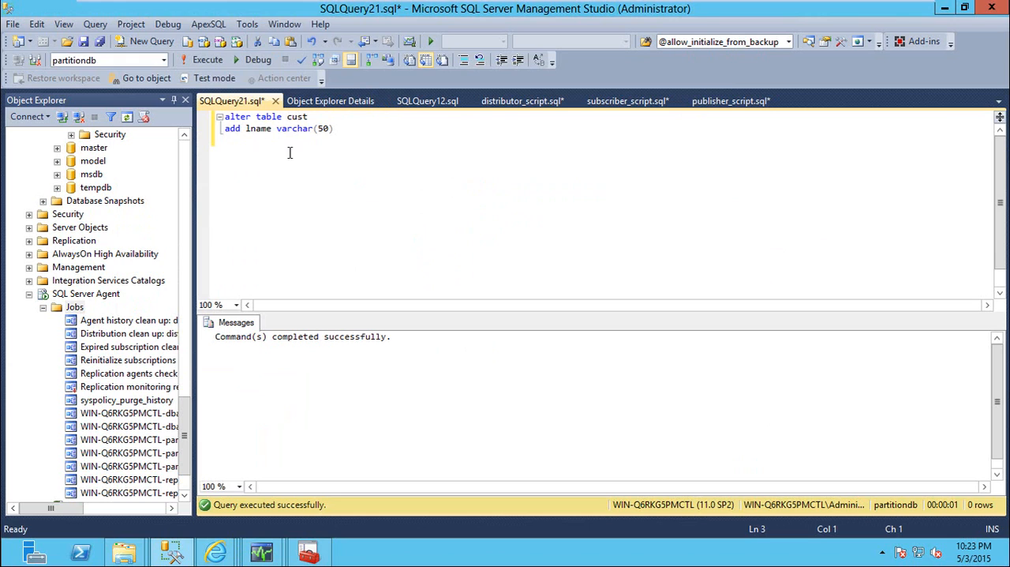
pyautogui.click(182, 222)
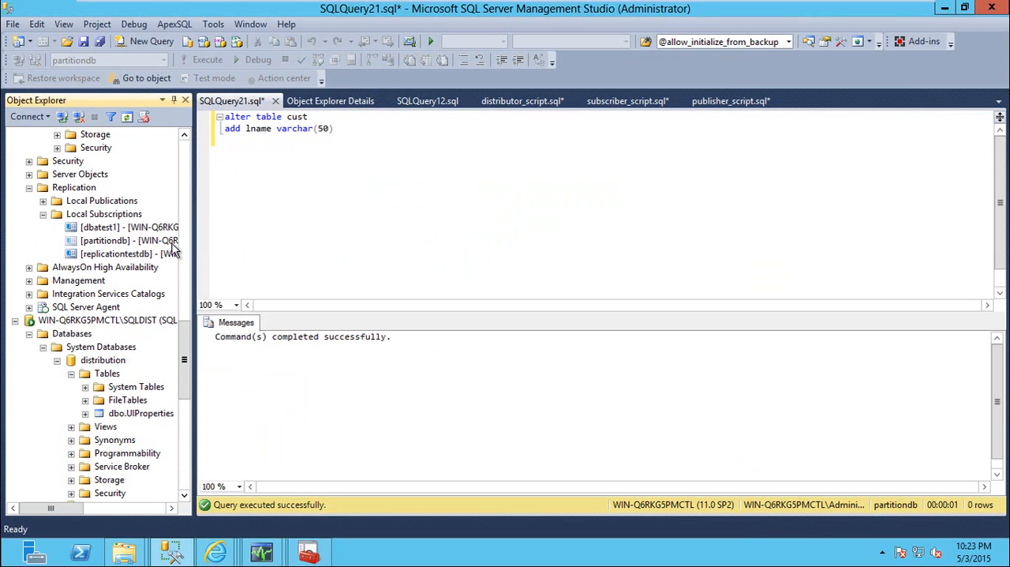
pyautogui.click(187, 208)
pyautogui.rightClick(129, 336)
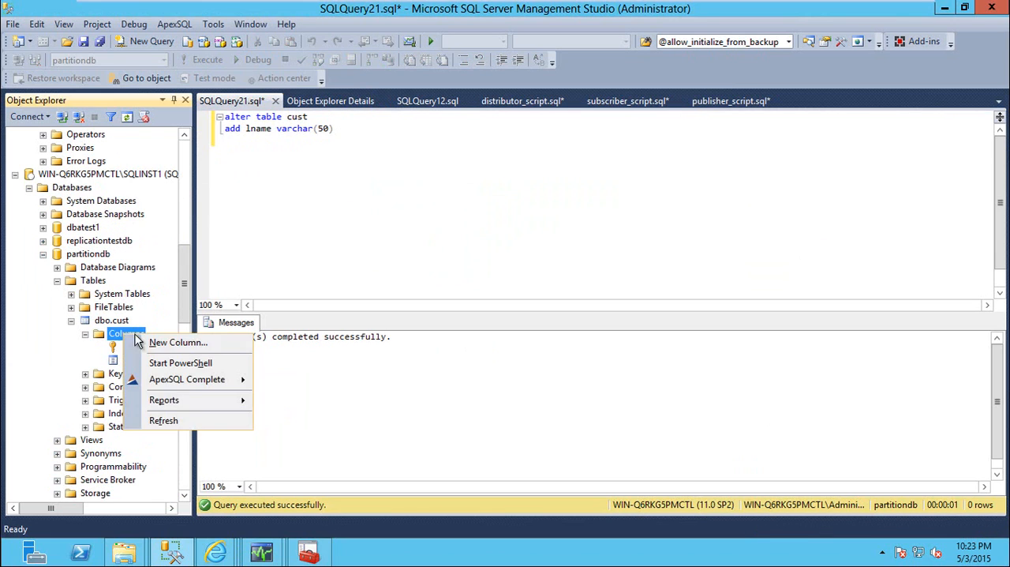
pyautogui.click(160, 415)
pyautogui.click(142, 374)
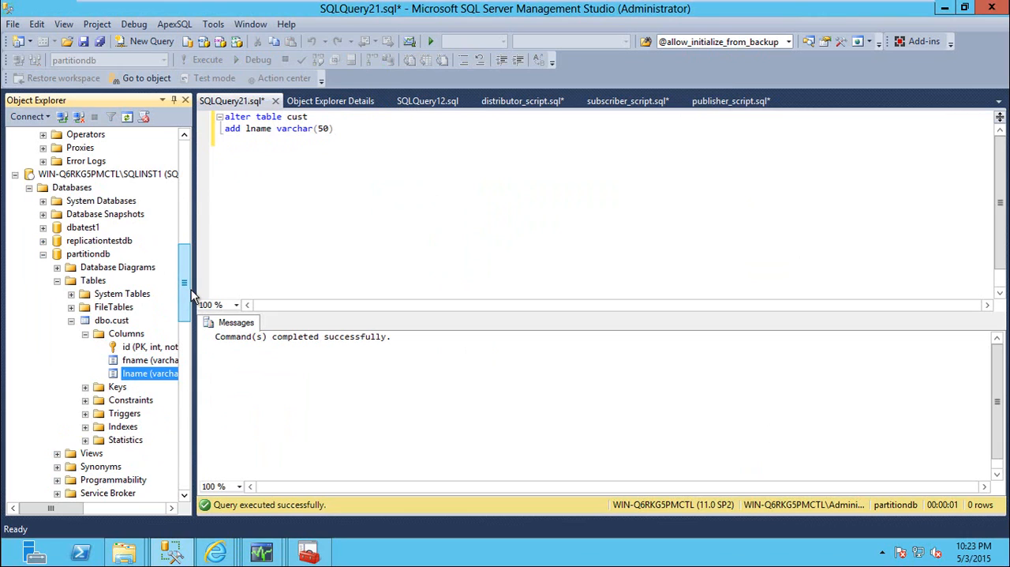
pyautogui.moveTo(192, 290); pyautogui.dragTo(209, 289)
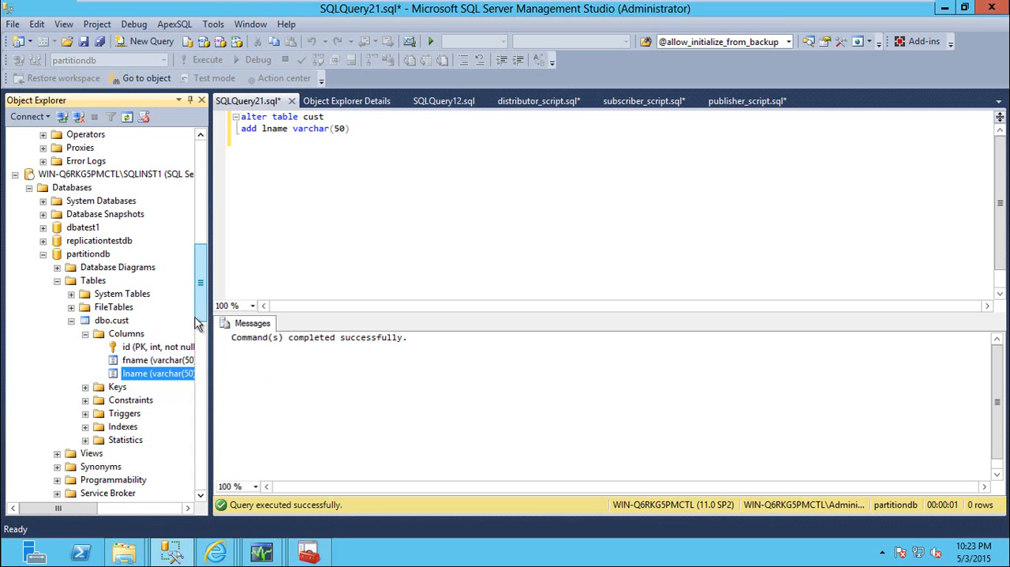
pyautogui.scroll(1, 203, 304)
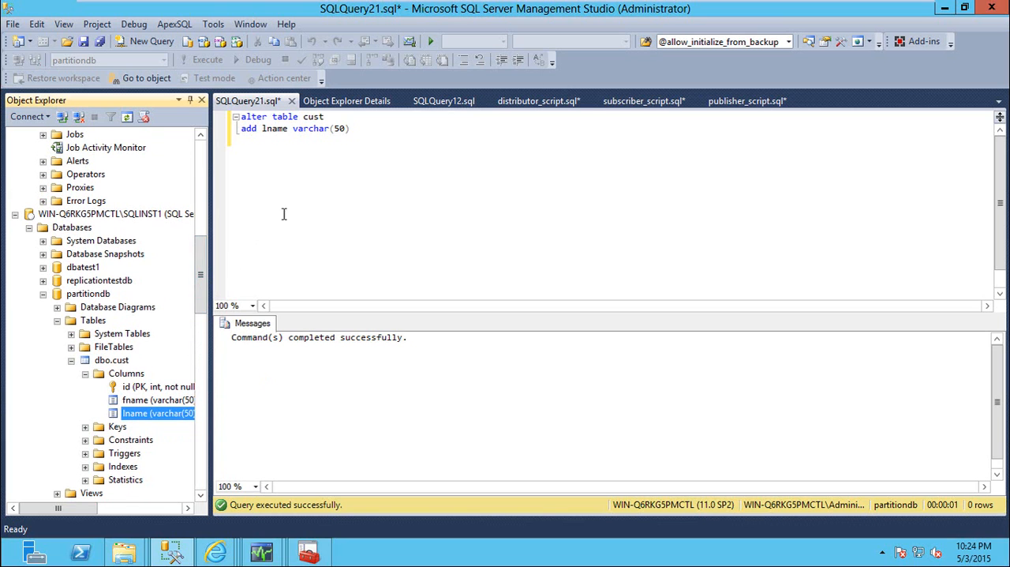
# View the partitiondbpub publication's properties, reviewing its articles, row filters, snapshot settings and subscription options
pyautogui.moveTo(202, 273); pyautogui.dragTo(202, 197)
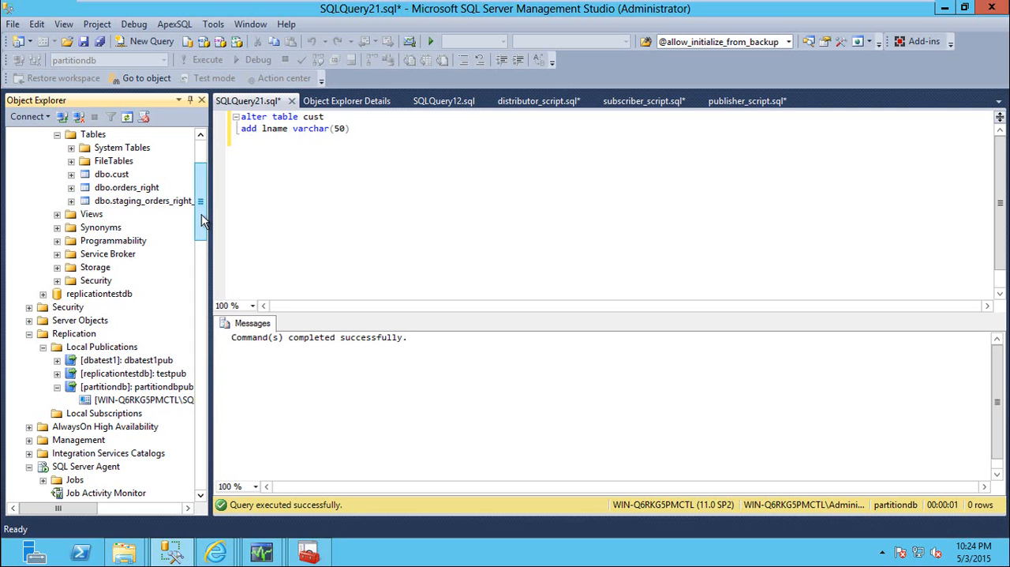
pyautogui.moveTo(202, 209)
pyautogui.mouseDown()
pyautogui.moveTo(201, 181)
pyautogui.moveTo(204, 226)
pyautogui.mouseUp()
pyautogui.rightClick(134, 333)
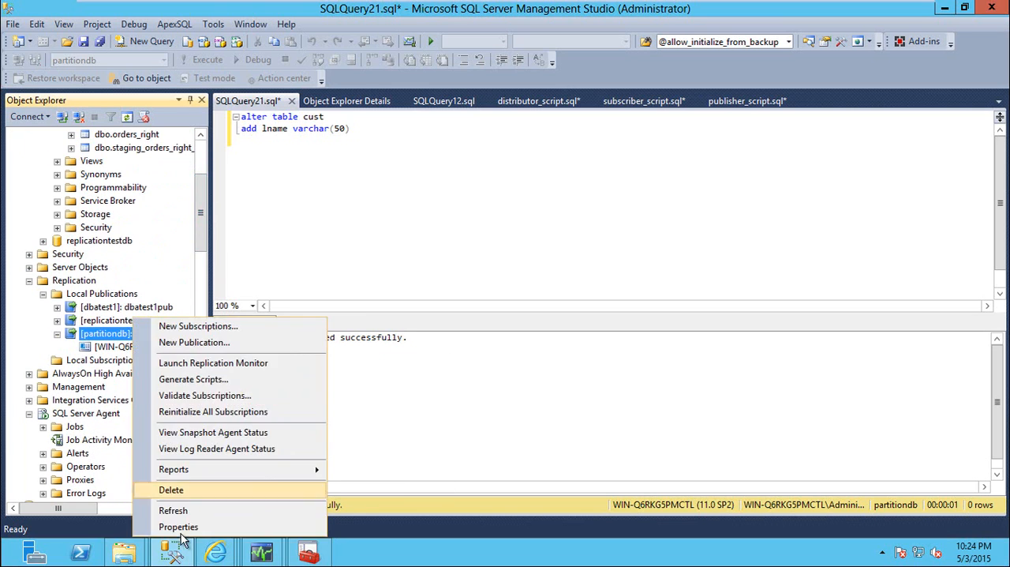
pyautogui.click(162, 524)
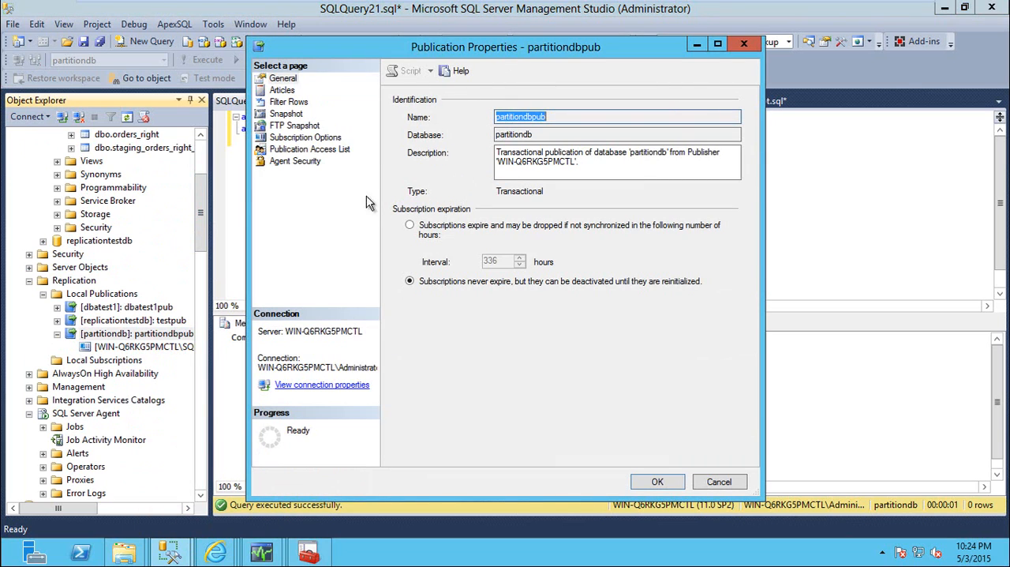
pyautogui.click(283, 92)
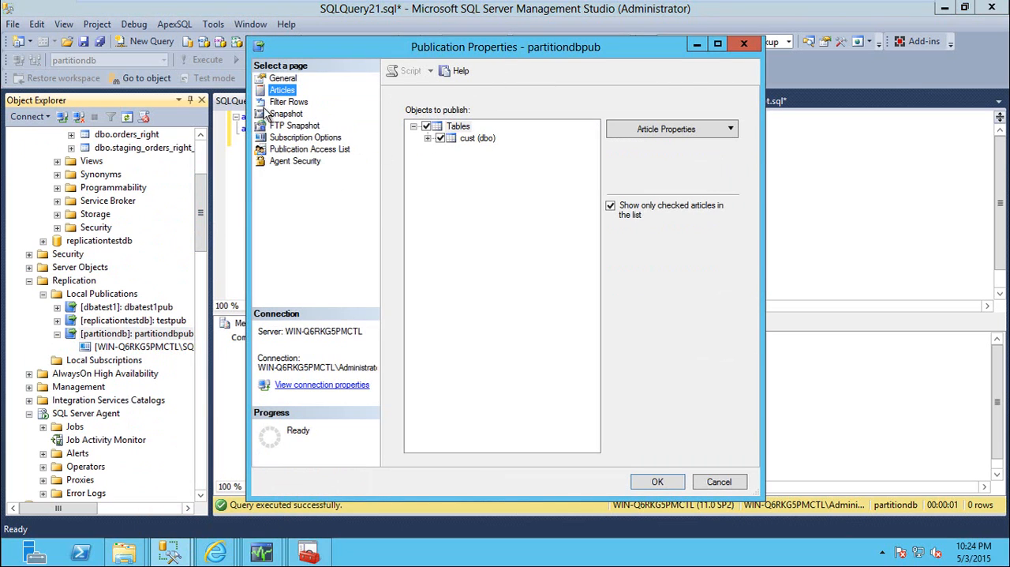
pyautogui.click(296, 107)
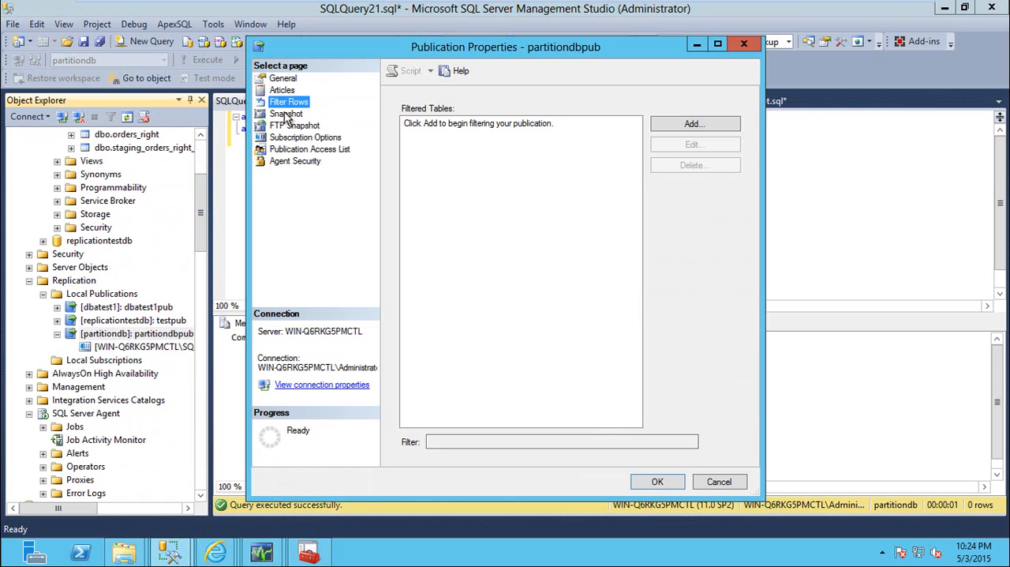
pyautogui.click(287, 116)
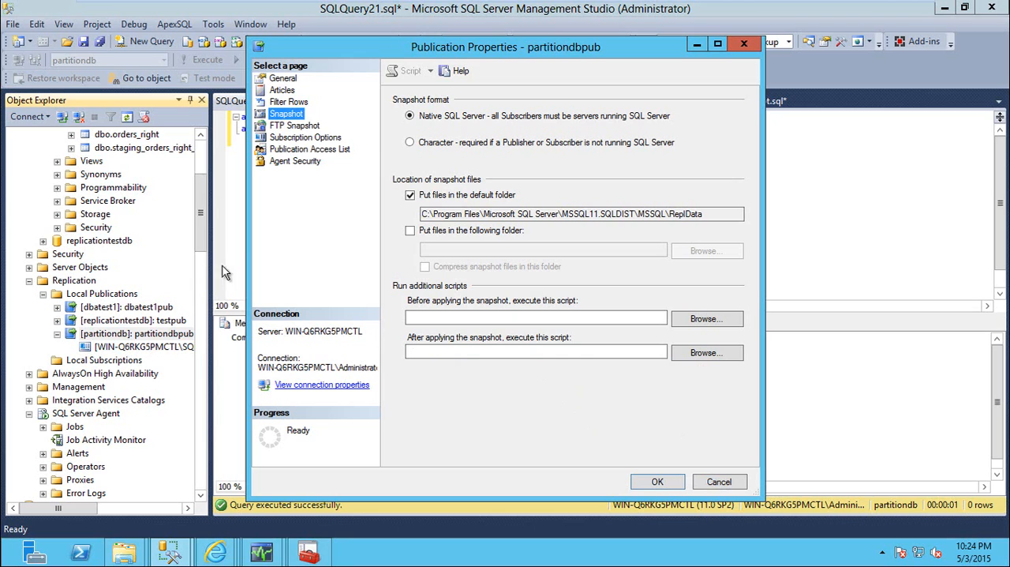
pyautogui.click(303, 139)
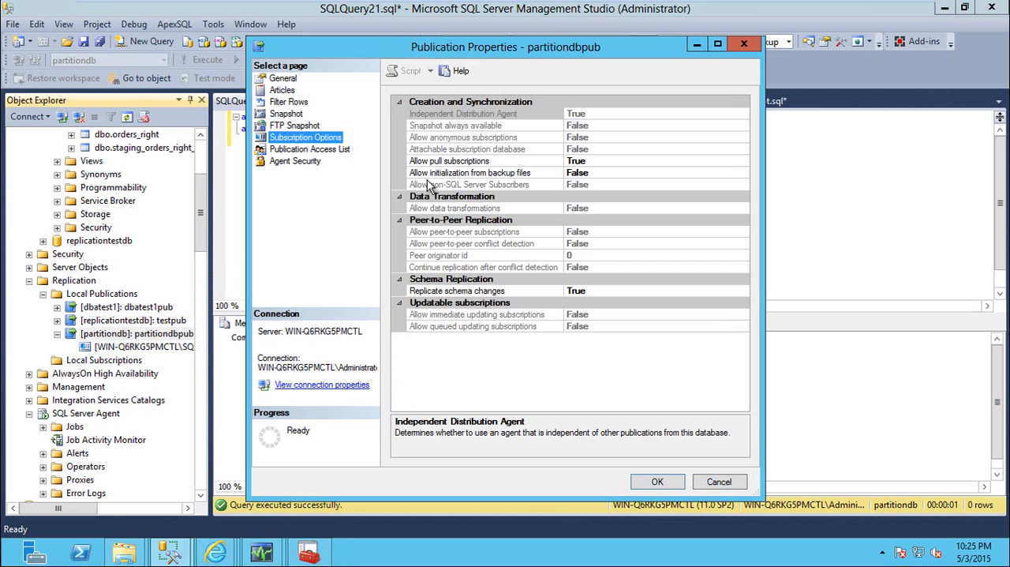
# Inspect the cust article's settings for copying objects to the Subscriber, leaving them unchanged
pyautogui.click(291, 90)
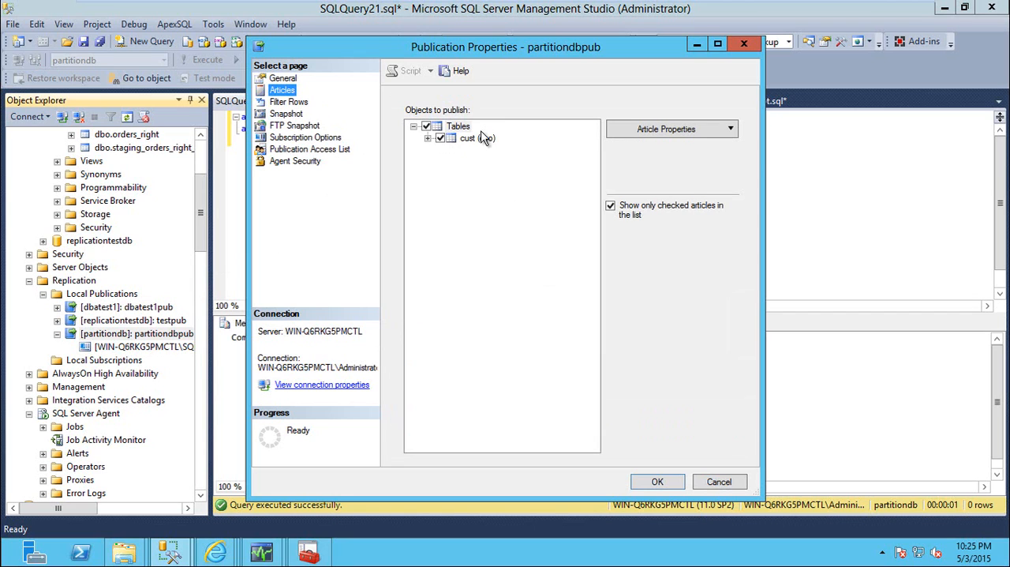
pyautogui.click(477, 138)
pyautogui.click(641, 131)
pyautogui.click(643, 141)
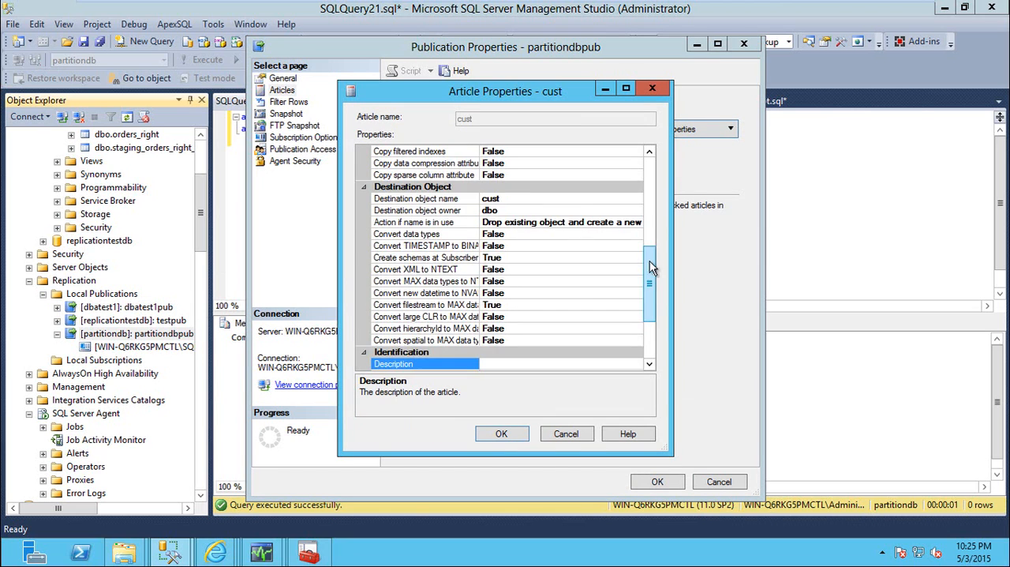
pyautogui.moveTo(649, 268); pyautogui.dragTo(655, 175)
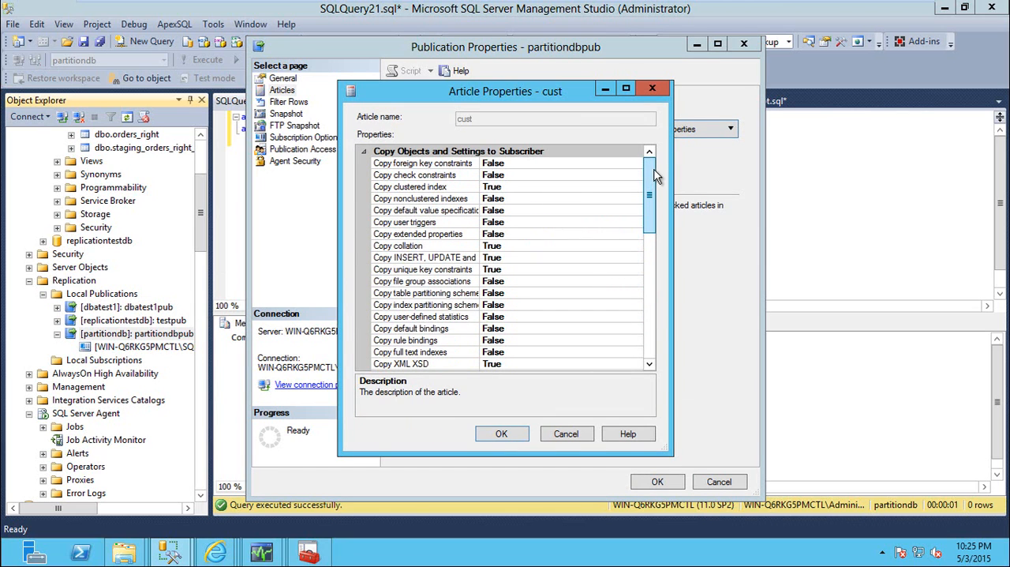
pyautogui.click(533, 199)
pyautogui.click(568, 434)
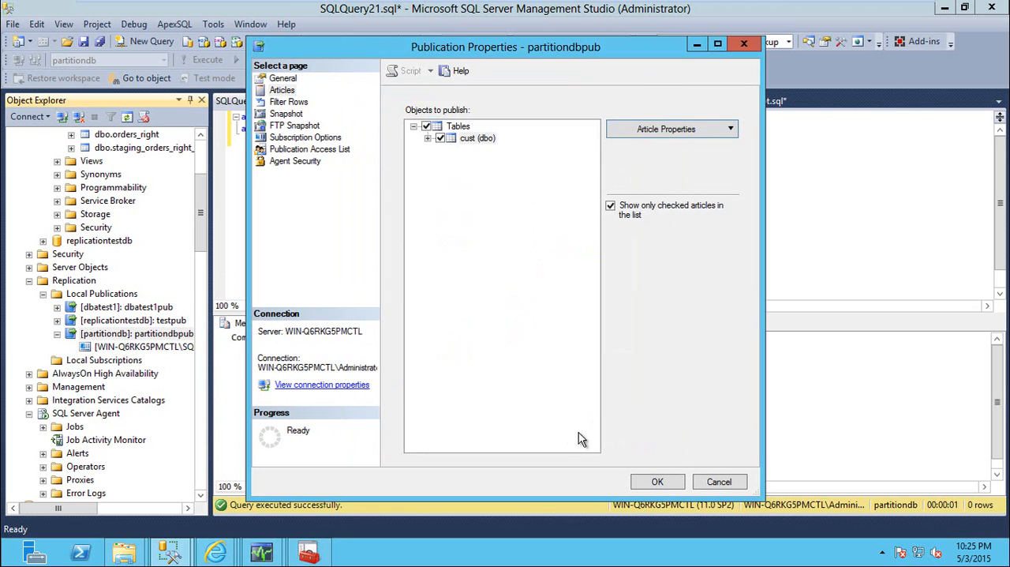
# Review partitiondbpub's schema replication option and its scripts to run before and after applying the snapshot
pyautogui.click(294, 138)
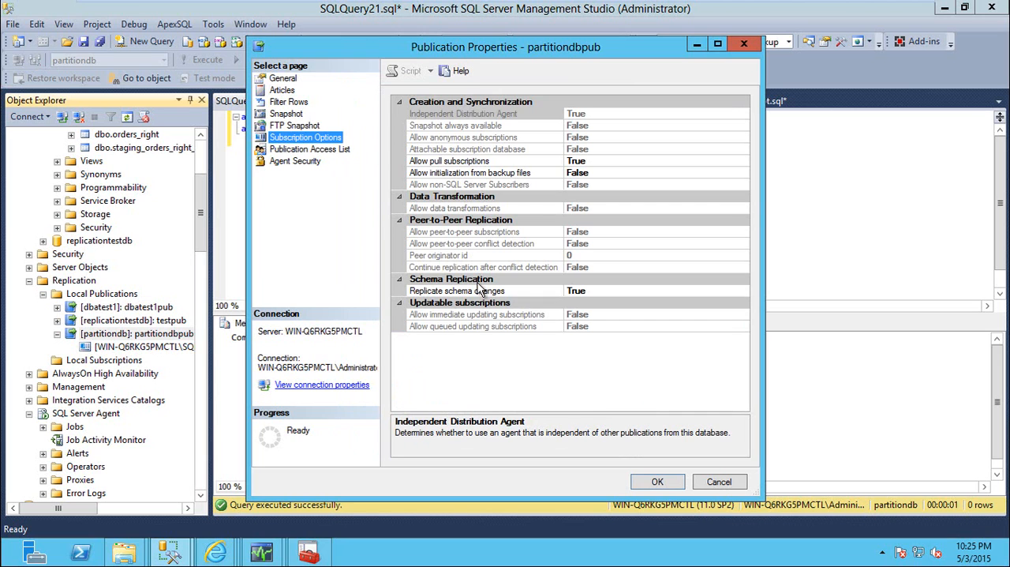
pyautogui.click(295, 126)
pyautogui.click(287, 113)
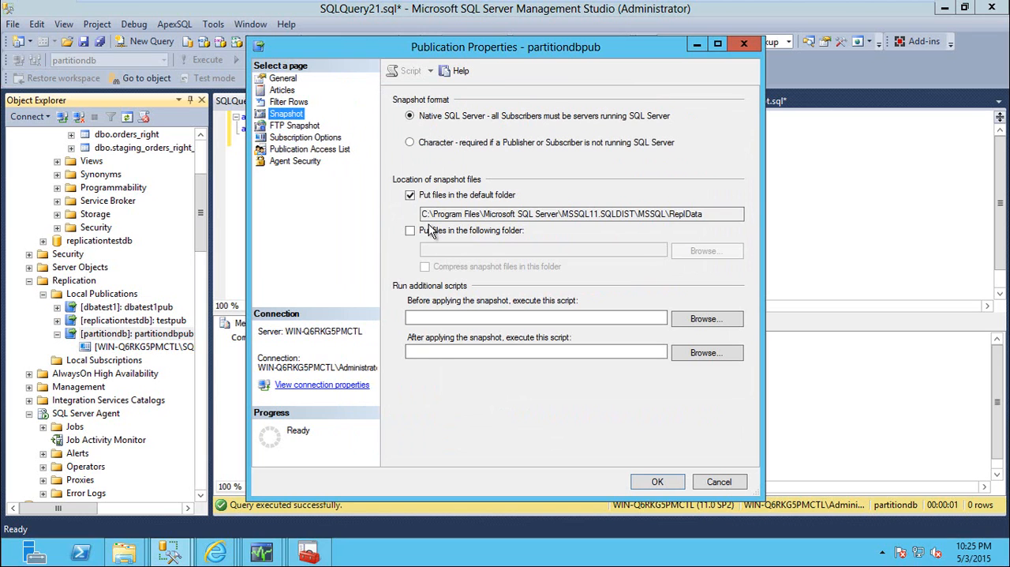
pyautogui.click(458, 352)
pyautogui.moveTo(136, 550)
pyautogui.click(214, 470)
pyautogui.doubleClick(194, 92)
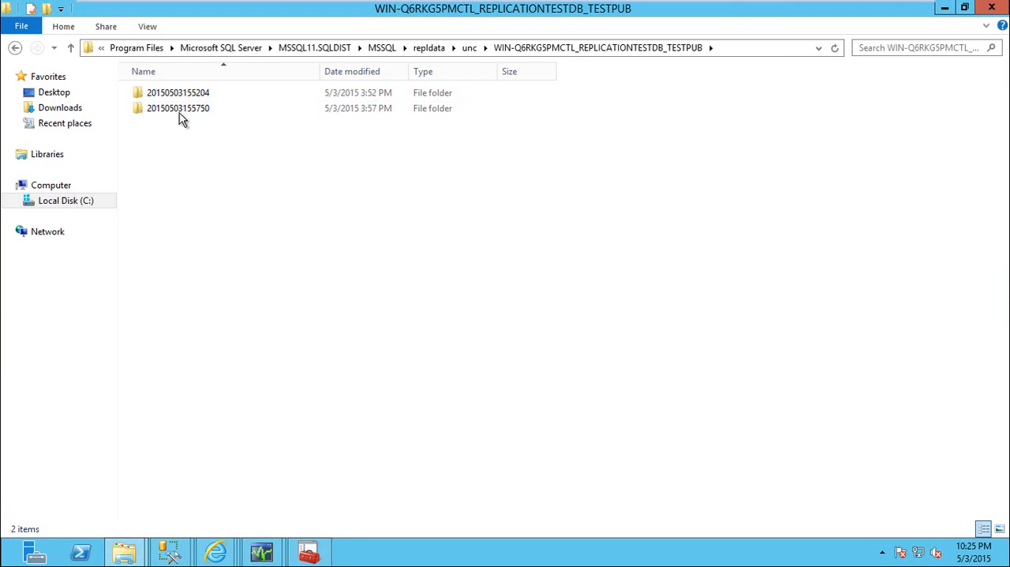
pyautogui.click(193, 111)
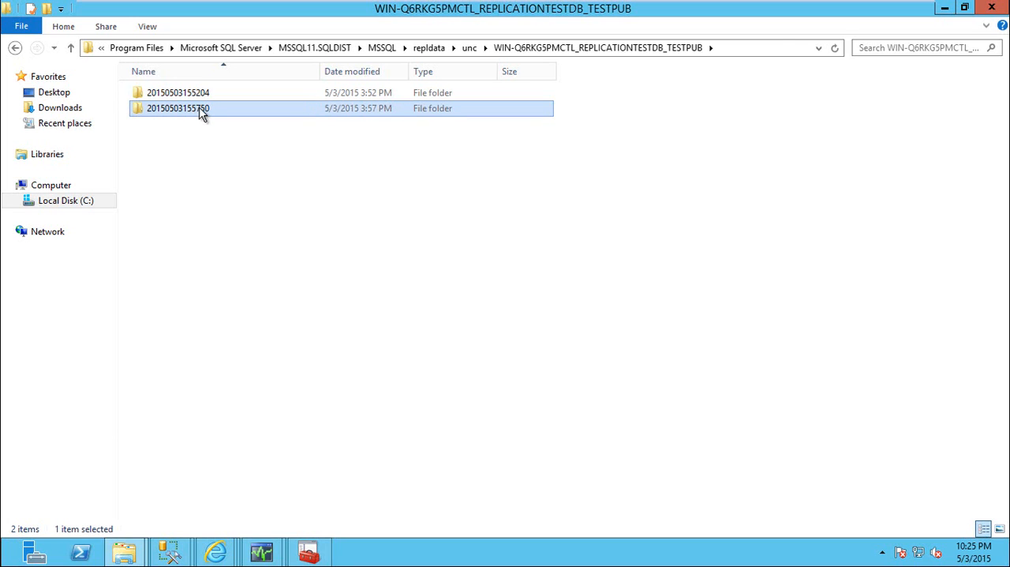
pyautogui.doubleClick(201, 113)
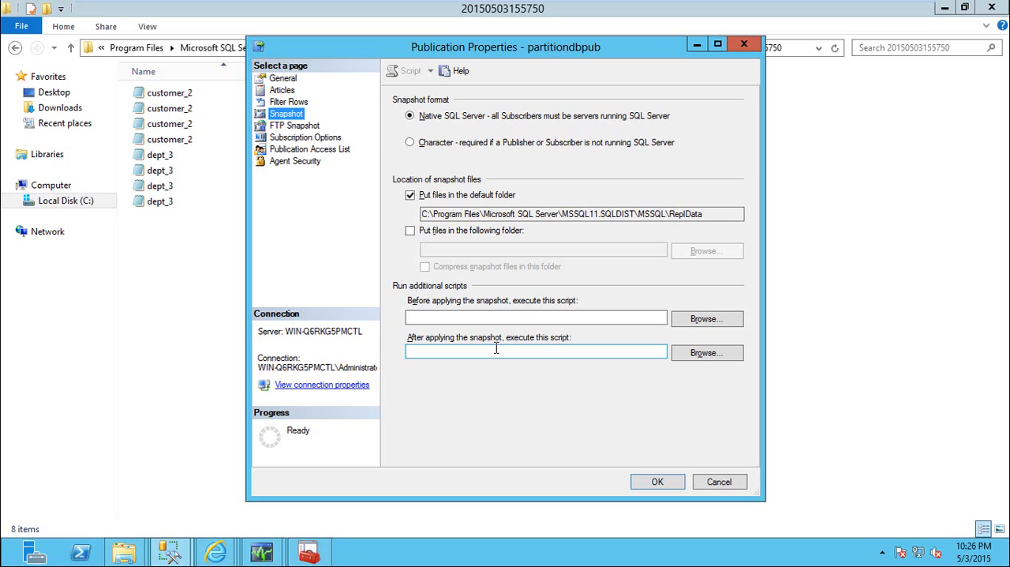
pyautogui.click(169, 260)
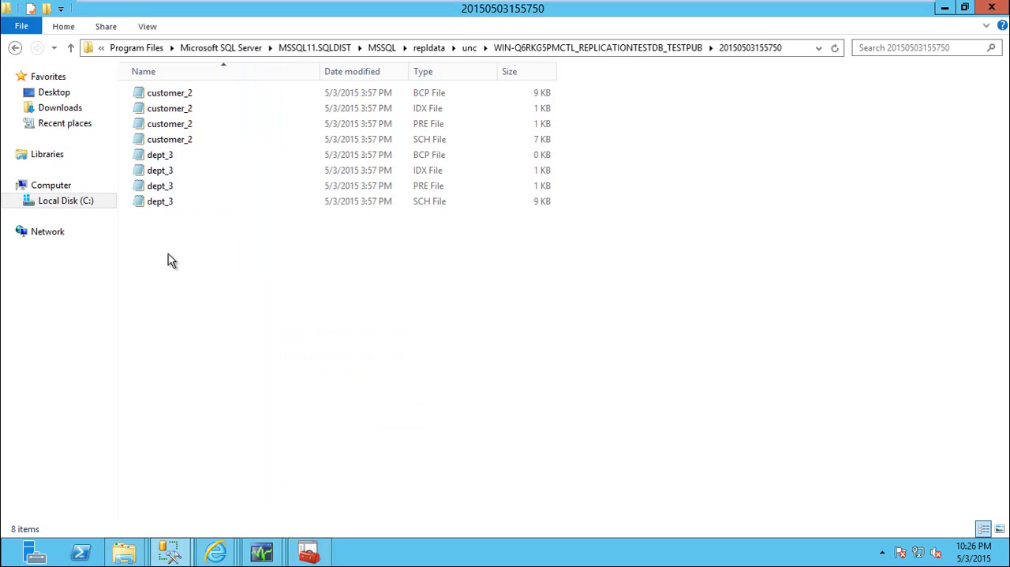
pyautogui.click(166, 203)
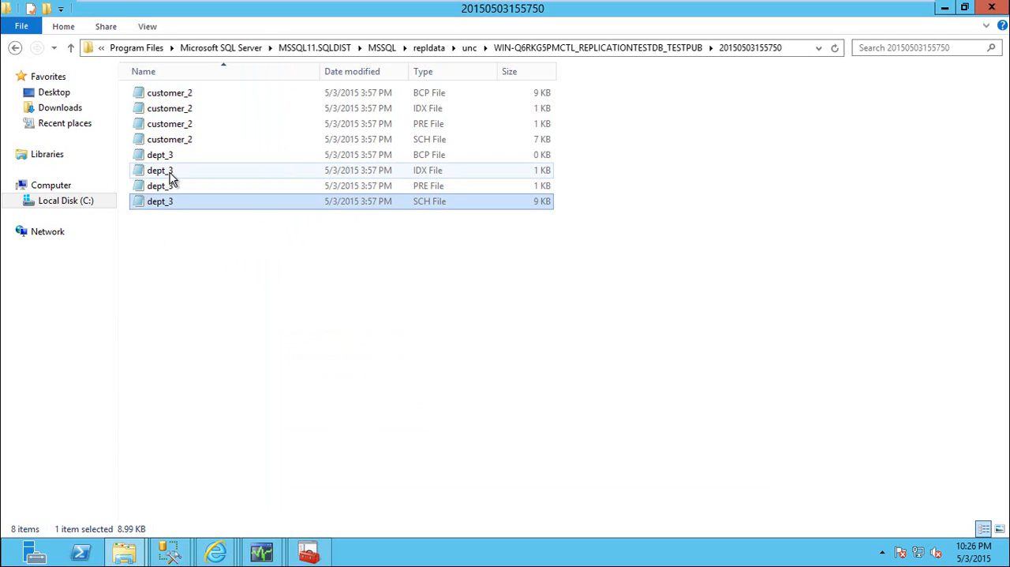
pyautogui.click(170, 171)
pyautogui.click(167, 158)
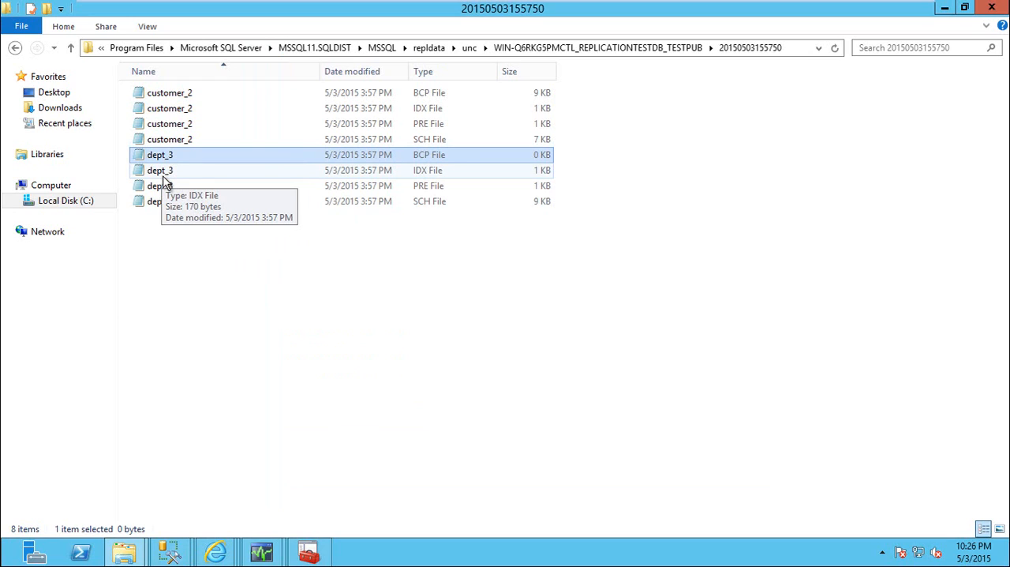
pyautogui.click(165, 179)
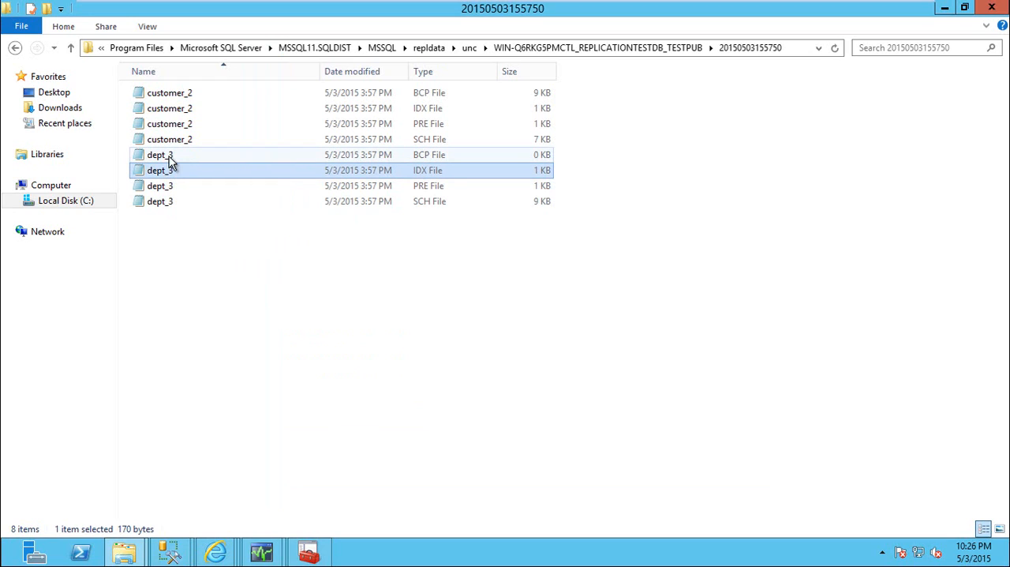
pyautogui.click(165, 159)
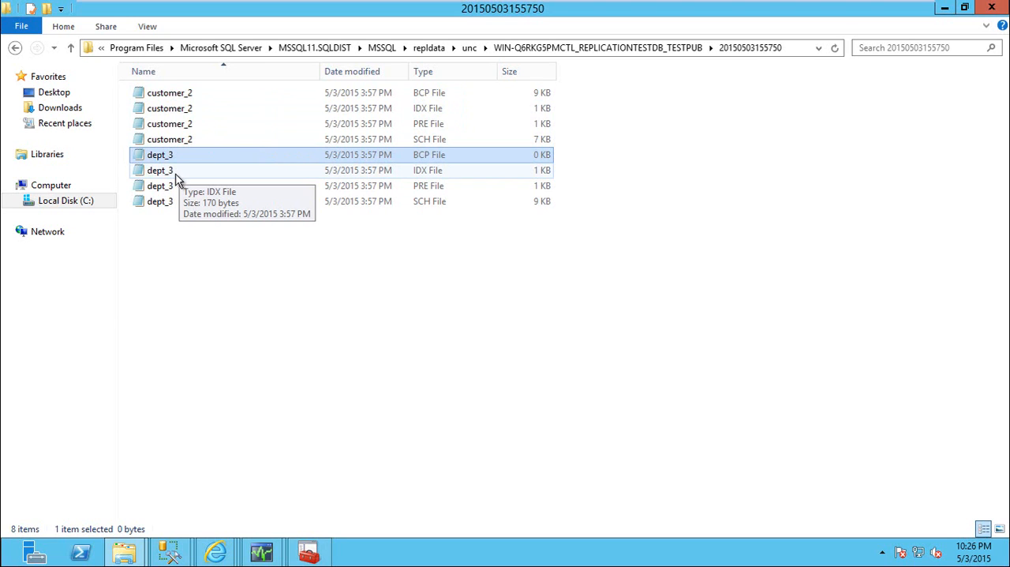
# Return to partitiondbpub's properties and examine which objects and settings the cust article copies to the Subscriber
pyautogui.hotkey('alt', 'Tab')
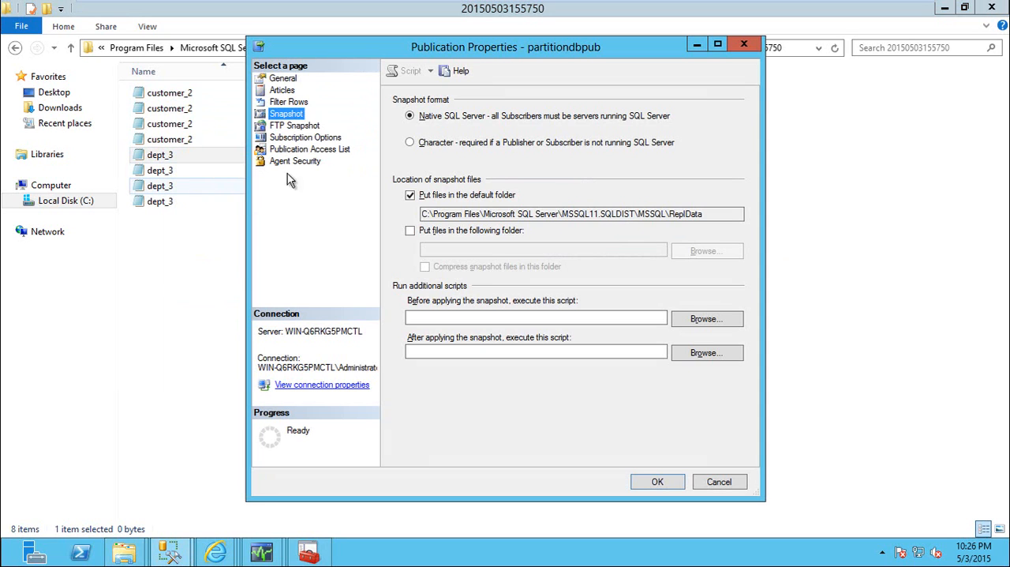
pyautogui.click(281, 90)
pyautogui.click(625, 130)
pyautogui.click(639, 146)
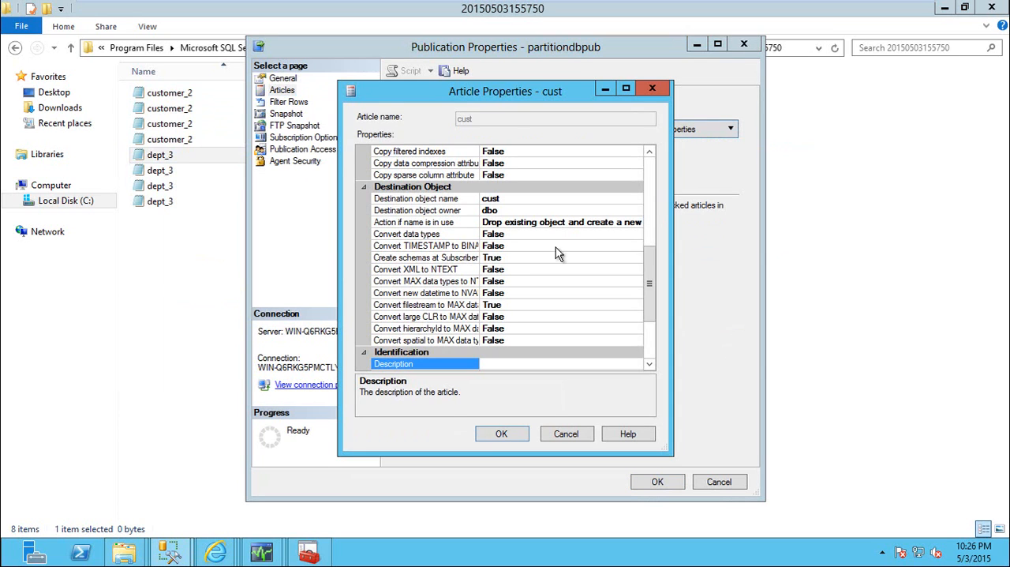
pyautogui.moveTo(647, 267); pyautogui.dragTo(650, 164)
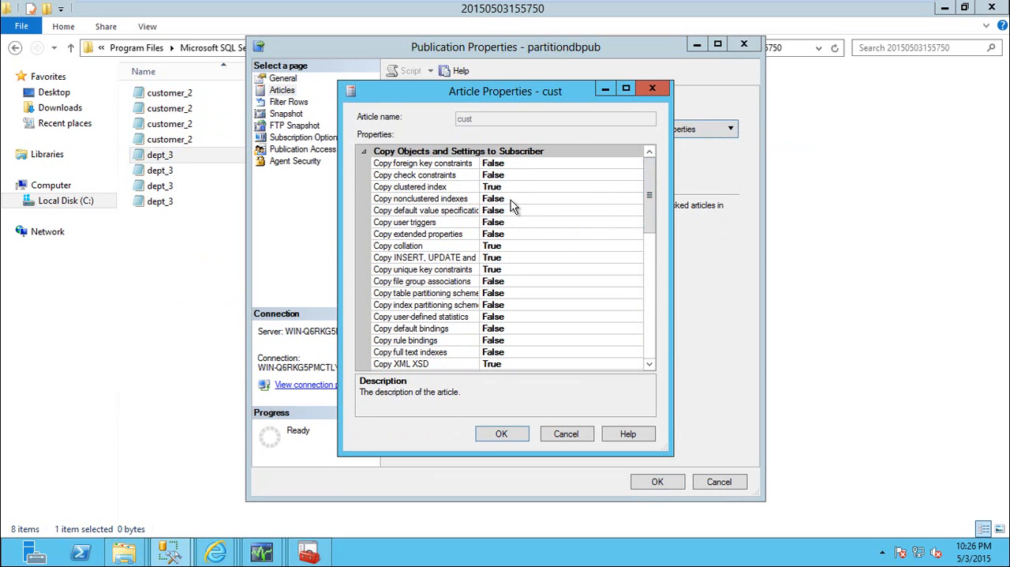
# Compare the dept_3 IDX and BCP snapshot files with the cust article's copy settings
pyautogui.hotkey('alt', 'Tab')
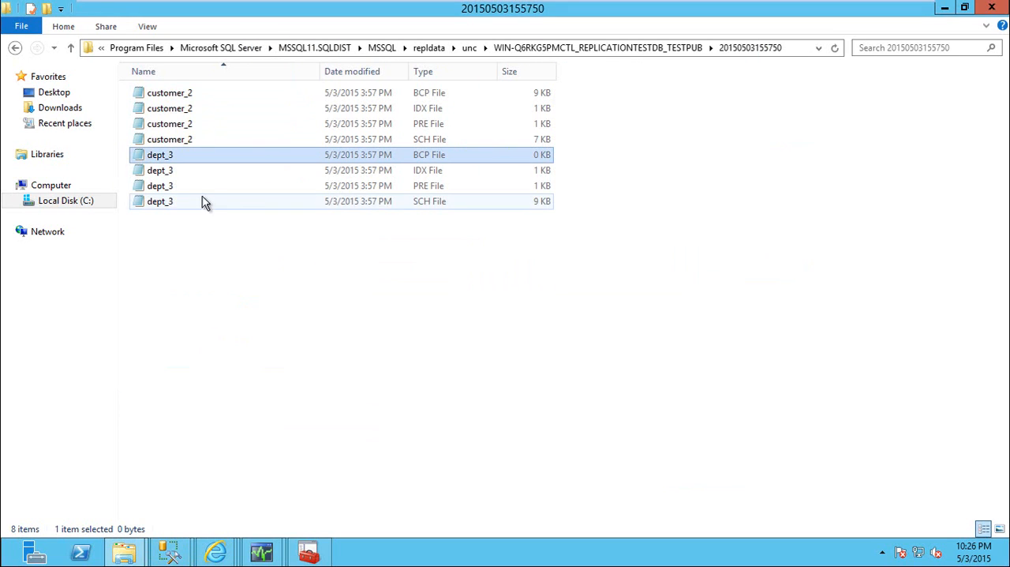
pyautogui.click(166, 176)
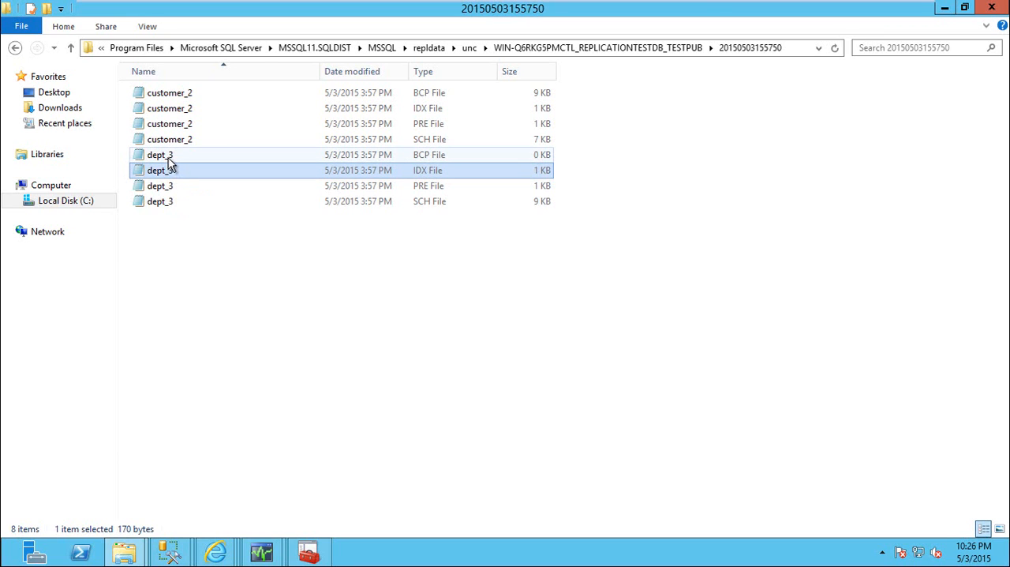
pyautogui.click(167, 158)
pyautogui.hotkey('alt', 'Tab')
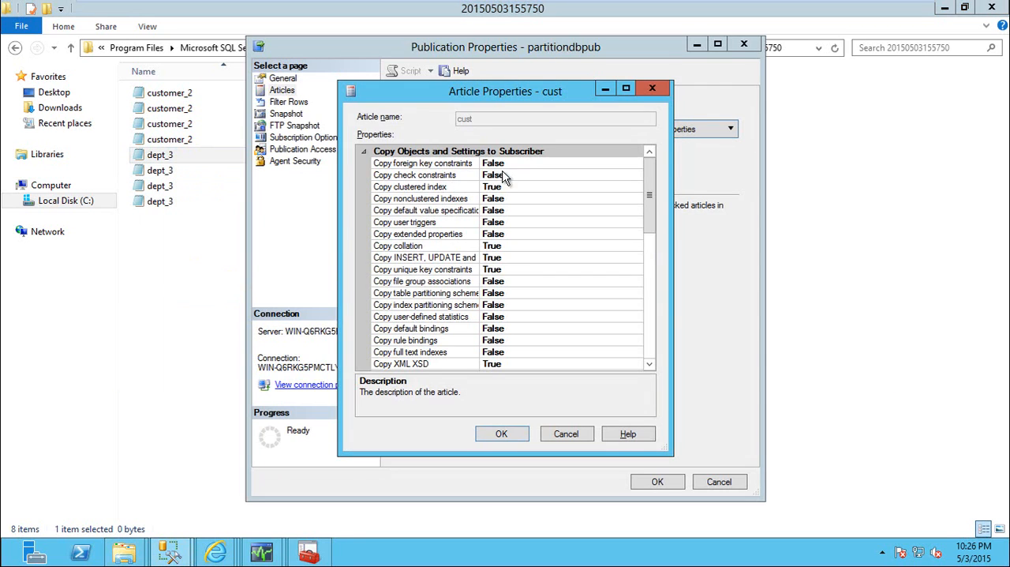
# Return to Management Studio, reopen partitiondbpub's properties and examine the Snapshot settings for scripts run before and after applying the snapshot
pyautogui.hotkey('alt', 'Tab')
pyautogui.hotkey('alt', 'Tab')
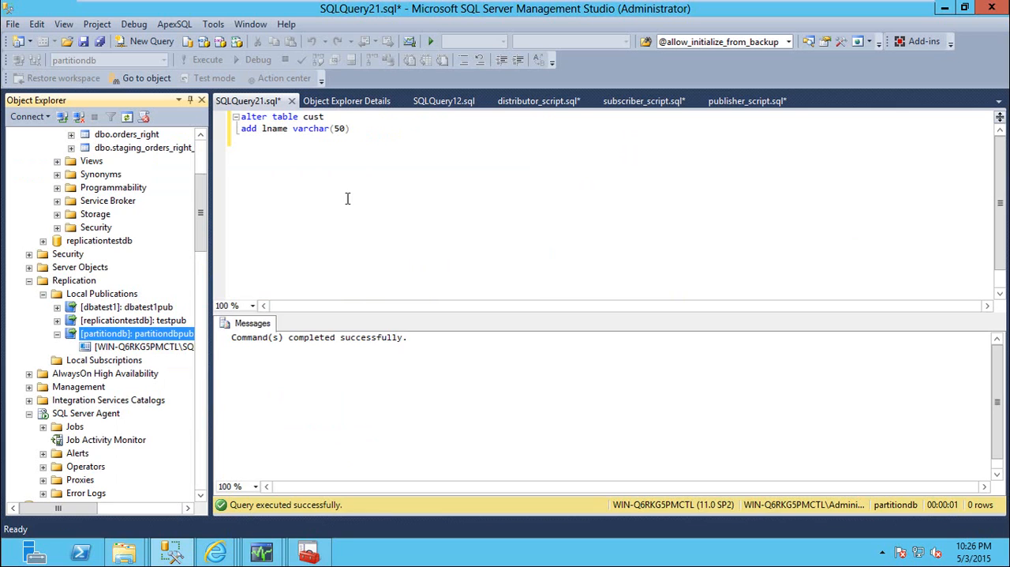
pyautogui.rightClick(140, 331)
pyautogui.click(184, 532)
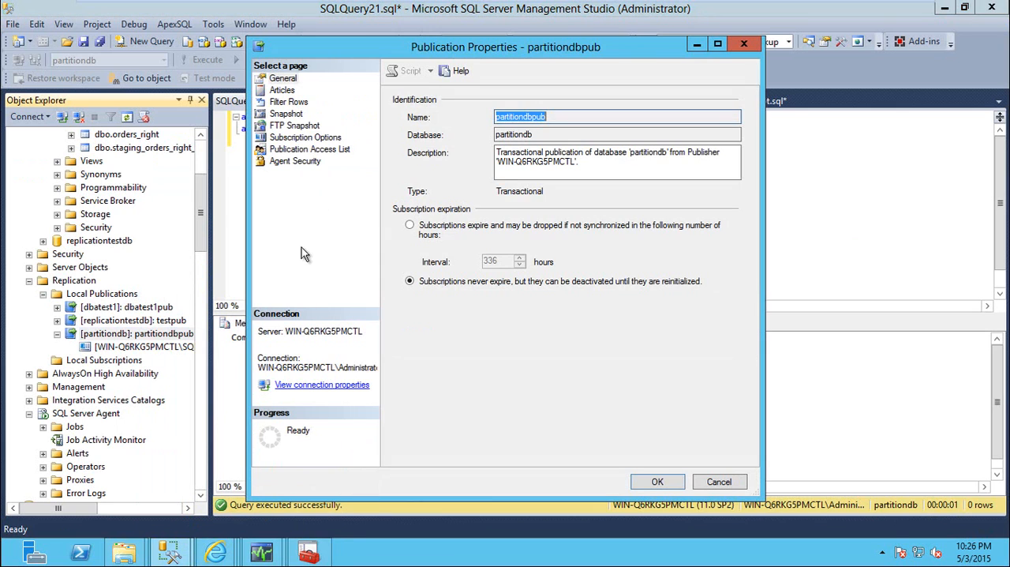
pyautogui.click(290, 140)
pyautogui.click(310, 149)
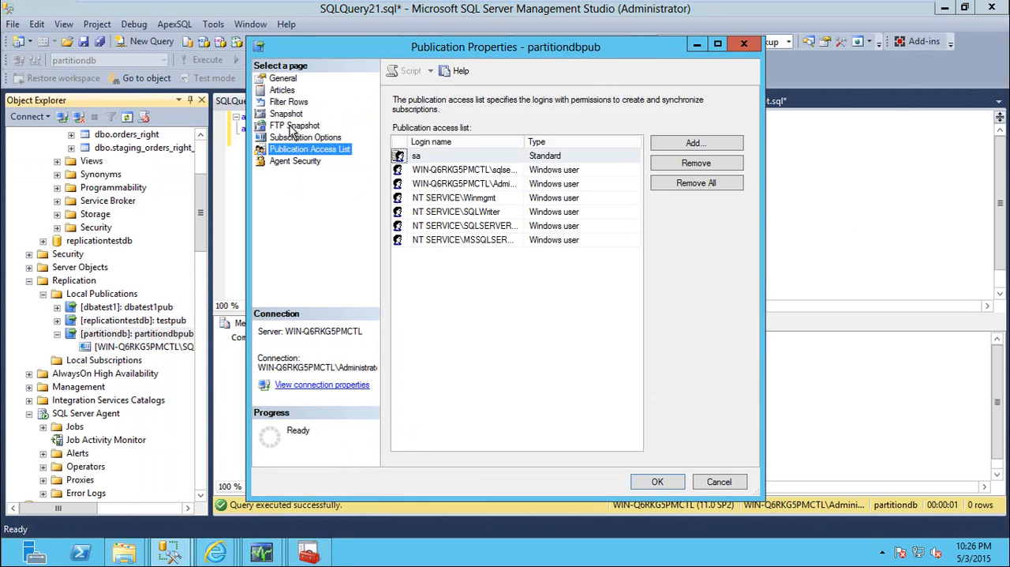
pyautogui.click(295, 125)
pyautogui.click(286, 114)
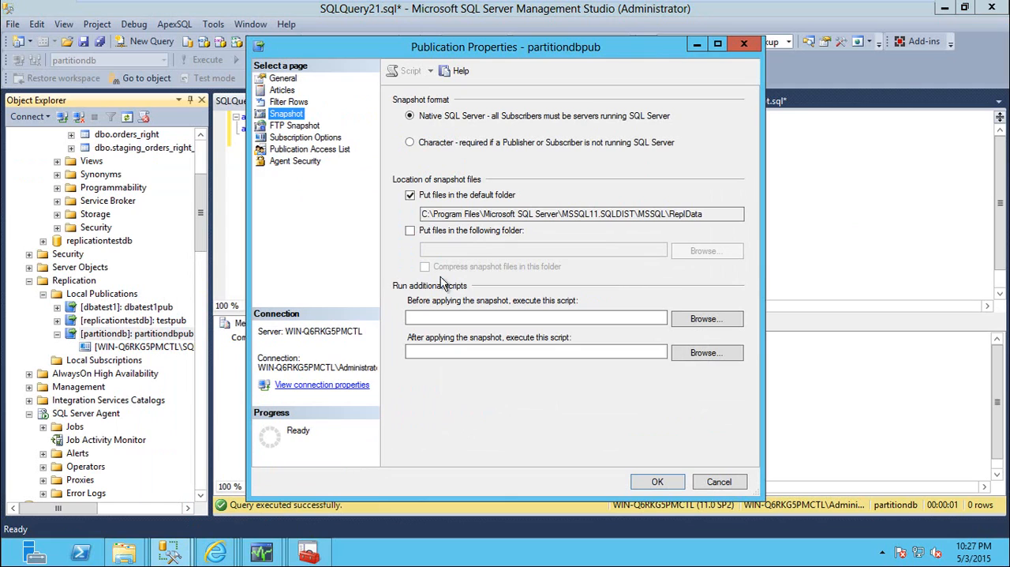
pyautogui.click(442, 352)
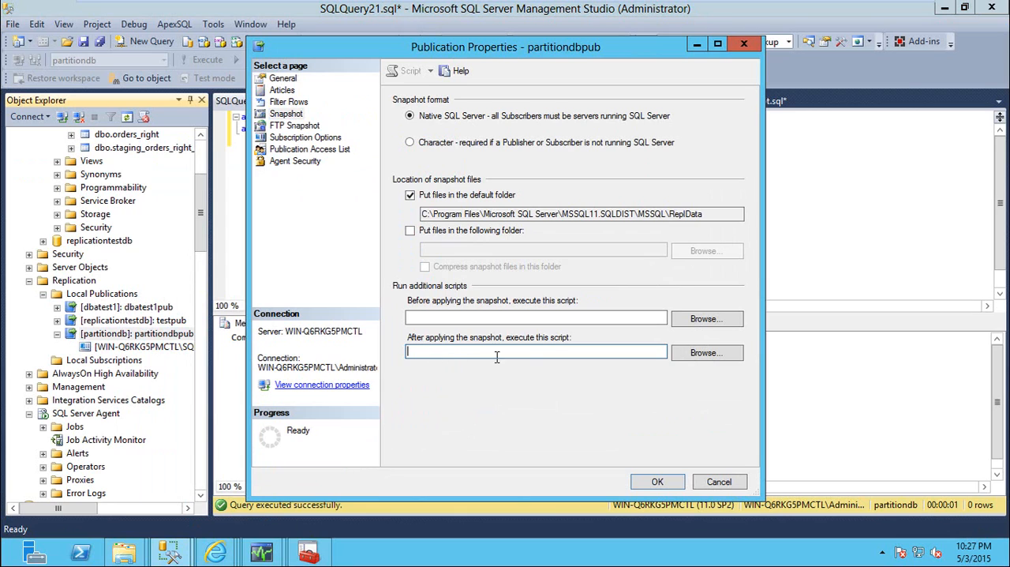
pyautogui.click(474, 316)
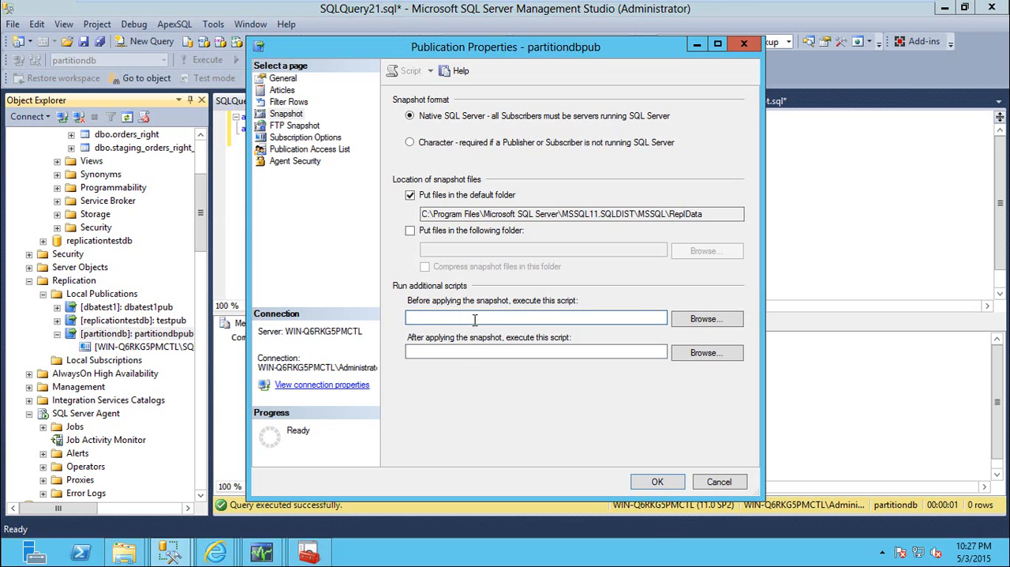
# Review partitiondbpub's subscription expiration, agent security, access list, subscription options and published articles, and close its properties
pyautogui.click(281, 79)
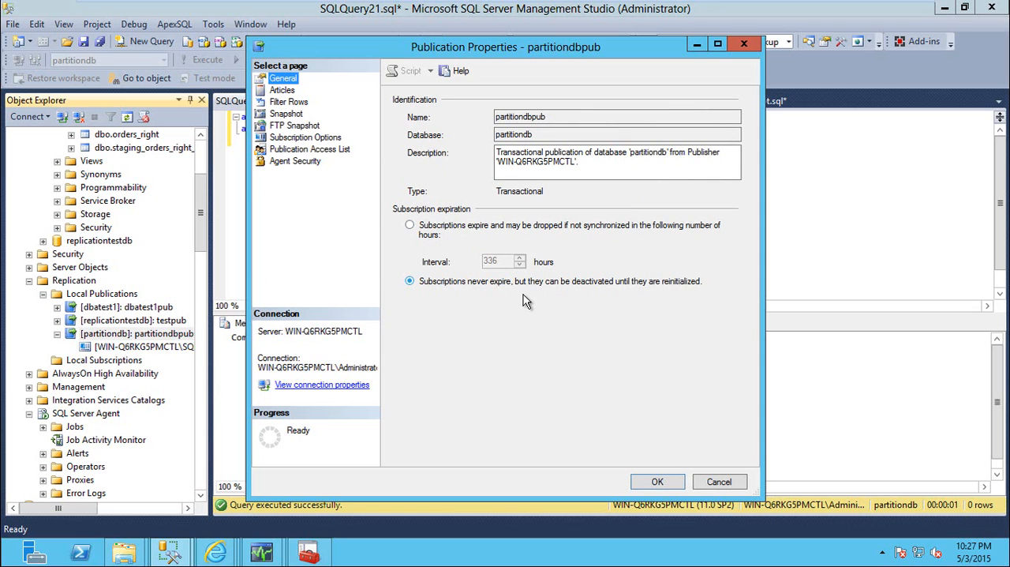
pyautogui.click(311, 159)
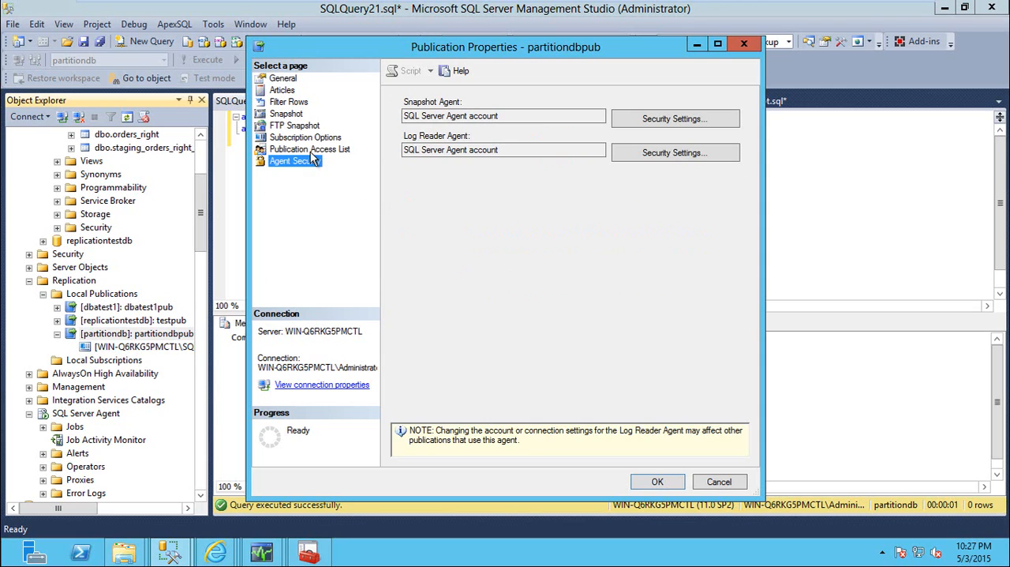
pyautogui.click(309, 150)
pyautogui.click(306, 137)
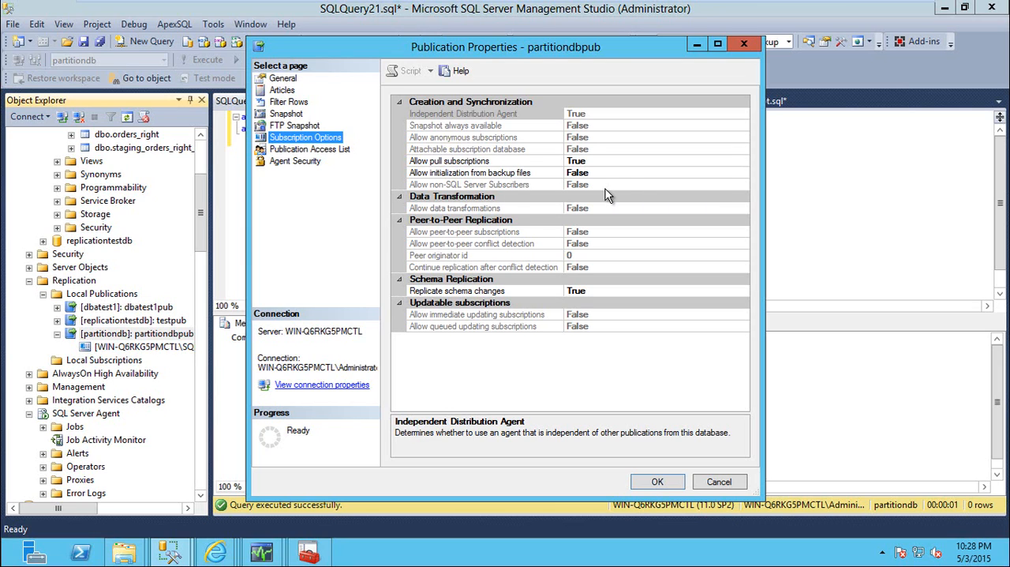
pyautogui.click(284, 90)
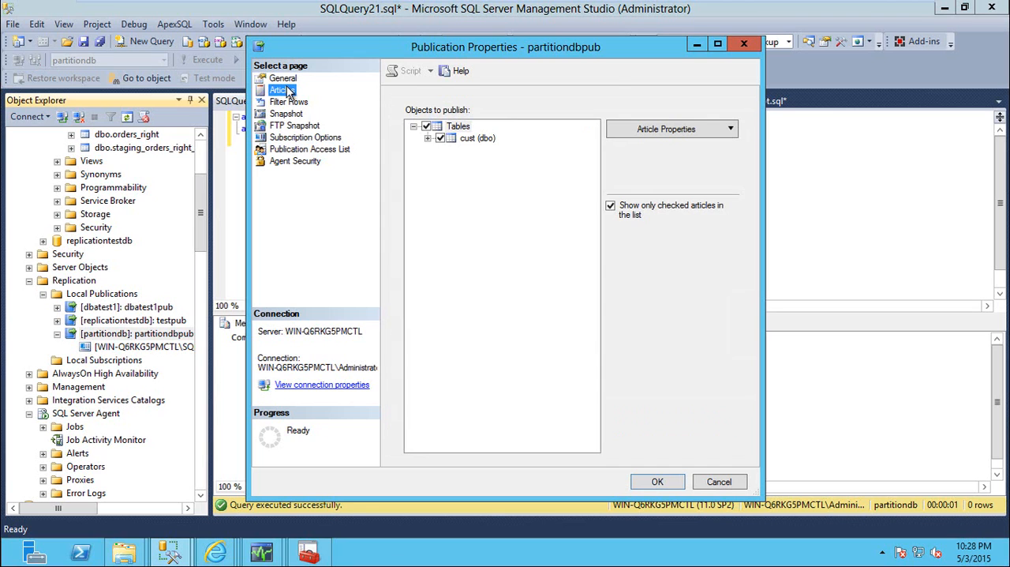
pyautogui.click(658, 481)
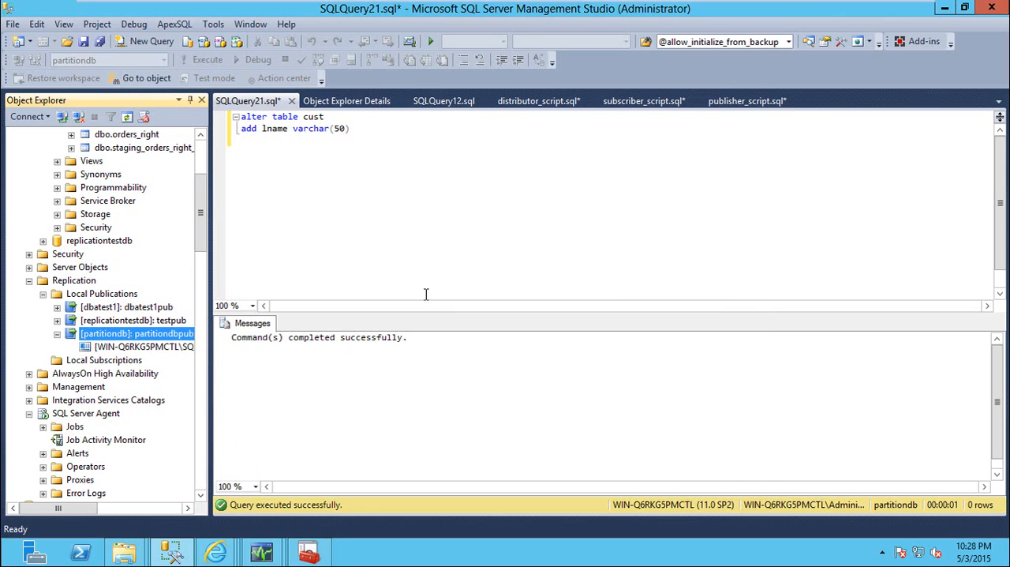
# Examine the properties of partitiondbpub's subscription on WIN-Q6RKG5PMCTL\SQLINST1 and close them
pyautogui.rightClick(118, 350)
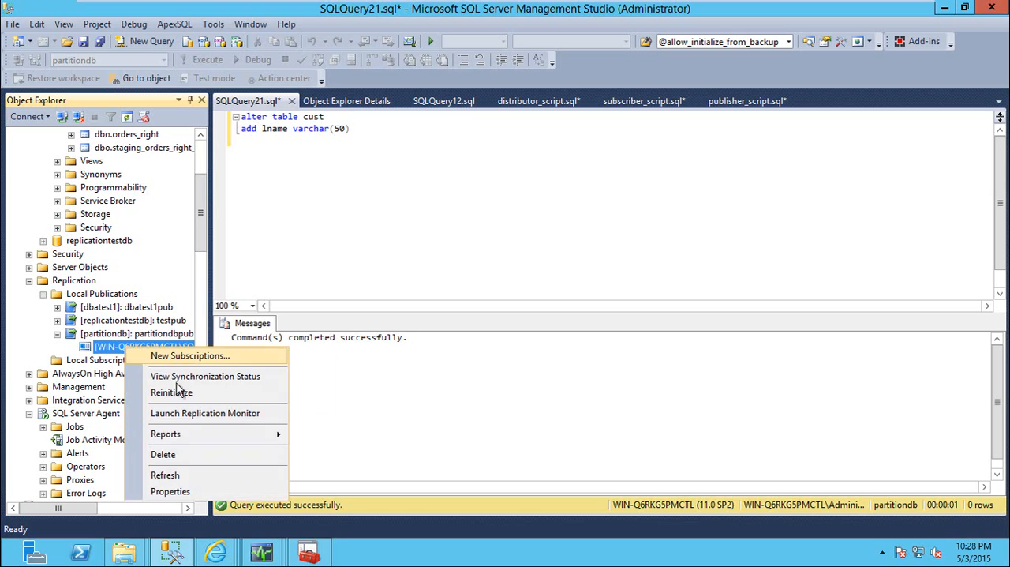
pyautogui.click(164, 488)
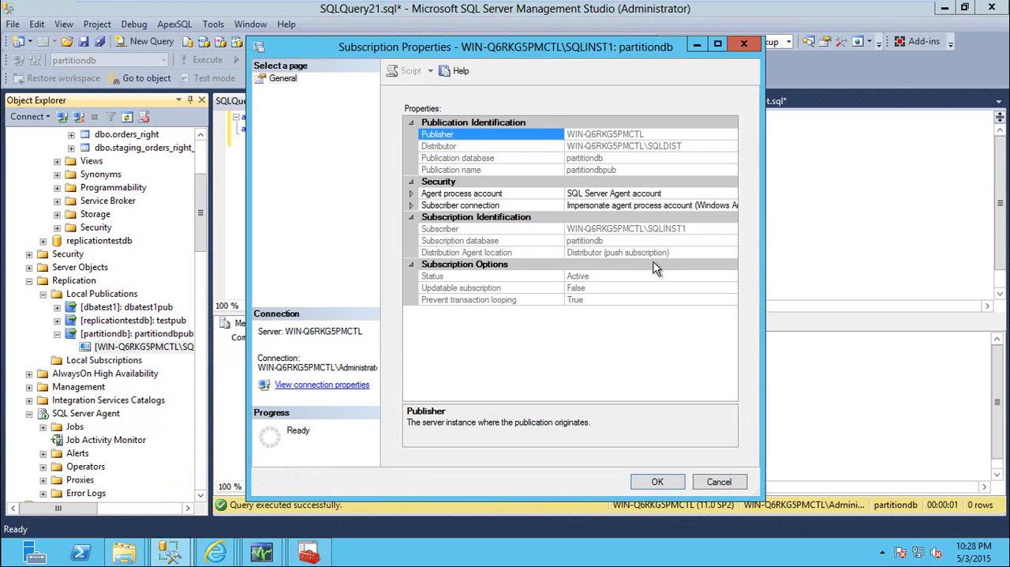
pyautogui.press('Escape')
# Examine the snapshot location in the replicationtestdb subscription's properties under the subscriber's Local Subscriptions
pyautogui.moveTo(200, 209); pyautogui.dragTo(202, 375)
pyautogui.rightClick(141, 347)
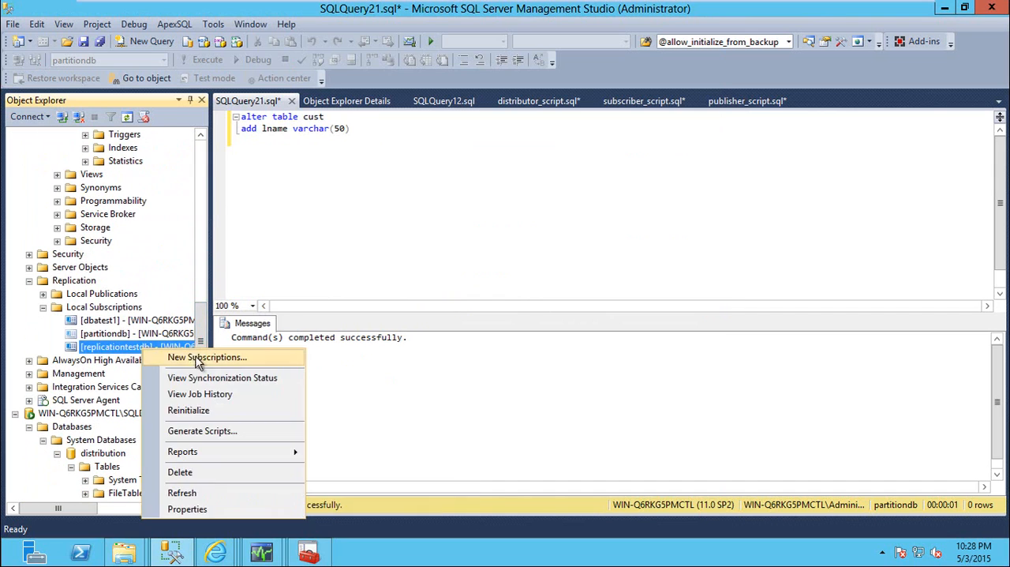
pyautogui.click(186, 510)
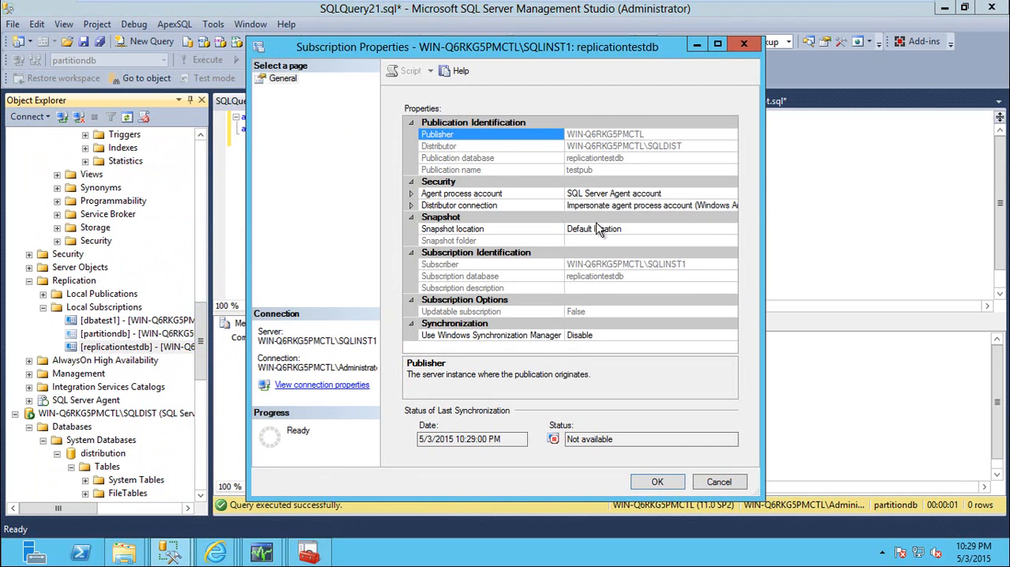
pyautogui.press('Escape')
pyautogui.moveTo(205, 324); pyautogui.dragTo(211, 156)
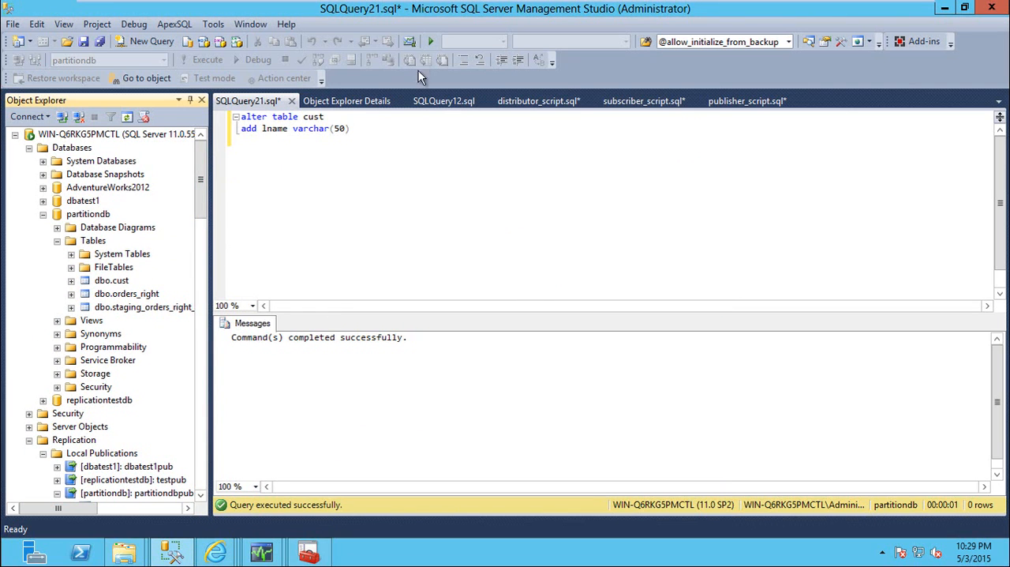
# Switch to the replication cheat sheet in Word on the host and copy the syspublications, syssubscriptions and sysarticles queries
pyautogui.moveTo(462, 7)
pyautogui.click(501, 7)
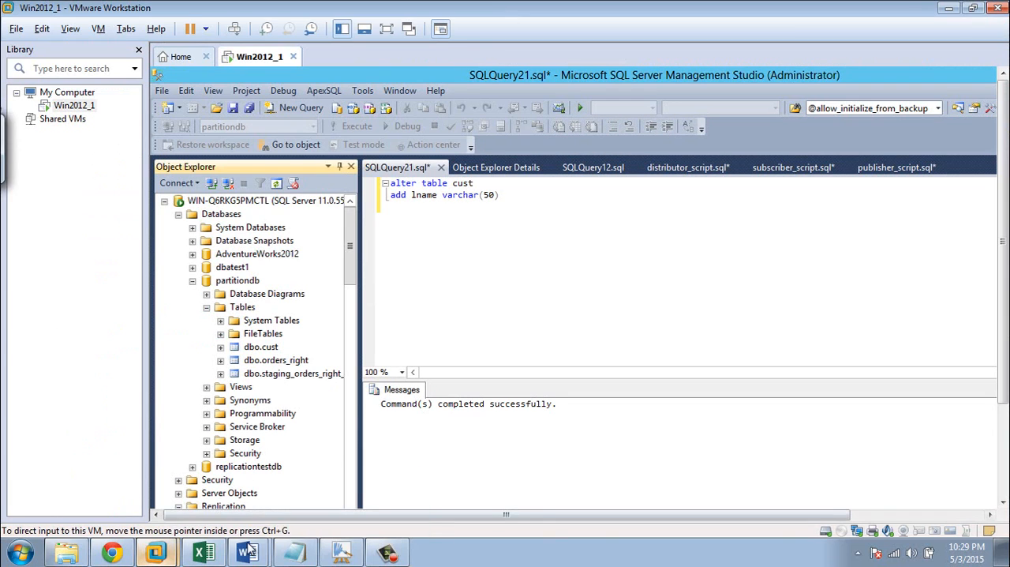
pyautogui.click(247, 553)
pyautogui.scroll(5, 379, 381)
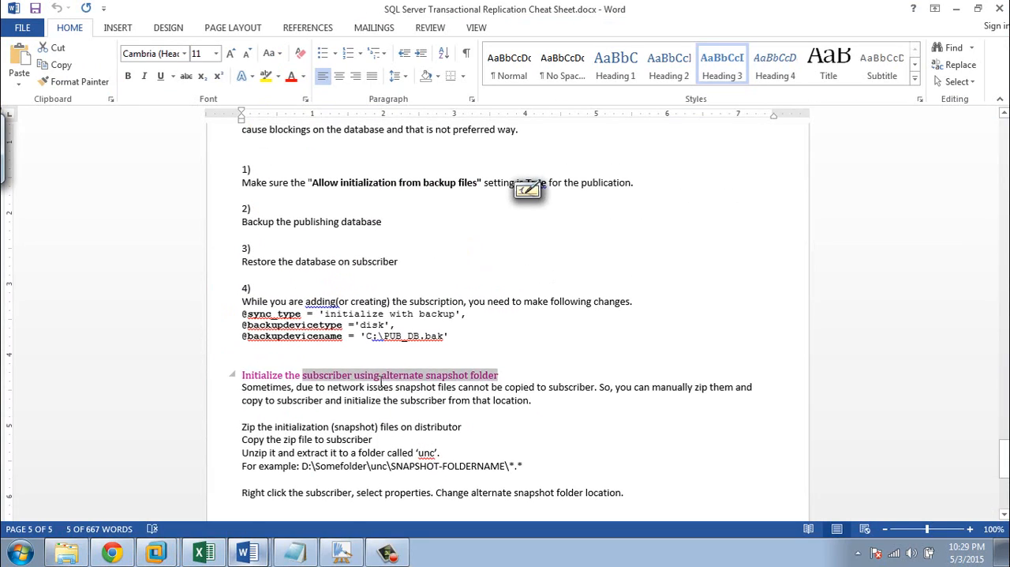
pyautogui.scroll(9, 384, 380)
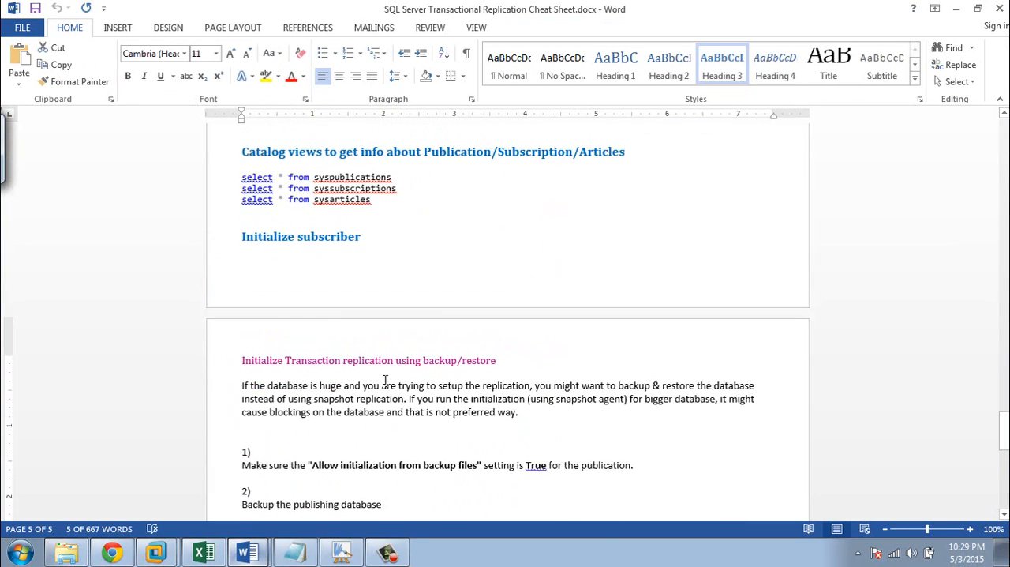
pyautogui.moveTo(386, 306); pyautogui.dragTo(242, 286)
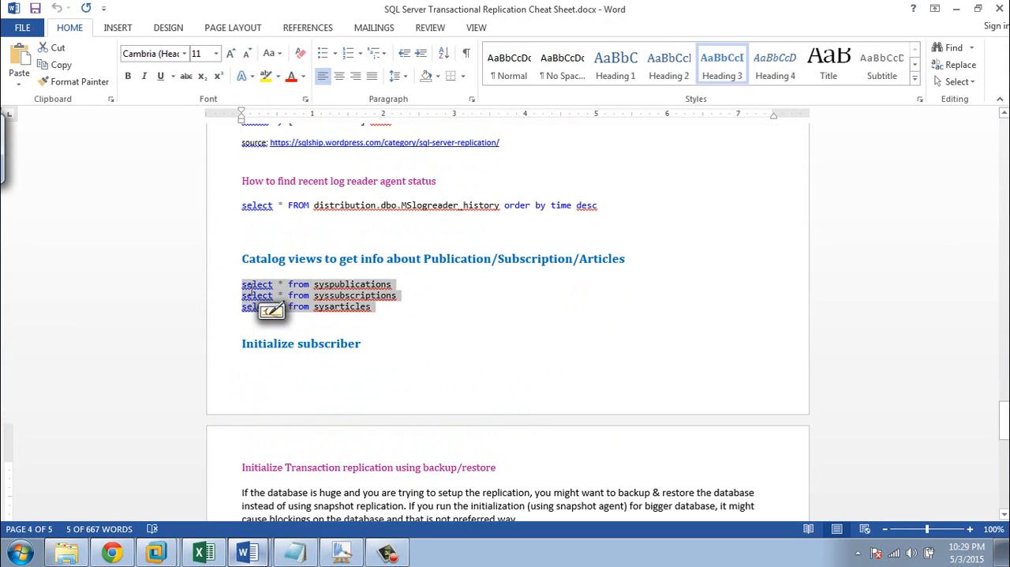
pyautogui.click(387, 316)
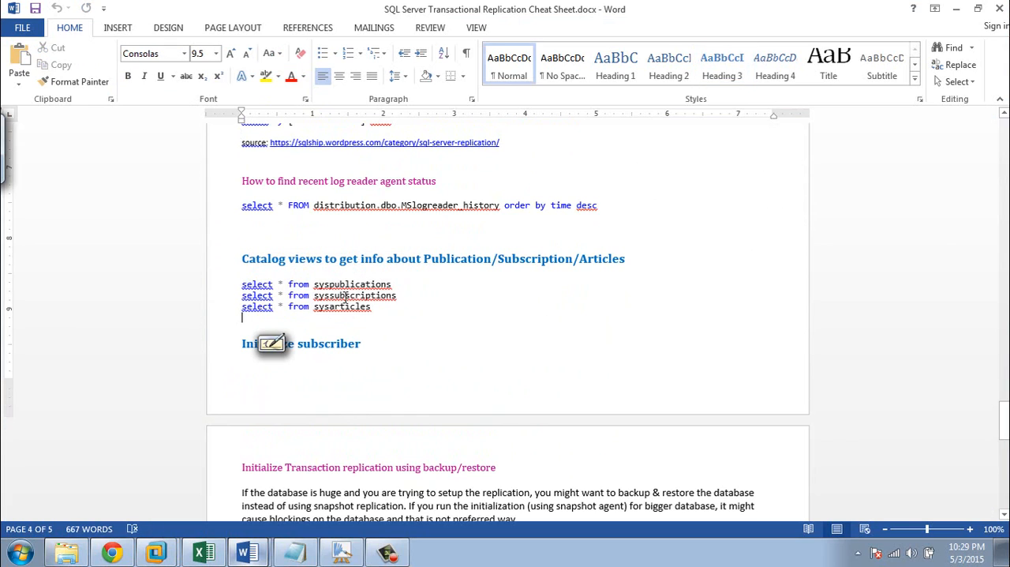
pyautogui.moveTo(273, 318); pyautogui.dragTo(244, 294)
pyautogui.click(273, 318)
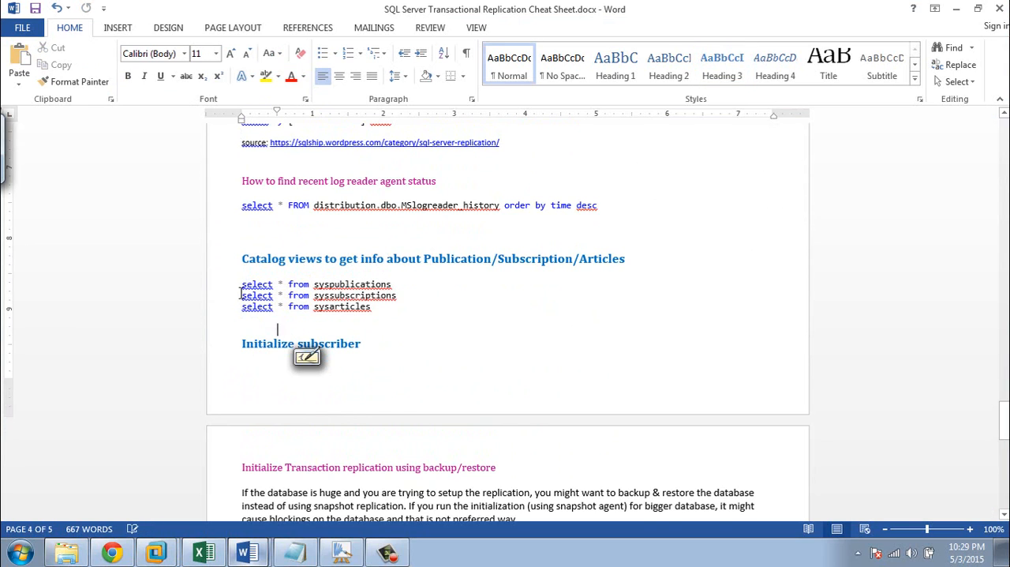
pyautogui.moveTo(256, 318); pyautogui.dragTo(242, 285)
pyautogui.rightClick(338, 306)
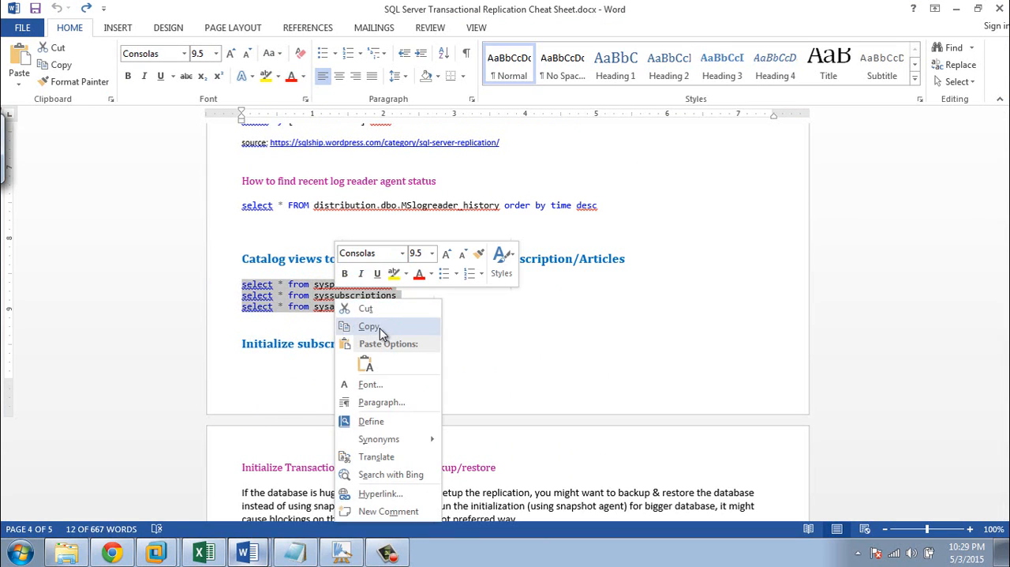
pyautogui.click(379, 327)
# Return to the Win2012_1 virtual machine in full screen and replace SQLQuery21's alter table statement with the three copied queries
pyautogui.moveTo(157, 552)
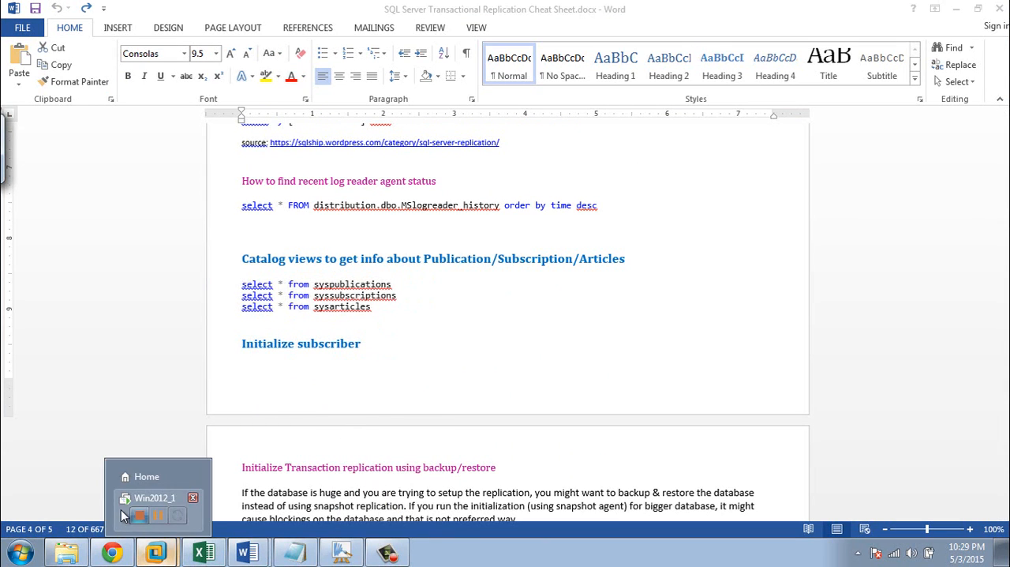
pyautogui.click(142, 494)
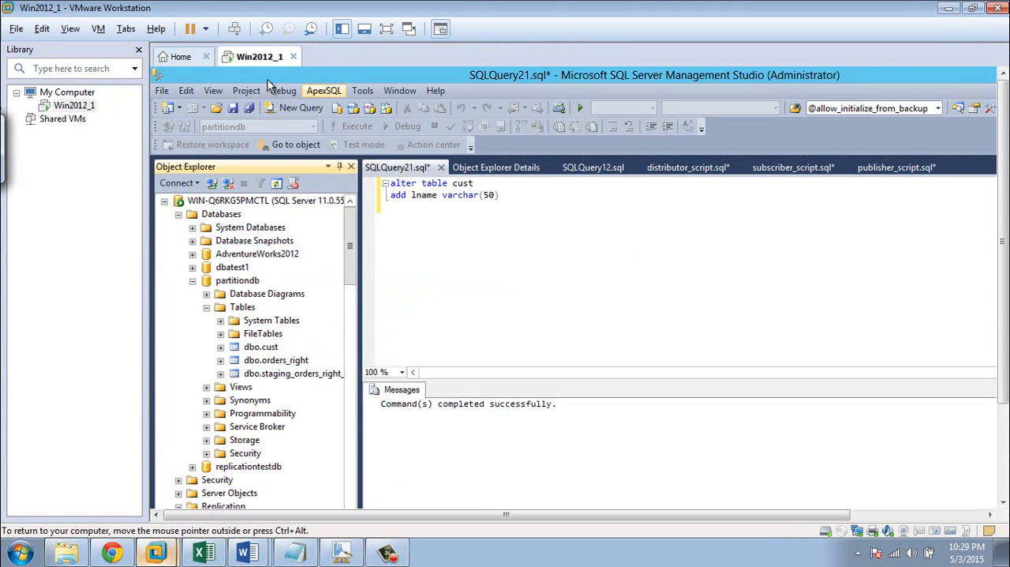
pyautogui.click(386, 29)
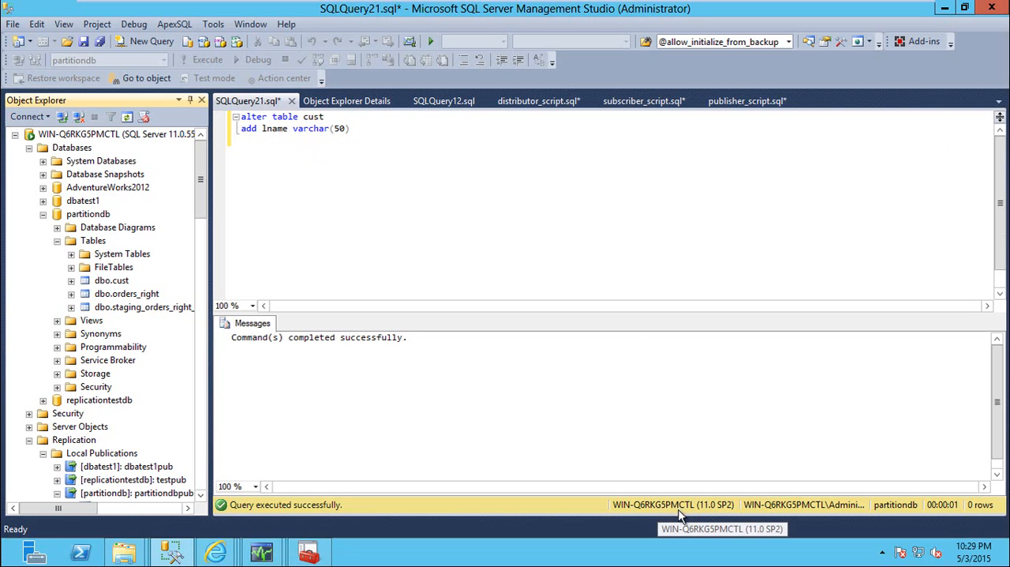
pyautogui.click(416, 170)
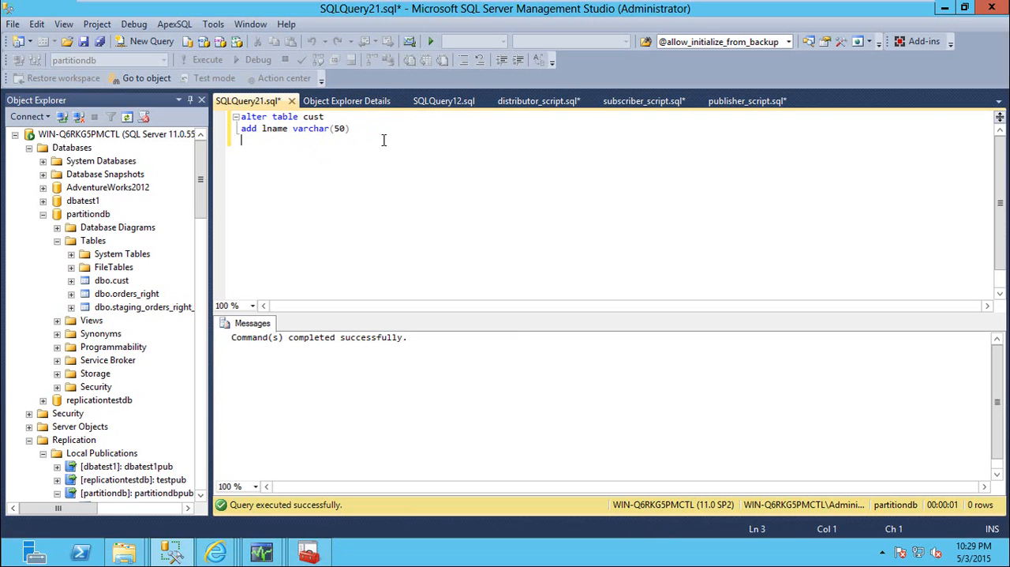
pyautogui.hotkey('ctrl', 'a')
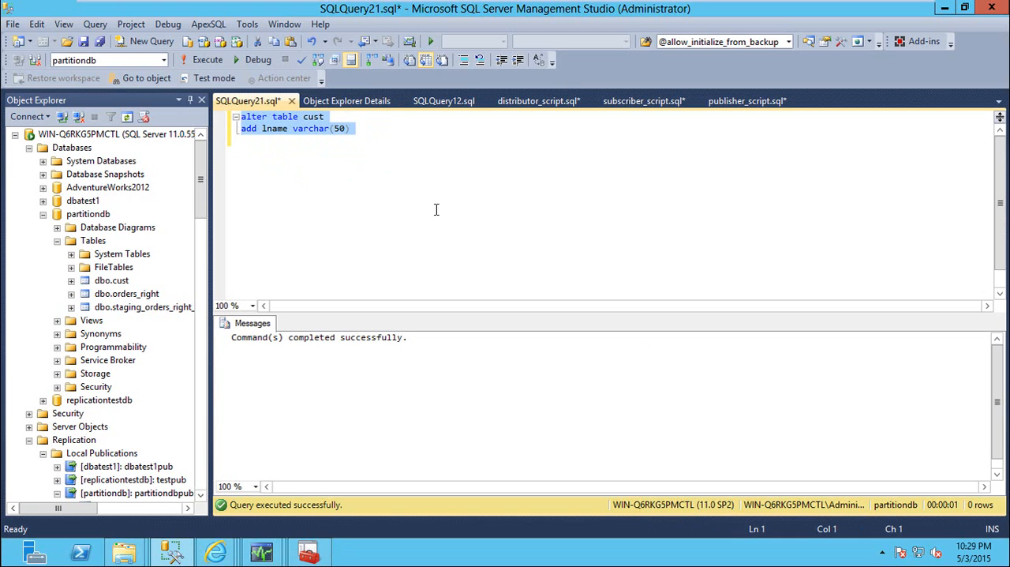
pyautogui.hotkey('ctrl', 'v')
# Run the syspublications query on its own against partitiondb, and run all three catalog view queries together
pyautogui.moveTo(392, 117); pyautogui.dragTo(227, 120)
pyautogui.press('F5')
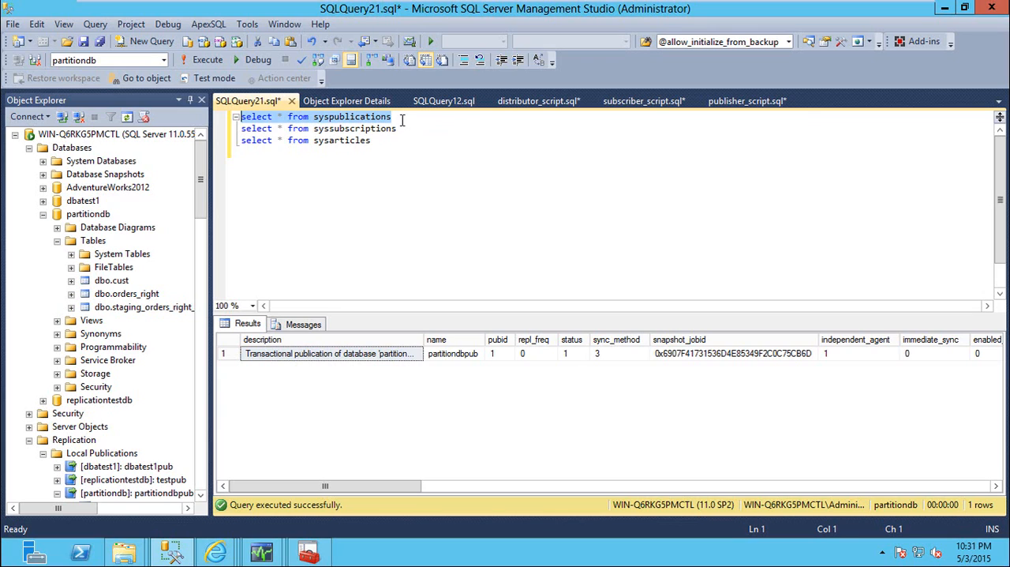
pyautogui.moveTo(403, 120); pyautogui.dragTo(235, 116)
pyautogui.click(397, 128)
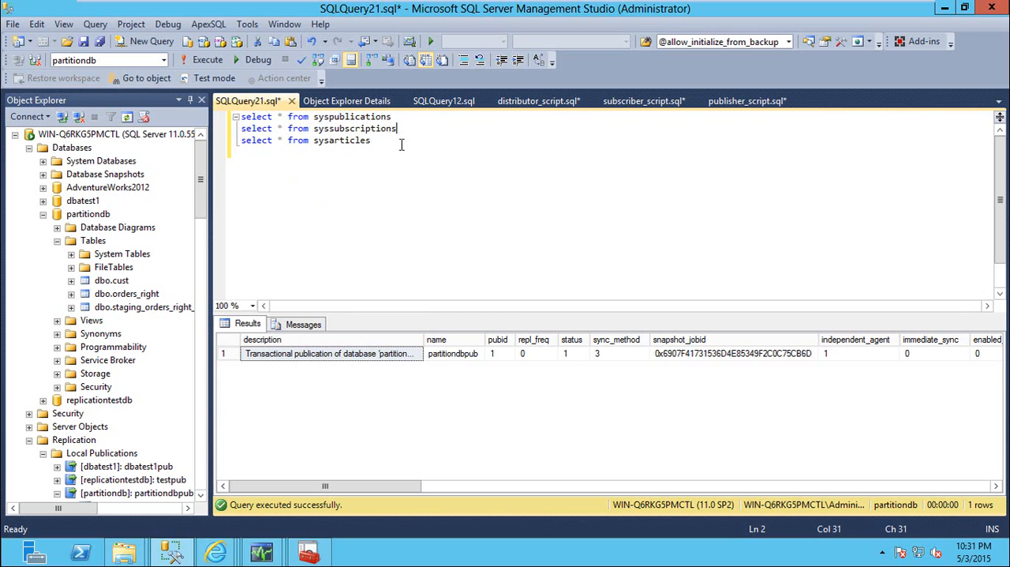
pyautogui.click(203, 60)
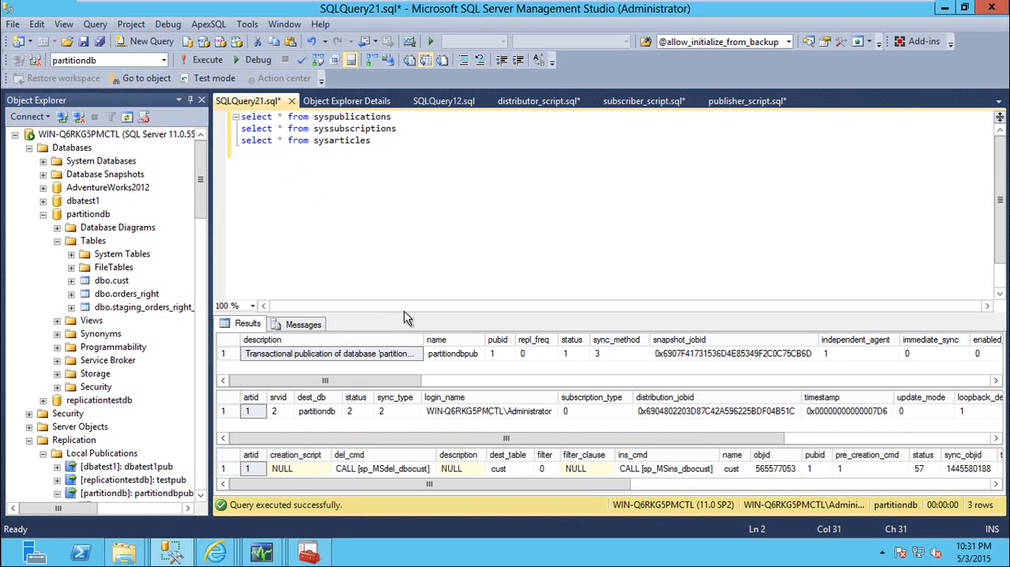
# Enlarge the results area and examine the syssubscriptions row, including its subscriber server name and destination database
pyautogui.moveTo(405, 315); pyautogui.dragTo(371, 220)
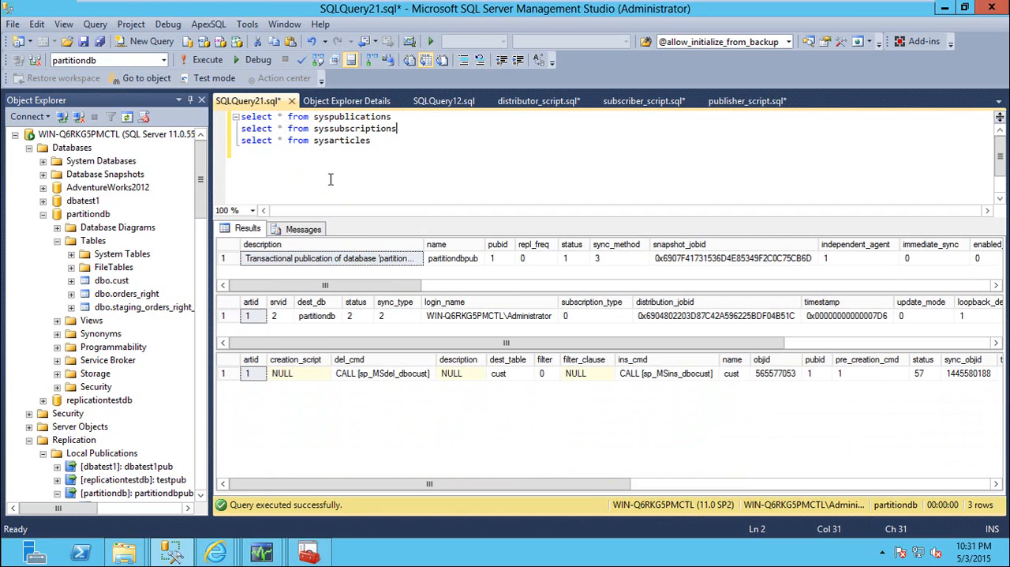
pyautogui.doubleClick(357, 129)
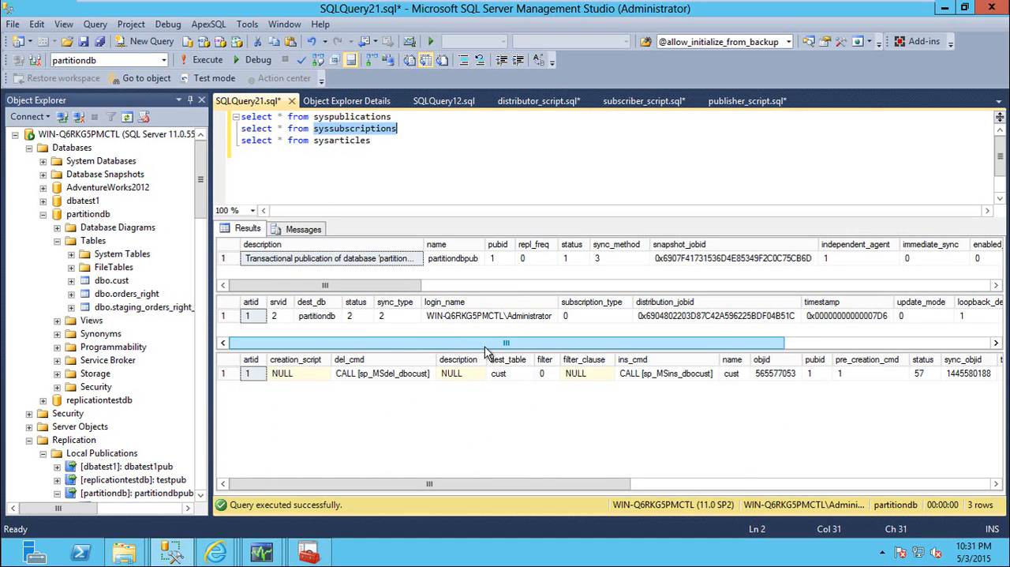
pyautogui.moveTo(487, 350); pyautogui.dragTo(846, 337)
pyautogui.click(908, 316)
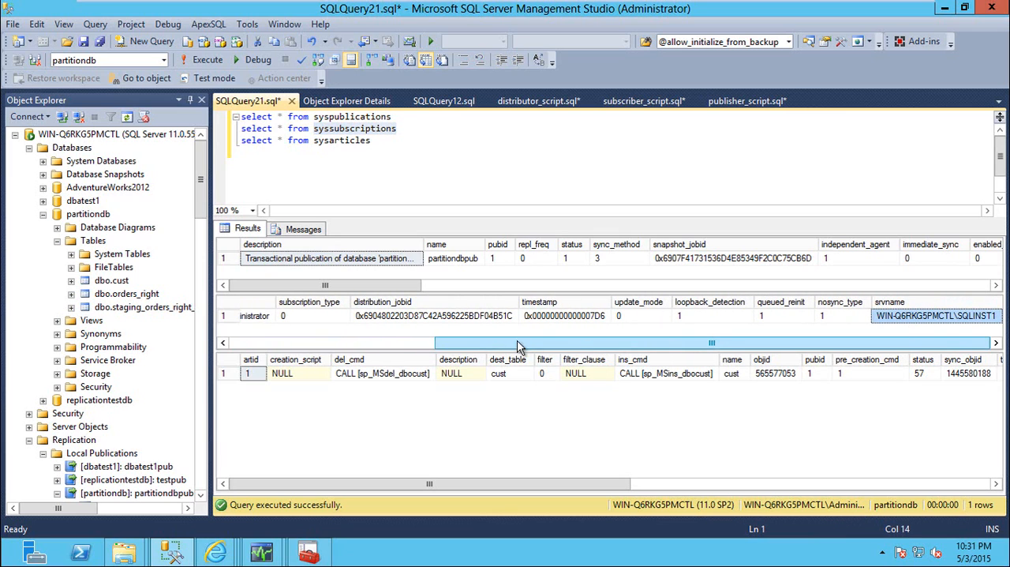
pyautogui.moveTo(512, 348); pyautogui.dragTo(305, 348)
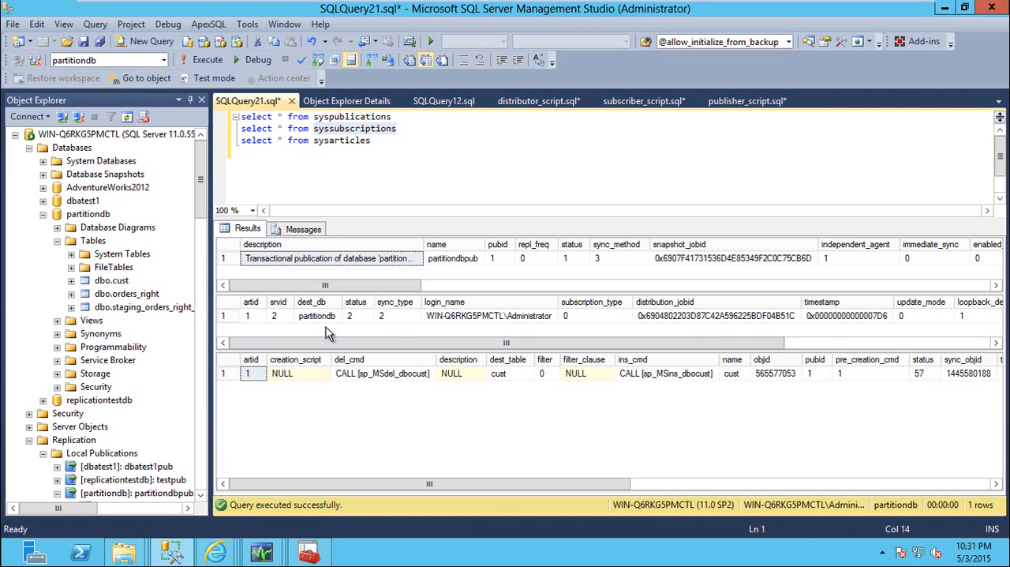
# Examine the subscription type, update mode and server name in the syssubscriptions row, and the destination table and other columns in the sysarticles row
pyautogui.click(588, 317)
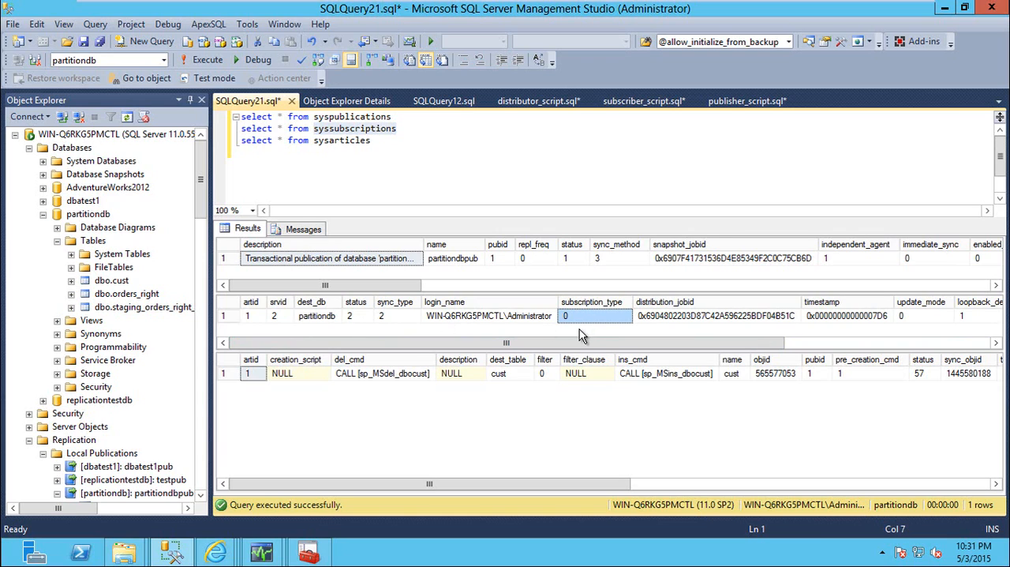
pyautogui.click(918, 319)
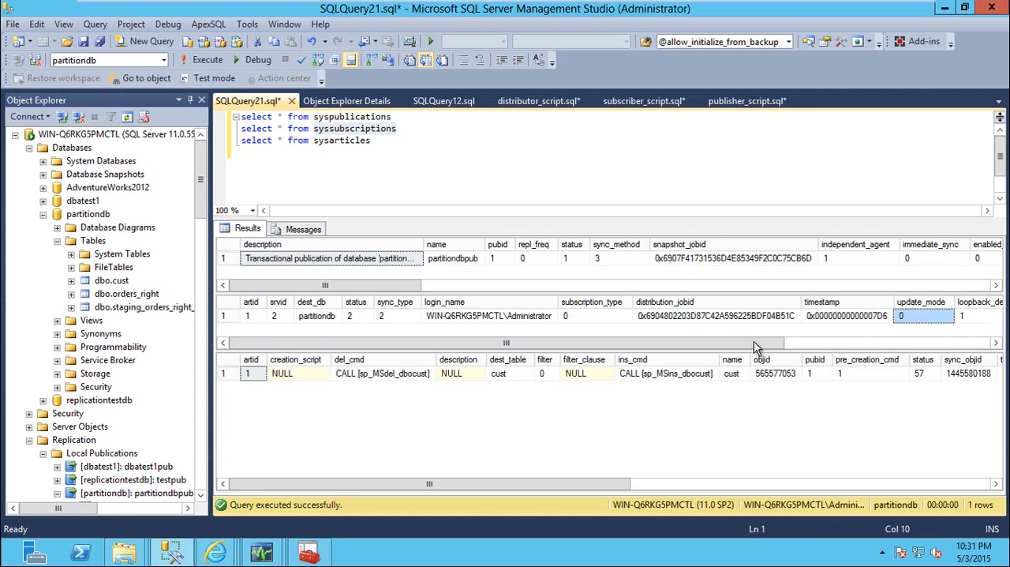
pyautogui.click(373, 141)
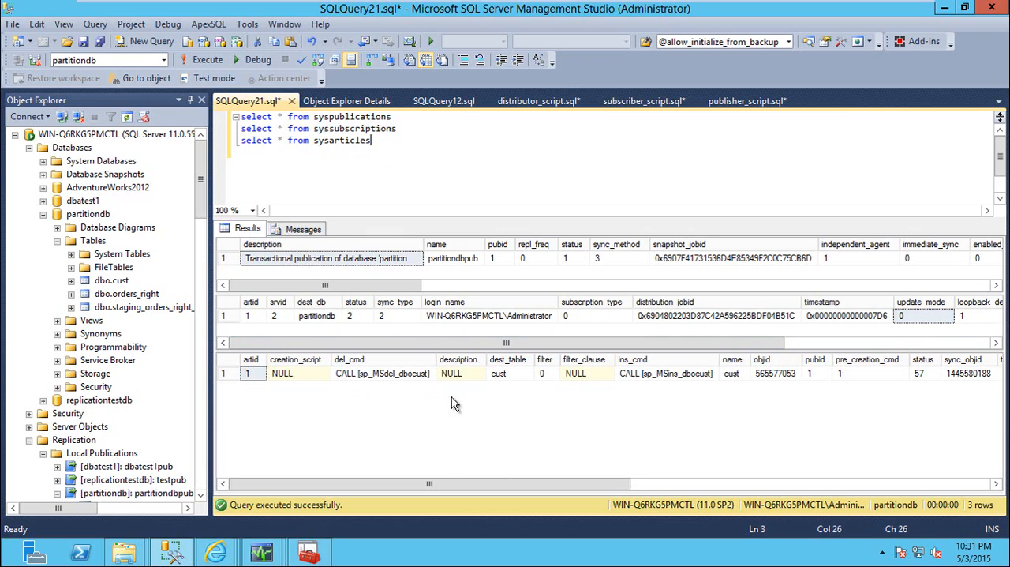
pyautogui.moveTo(505, 490); pyautogui.dragTo(450, 475)
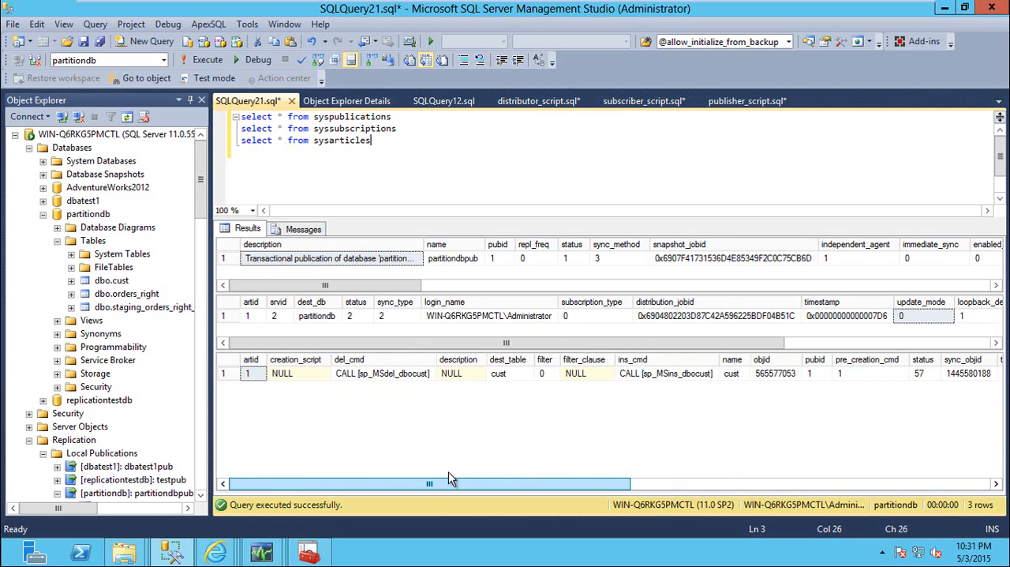
pyautogui.click(515, 376)
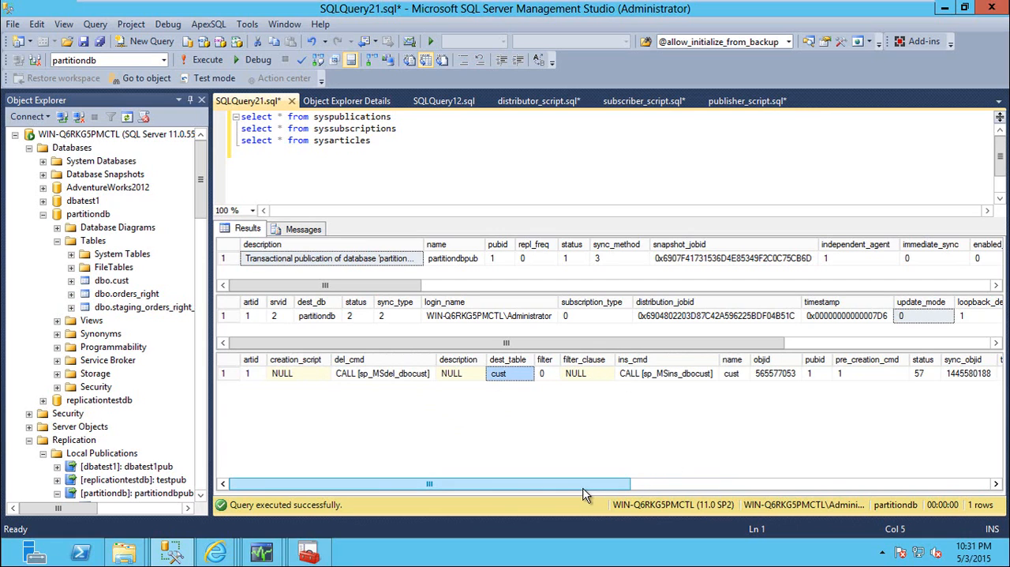
pyautogui.moveTo(584, 485); pyautogui.dragTo(919, 480)
pyautogui.click(784, 379)
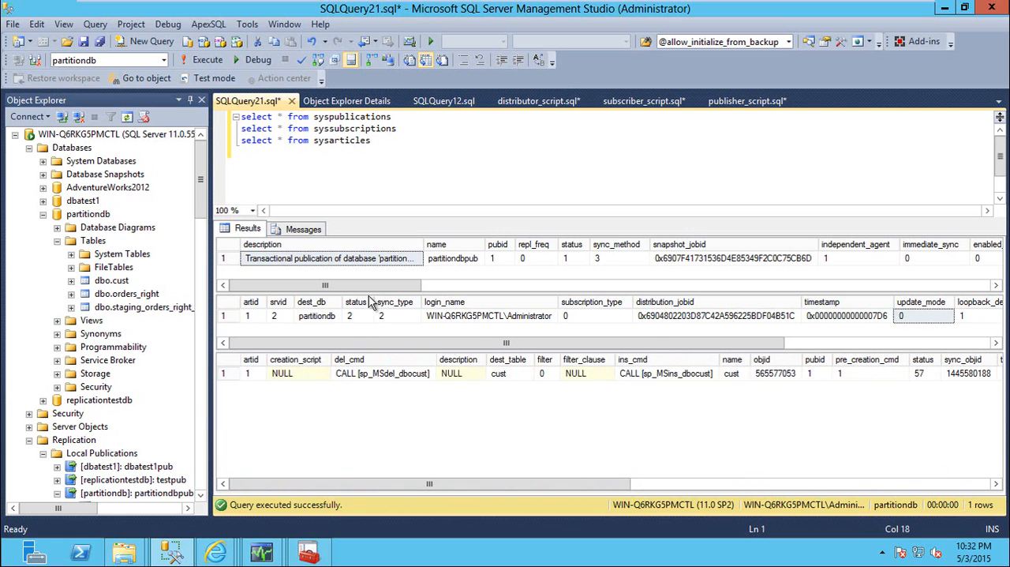
pyautogui.click(900, 342)
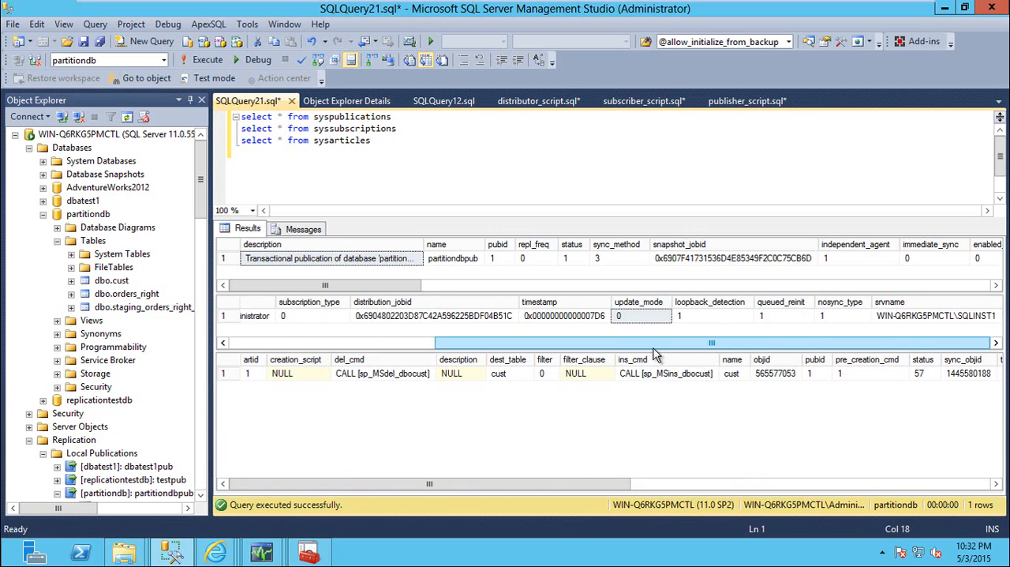
pyautogui.click(309, 176)
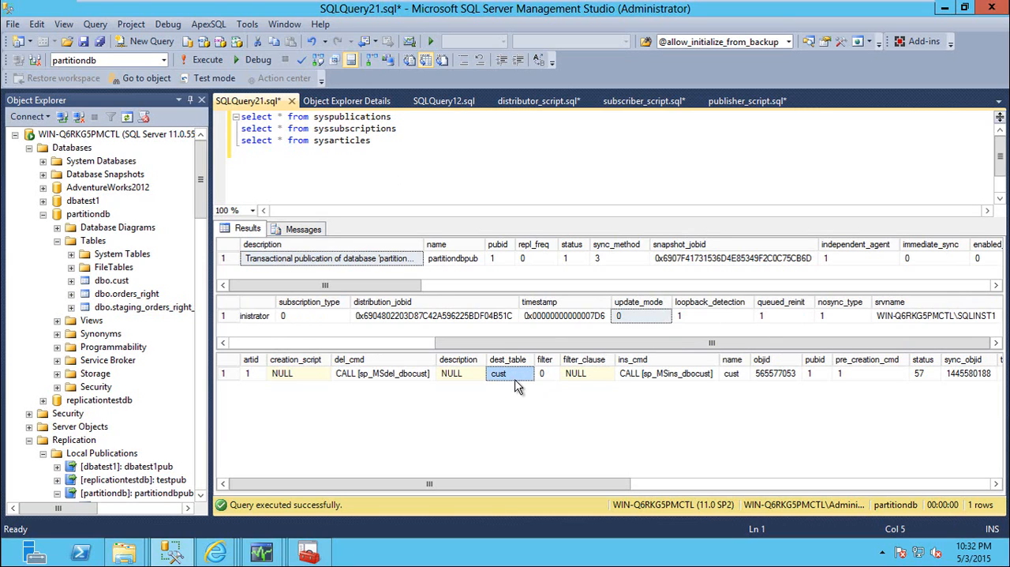
# Set the query's database to replicationtestdb and run all three catalog view queries against it
pyautogui.moveTo(392, 143); pyautogui.dragTo(229, 143)
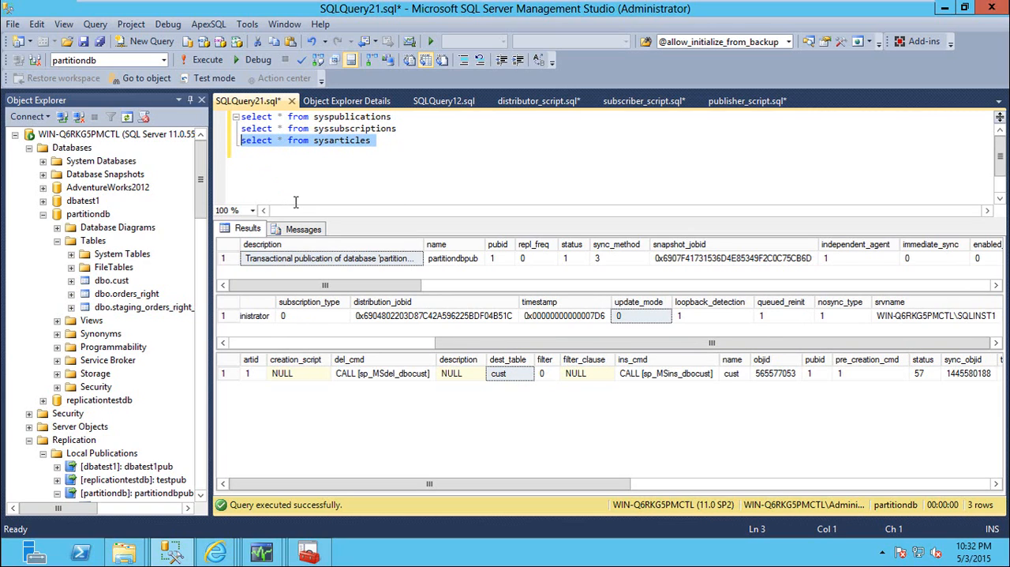
pyautogui.click(401, 183)
pyautogui.click(163, 60)
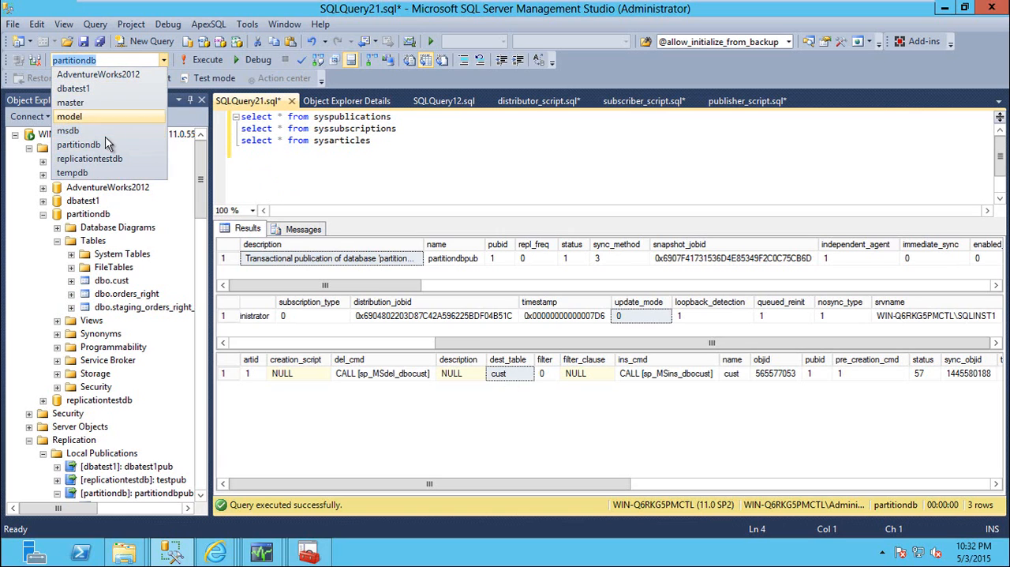
pyautogui.click(102, 159)
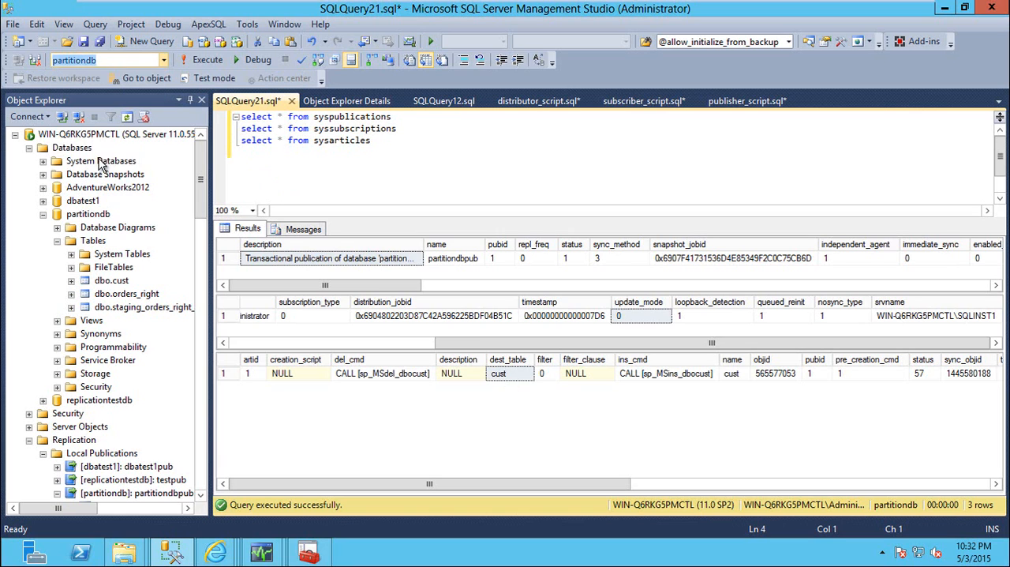
pyautogui.click(207, 60)
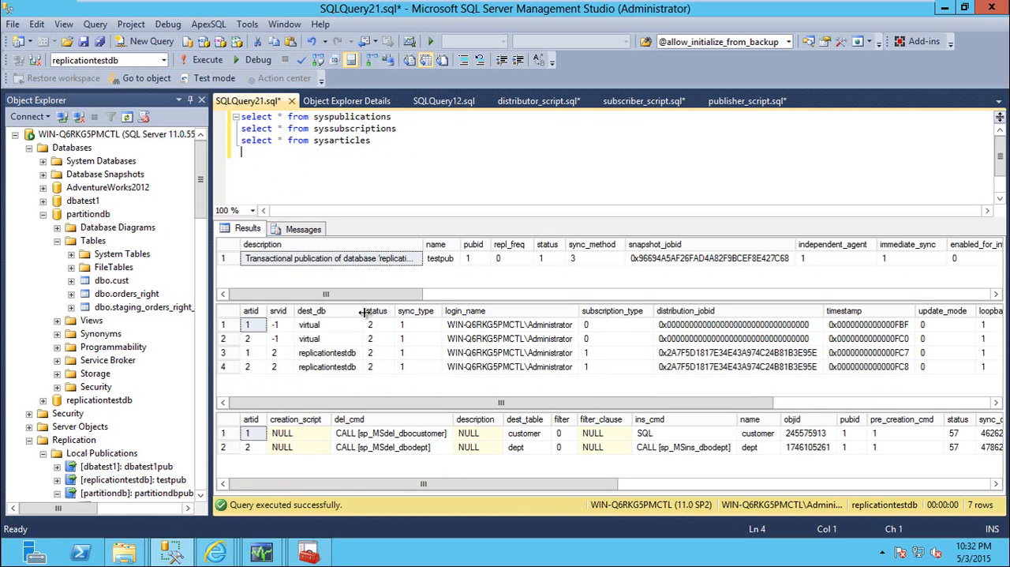
# Examine replicationtestdb's subscription rows and compare their article IDs with the IDs in the sysarticles results
pyautogui.click(348, 355)
pyautogui.moveTo(565, 406); pyautogui.dragTo(487, 409)
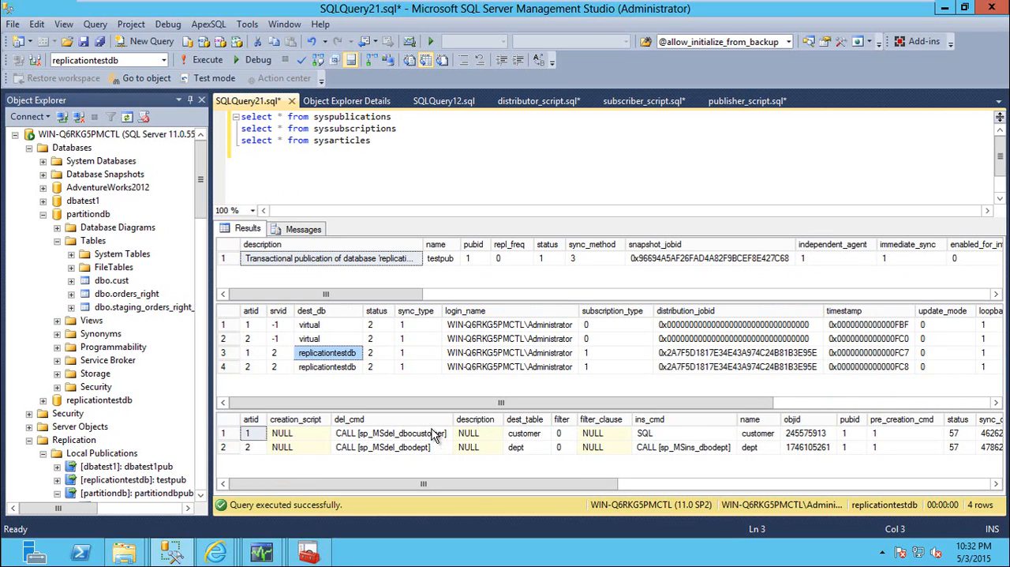
pyautogui.click(250, 366)
pyautogui.click(254, 435)
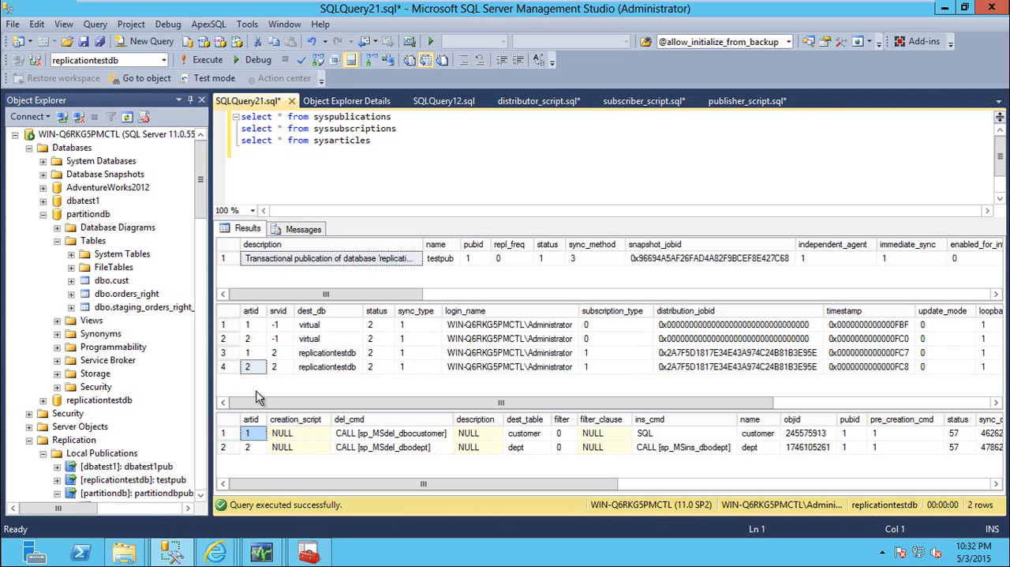
pyautogui.click(250, 366)
pyautogui.click(249, 352)
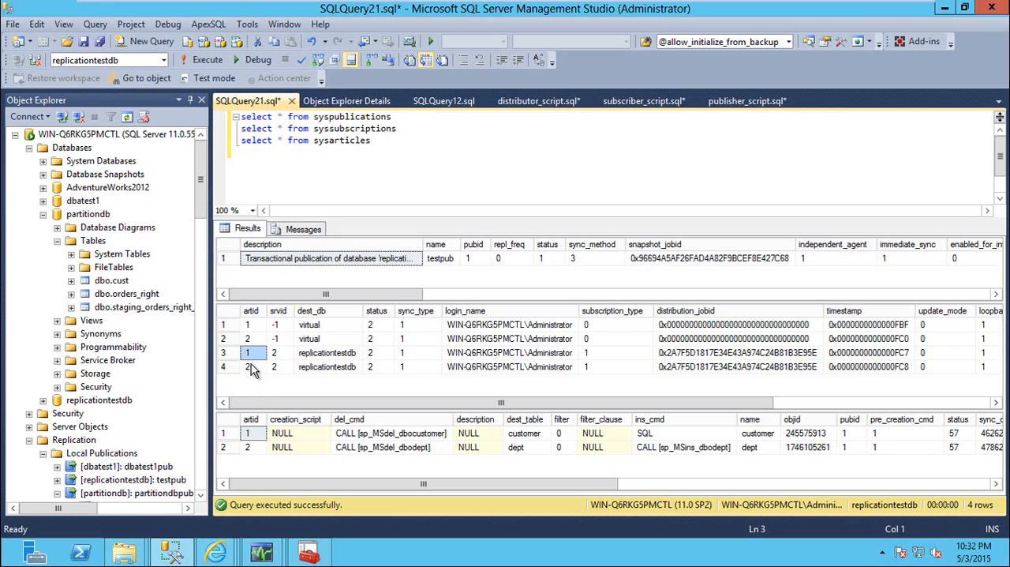
pyautogui.click(251, 365)
pyautogui.click(250, 355)
pyautogui.click(251, 365)
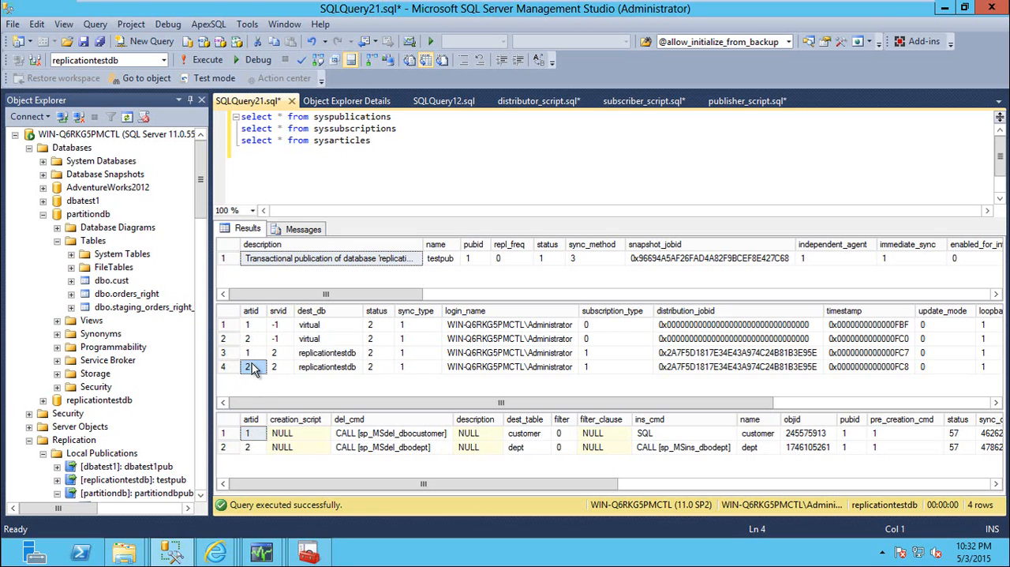
# Switch to SQL Server Transactional Replication Cheat Sheet.docx in Word on the host and select the MSlogreader_history query for recent log reader agent status
pyautogui.moveTo(429, 2)
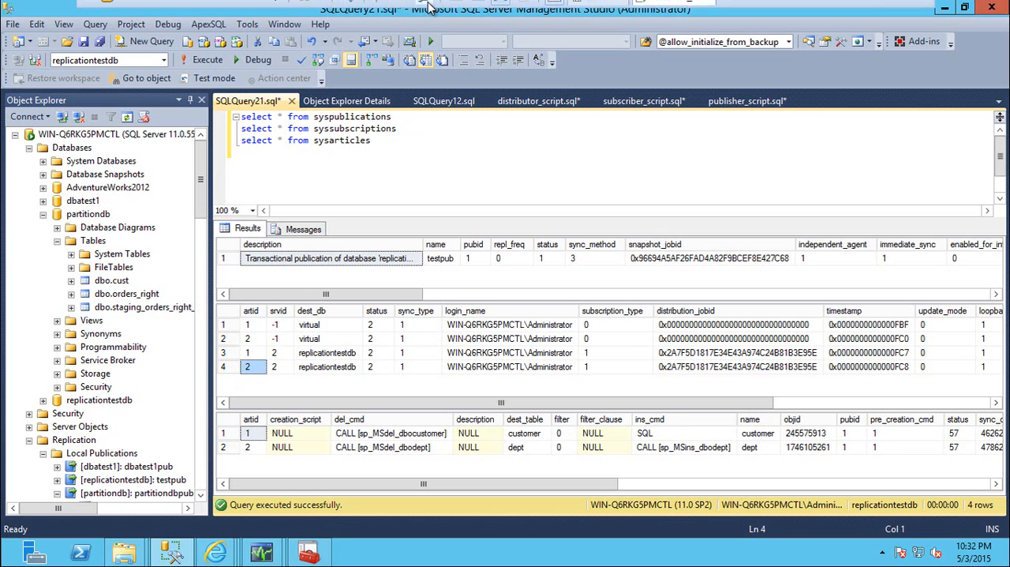
pyautogui.click(501, 11)
pyautogui.click(254, 549)
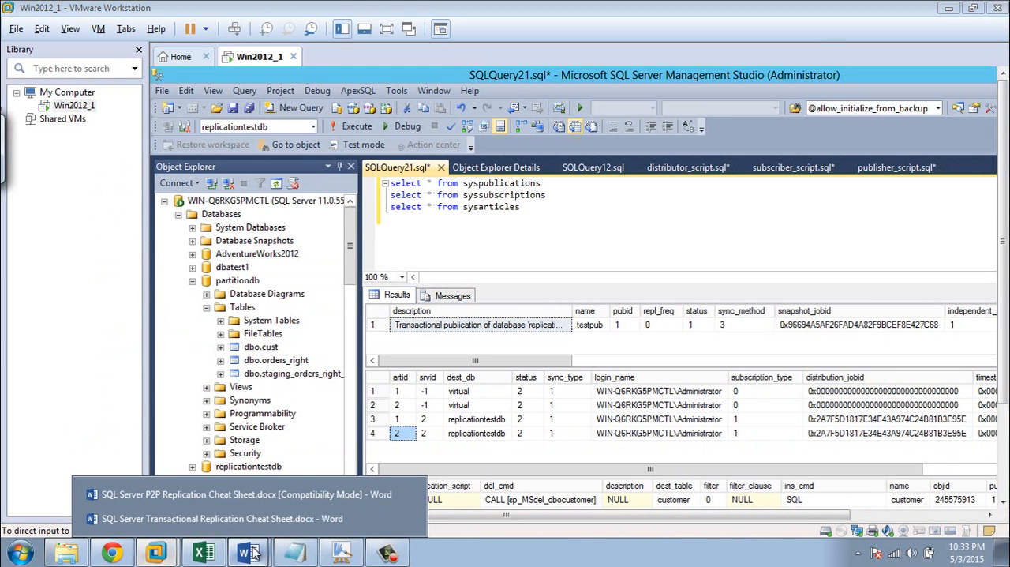
pyautogui.click(271, 497)
pyautogui.click(259, 551)
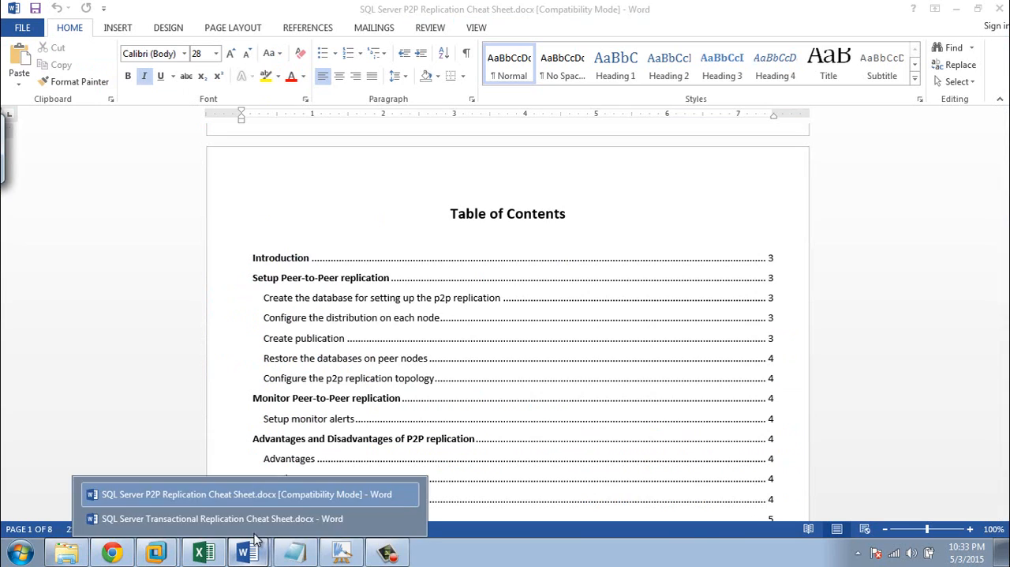
pyautogui.click(236, 514)
pyautogui.scroll(3, 416, 374)
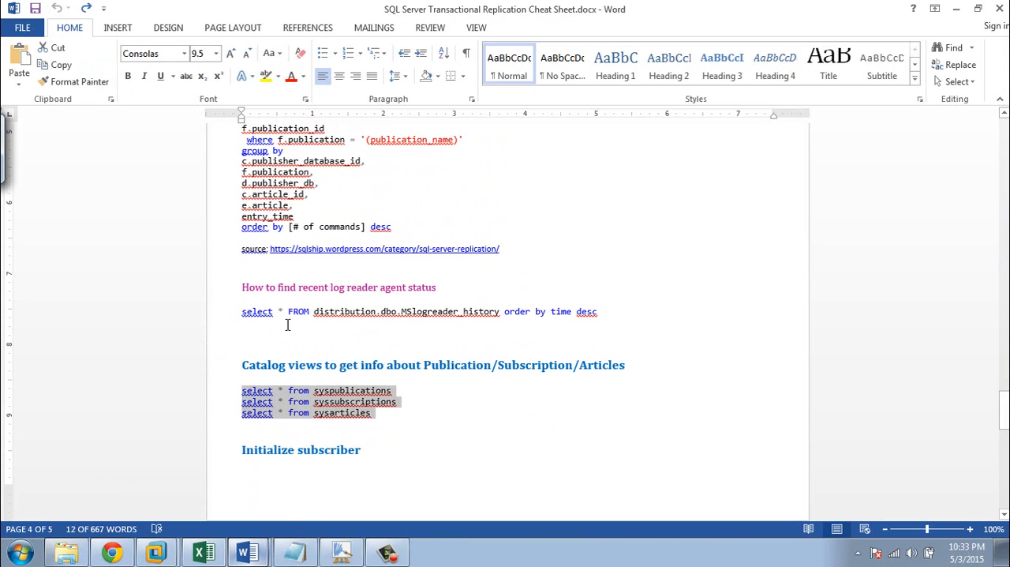
pyautogui.click(247, 320)
pyautogui.click(237, 315)
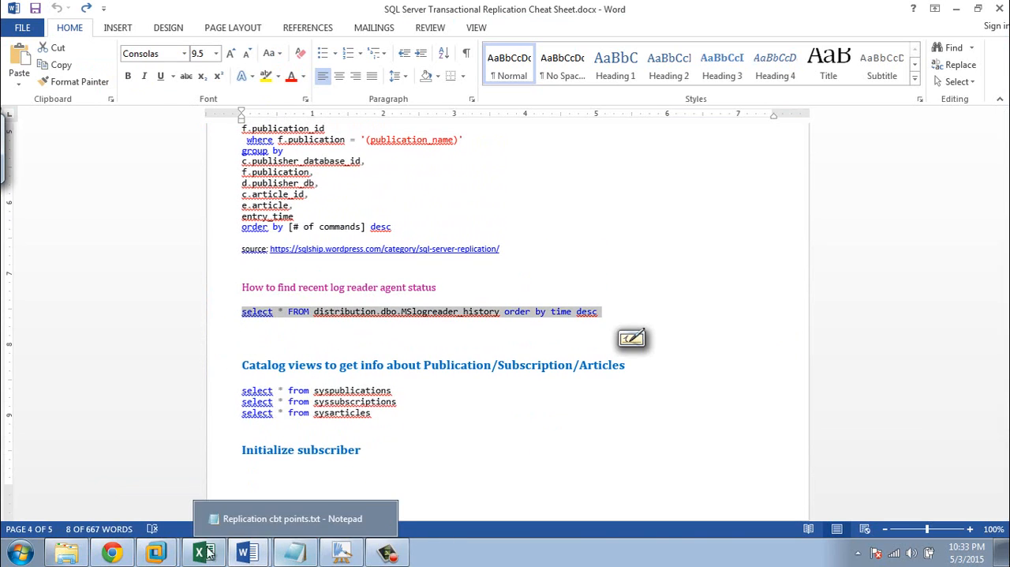
# Return to the Win2012_1 virtual machine in VMware Workstation and show it in full screen
pyautogui.click(156, 553)
pyautogui.click(123, 516)
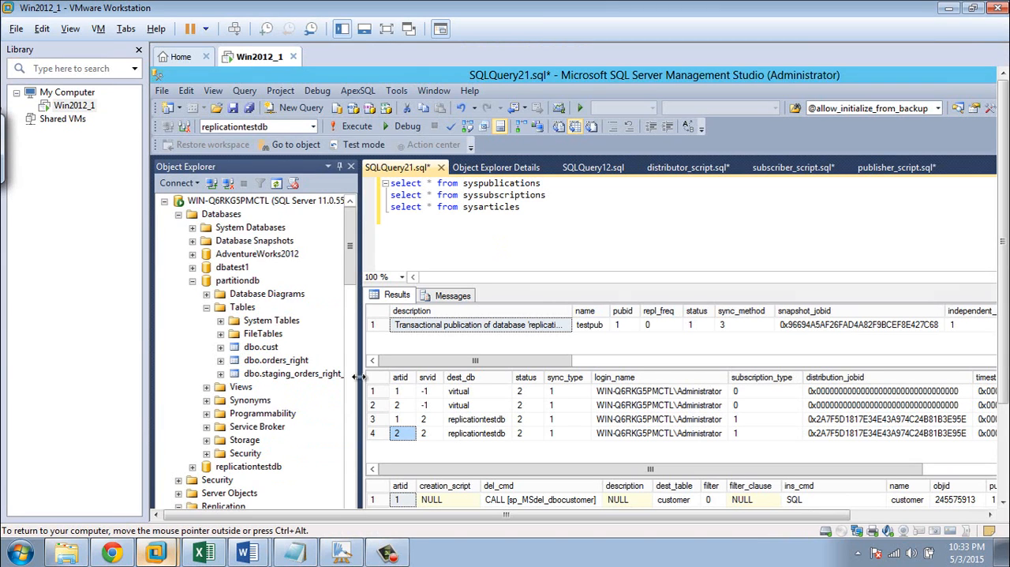
pyautogui.click(387, 21)
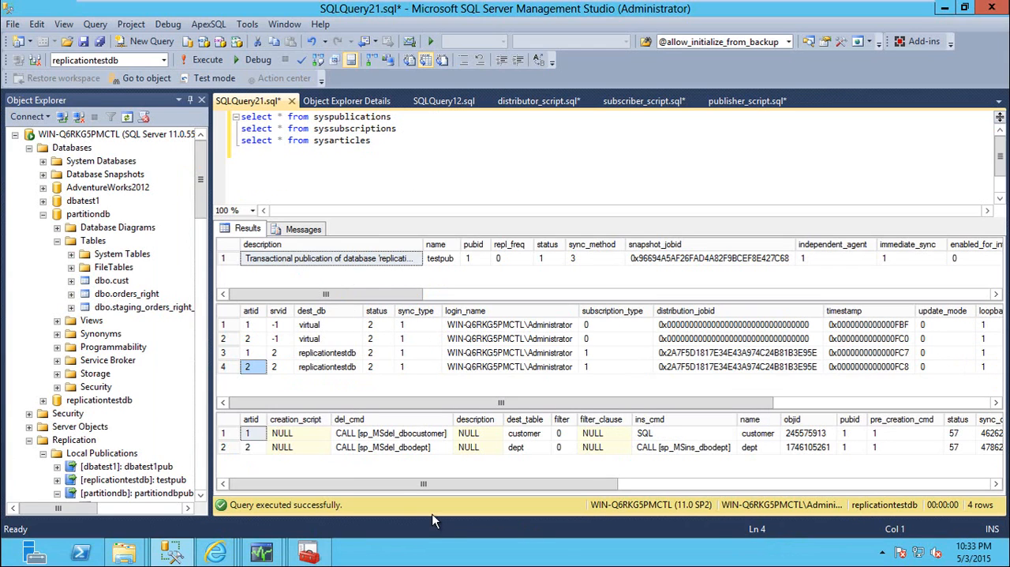
# Close SQLQuery21 without saving and list the distribution database's system tables on the SQLDIST instance with refreshed row counts
pyautogui.moveTo(200, 201); pyautogui.dragTo(204, 402)
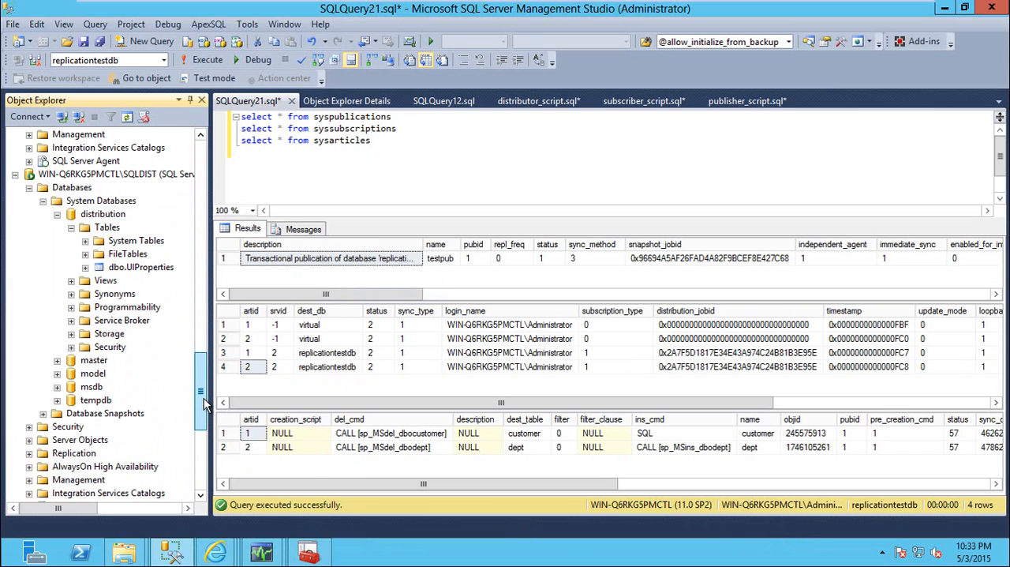
pyautogui.click(136, 241)
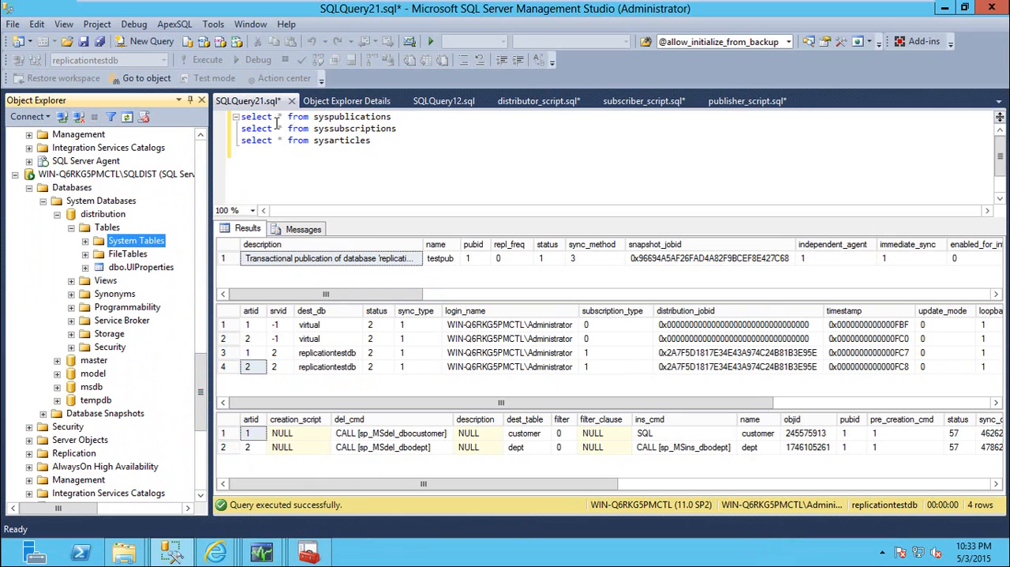
pyautogui.click(291, 101)
pyautogui.click(556, 364)
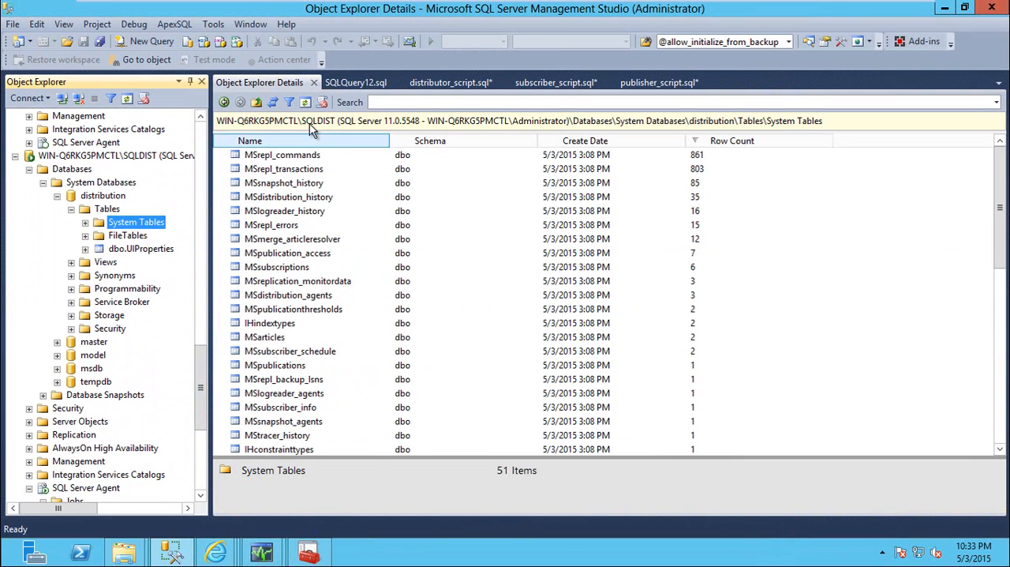
pyautogui.click(306, 104)
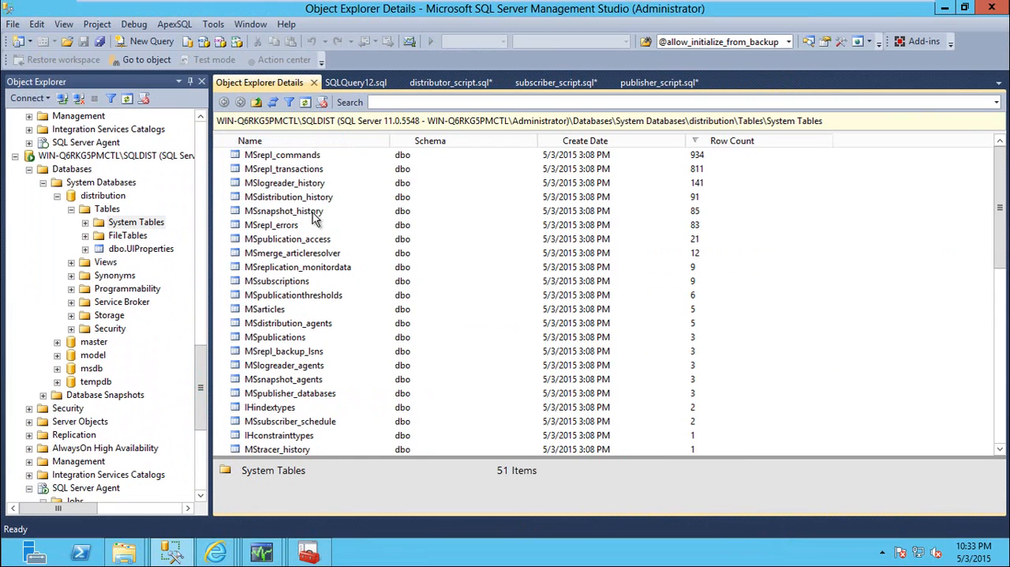
# Query the top 1000 rows of the MSlogreader_history system table in a new query window
pyautogui.click(273, 183)
pyautogui.rightClick(300, 184)
pyautogui.click(375, 229)
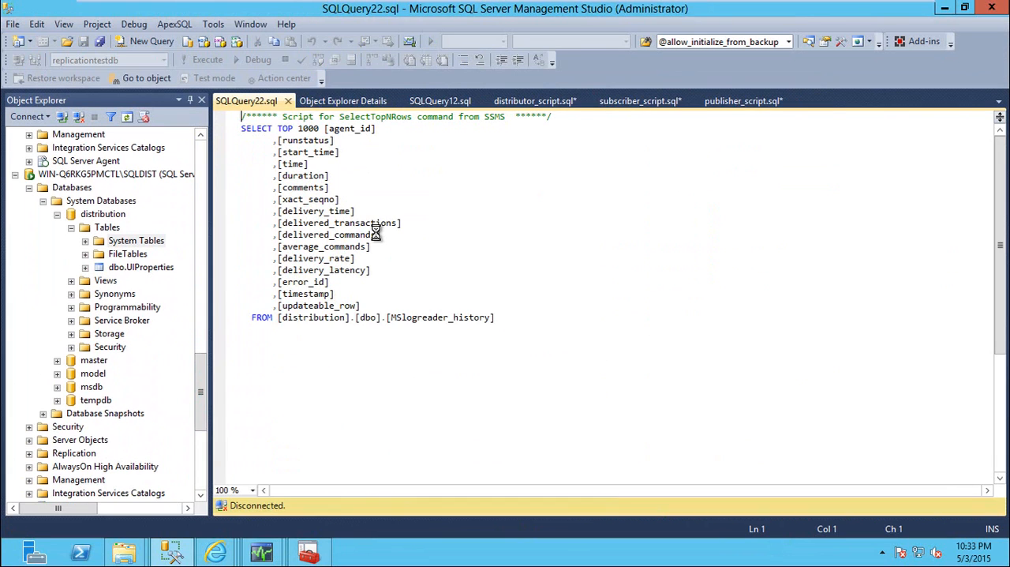
# Add "order by time desc" to the MSlogreader_history query, run it, and highlight the table name in the FROM clause
pyautogui.scroll(-3, 552, 249)
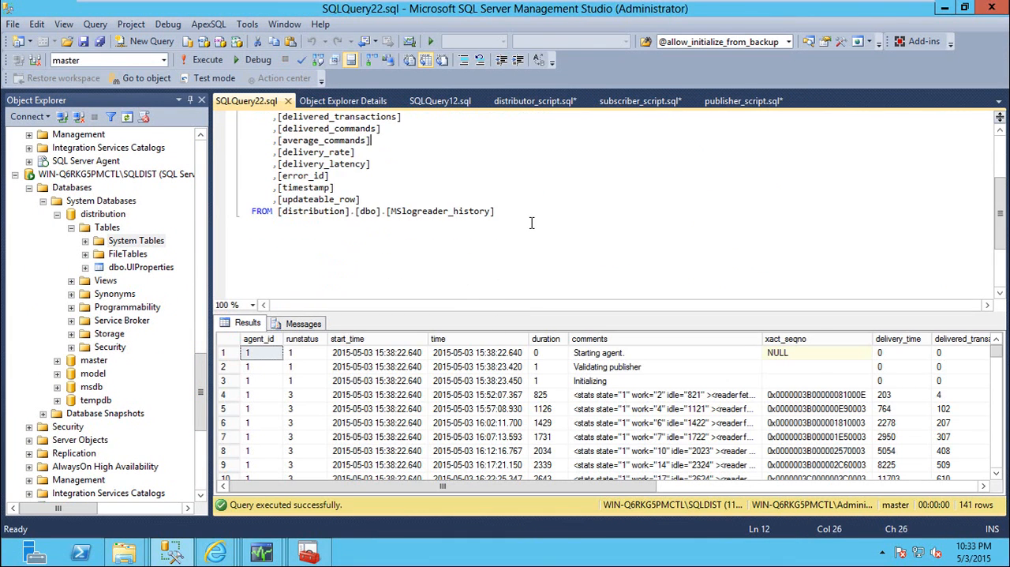
pyautogui.press('Return')
pyautogui.write('order b')
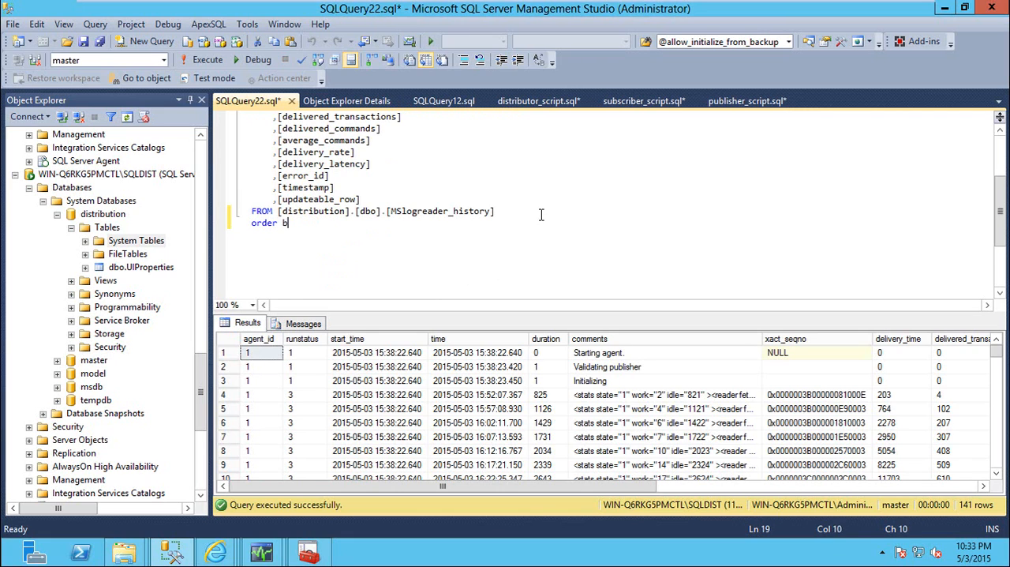
pyautogui.write('y time desc')
pyautogui.press('Return')
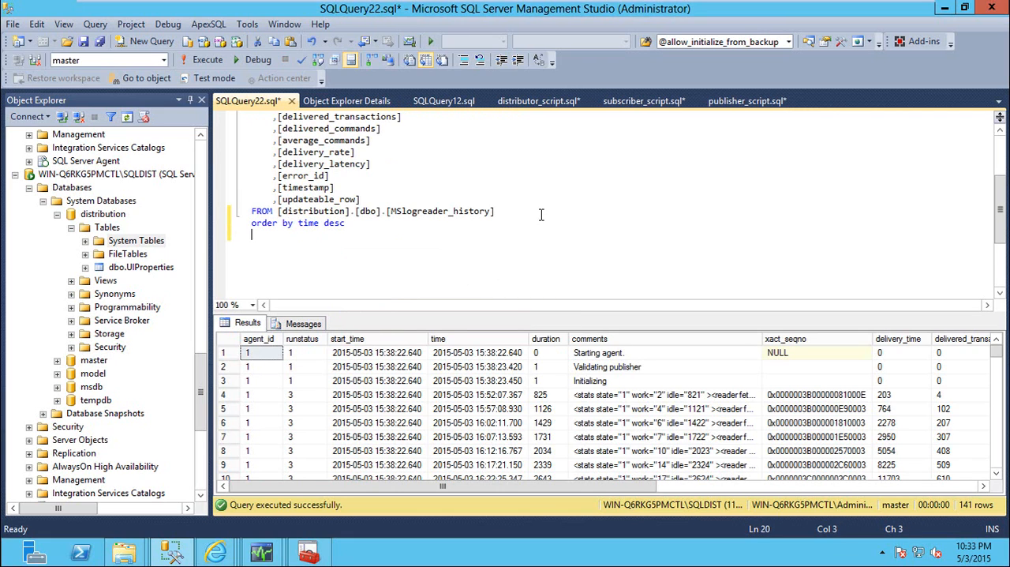
pyautogui.press('F5')
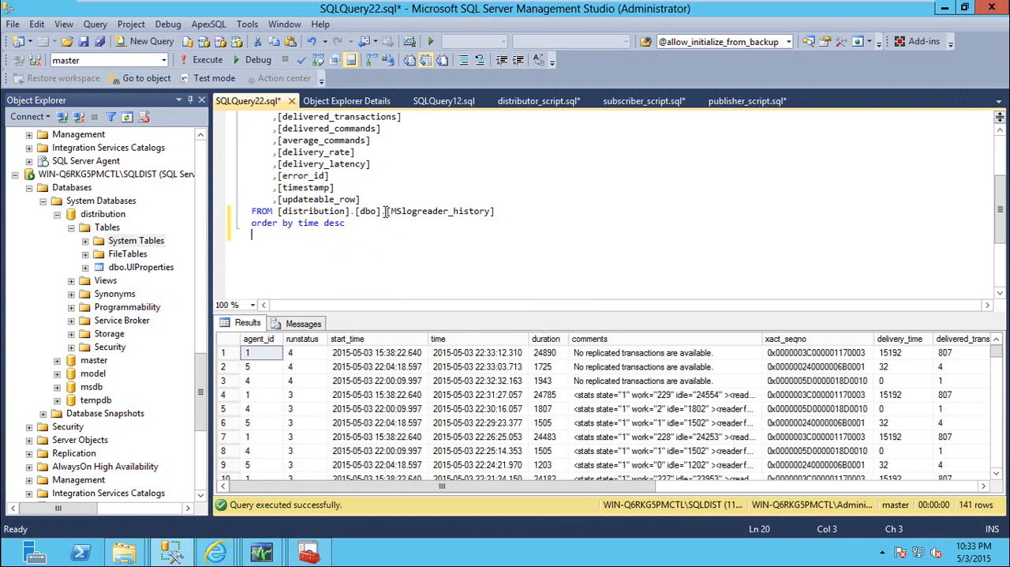
pyautogui.moveTo(414, 211); pyautogui.dragTo(499, 215)
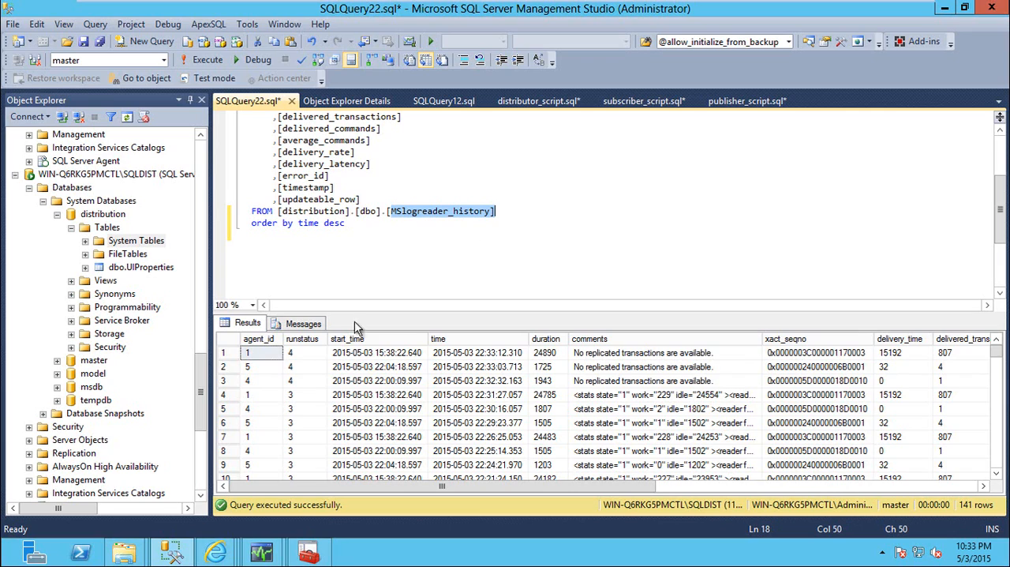
# Check the properties of the WIN-Q6RKG5PMCTL-dbatest1-4 job, and list all SQLDIST SQL Server Agent jobs with their status in Object Explorer Details
pyautogui.moveTo(201, 371); pyautogui.dragTo(202, 462)
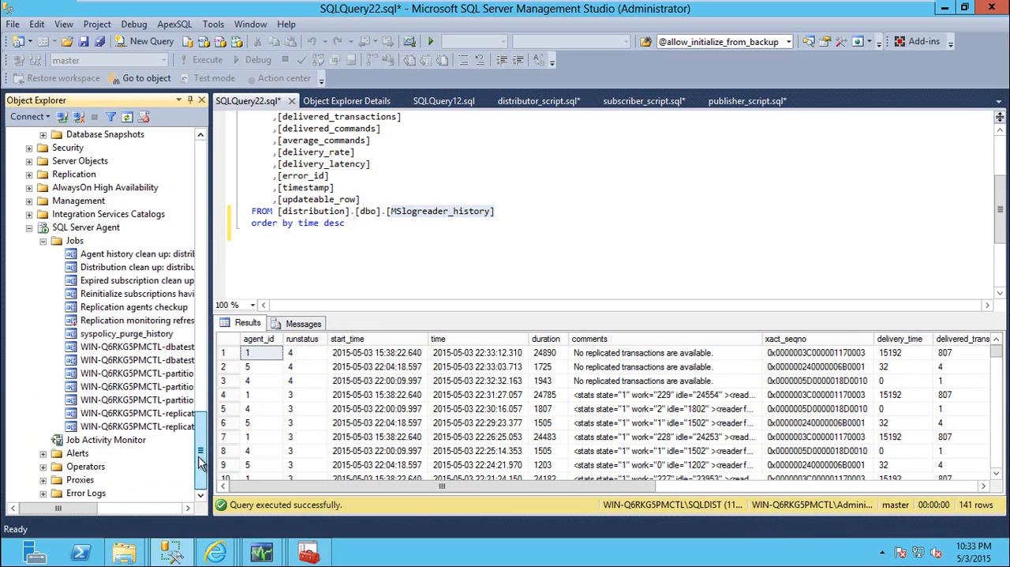
pyautogui.doubleClick(169, 347)
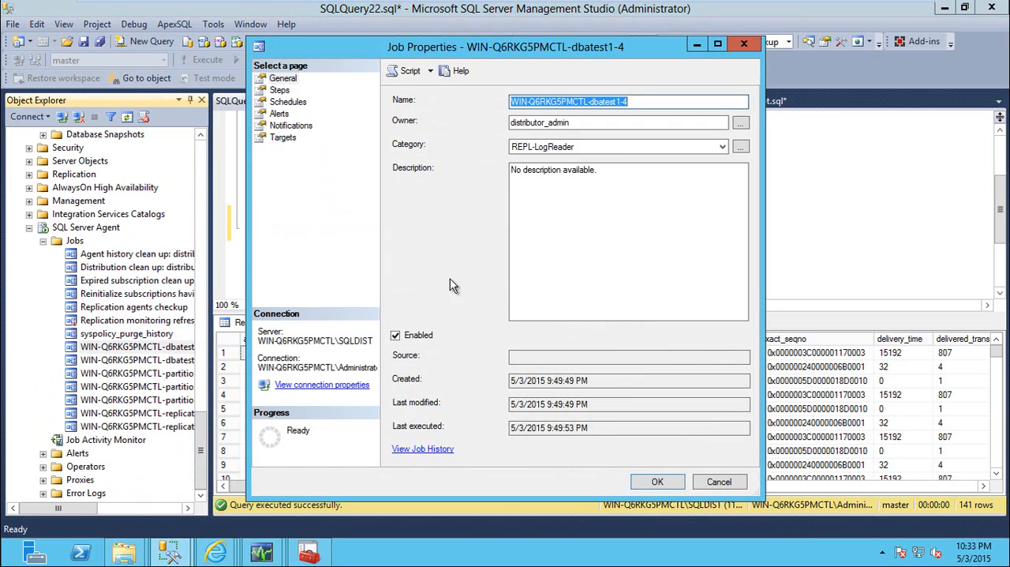
pyautogui.press('Escape')
pyautogui.click(76, 241)
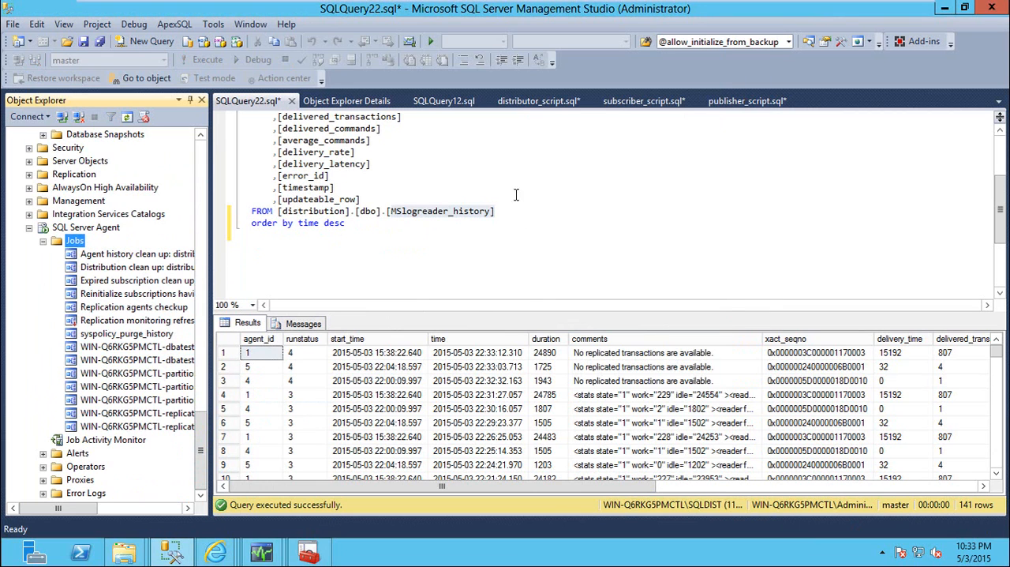
pyautogui.click(379, 102)
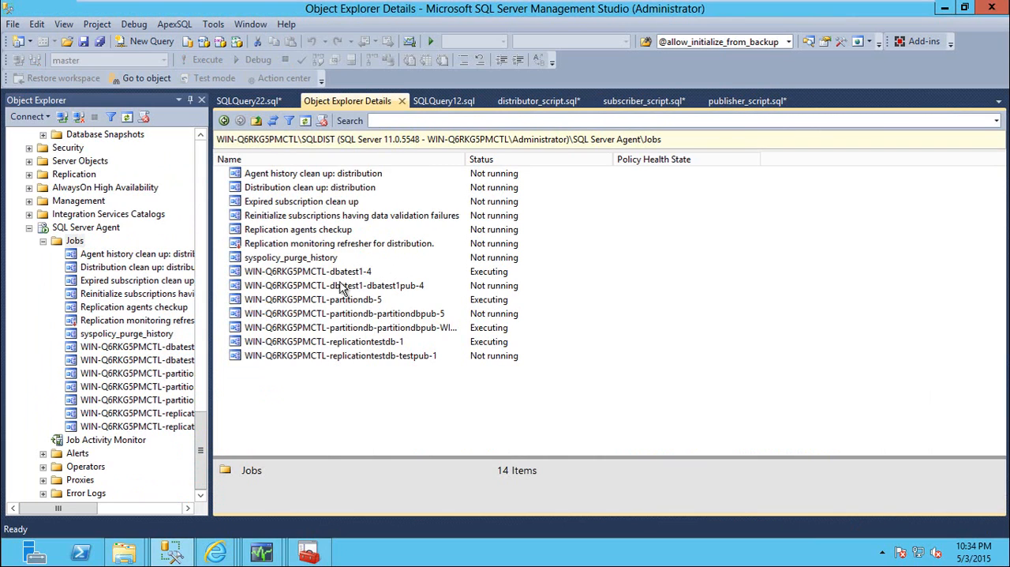
# Stop the WIN-Q6RKG5PMCTL-dbatest1-4 log reader job
pyautogui.rightClick(326, 272)
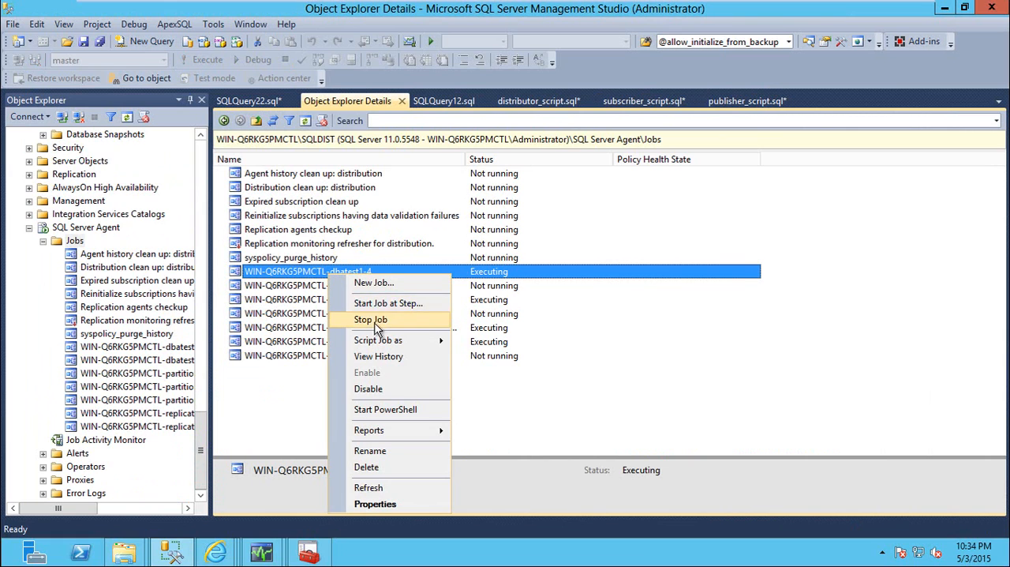
pyautogui.click(371, 318)
pyautogui.click(613, 338)
# Rerun the MSlogreader_history query in SQLQuery22 and examine the comments and runstatus of the stopped agent's newest row
pyautogui.click(248, 101)
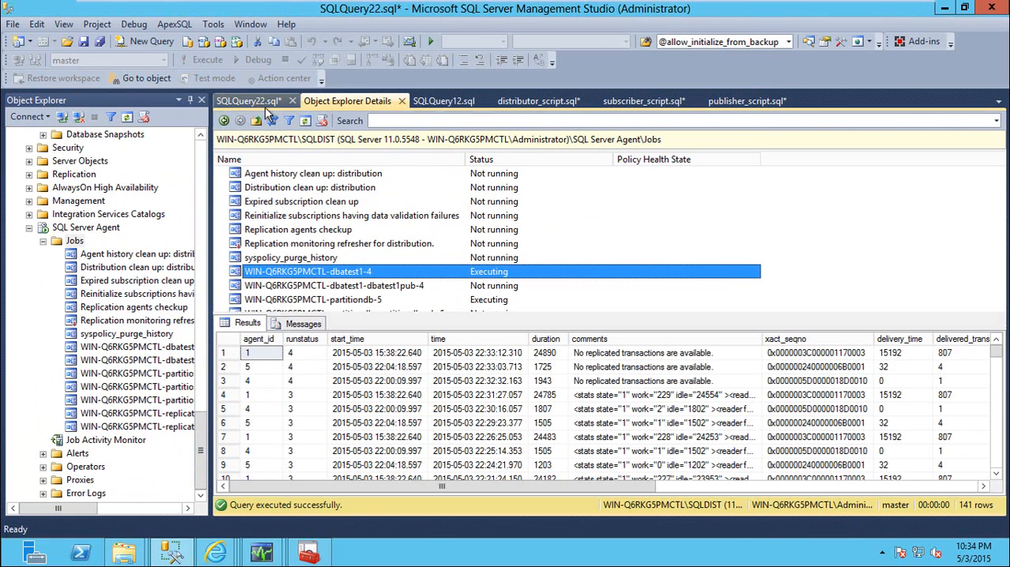
pyautogui.click(437, 230)
pyautogui.press('F5')
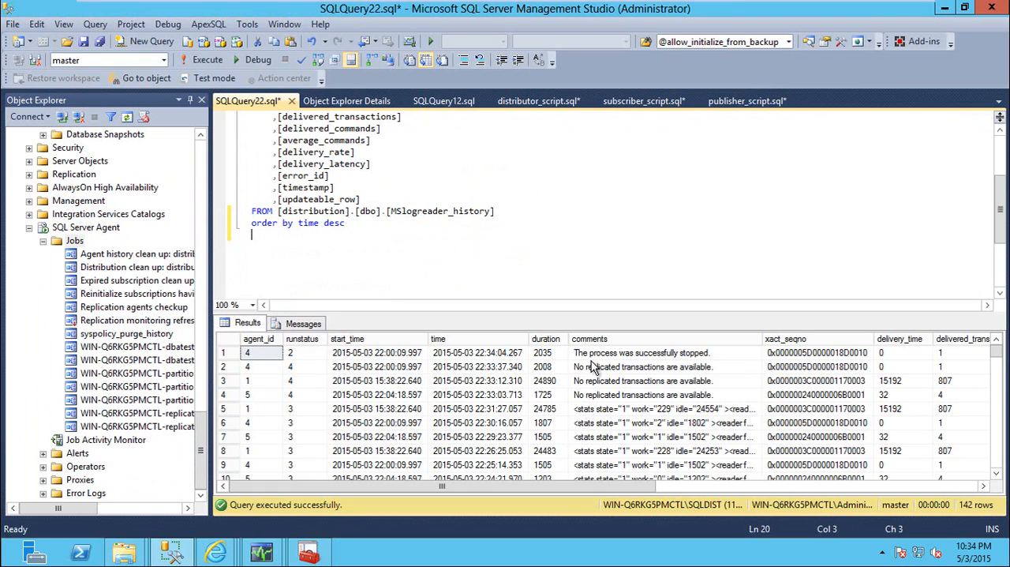
pyautogui.click(646, 357)
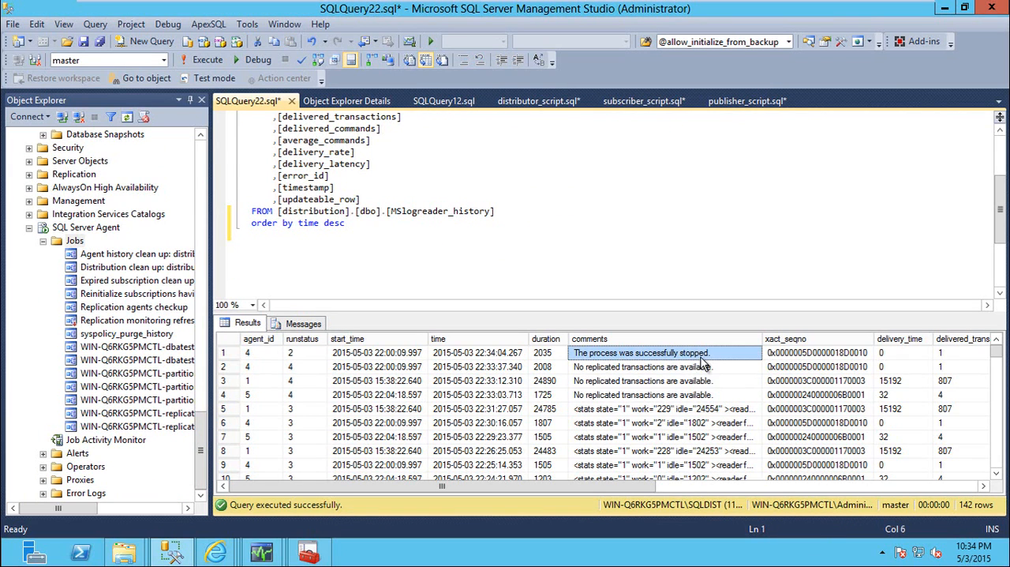
pyautogui.press('F5')
pyautogui.click(652, 370)
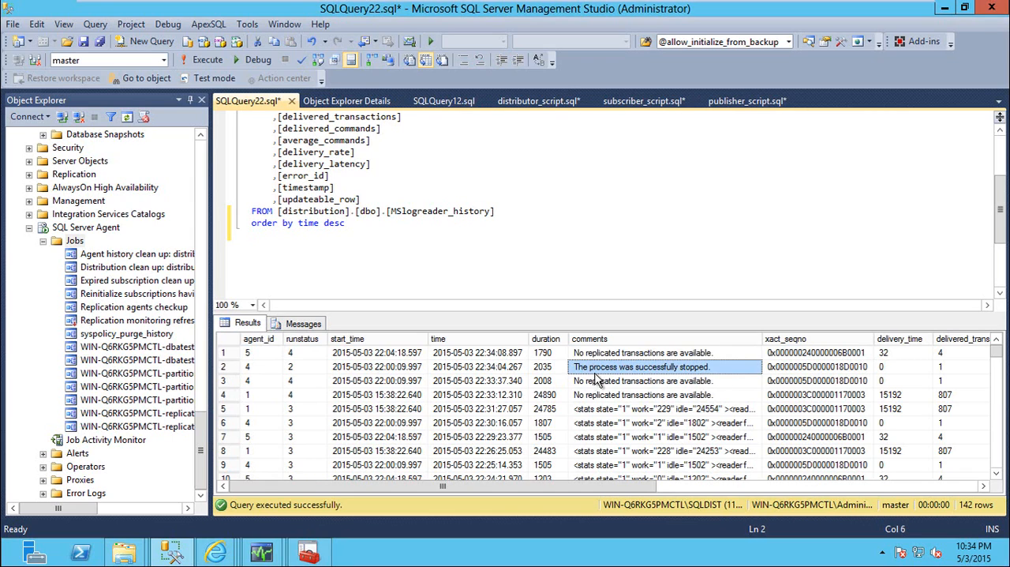
pyautogui.click(296, 369)
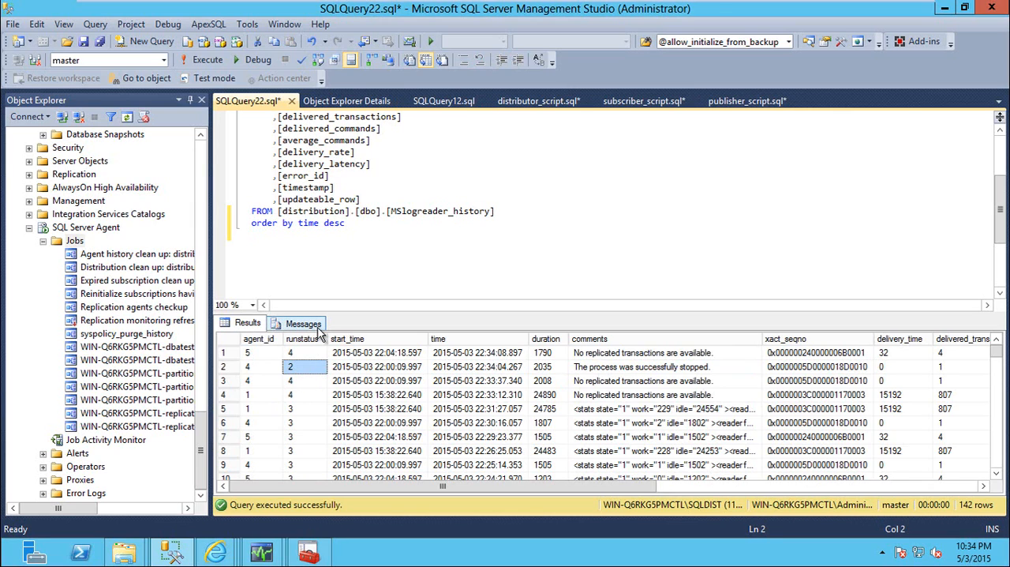
# Refresh the MSlogreader_history results, compare runstatus and comments across the latest rows, and highlight the table name in the query
pyautogui.press('F5')
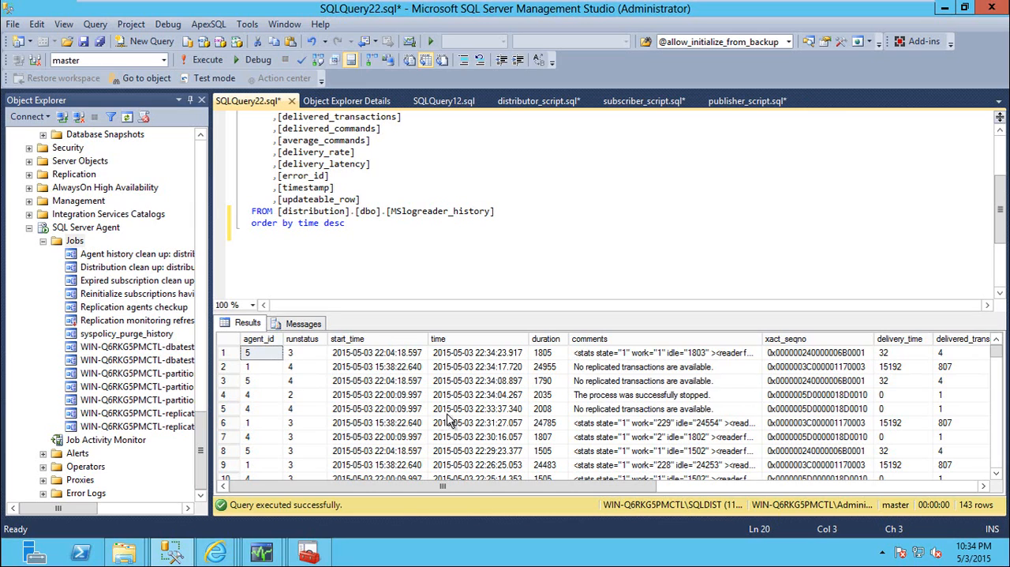
pyautogui.click(304, 398)
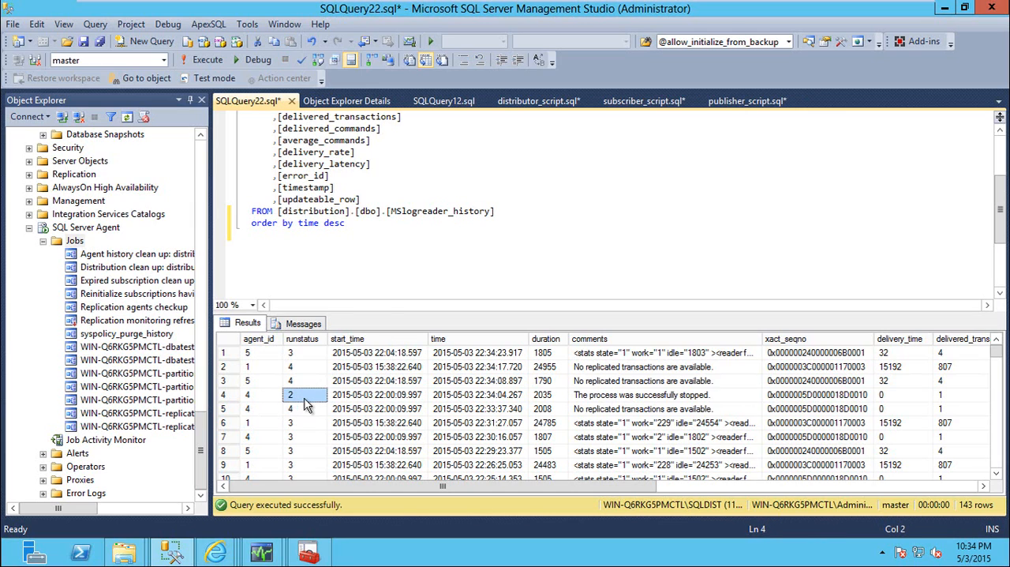
pyautogui.press('F5')
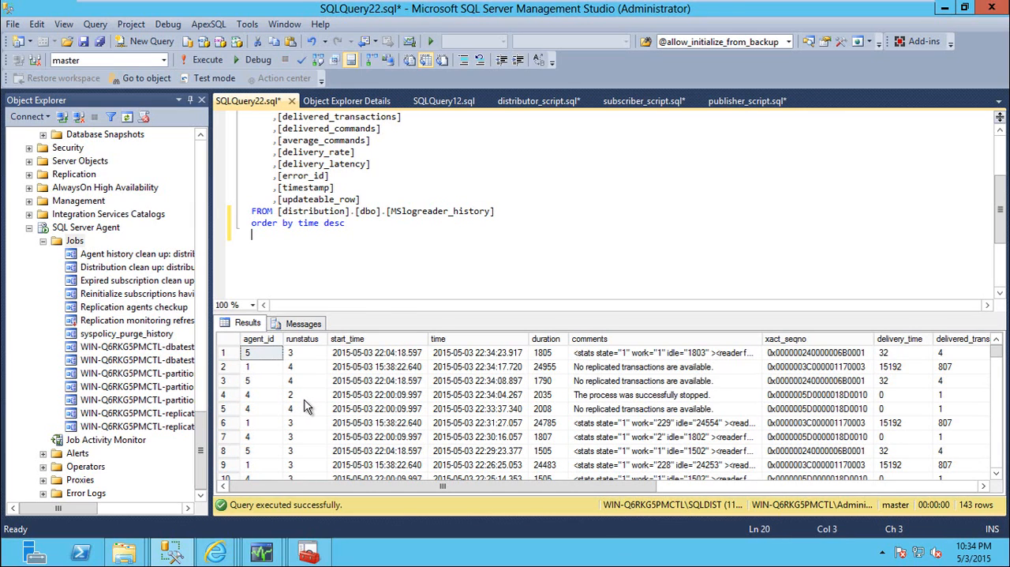
pyautogui.click(645, 398)
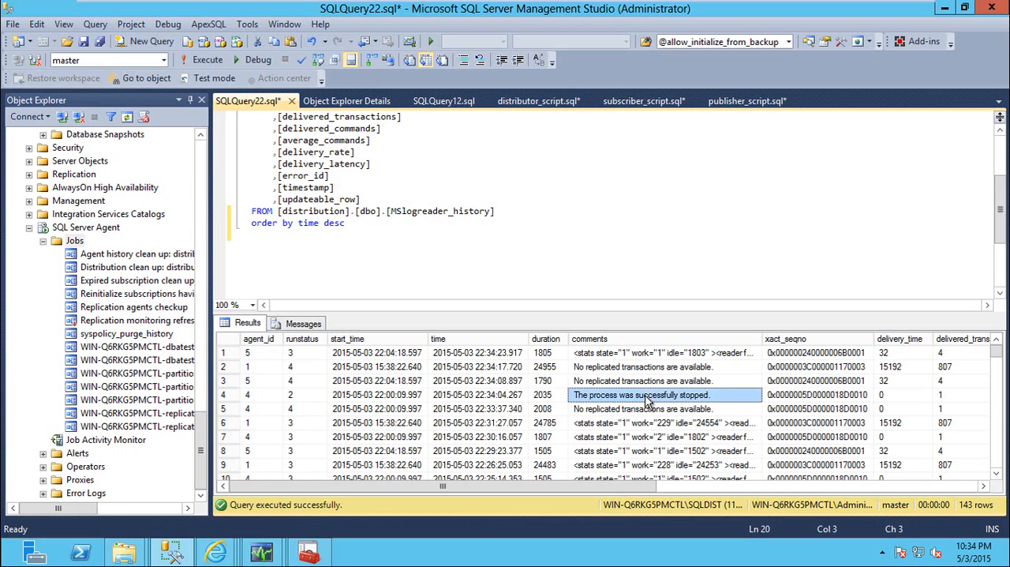
pyautogui.click(298, 396)
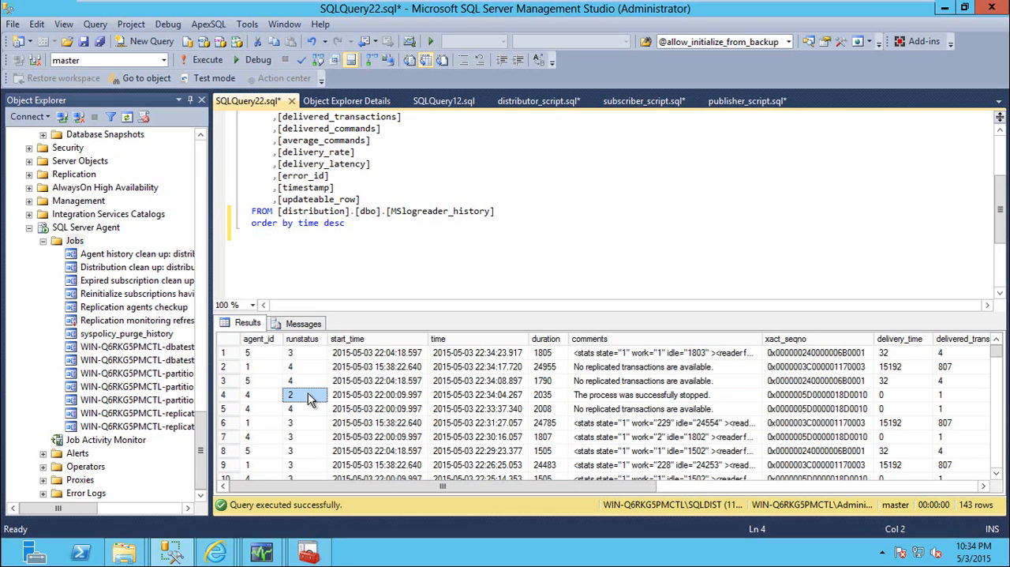
pyautogui.click(685, 382)
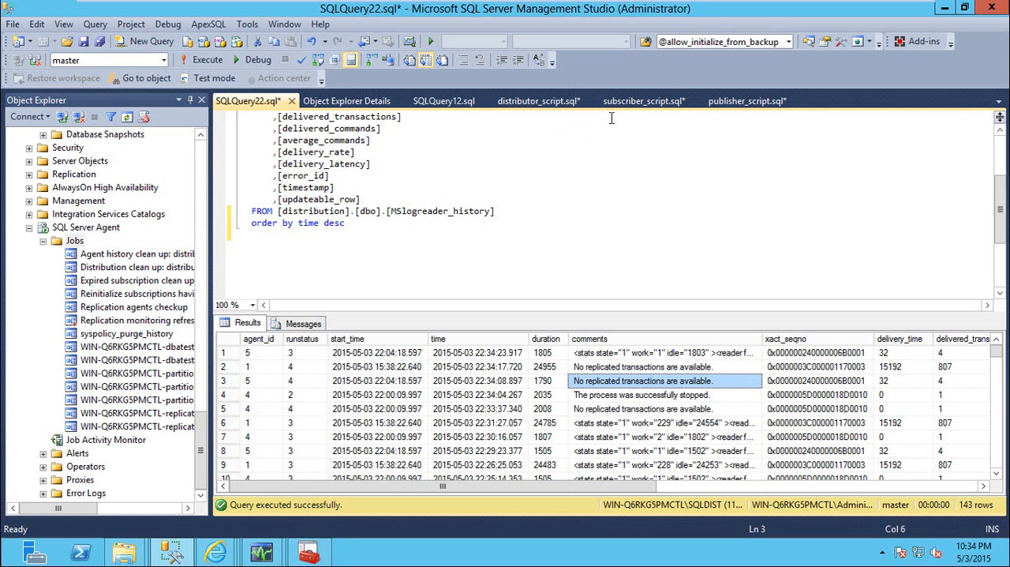
pyautogui.moveTo(389, 211); pyautogui.dragTo(492, 212)
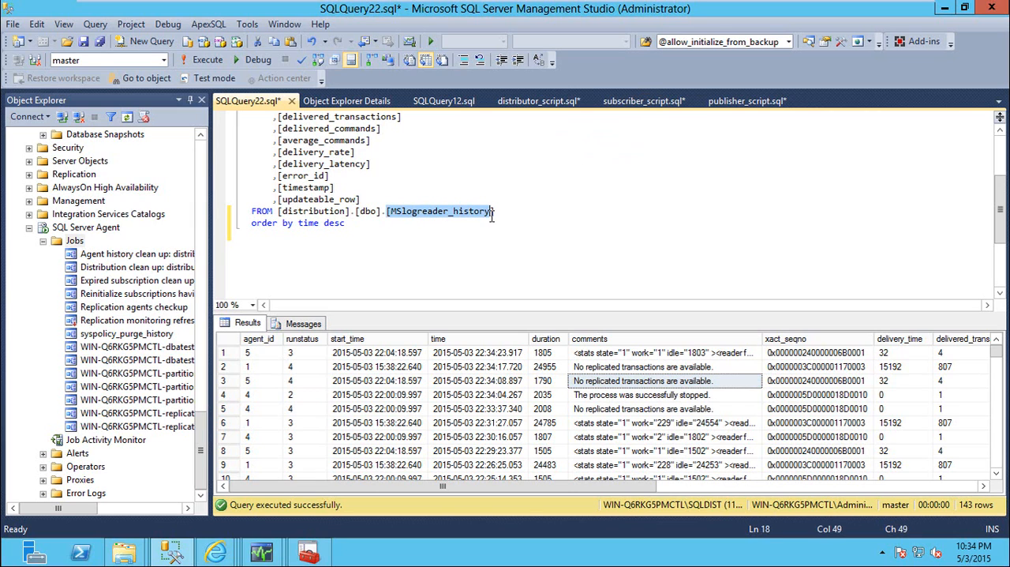
# Start the WIN-Q6RKG5PMCTL-dbatest1-4 log reader job from the SQLDIST job list
pyautogui.click(727, 103)
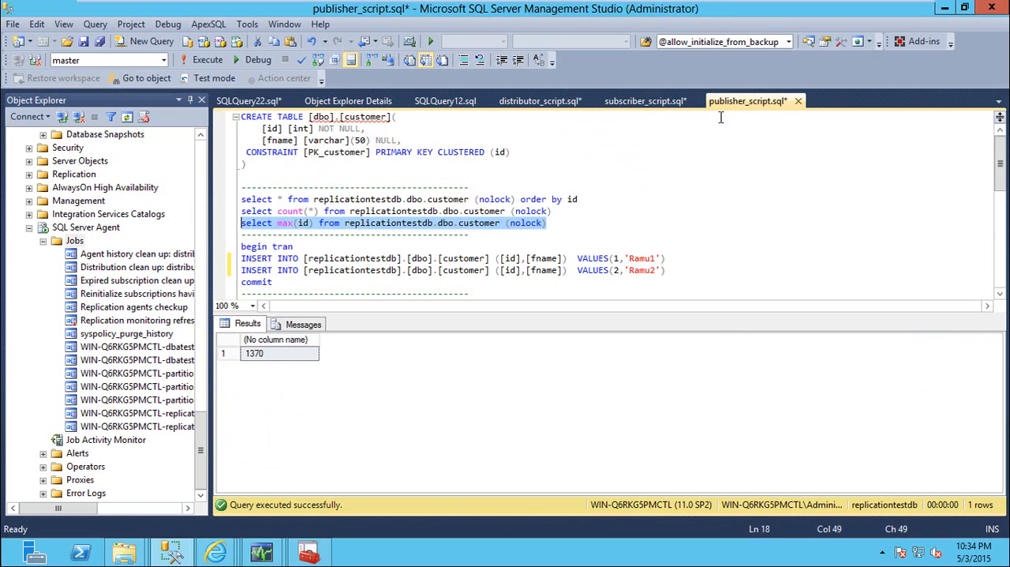
pyautogui.click(339, 103)
pyautogui.rightClick(346, 270)
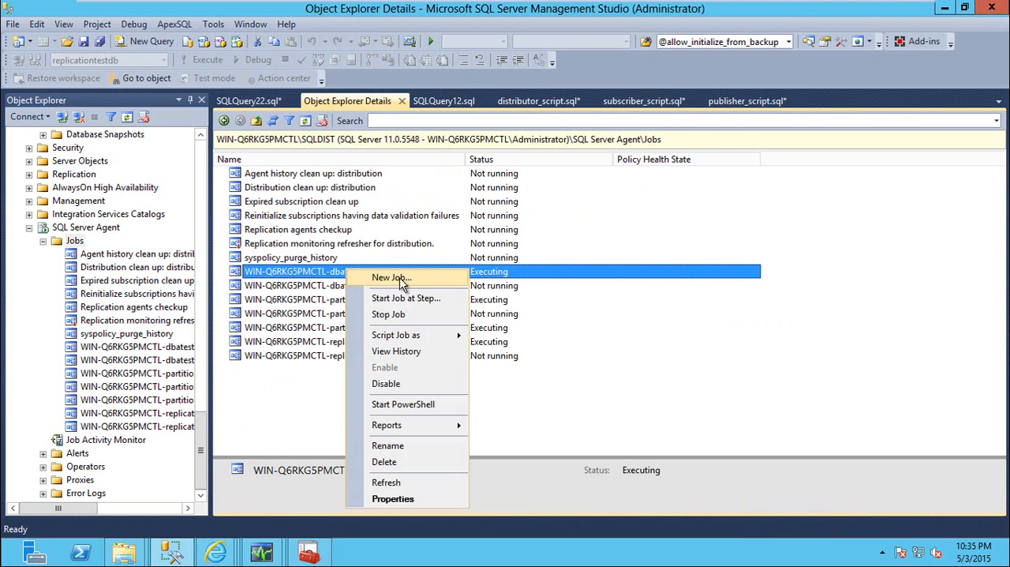
pyautogui.click(395, 298)
pyautogui.click(529, 389)
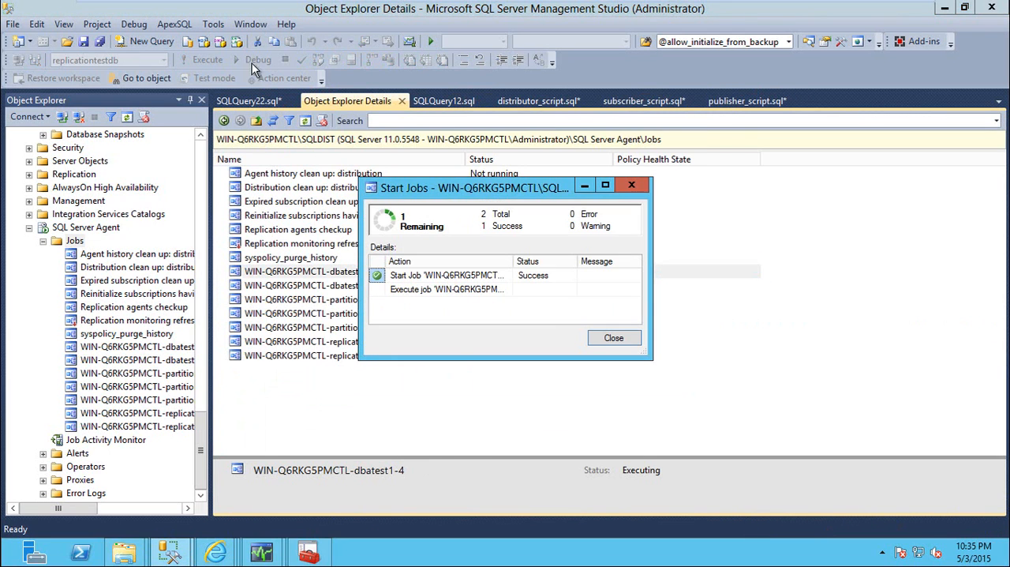
pyautogui.click(600, 338)
# Rerun the MSlogreader_history query and examine the comments of the restarted agent's startup rows
pyautogui.click(260, 103)
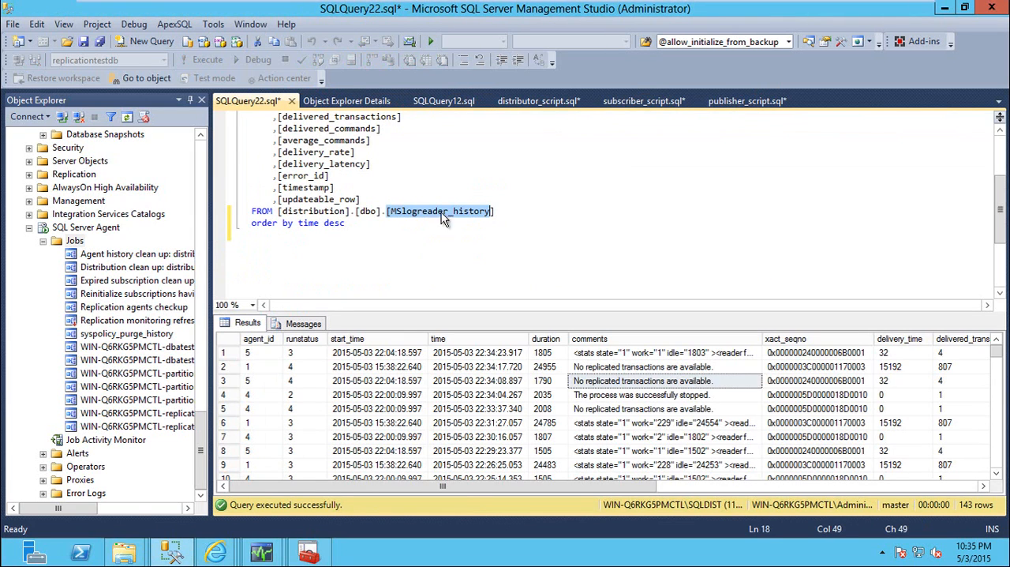
pyautogui.click(455, 232)
pyautogui.press('F5')
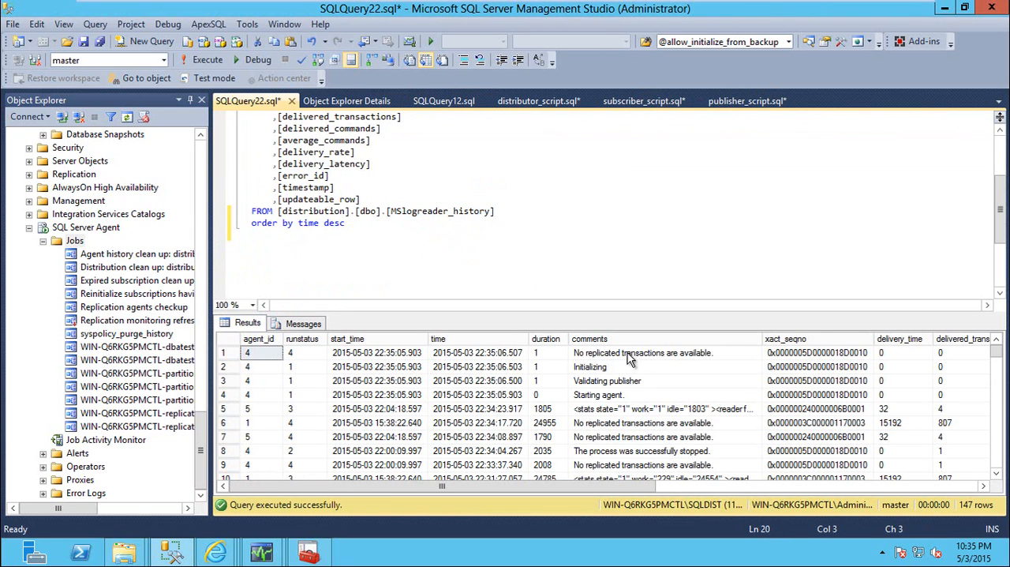
pyautogui.click(629, 354)
pyautogui.click(601, 367)
pyautogui.click(601, 381)
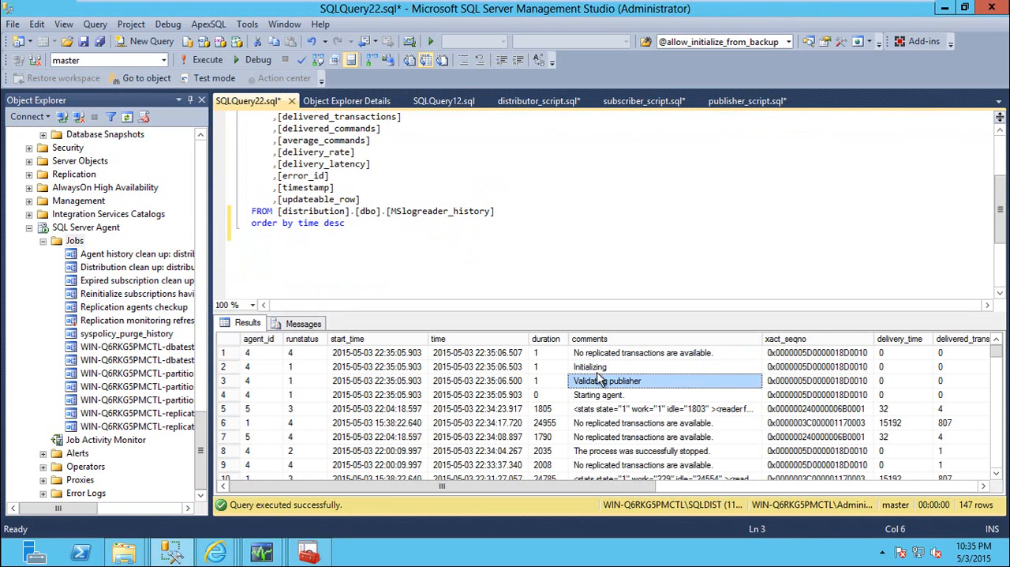
pyautogui.click(601, 395)
pyautogui.press('F5')
# Check the properties of the WIN-Q6RKG5PMCTL-partitiondb-5 log reader job and stop the job
pyautogui.press('F7')
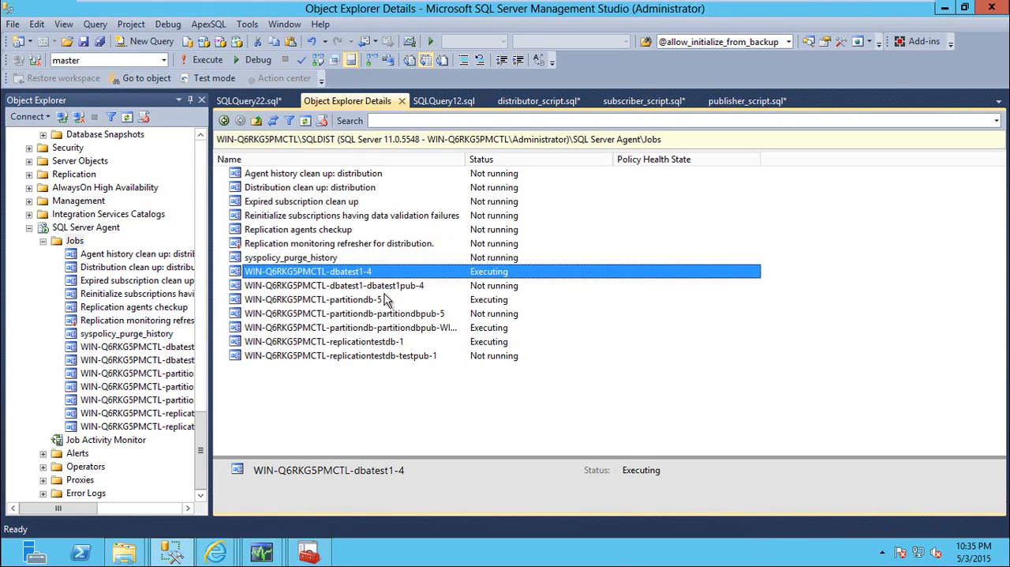
pyautogui.doubleClick(374, 303)
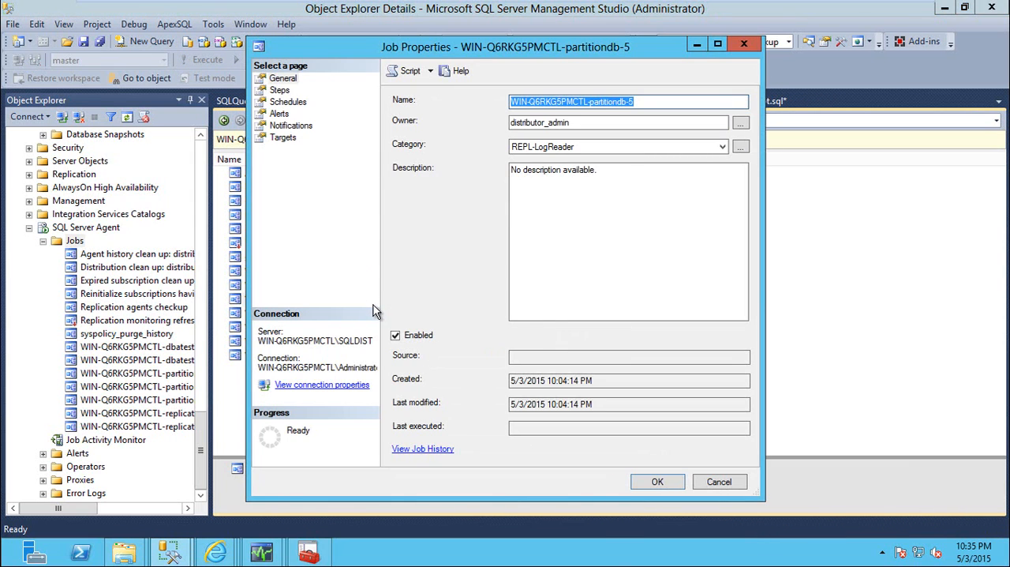
pyautogui.press('Escape')
pyautogui.rightClick(374, 300)
pyautogui.click(411, 340)
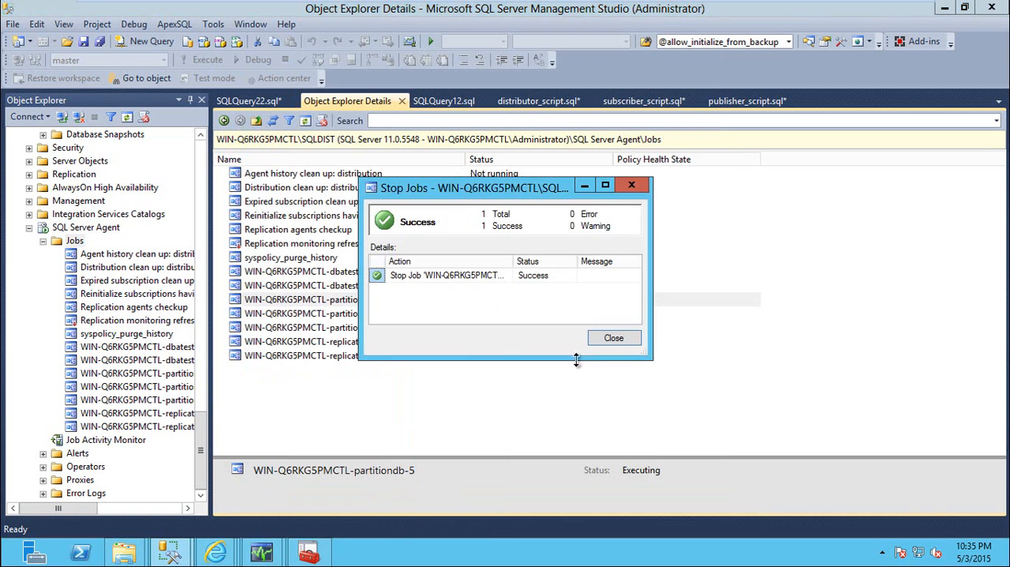
pyautogui.click(614, 338)
# Rerun the MSlogreader_history query and examine the agent_id, runstatus and comments of the newly stopped agent's latest row
pyautogui.click(248, 101)
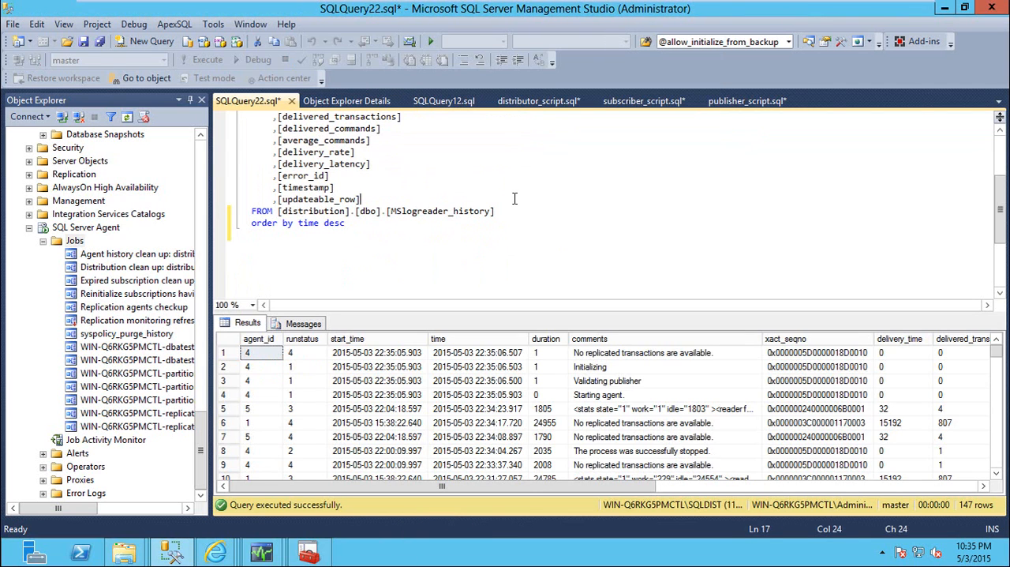
pyautogui.press('F5')
pyautogui.click(632, 356)
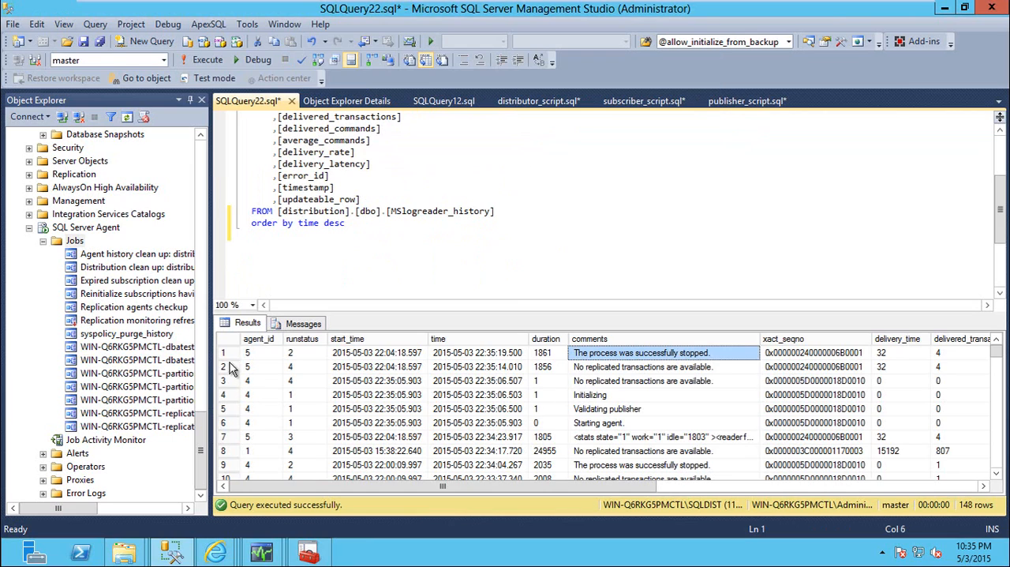
pyautogui.click(293, 357)
pyautogui.click(261, 355)
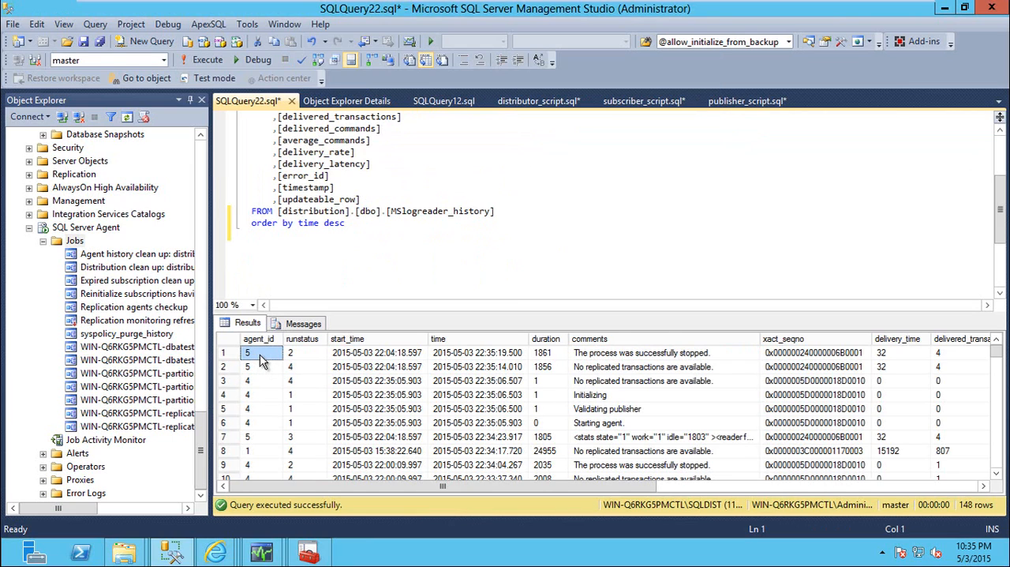
pyautogui.click(252, 425)
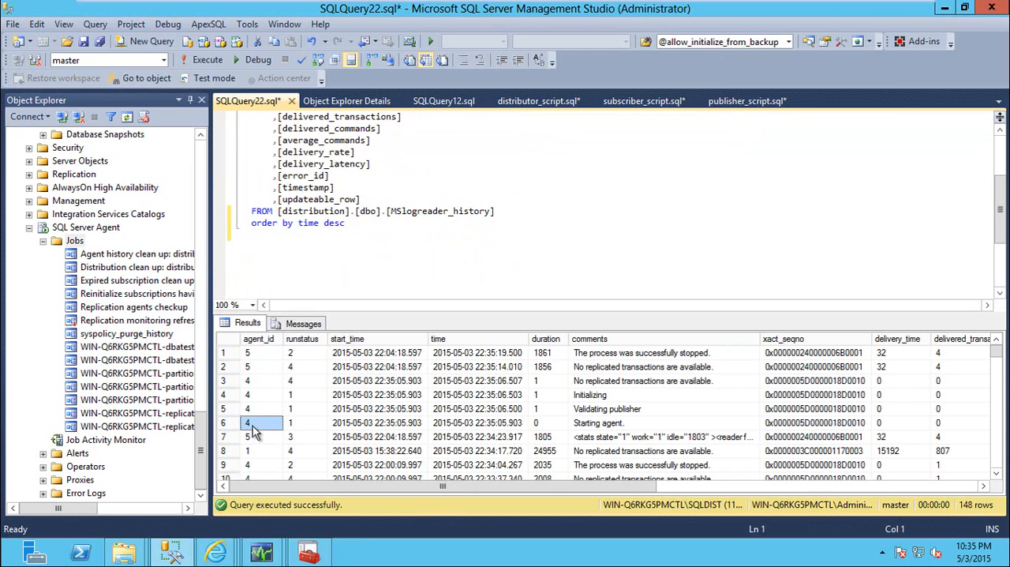
pyautogui.click(261, 355)
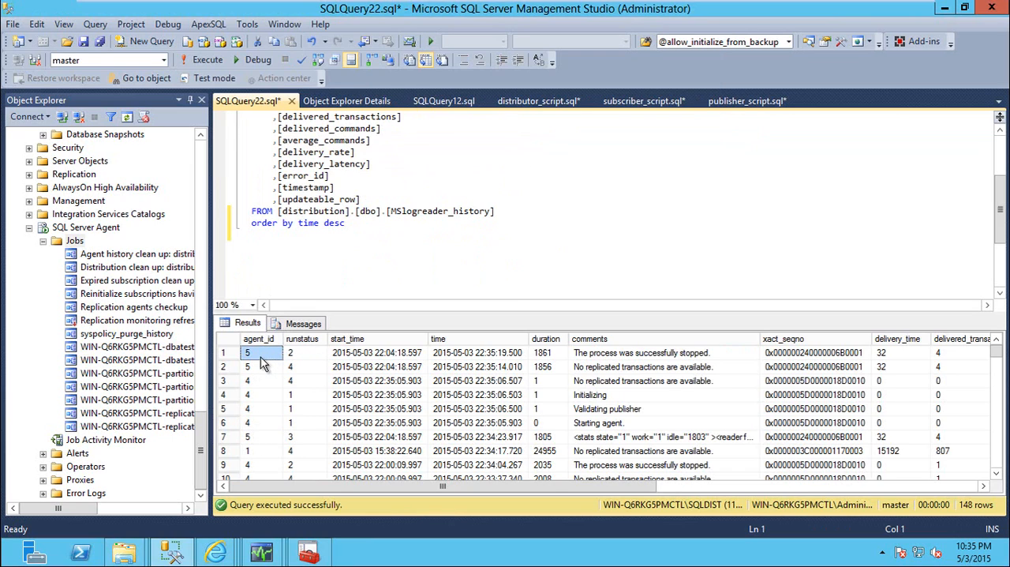
pyautogui.click(295, 356)
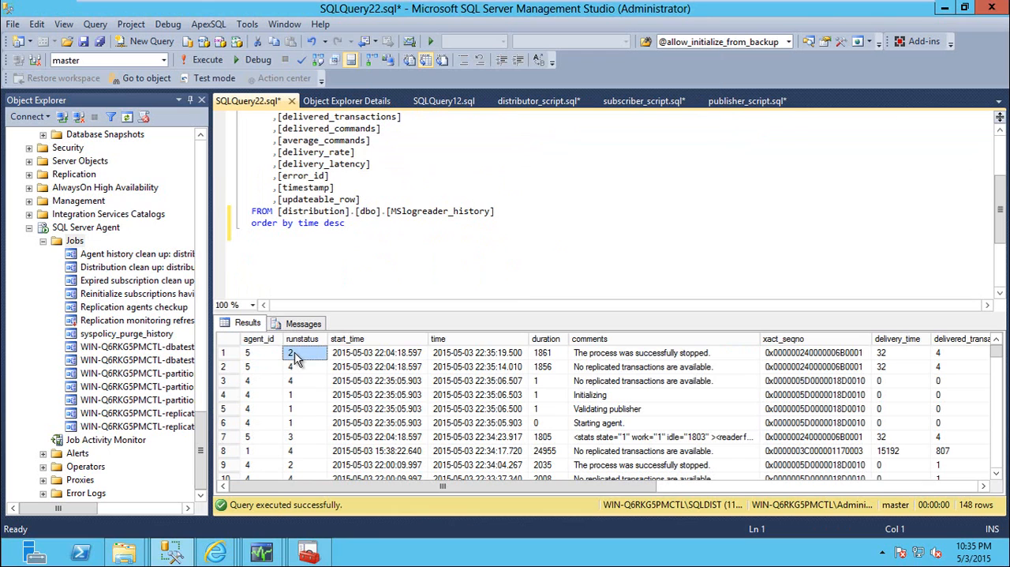
# Start the WIN-Q6RKG5PMCTL-partitiondb-5 job at step 1 from the SQLDIST job list
pyautogui.click(340, 97)
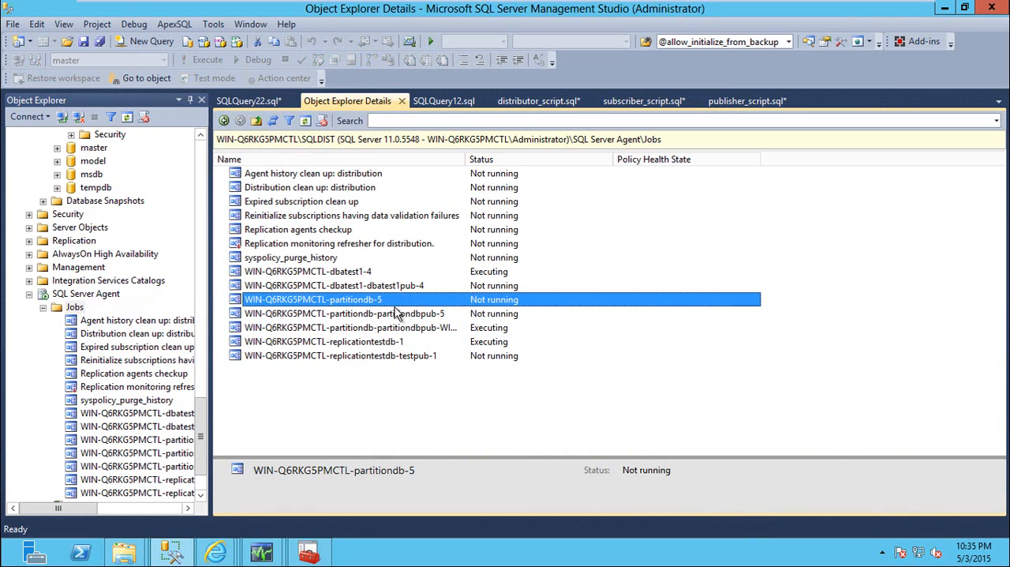
pyautogui.rightClick(395, 300)
pyautogui.click(450, 328)
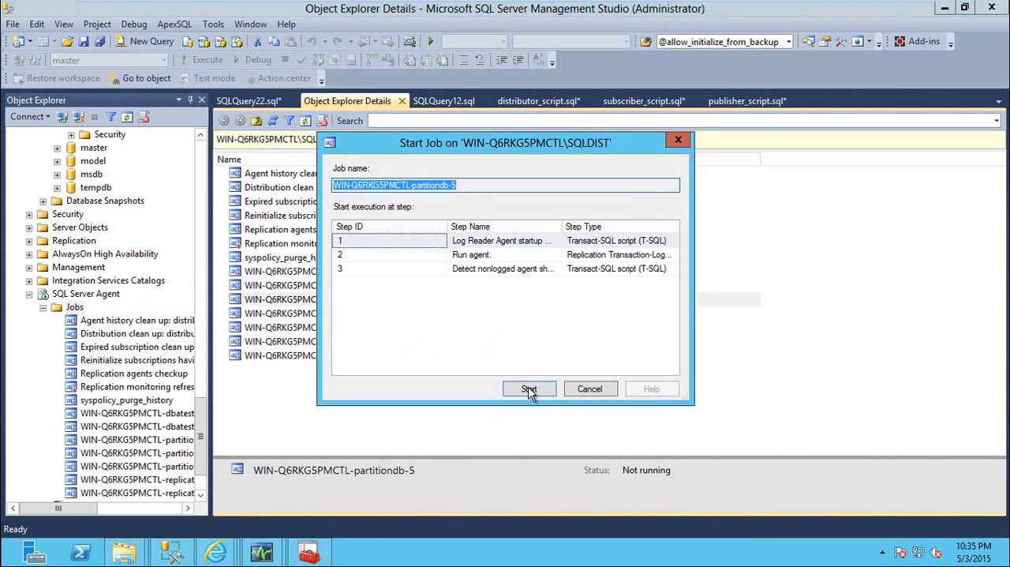
pyautogui.click(527, 388)
pyautogui.click(612, 335)
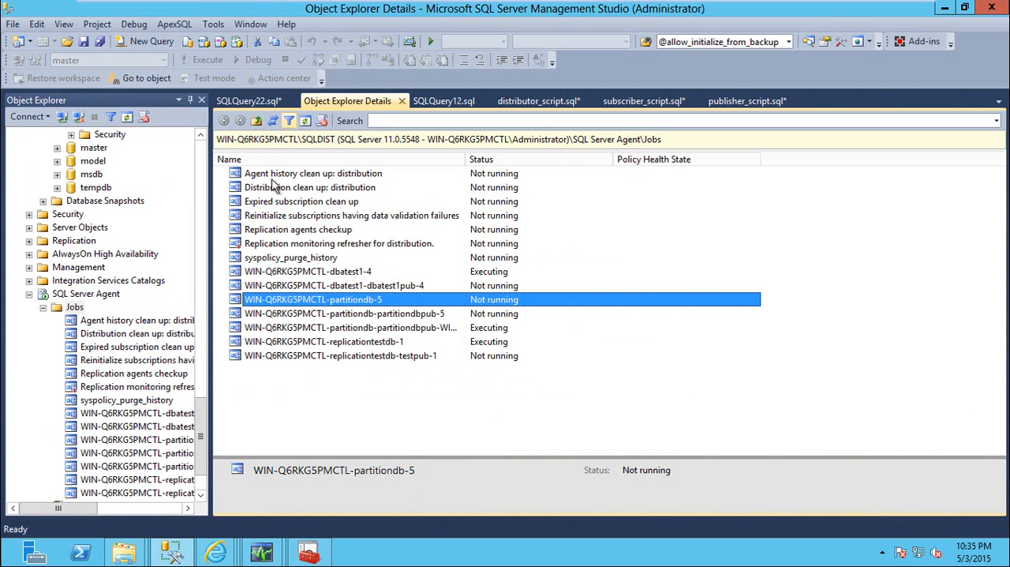
# Refresh the distribution database's system tables on SQLDIST and select the top 1000 rows of MSdistribution_history
pyautogui.moveTo(199, 418); pyautogui.dragTo(195, 345)
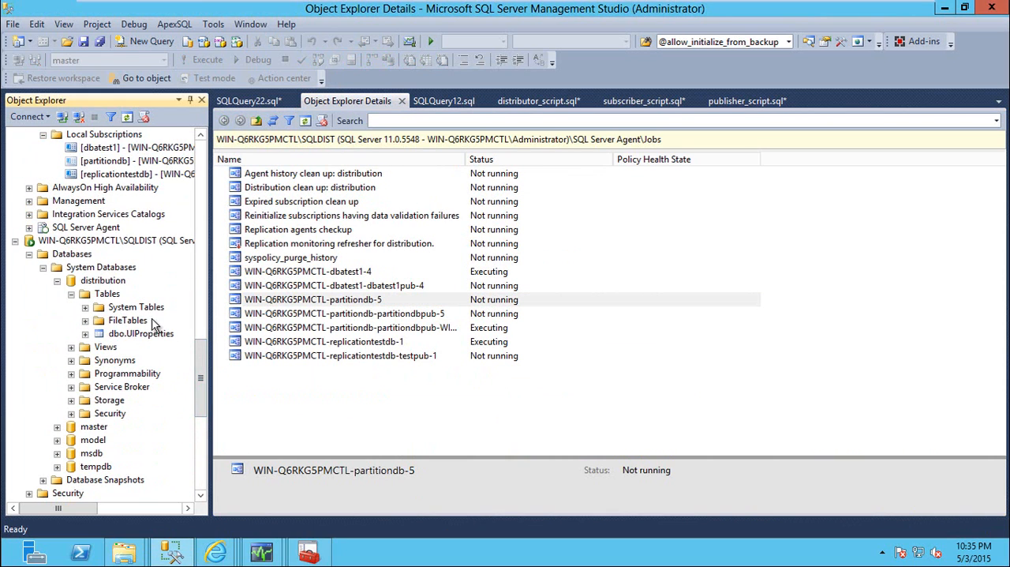
pyautogui.click(135, 307)
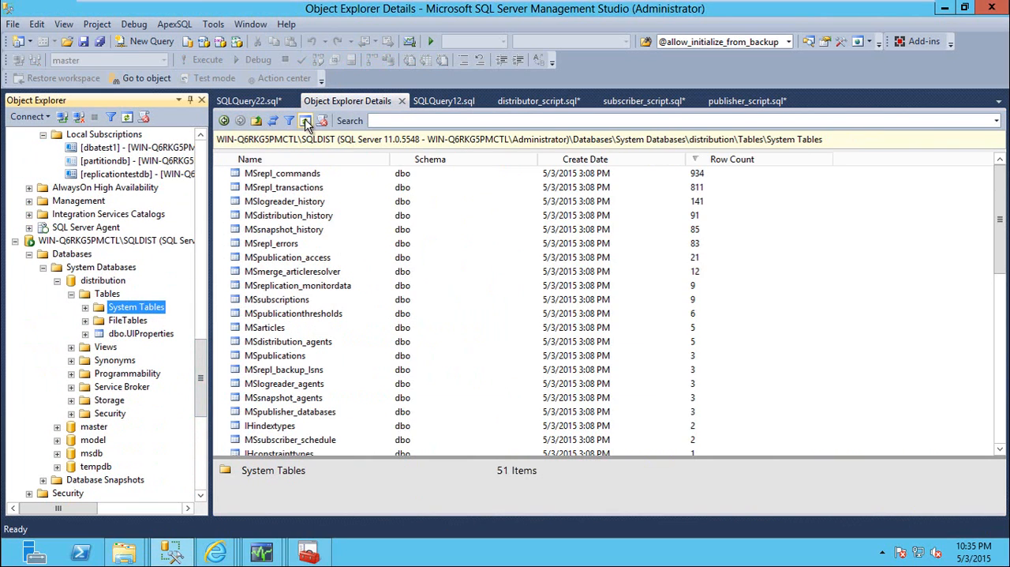
pyautogui.click(287, 207)
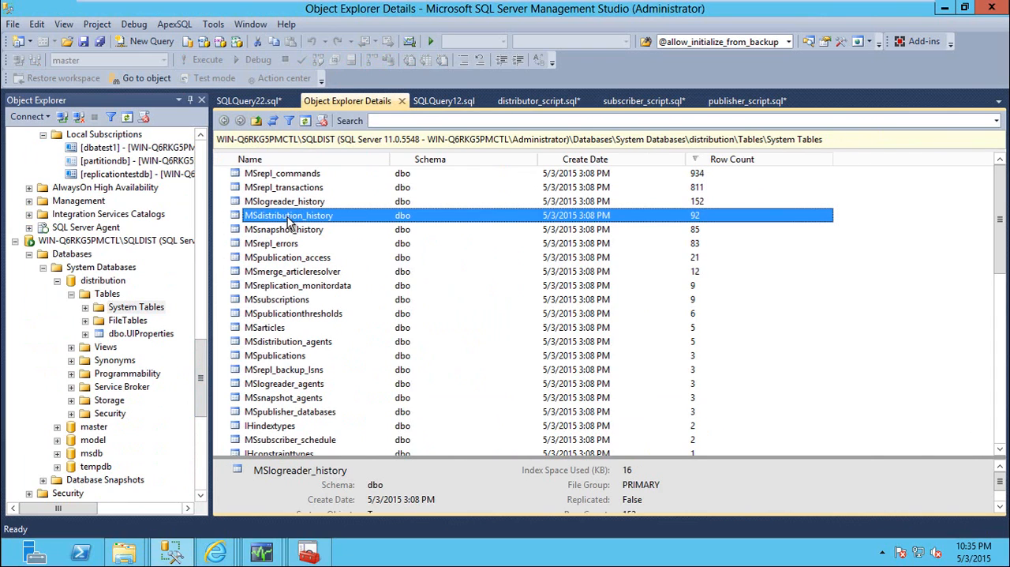
pyautogui.click(289, 221)
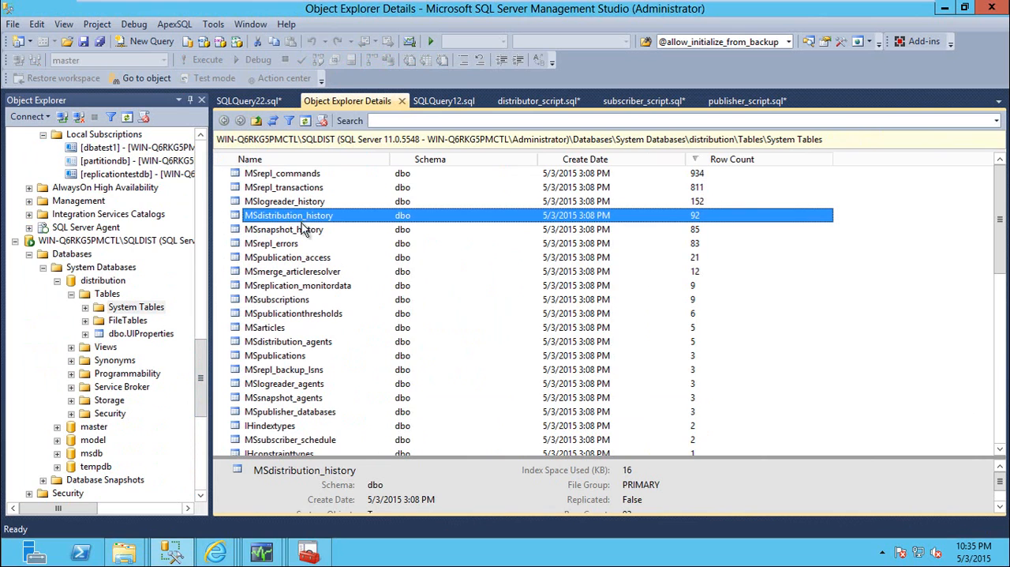
pyautogui.click(304, 229)
pyautogui.click(319, 216)
pyautogui.rightClick(326, 218)
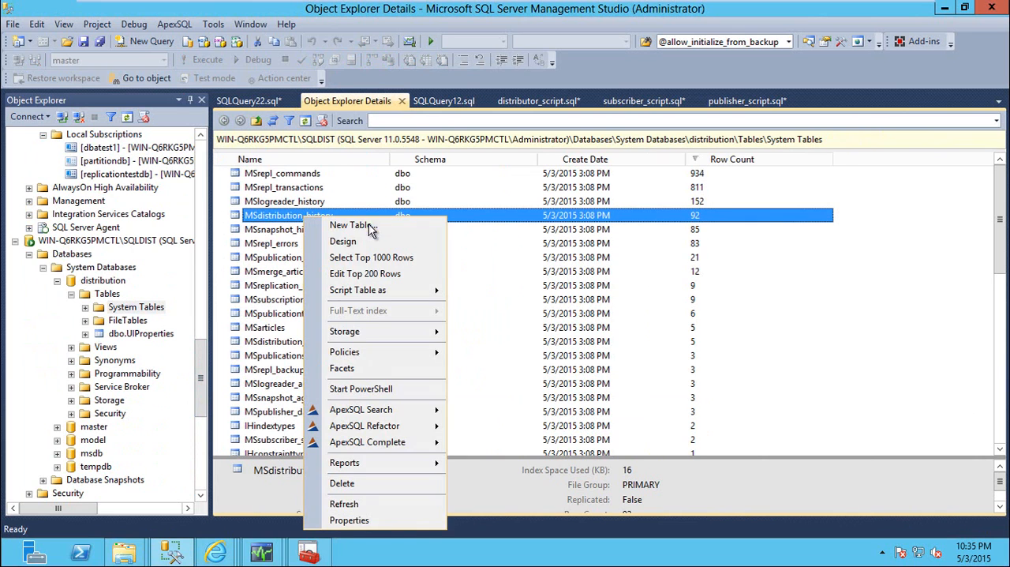
pyautogui.click(367, 257)
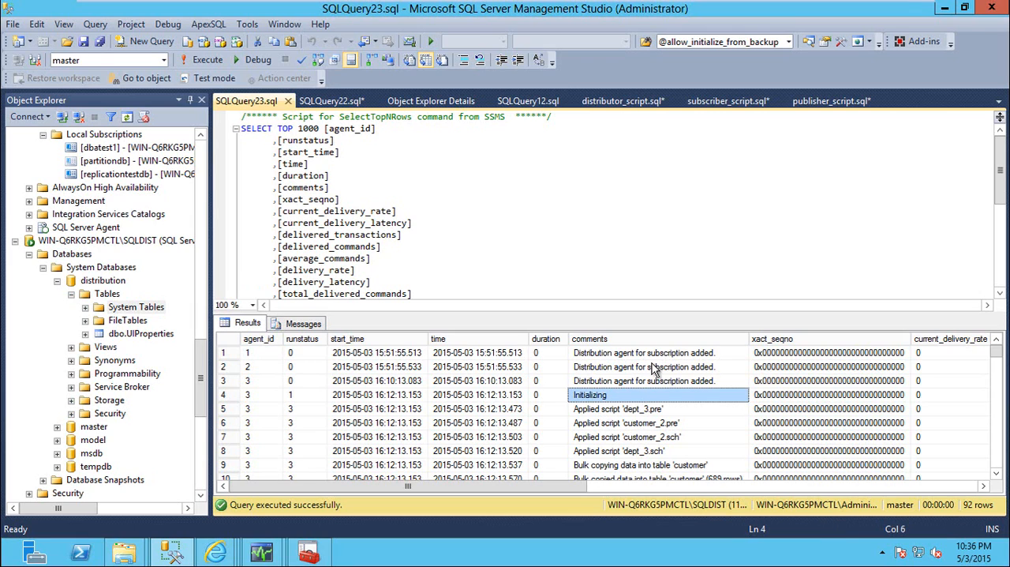
# Widen the comments column and examine the comments of the earliest distribution agent history rows
pyautogui.scroll(-2, 643, 395)
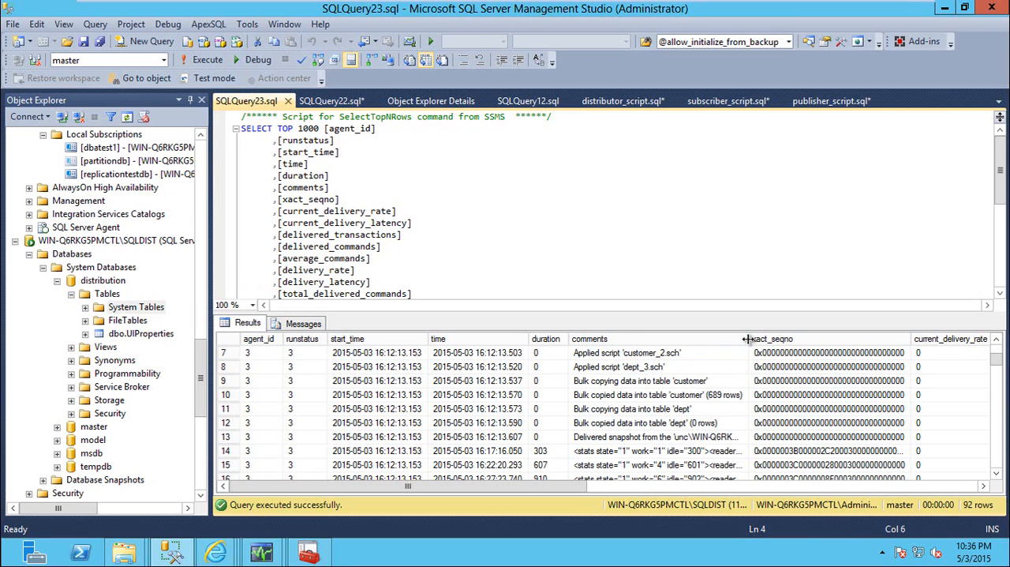
pyautogui.moveTo(752, 341); pyautogui.dragTo(814, 341)
pyautogui.scroll(2, 706, 408)
pyautogui.click(707, 399)
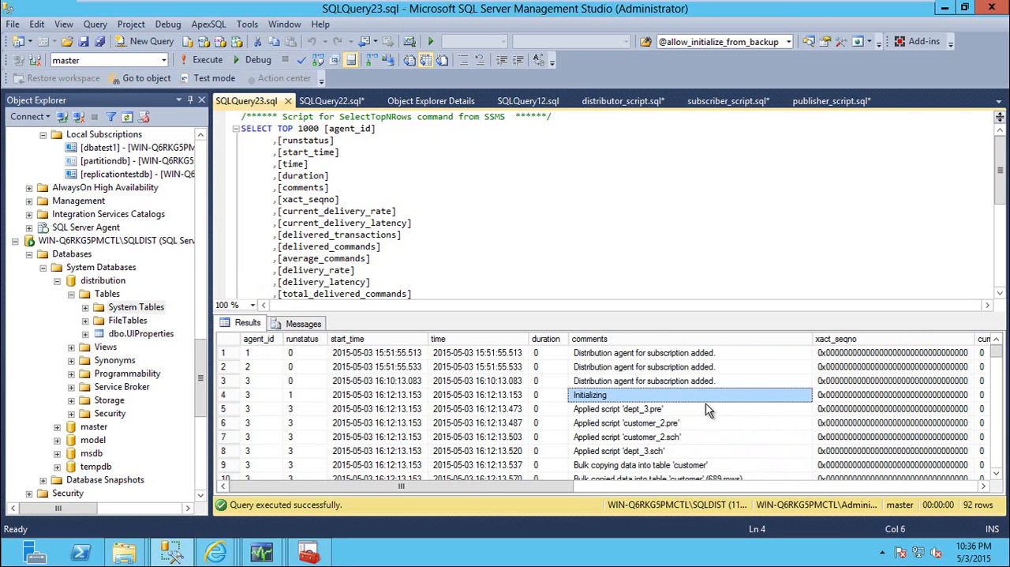
# Add "order by time desc" to the MSdistribution_history query and execute it
pyautogui.click(435, 261)
pyautogui.scroll(-3, 450, 265)
pyautogui.click(541, 238)
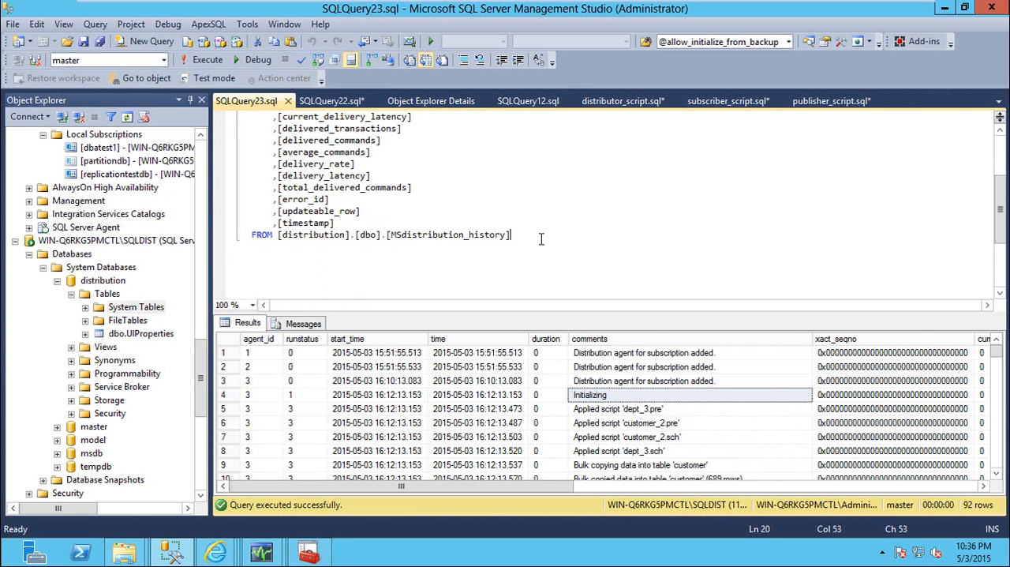
pyautogui.press('Return')
pyautogui.write('order by time desc')
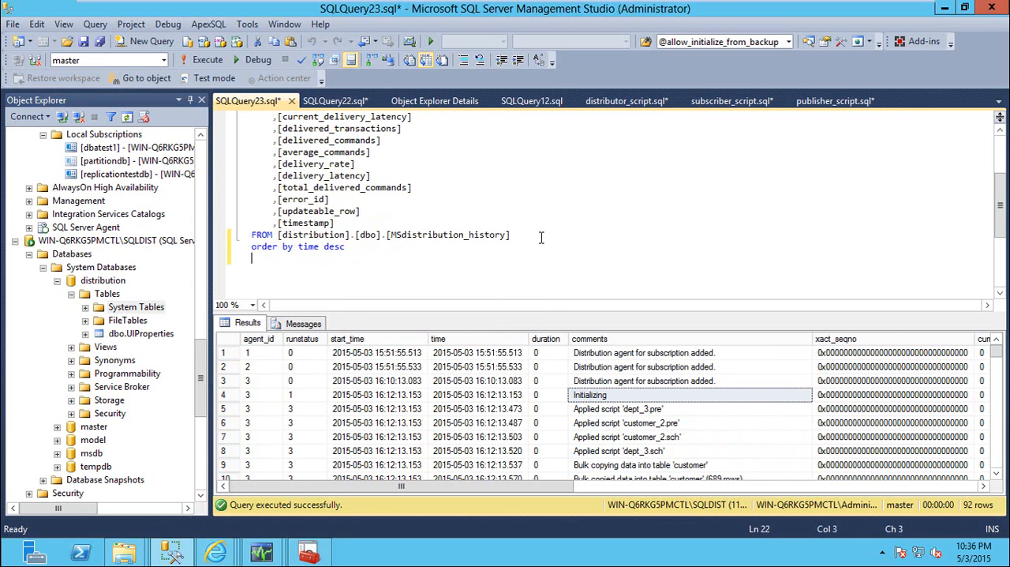
pyautogui.press('F5')
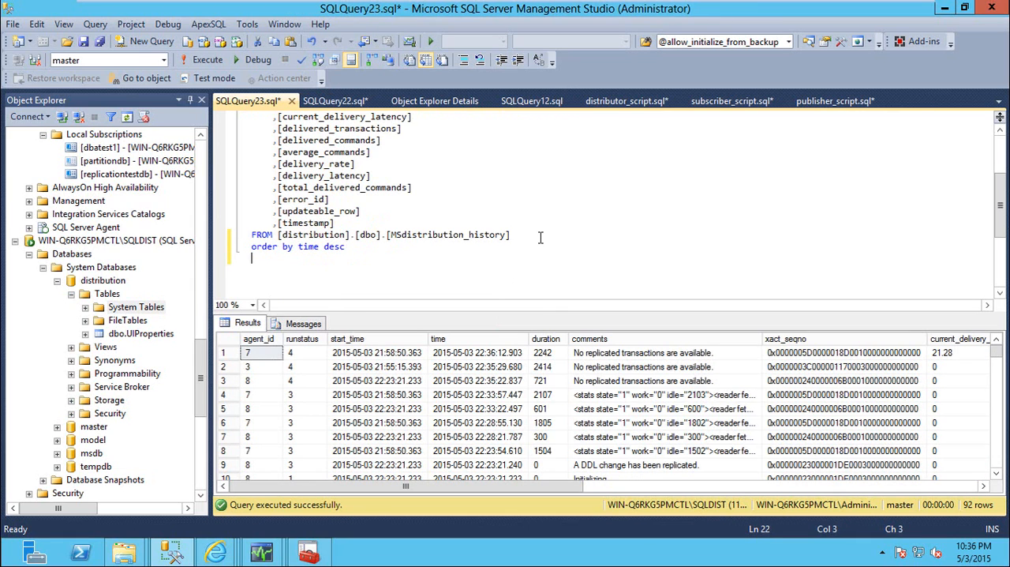
# Widen the comments column and examine the runstatus and comments of row 11 in the distribution history results
pyautogui.click(662, 395)
pyautogui.scroll(-1, 662, 406)
pyautogui.scroll(-1, 662, 412)
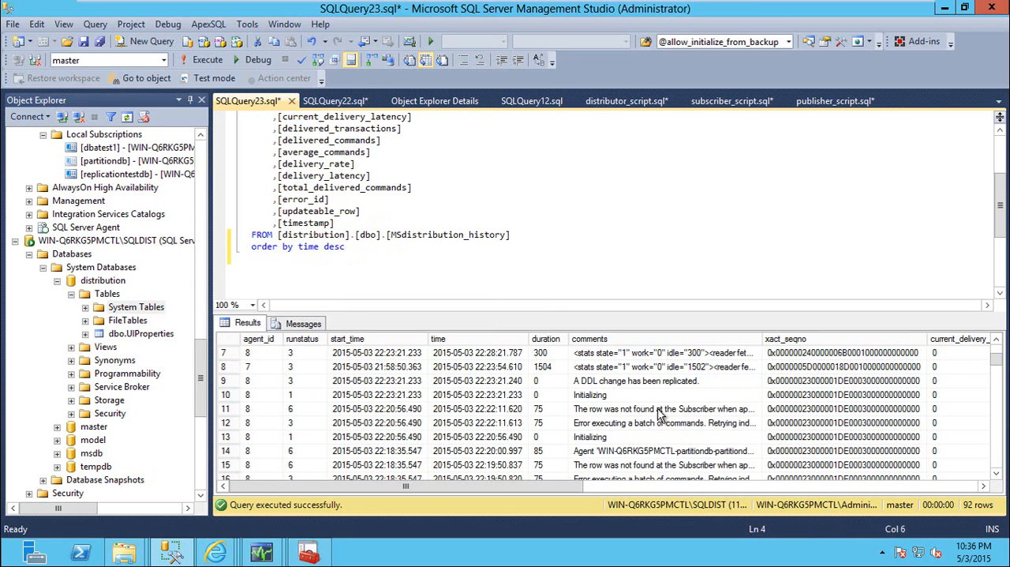
pyautogui.click(651, 409)
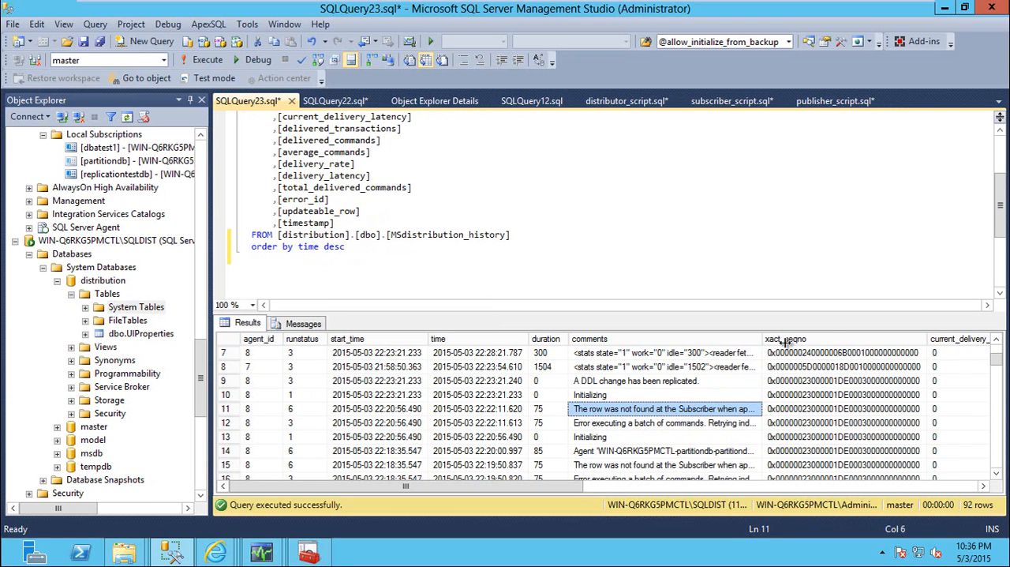
pyautogui.moveTo(785, 341); pyautogui.dragTo(837, 343)
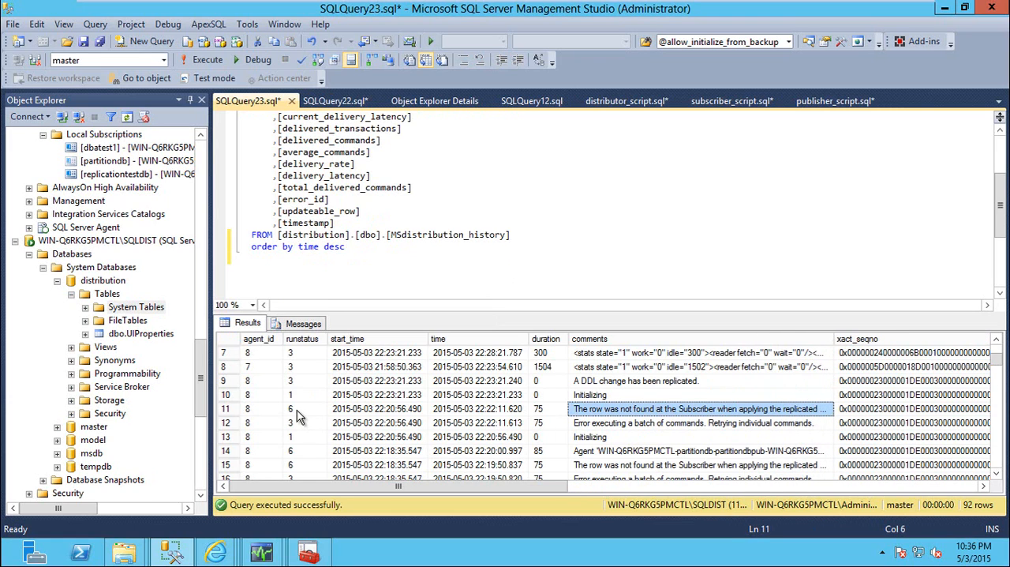
pyautogui.click(299, 411)
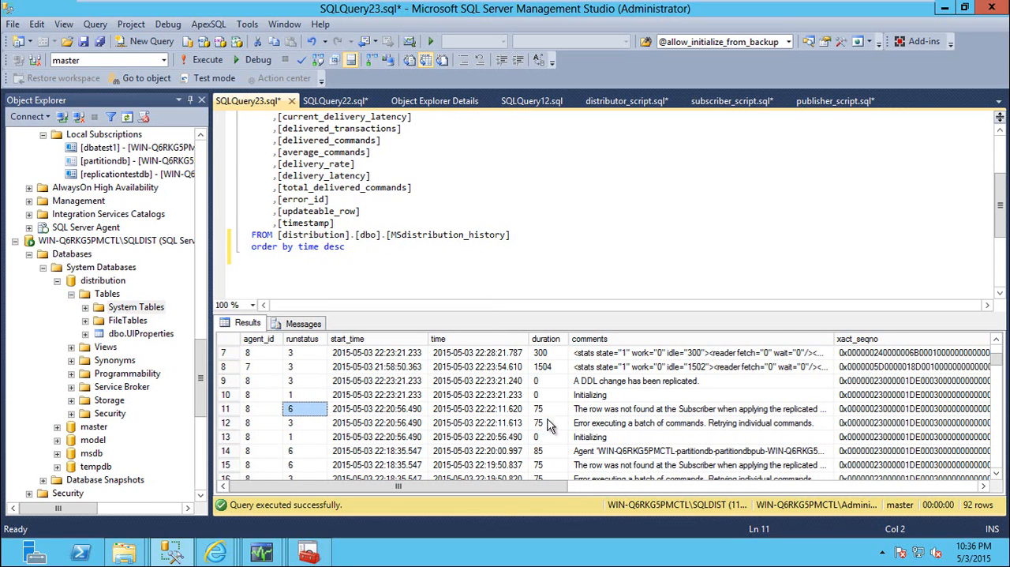
pyautogui.click(609, 412)
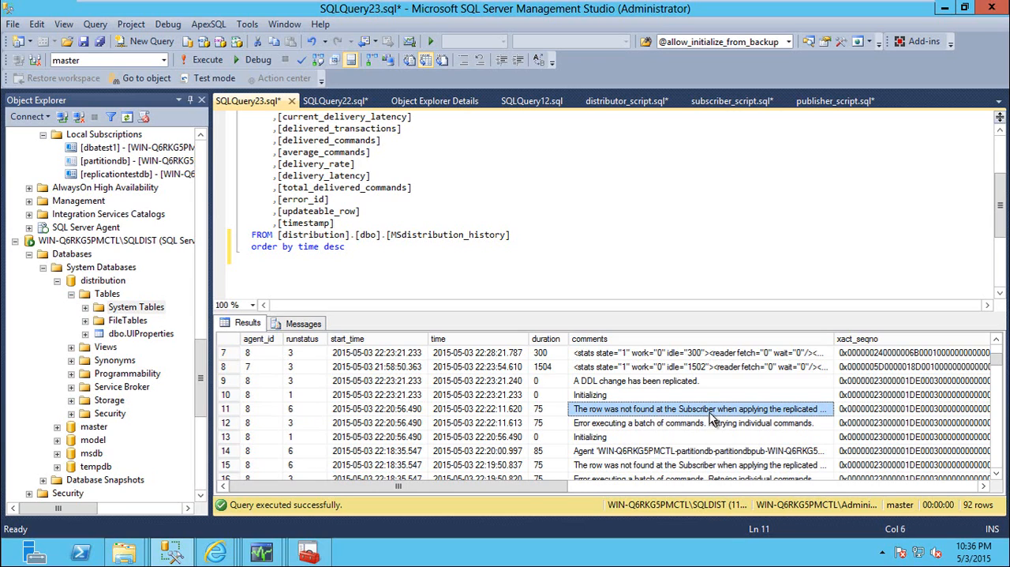
pyautogui.click(234, 409)
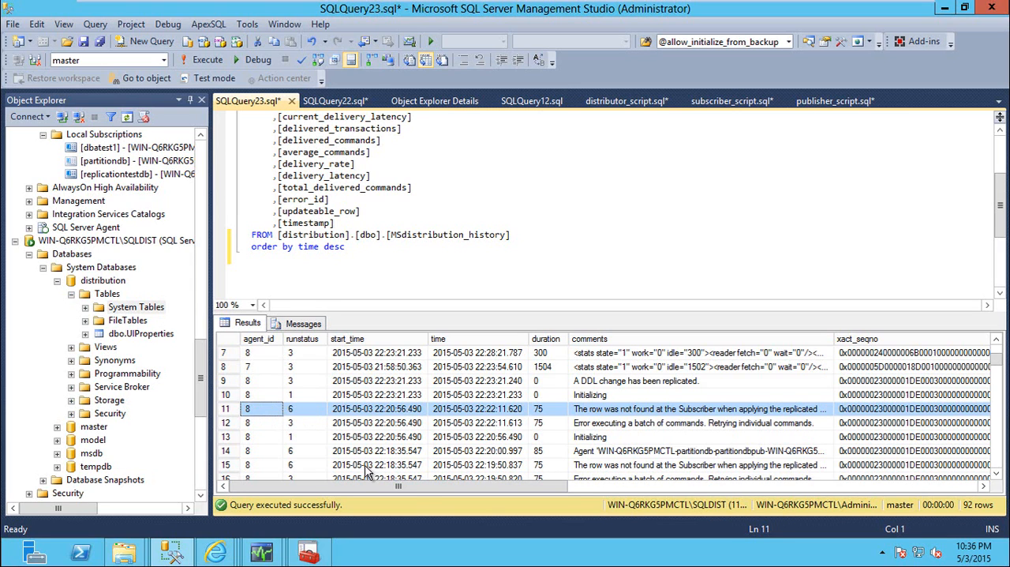
# Check the error_id, timestamp and agent_id of row 11 in the distribution history results
pyautogui.moveTo(433, 487); pyautogui.dragTo(847, 483)
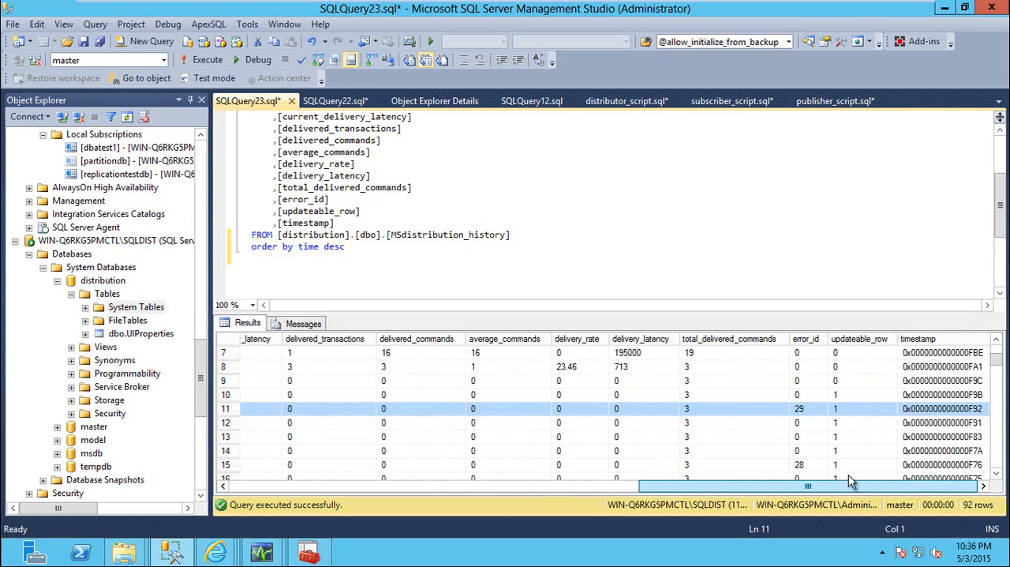
pyautogui.click(799, 409)
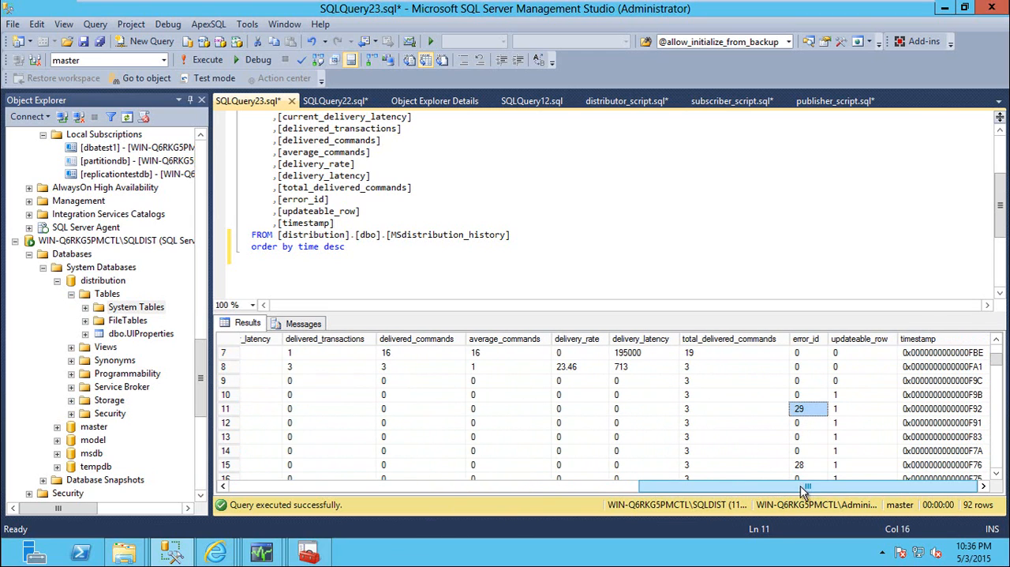
pyautogui.moveTo(806, 485); pyautogui.dragTo(844, 489)
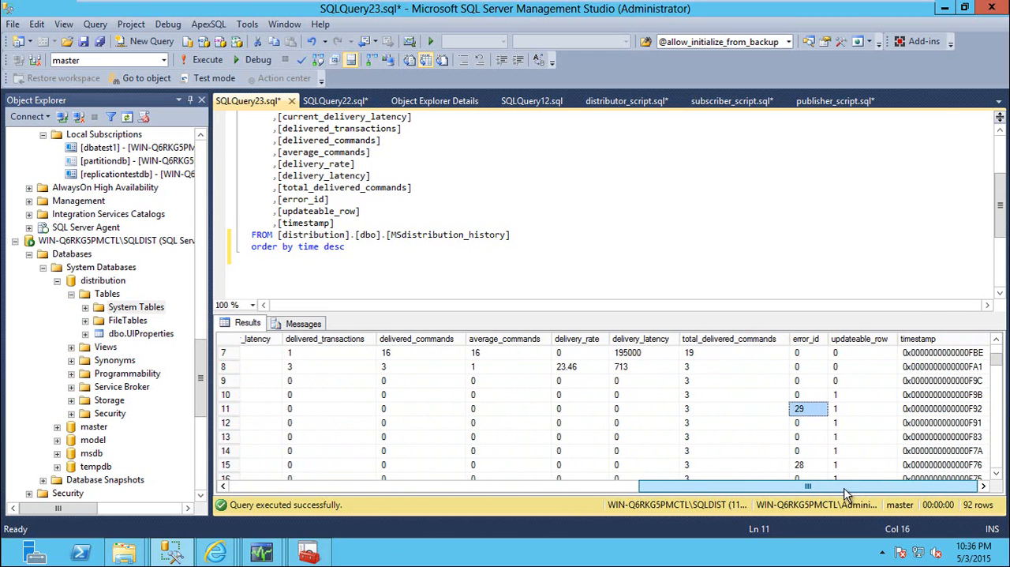
pyautogui.click(941, 409)
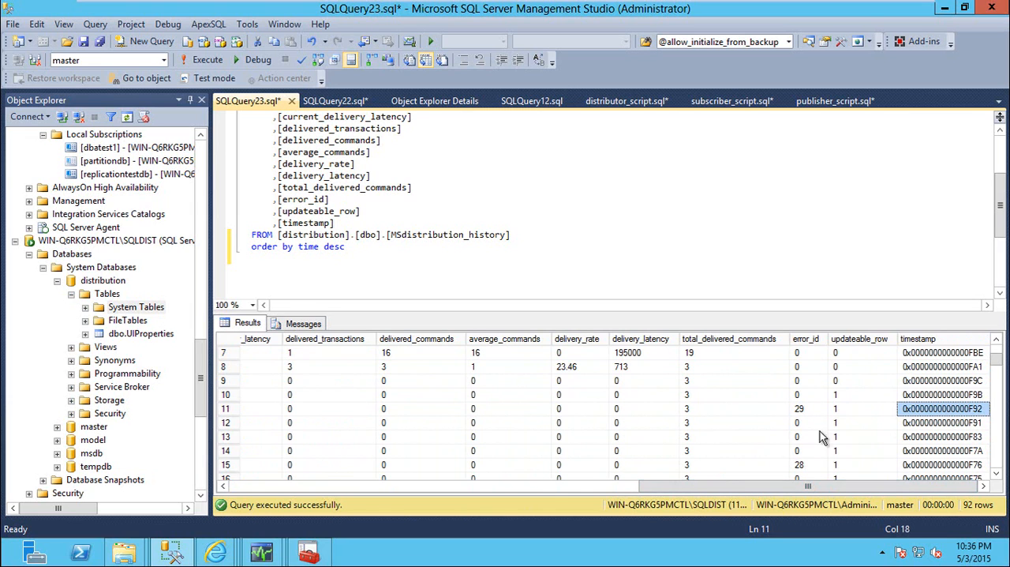
pyautogui.click(226, 409)
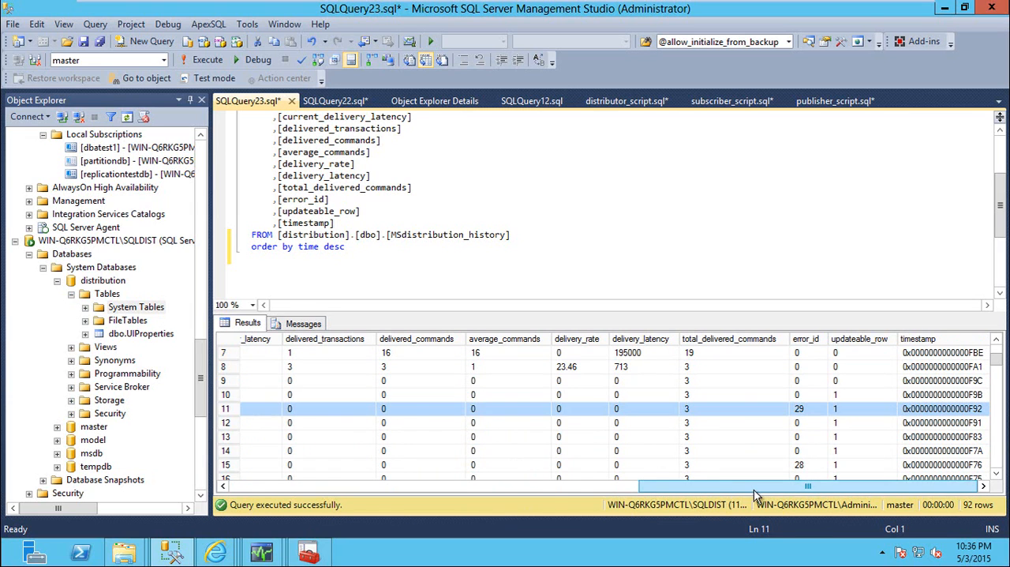
pyautogui.moveTo(754, 488); pyautogui.dragTo(373, 495)
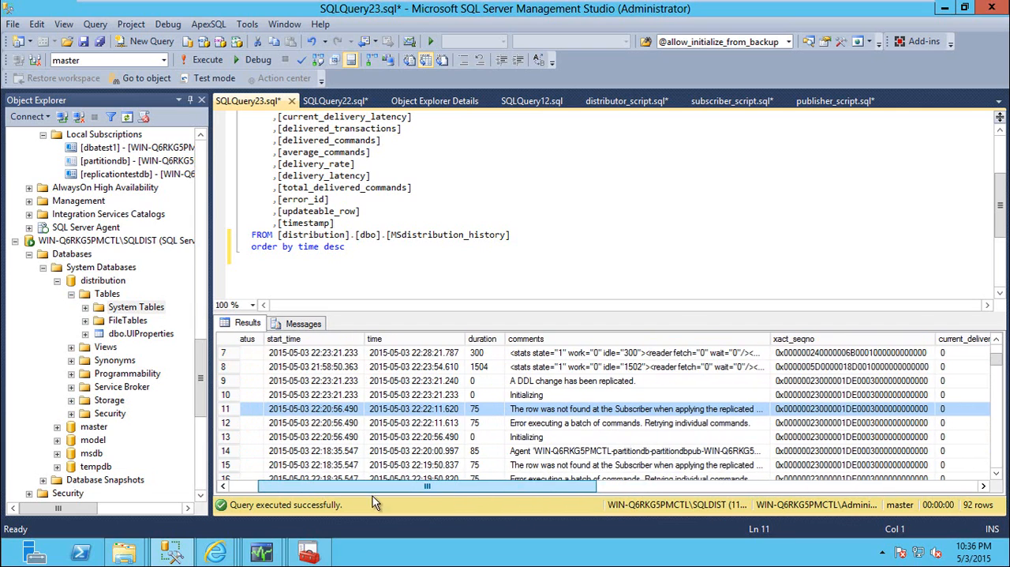
pyautogui.moveTo(452, 494); pyautogui.dragTo(263, 417)
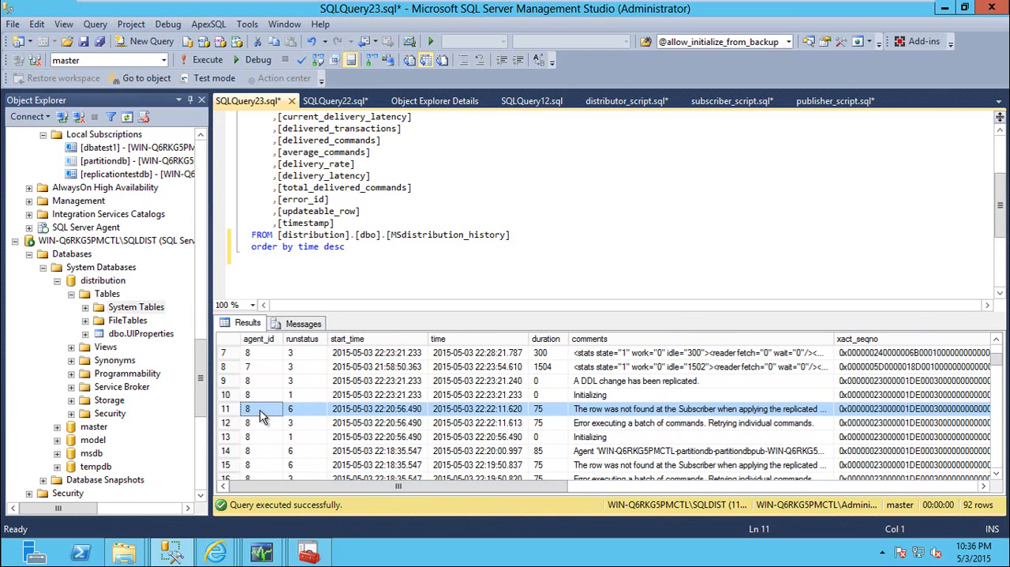
pyautogui.click(260, 414)
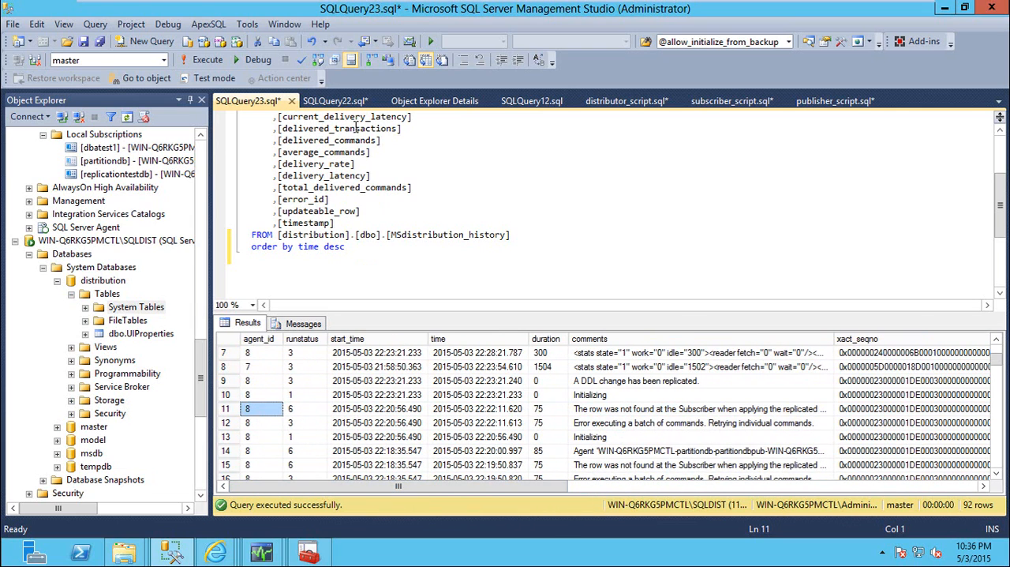
# Select the top 1000 rows of the MSdistribution_agents system table in the distribution database
pyautogui.click(434, 101)
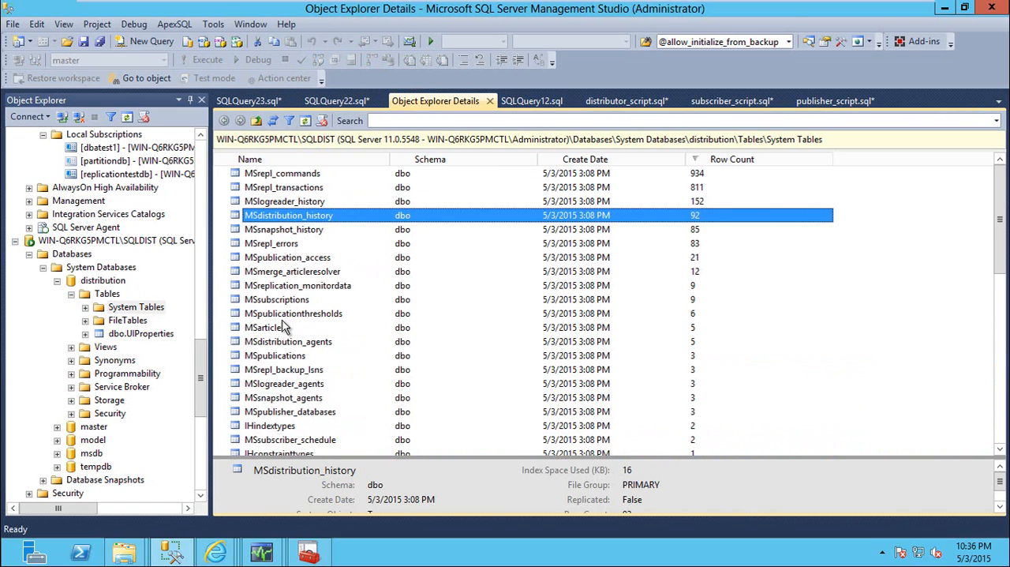
pyautogui.click(292, 400)
pyautogui.click(260, 102)
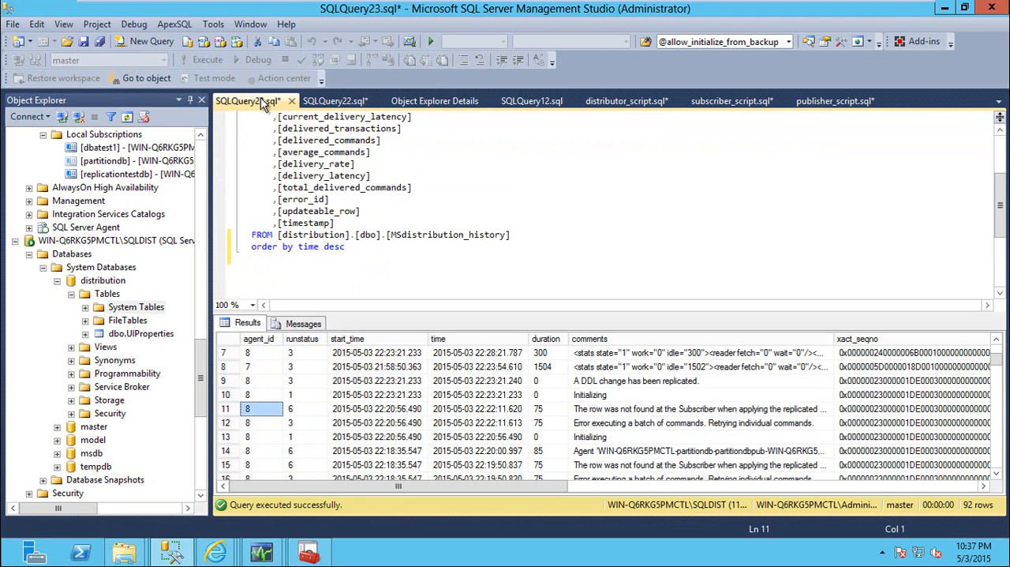
pyautogui.click(398, 101)
pyautogui.click(315, 345)
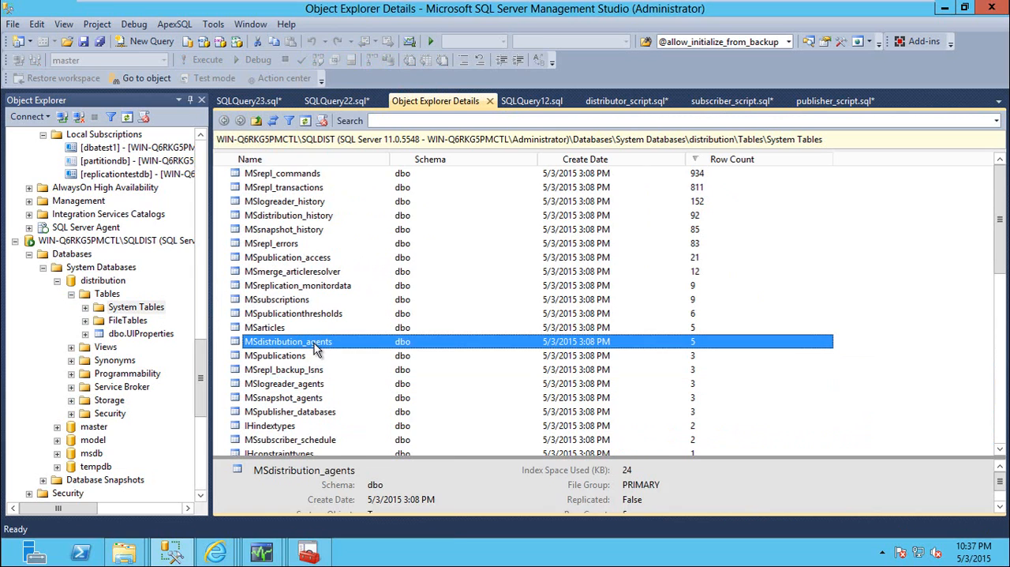
pyautogui.rightClick(315, 351)
pyautogui.click(408, 264)
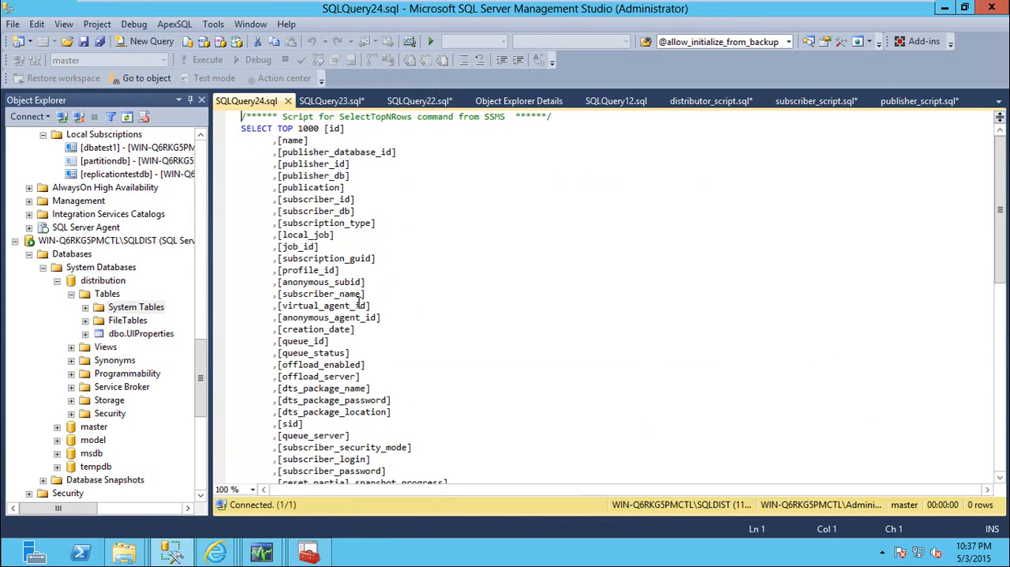
# Find the distribution agent with id 8 in the results and widen the name column to read its full name
pyautogui.click(244, 409)
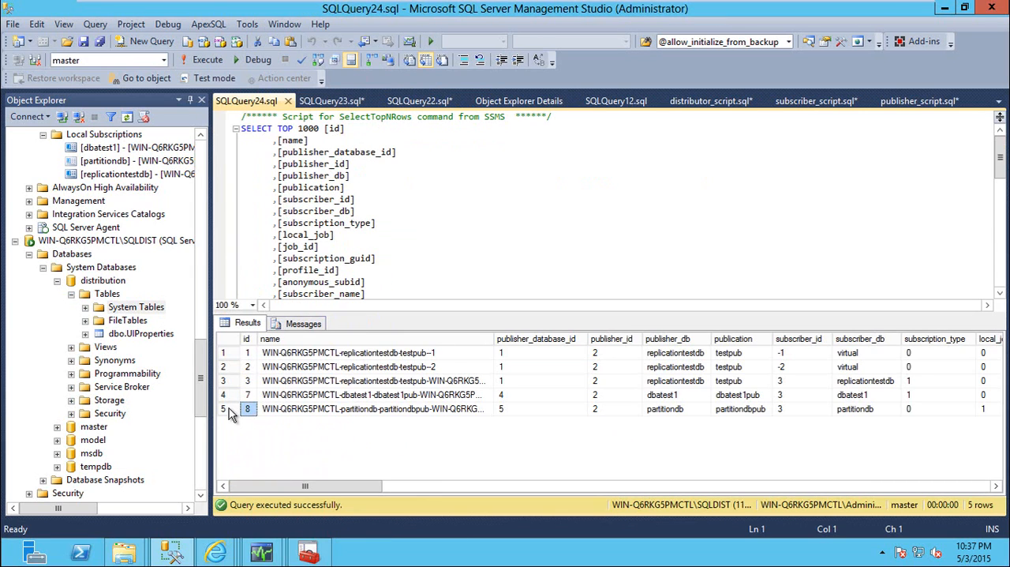
pyautogui.click(229, 408)
pyautogui.moveTo(450, 400); pyautogui.dragTo(445, 408)
pyautogui.click(446, 409)
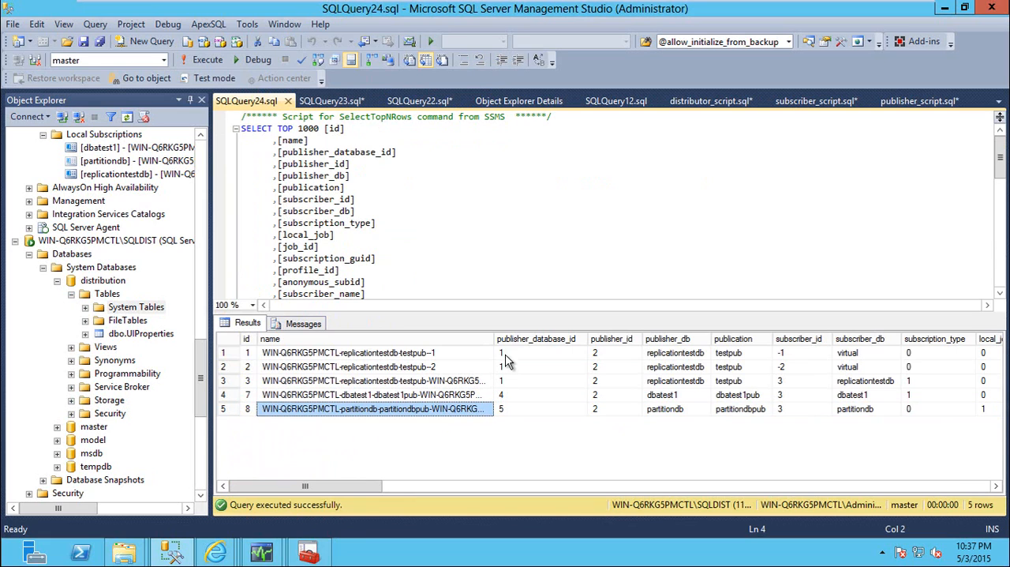
pyautogui.moveTo(496, 337); pyautogui.dragTo(497, 337)
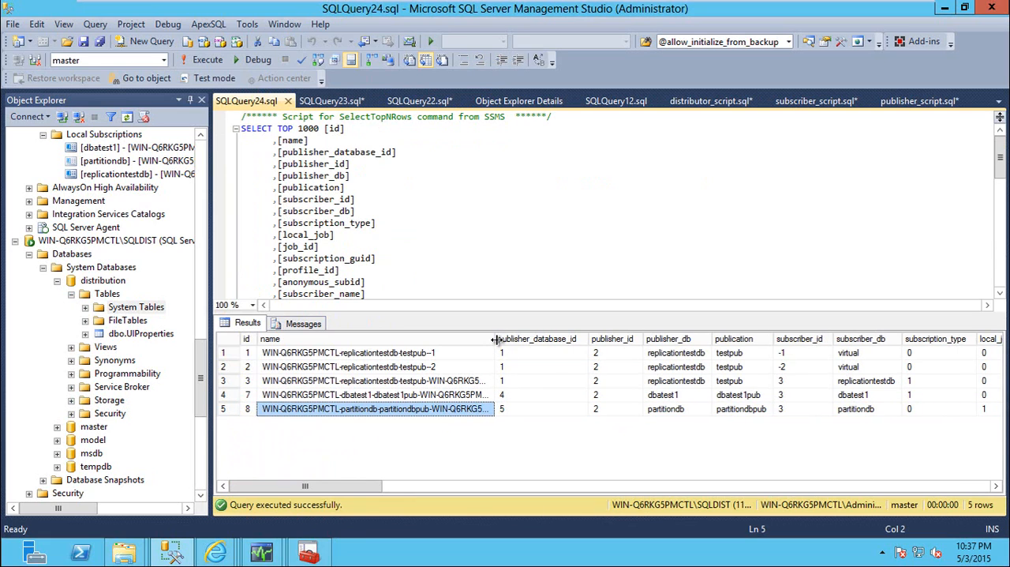
pyautogui.doubleClick(496, 340)
# Highlight the MSdistribution_agents table reference in the query's FROM clause and return to the MSdistribution_history query
pyautogui.click(440, 272)
pyautogui.scroll(-10, 399, 291)
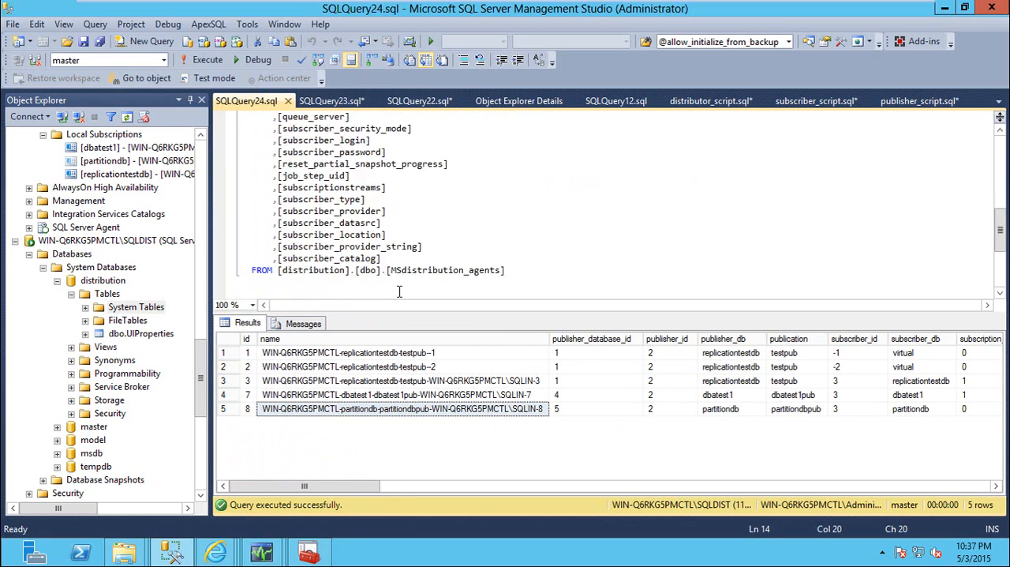
pyautogui.scroll(-3, 399, 291)
pyautogui.moveTo(272, 163); pyautogui.dragTo(507, 164)
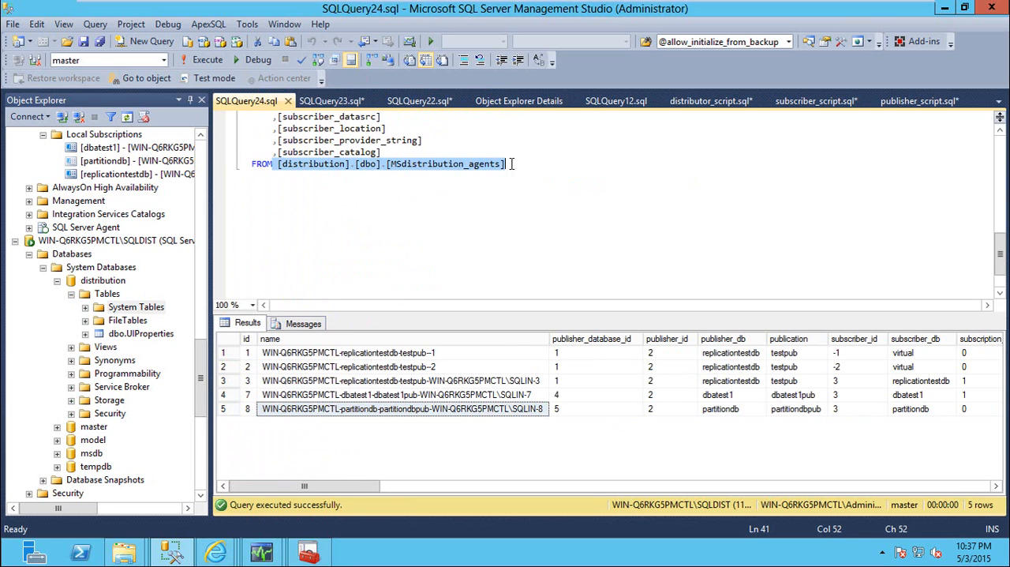
pyautogui.click(332, 96)
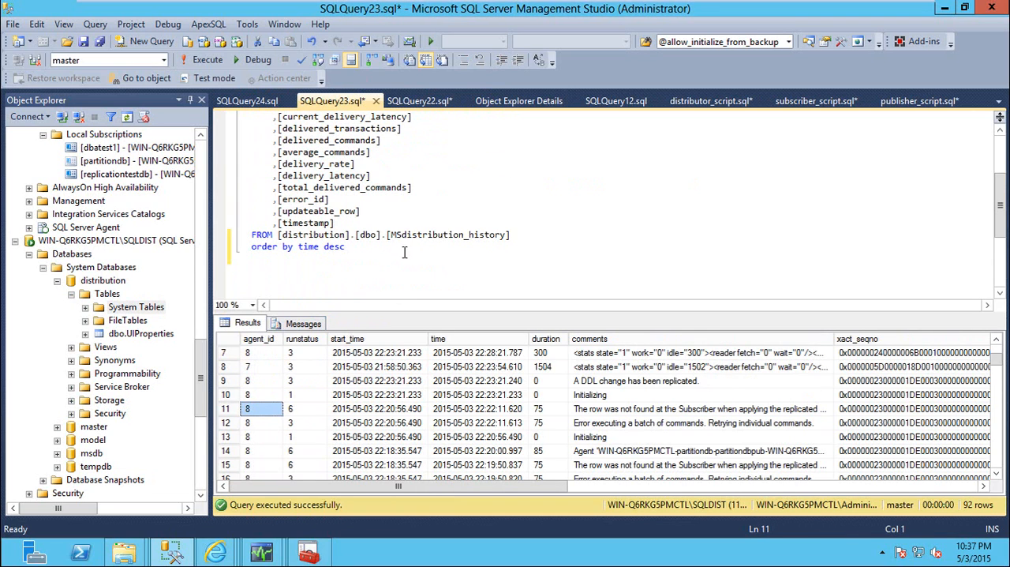
# Highlight the MSdistribution_history table reference and match row 11's agent_id to the agent with id 8 in the MSdistribution_agents results
pyautogui.moveTo(278, 235); pyautogui.dragTo(510, 234)
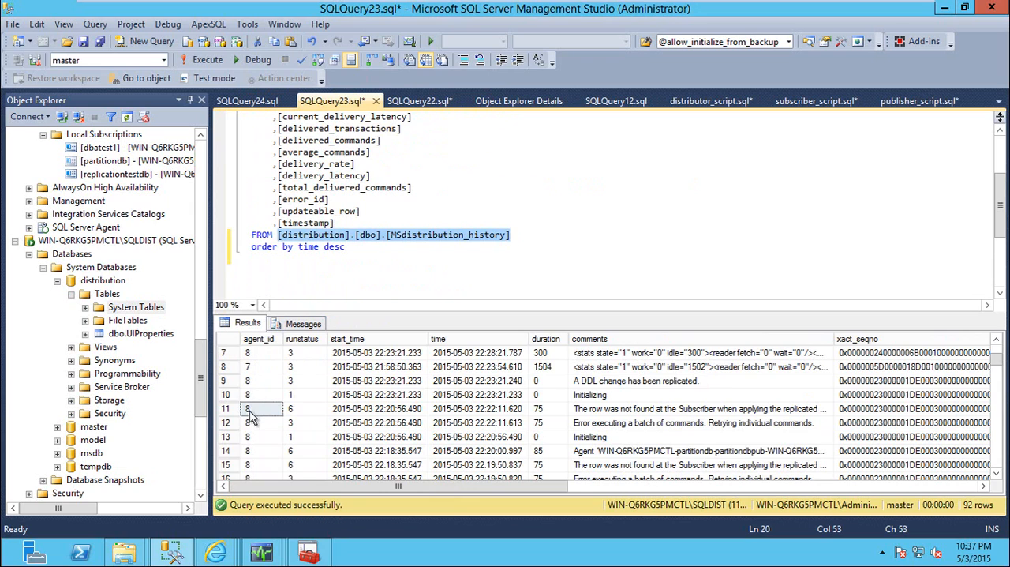
pyautogui.click(254, 408)
pyautogui.click(265, 101)
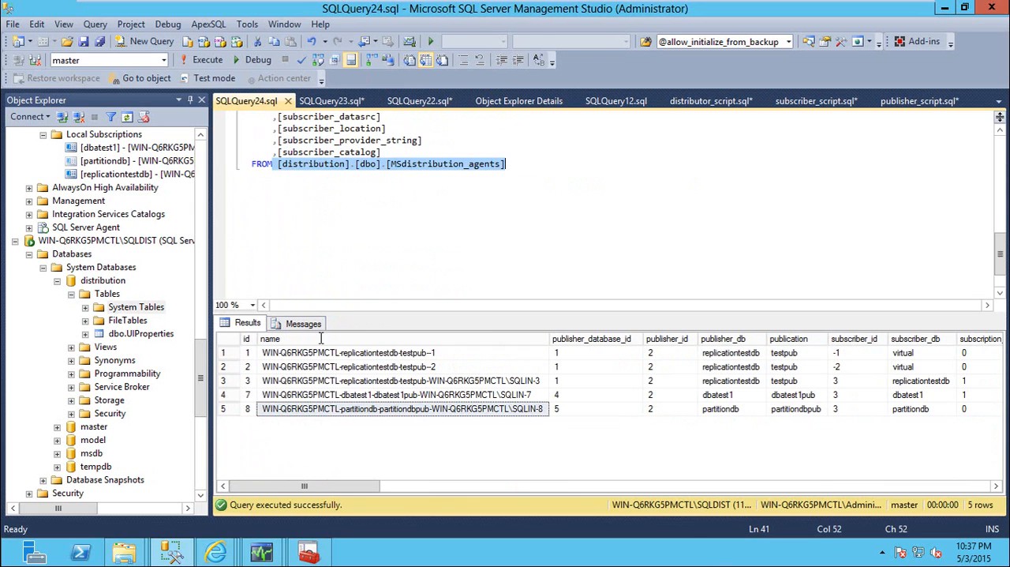
pyautogui.click(342, 411)
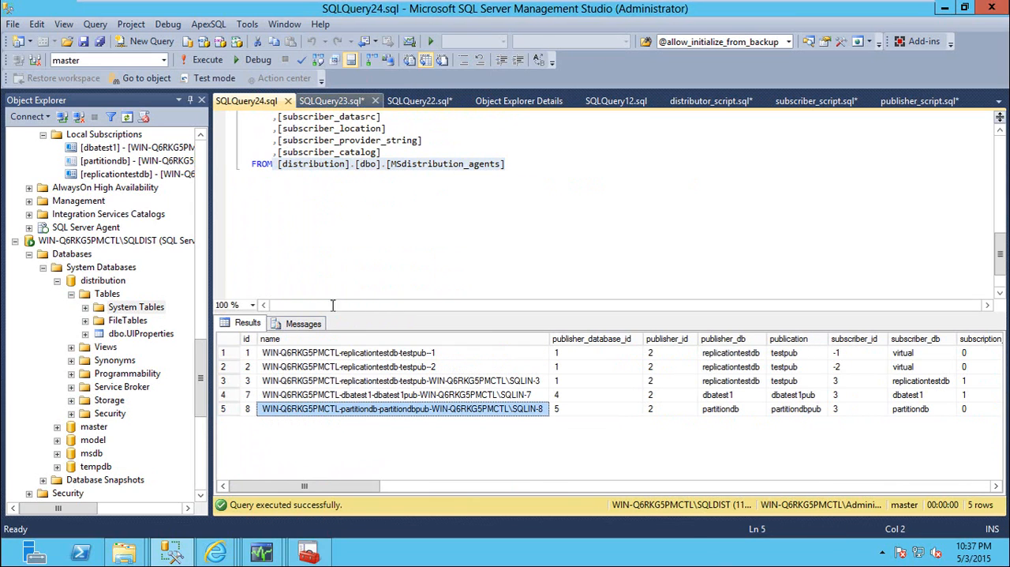
pyautogui.click(332, 101)
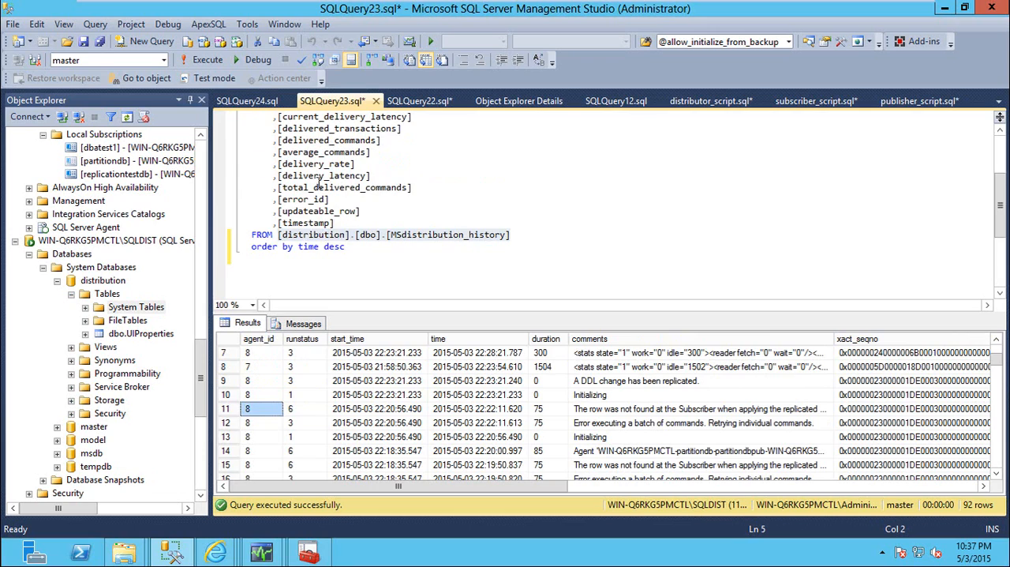
# Check the runstatus, comments and start_time of row 11 in the distribution history results
pyautogui.click(299, 411)
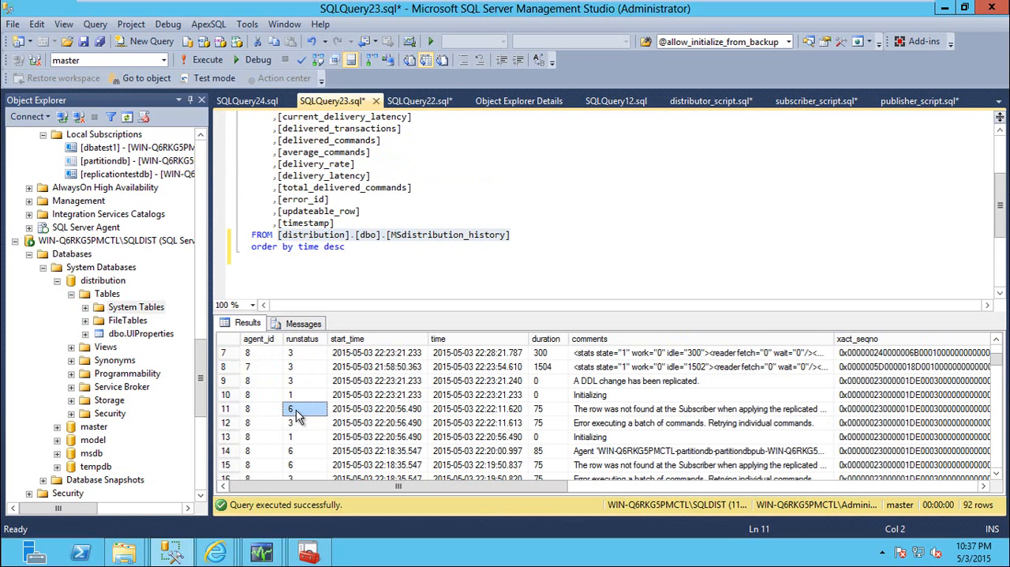
pyautogui.click(637, 412)
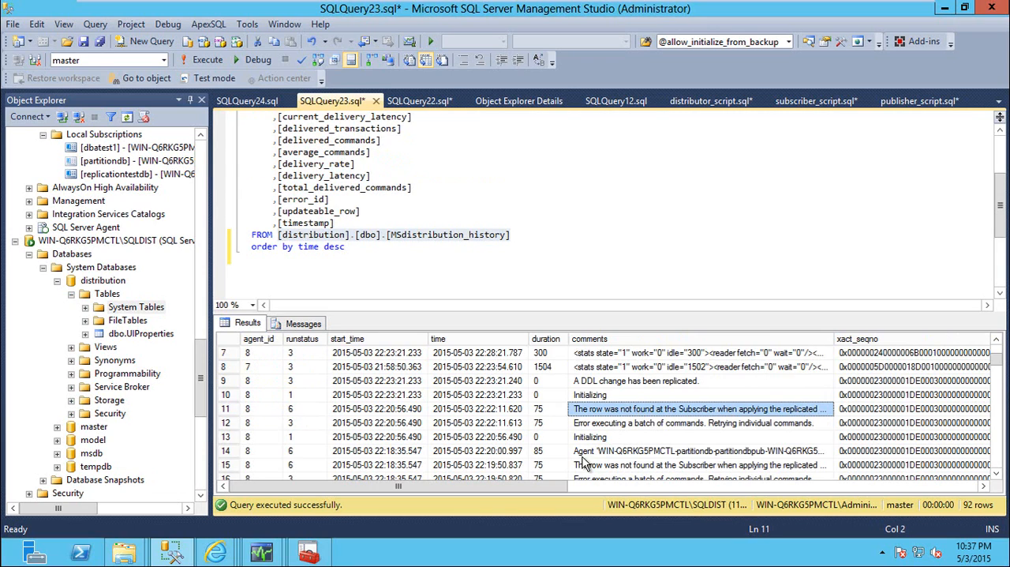
pyautogui.click(382, 407)
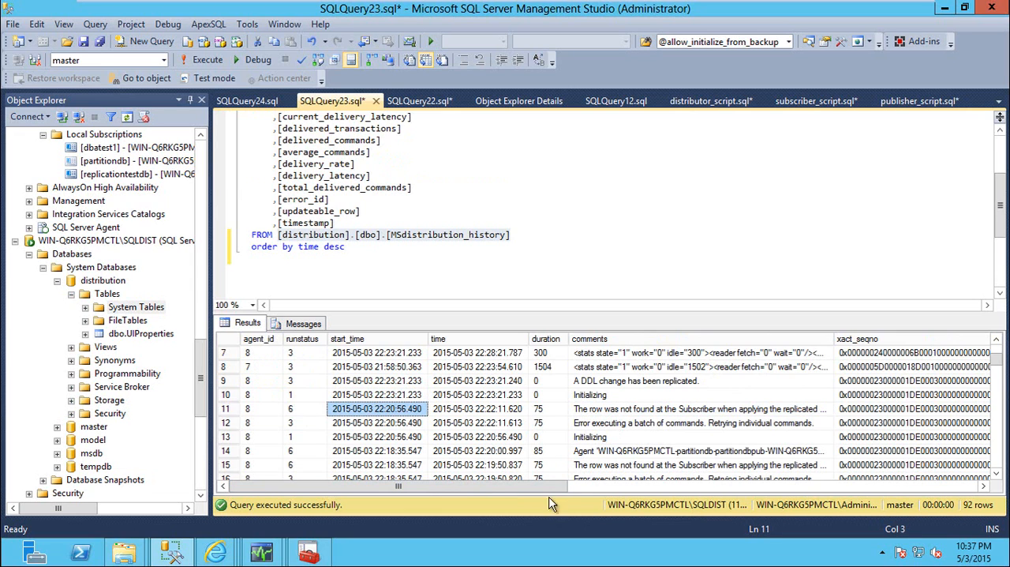
pyautogui.moveTo(552, 486); pyautogui.dragTo(431, 488)
# Close the MSdistribution_agents and MSdistribution_history queries without saving changes
pyautogui.click(263, 105)
pyautogui.click(291, 101)
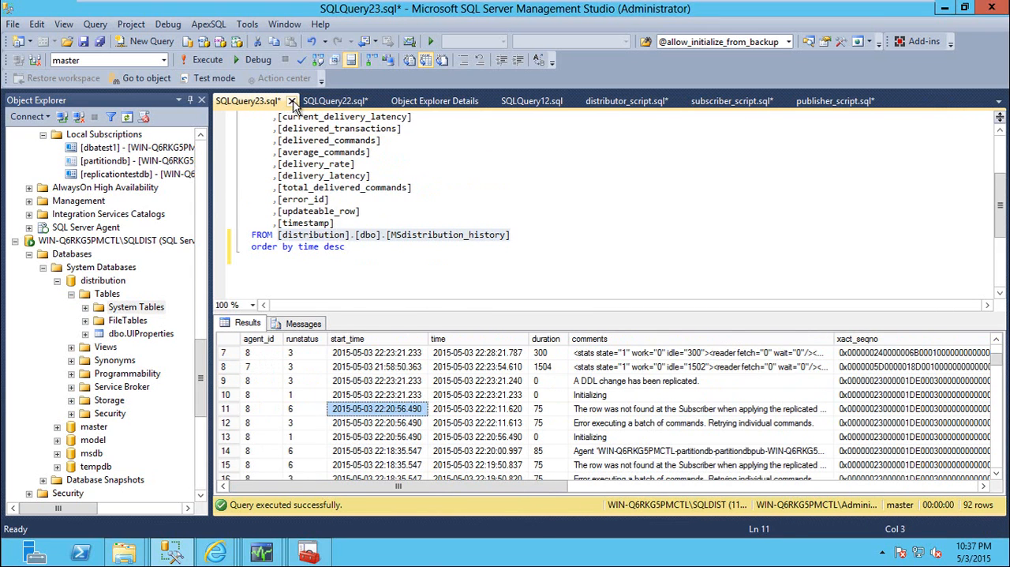
pyautogui.click(291, 101)
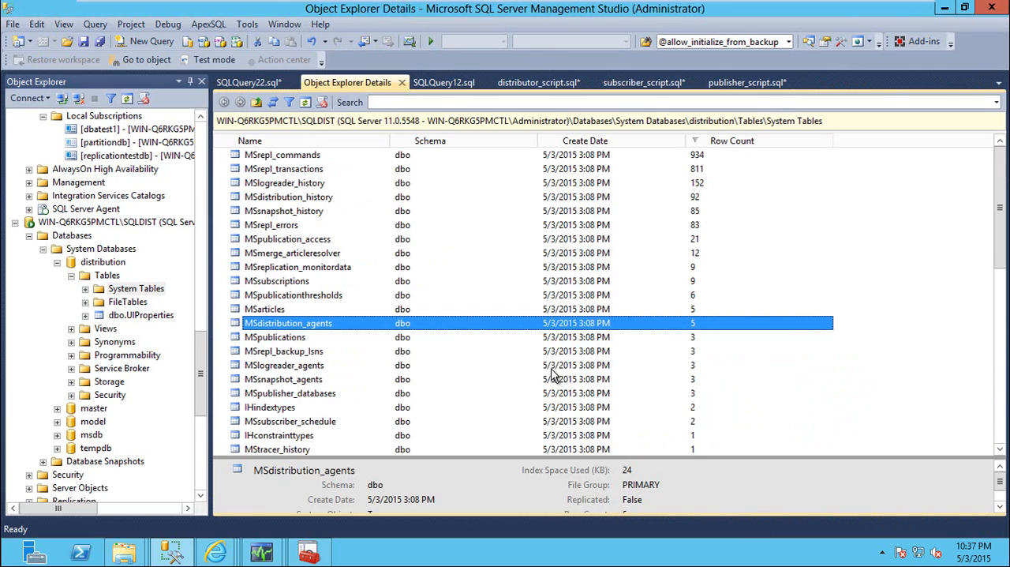
pyautogui.click(558, 363)
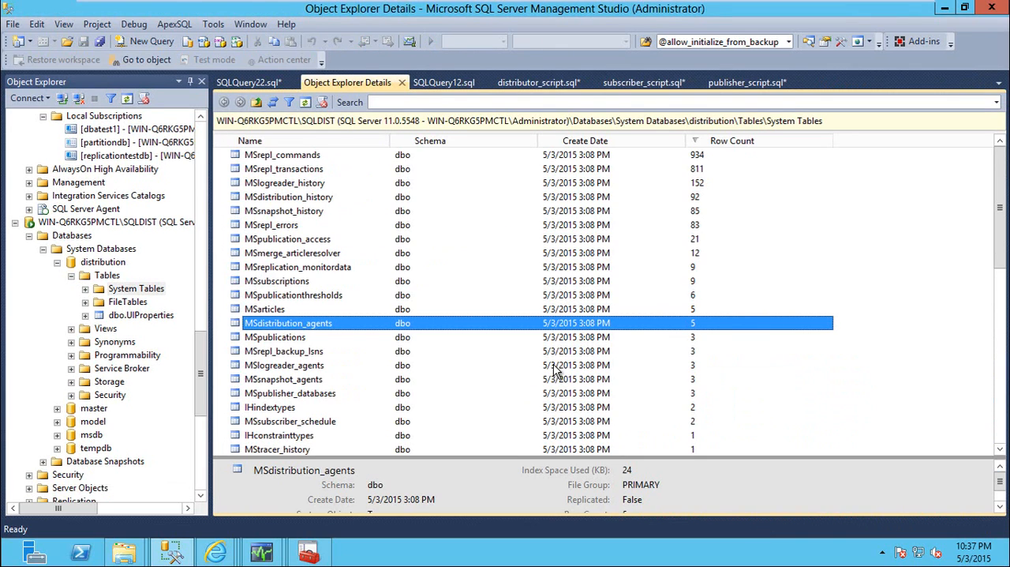
# Select the top 1000 rows of the MSrepl_errors system table in the distribution database
pyautogui.click(304, 199)
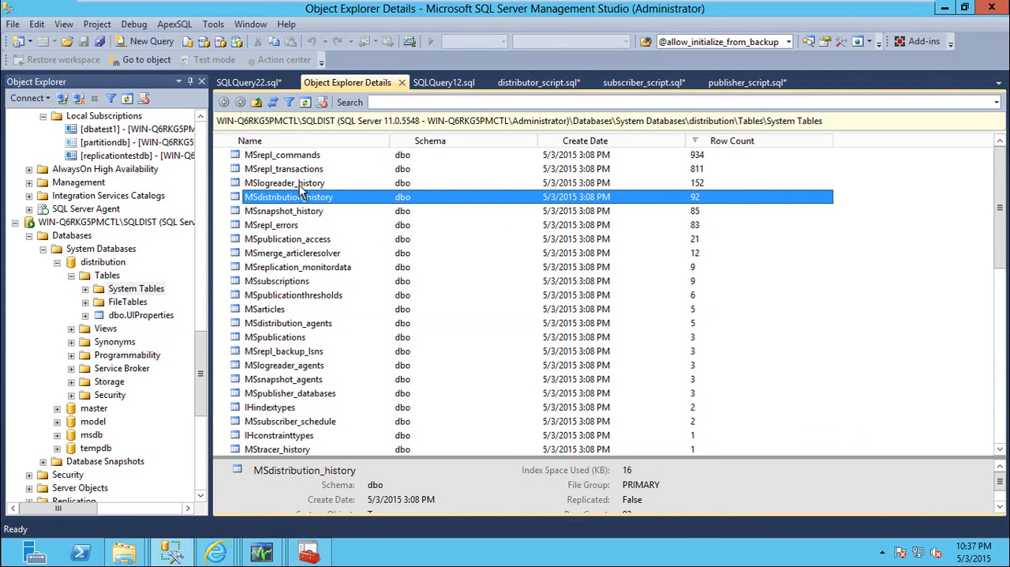
pyautogui.click(303, 184)
pyautogui.click(304, 210)
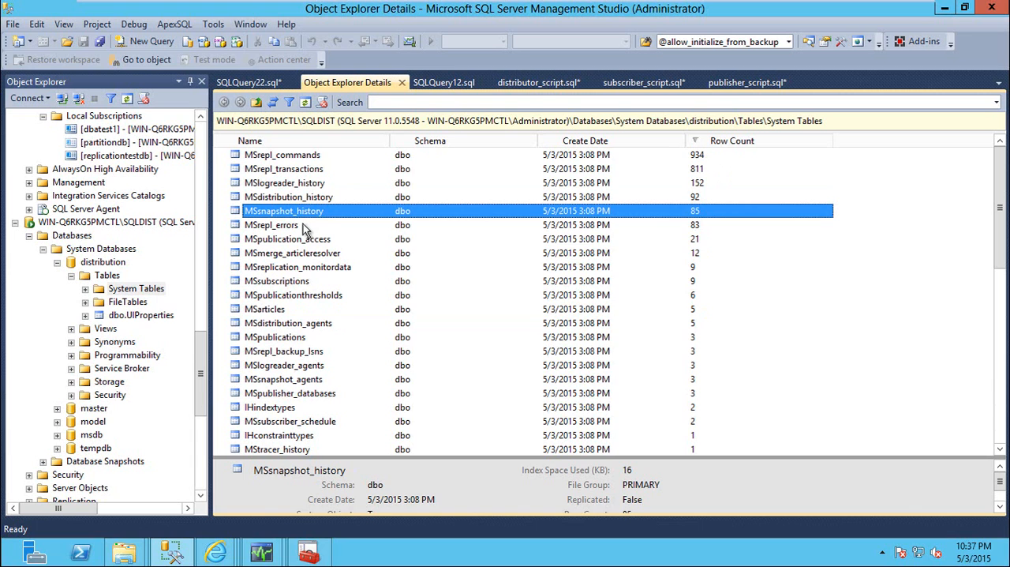
pyautogui.click(304, 226)
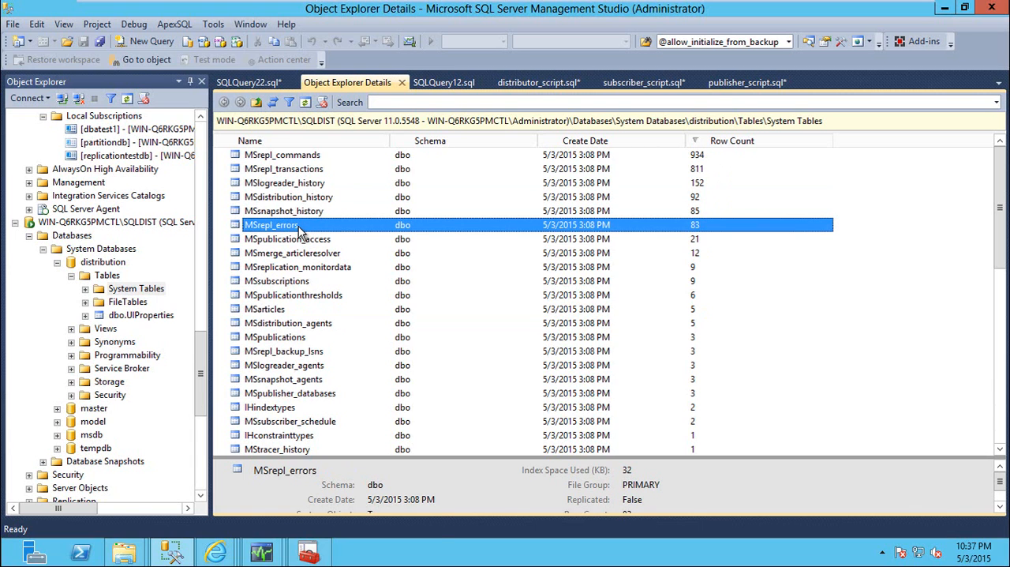
pyautogui.rightClick(301, 230)
pyautogui.click(362, 265)
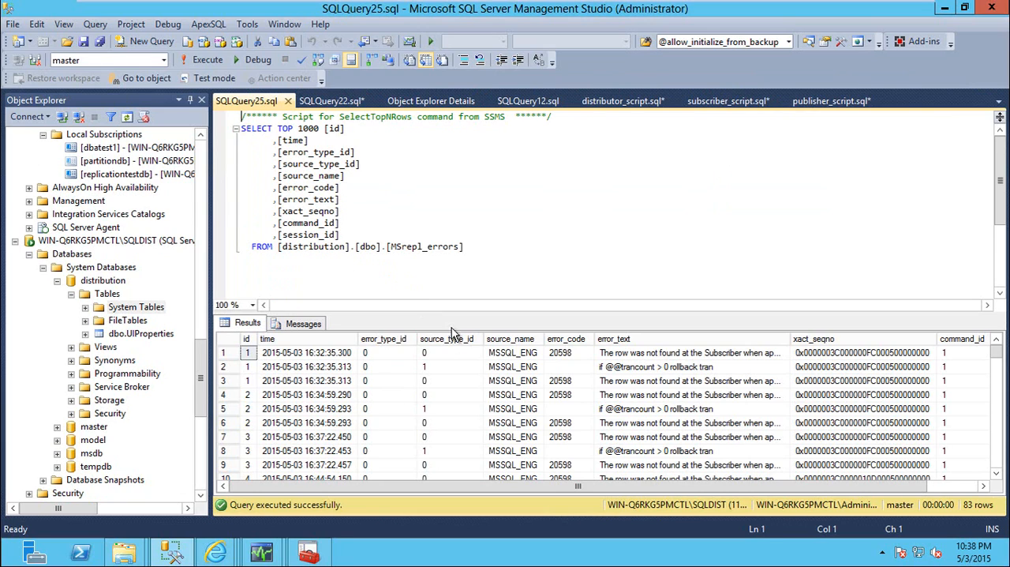
# Add "order by time desc" to the MSrepl_errors query and run it
pyautogui.click(439, 248)
pyautogui.press('Return')
pyautogui.write('order y')
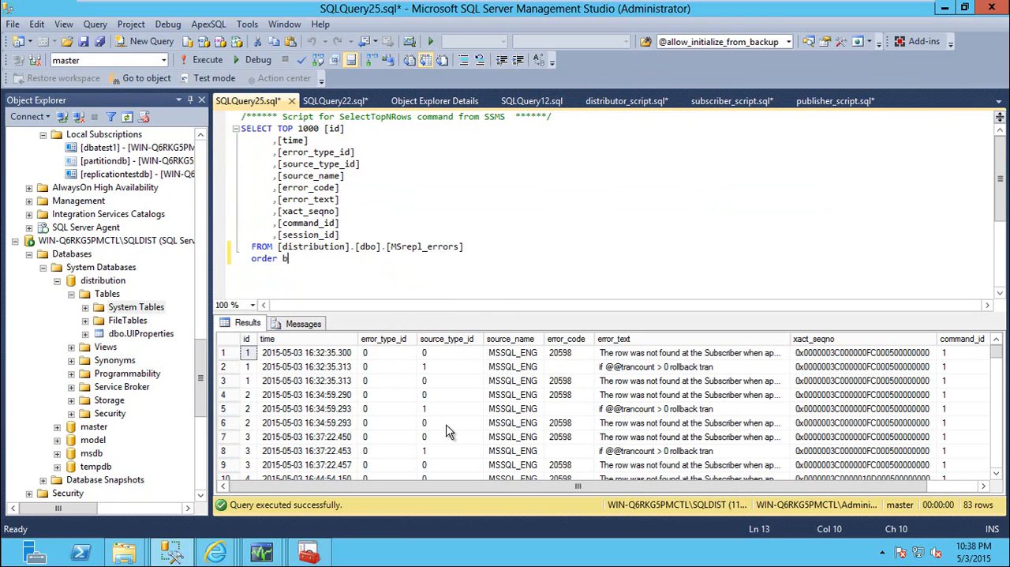
pyautogui.write('y time desc')
pyautogui.press('Return')
pyautogui.press('F5')
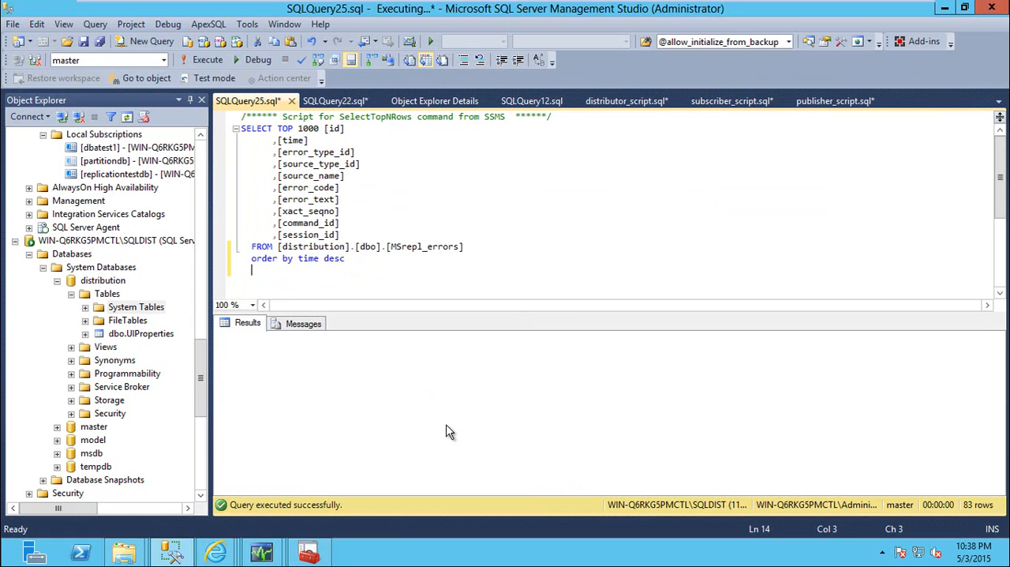
# Examine the error_text and error_code values of the most recent rows in the MSrepl_errors results
pyautogui.moveTo(685, 371); pyautogui.dragTo(662, 377)
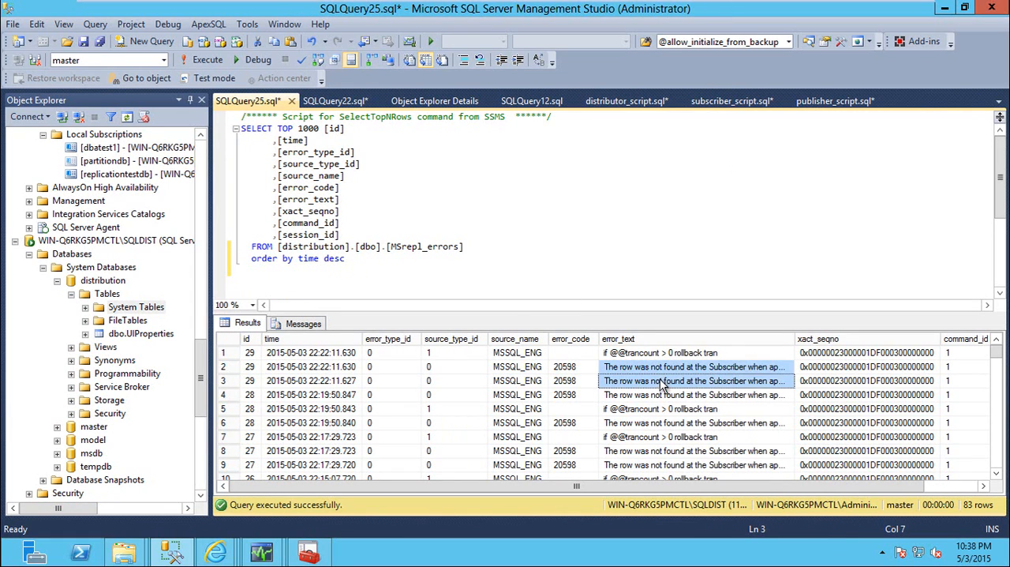
pyautogui.click(662, 382)
pyautogui.click(665, 408)
pyautogui.click(666, 434)
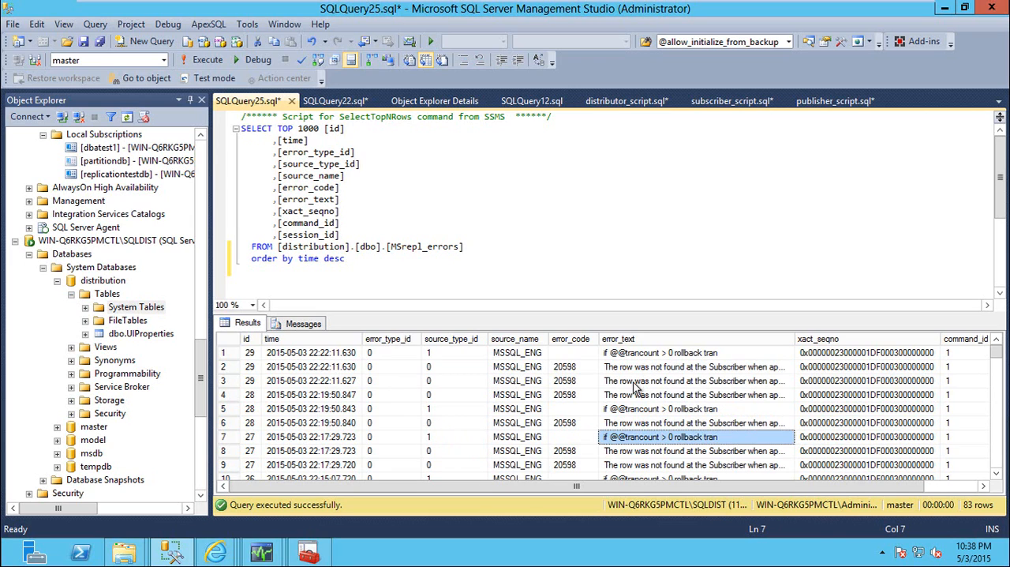
pyautogui.click(567, 368)
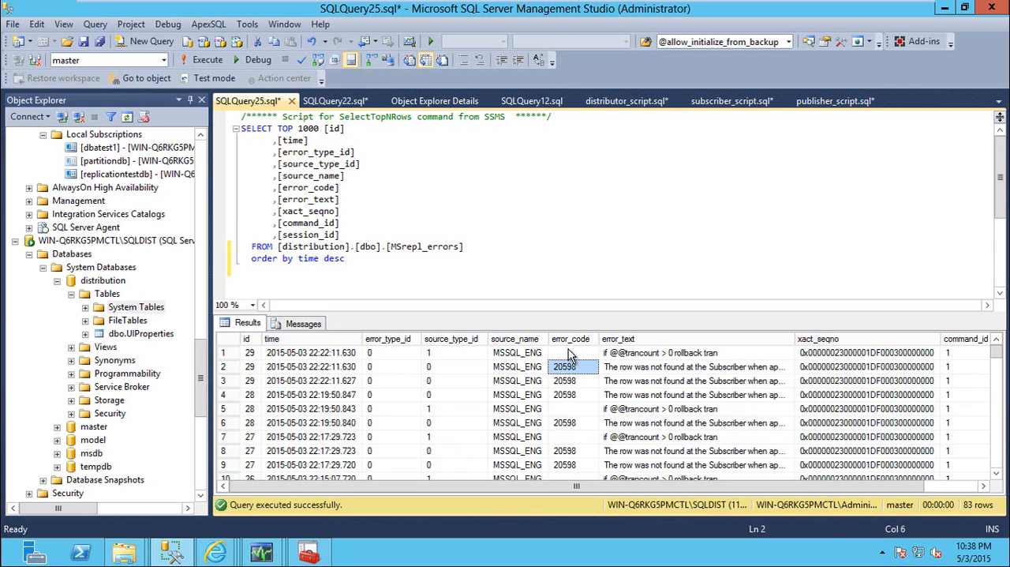
pyautogui.click(570, 386)
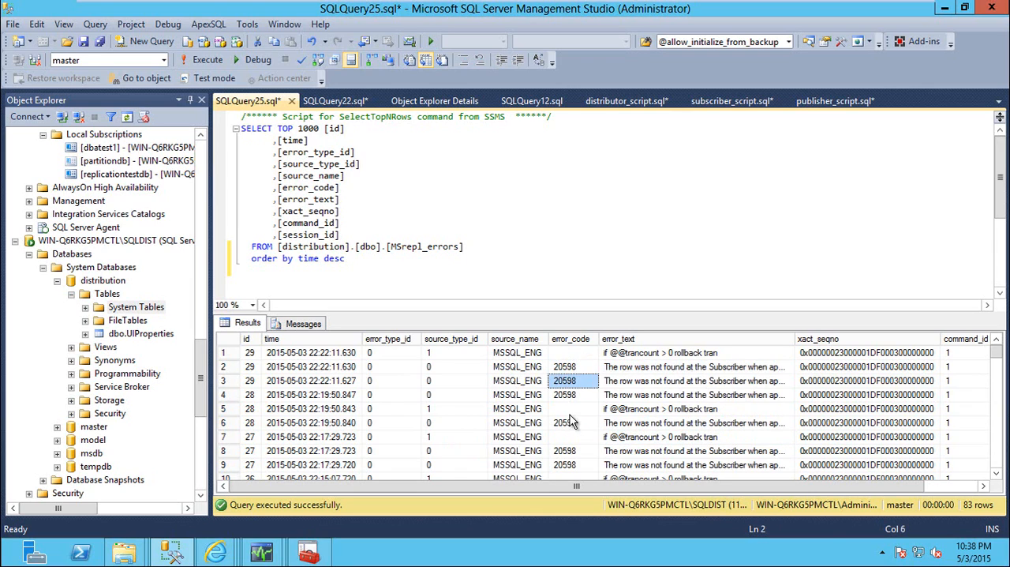
pyautogui.click(574, 422)
# Widen the error_text column and read the error codes and texts of the older errors around rows 19 and 20
pyautogui.scroll(-5, 588, 442)
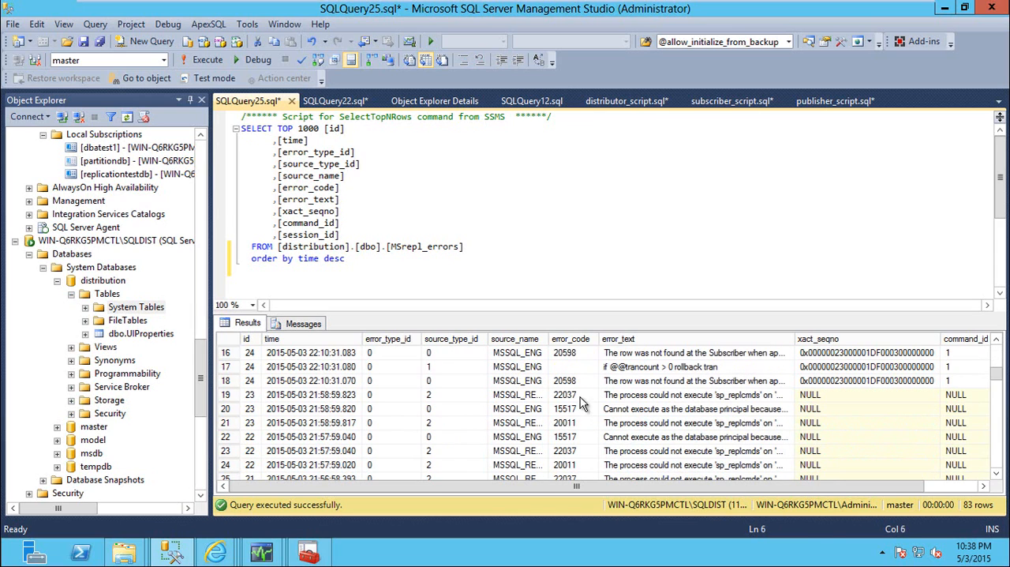
pyautogui.click(568, 397)
pyautogui.moveTo(797, 339); pyautogui.dragTo(915, 338)
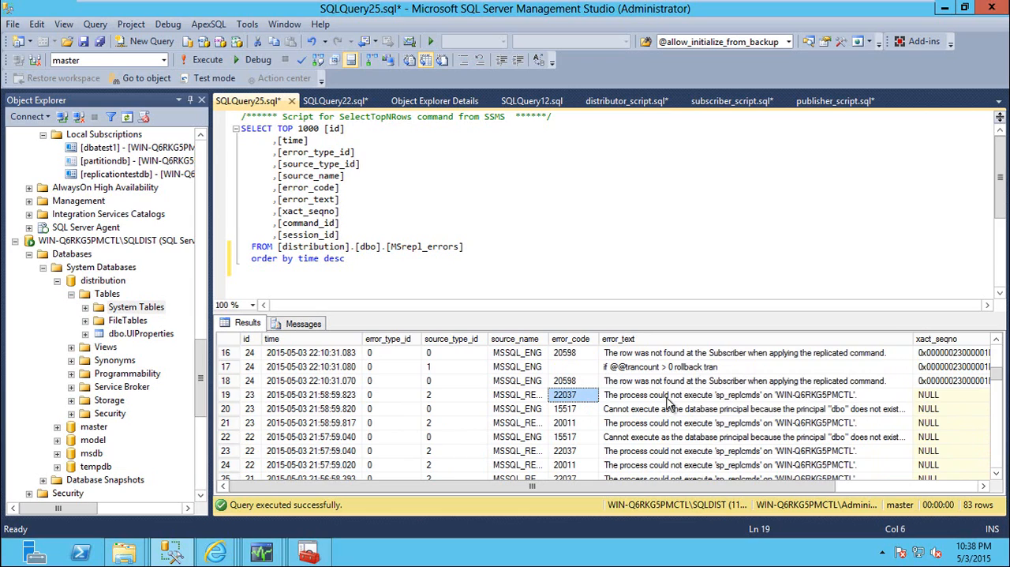
pyautogui.click(752, 399)
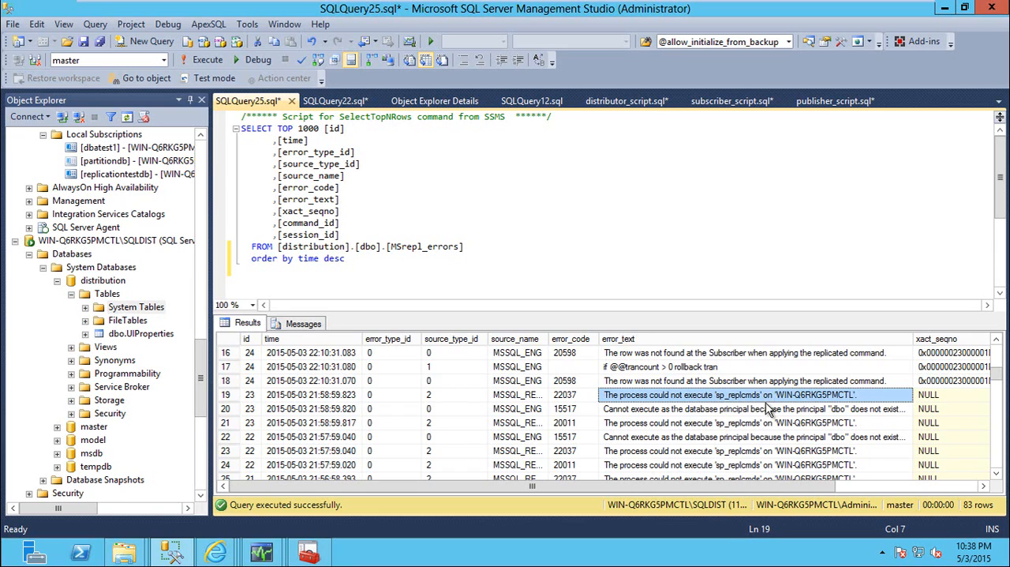
pyautogui.click(569, 397)
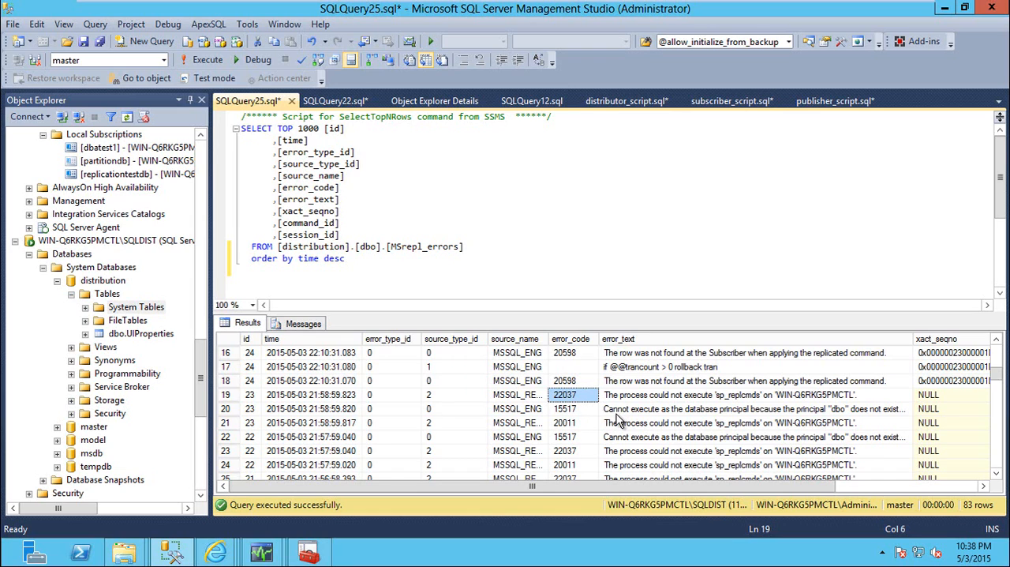
pyautogui.click(649, 411)
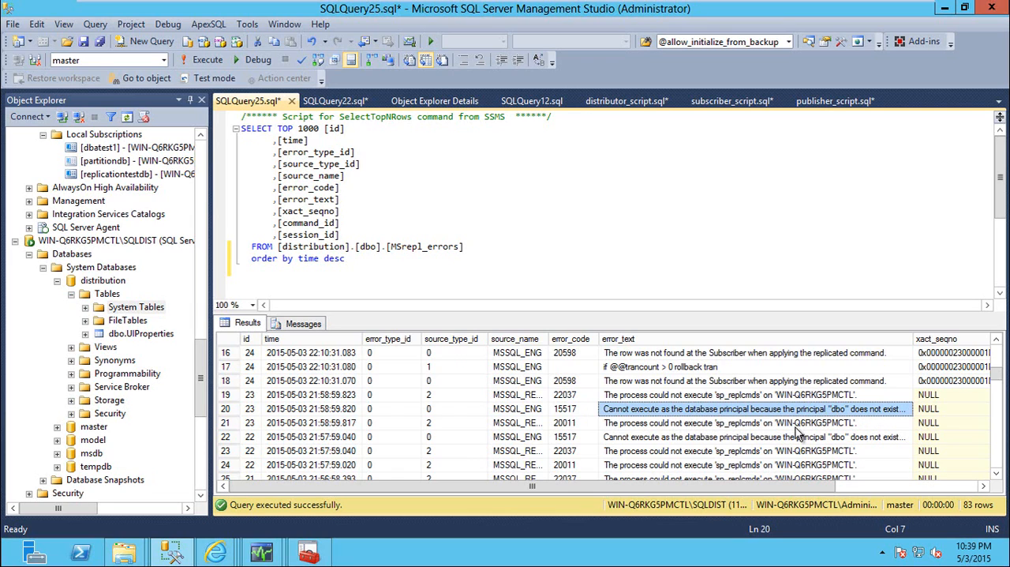
pyautogui.scroll(-4, 755, 438)
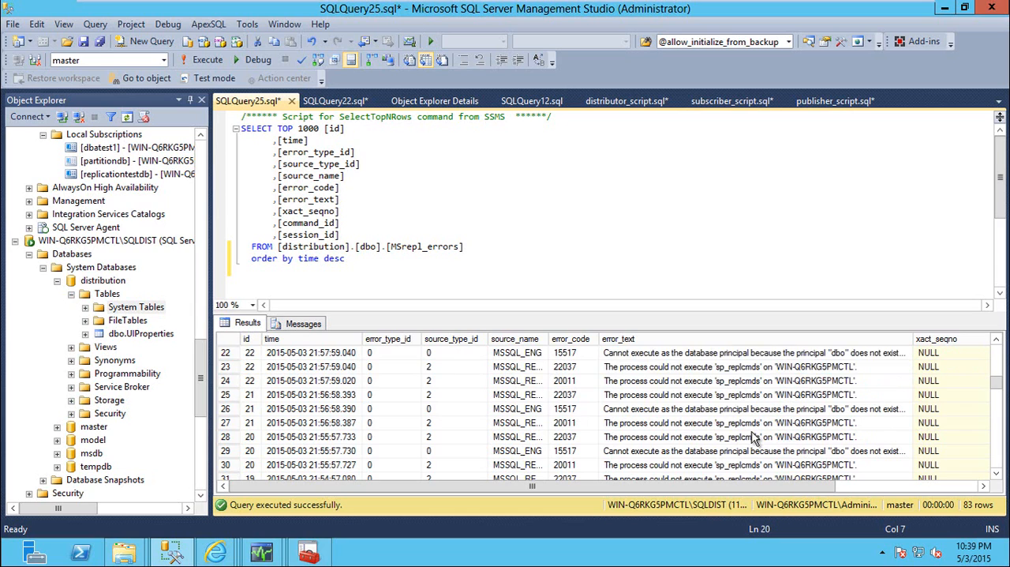
pyautogui.scroll(8, 689, 444)
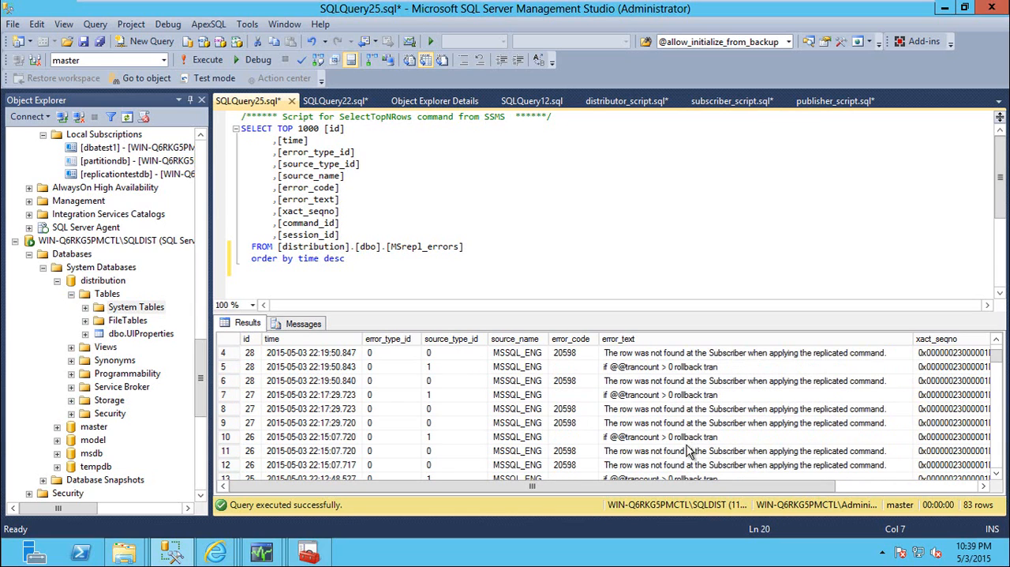
pyautogui.scroll(1, 690, 447)
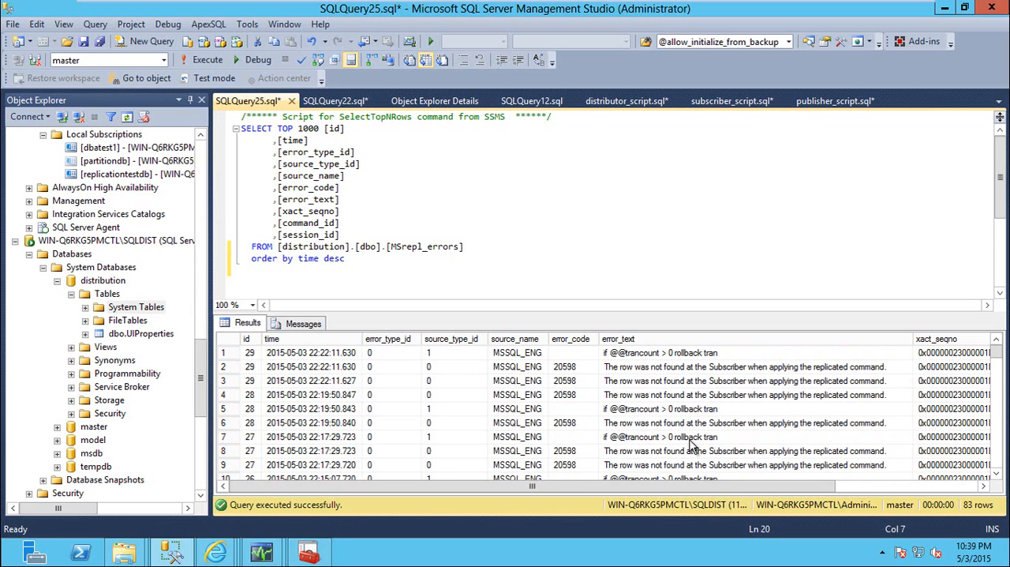
# Highlight the MSrepl_errors table name in the FROM clause and close the query without saving changes
pyautogui.doubleClick(447, 247)
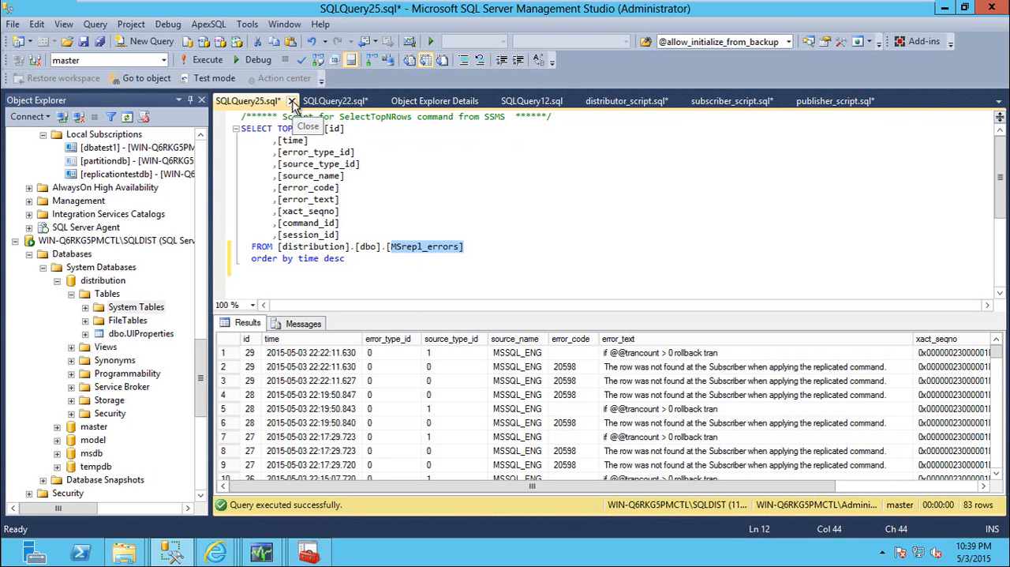
pyautogui.click(292, 104)
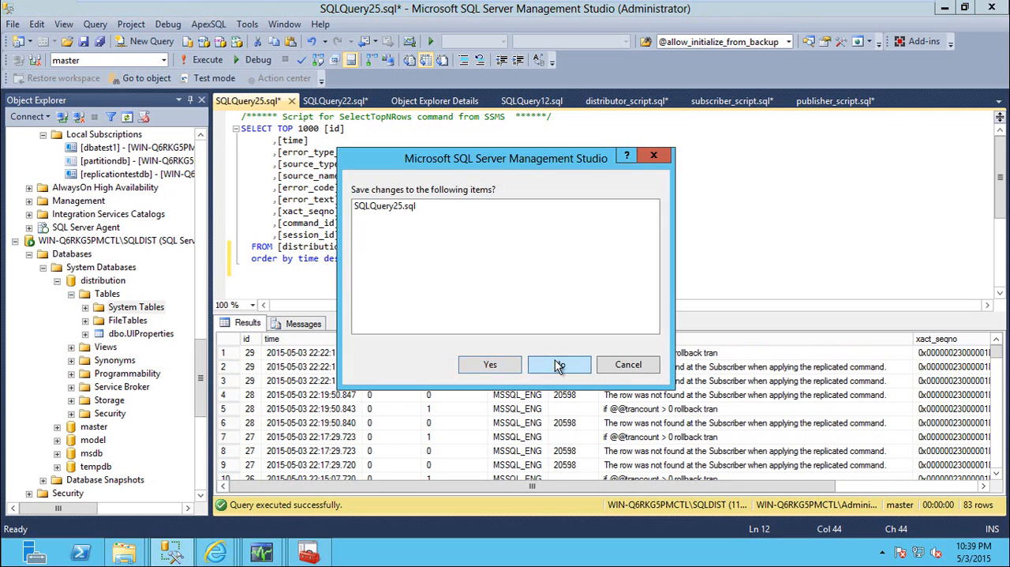
pyautogui.click(529, 371)
# Review the distribution database's system tables one by one from MSpublication_access down to MSlogreader_agents
pyautogui.click(297, 242)
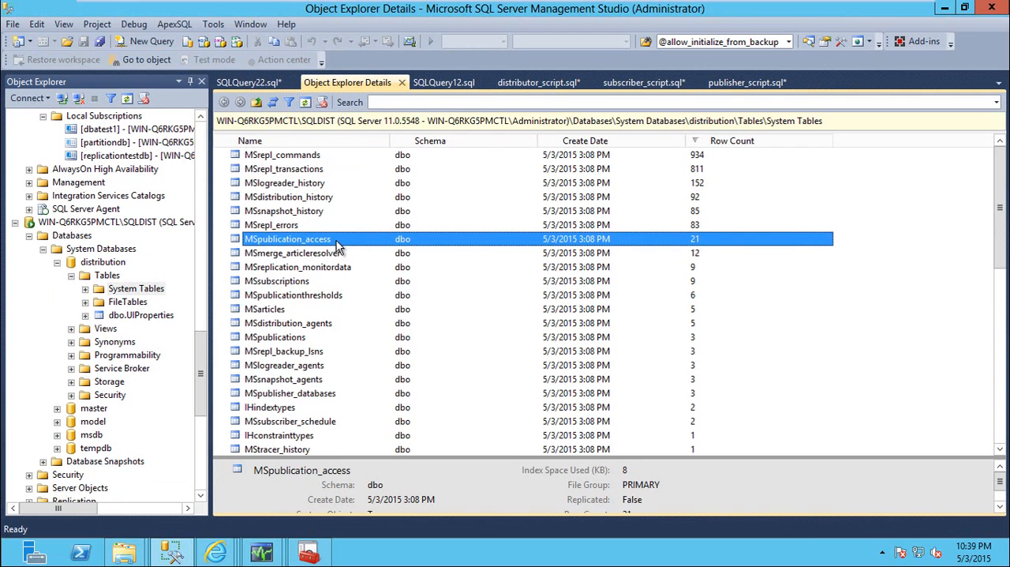
pyautogui.click(302, 258)
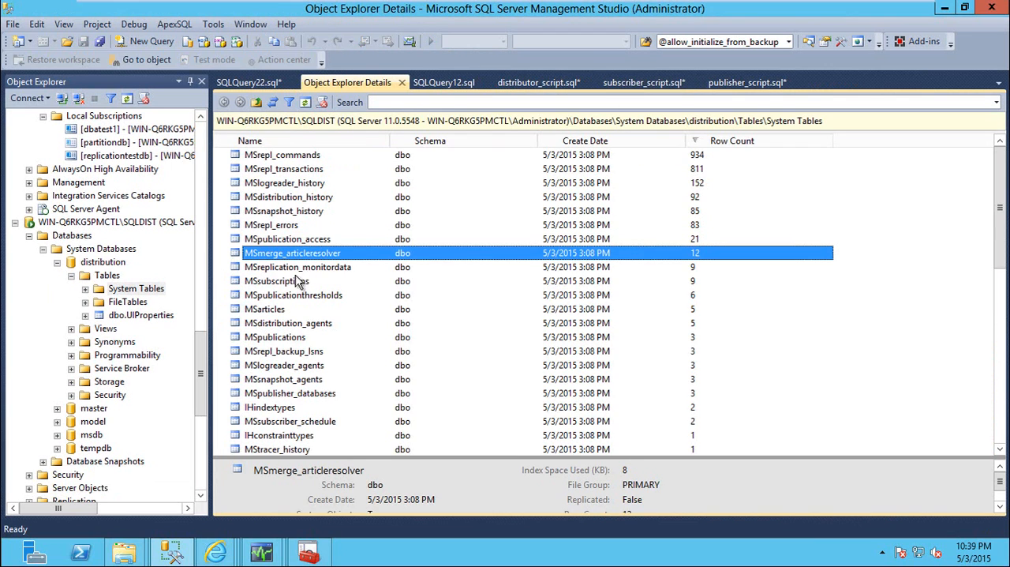
pyautogui.click(293, 272)
pyautogui.click(289, 282)
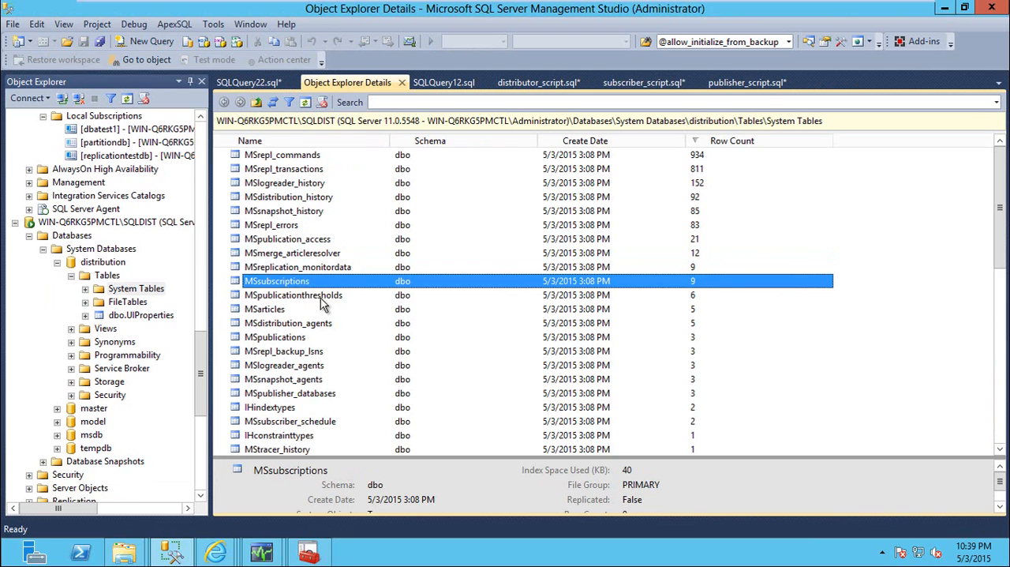
pyautogui.click(308, 297)
pyautogui.click(283, 310)
pyautogui.click(289, 323)
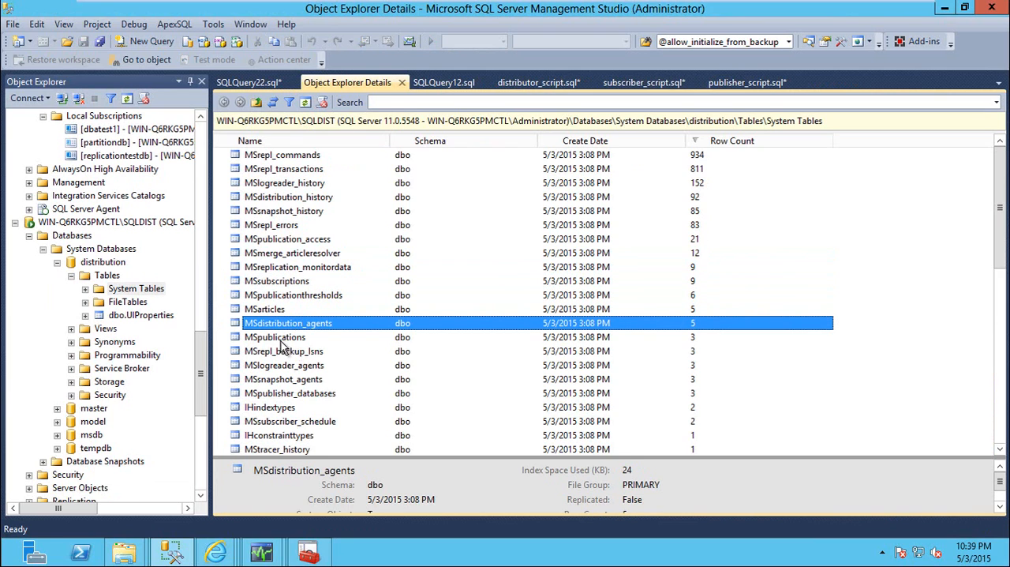
pyautogui.click(295, 338)
pyautogui.click(298, 351)
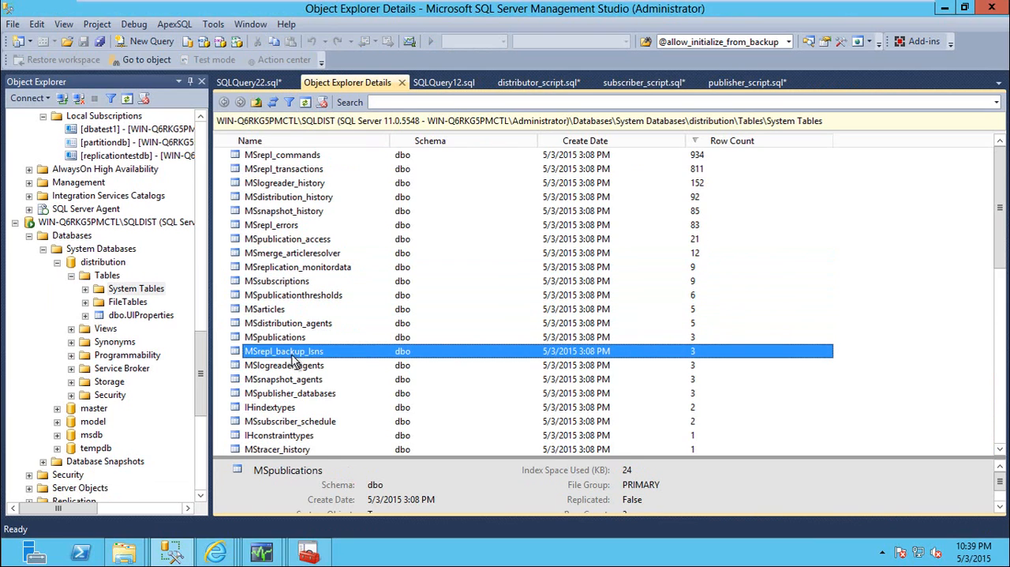
pyautogui.click(300, 367)
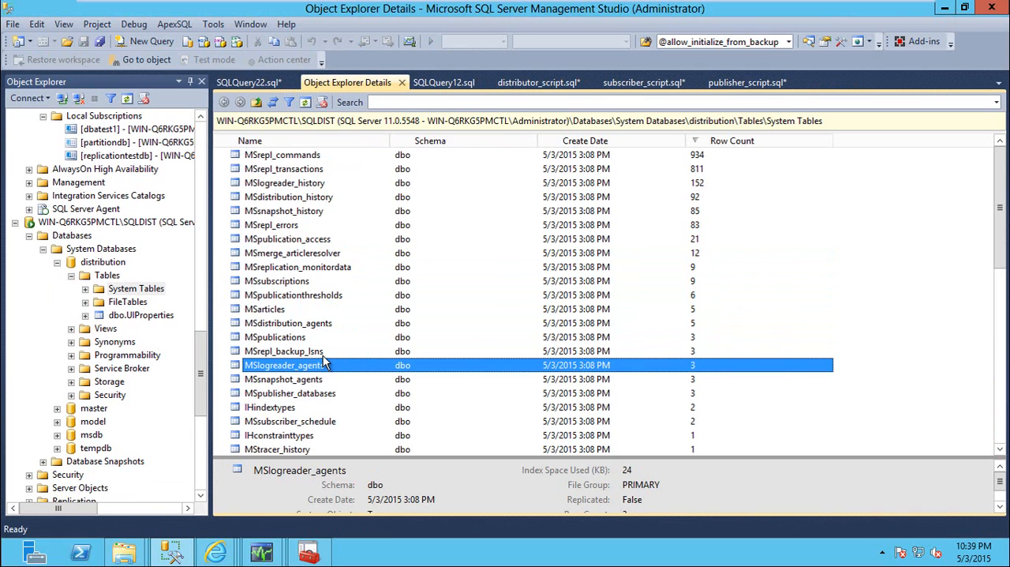
pyautogui.scroll(-3, 325, 361)
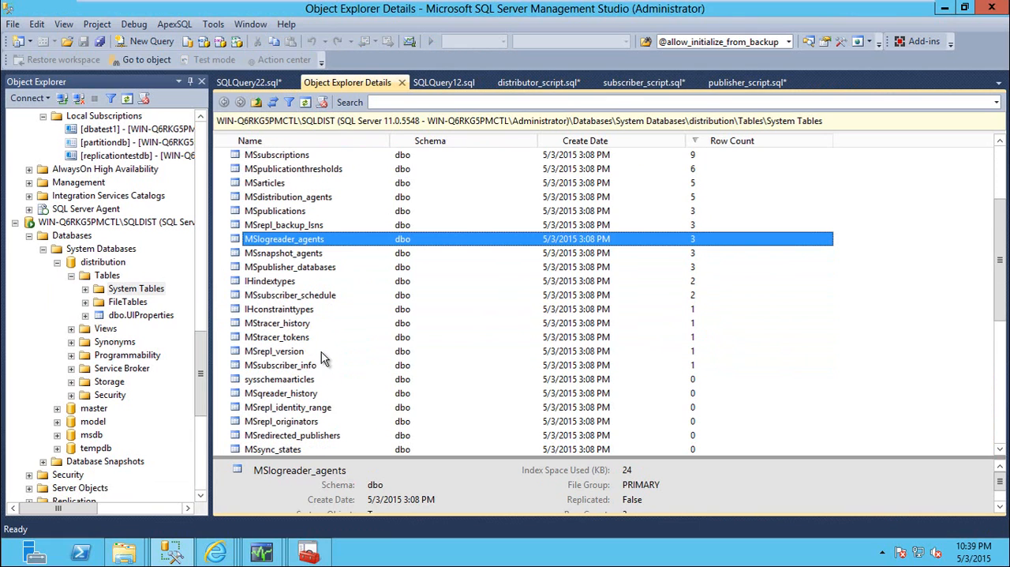
pyautogui.scroll(3, 323, 351)
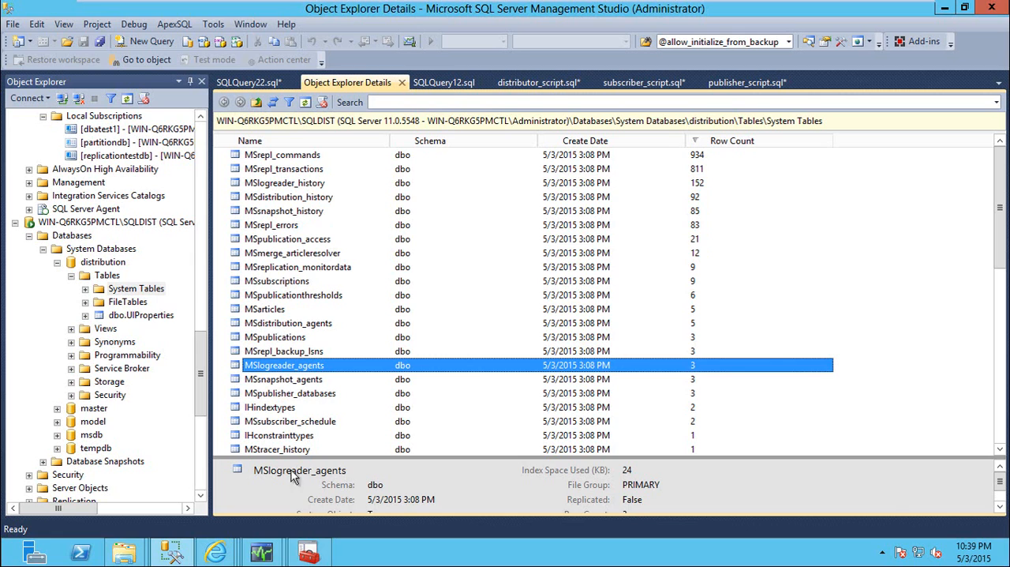
# Switch to Replication Monitor, close the open subscription details window, and view the agents and warnings of partitiondbpub
pyautogui.click(262, 551)
pyautogui.click(331, 493)
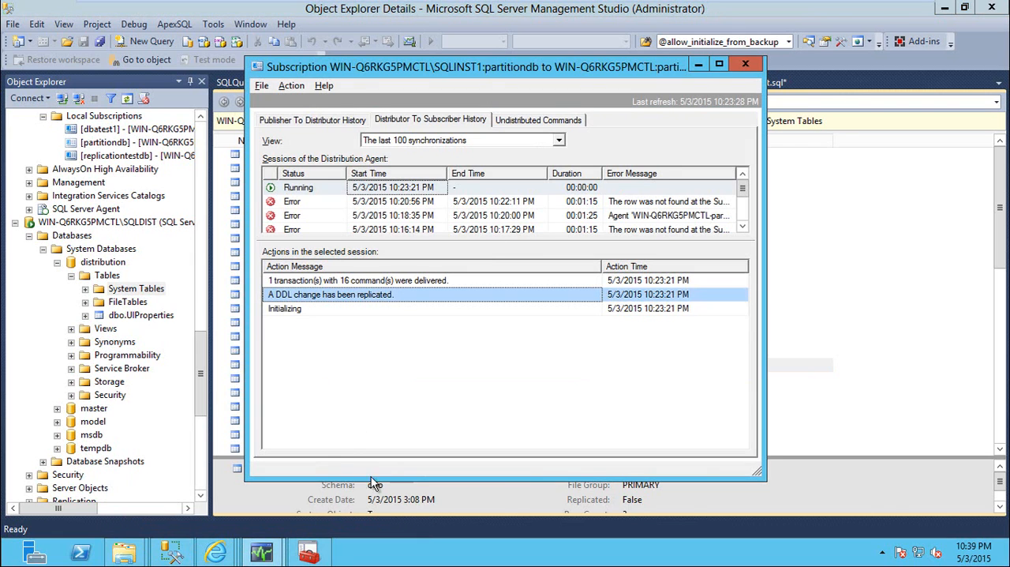
pyautogui.click(745, 63)
pyautogui.click(265, 551)
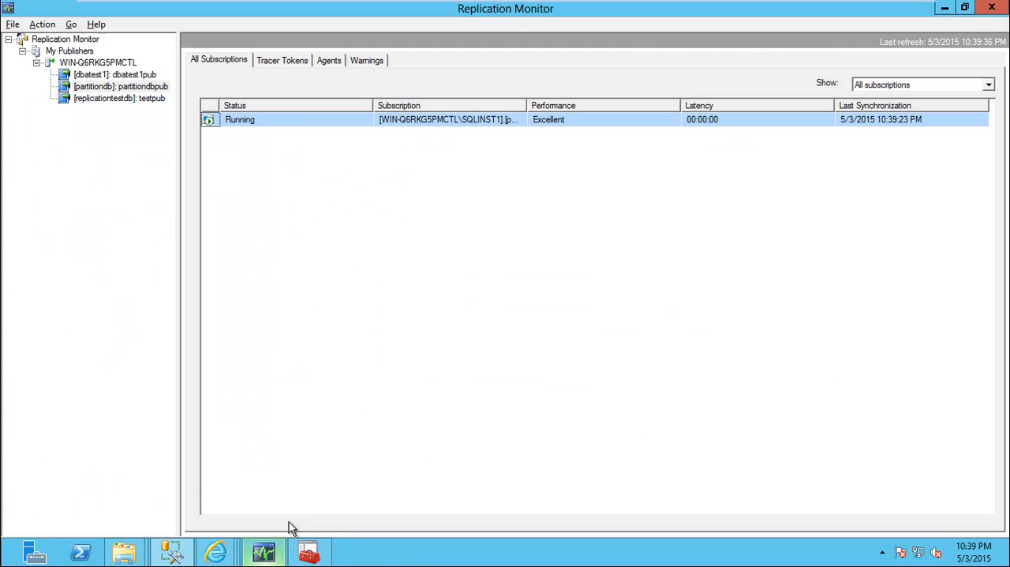
pyautogui.click(329, 61)
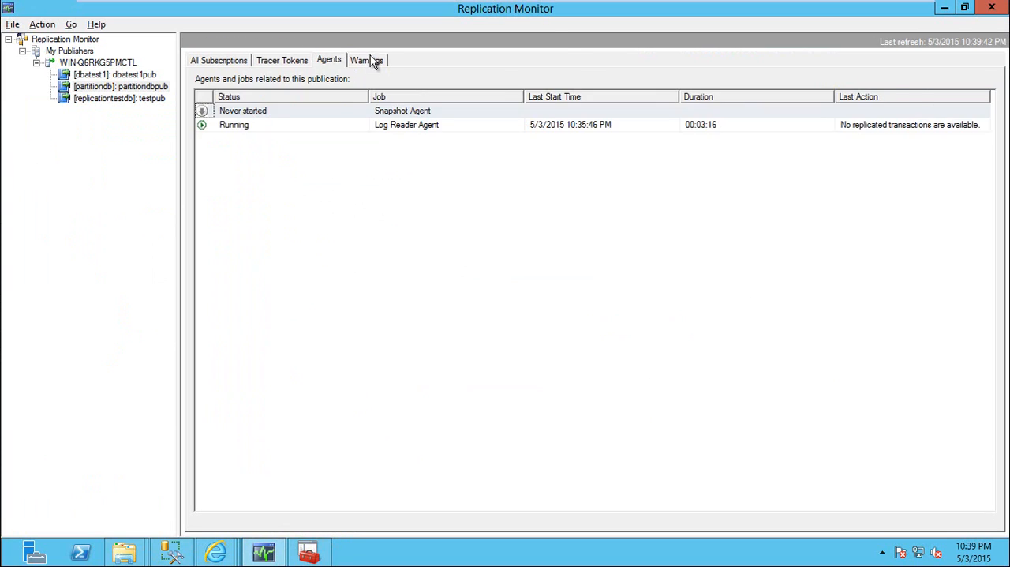
pyautogui.click(369, 60)
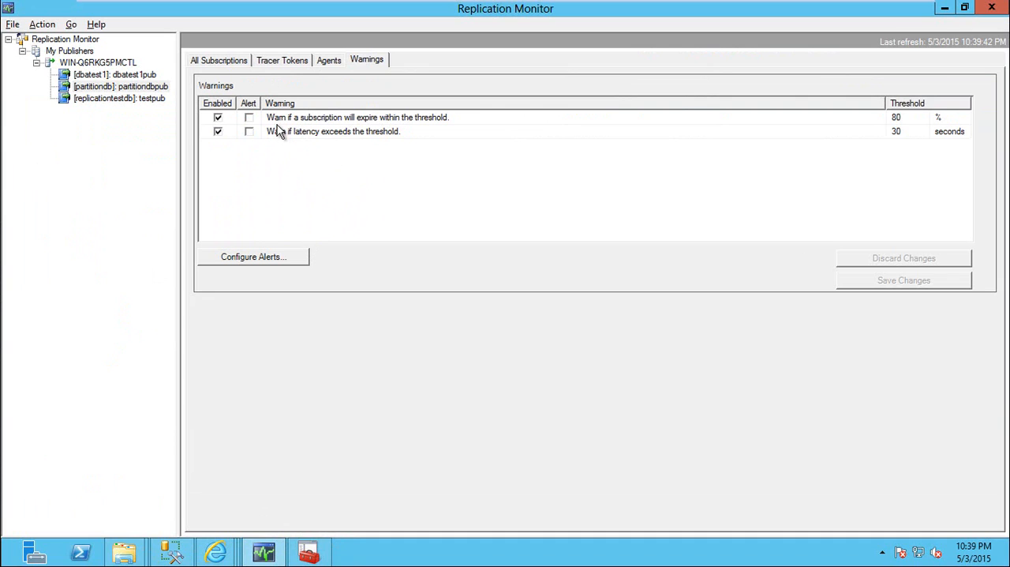
# Open the settings of the replication alert for long merge over dialup connection from the Warnings page
pyautogui.click(318, 132)
pyautogui.click(269, 258)
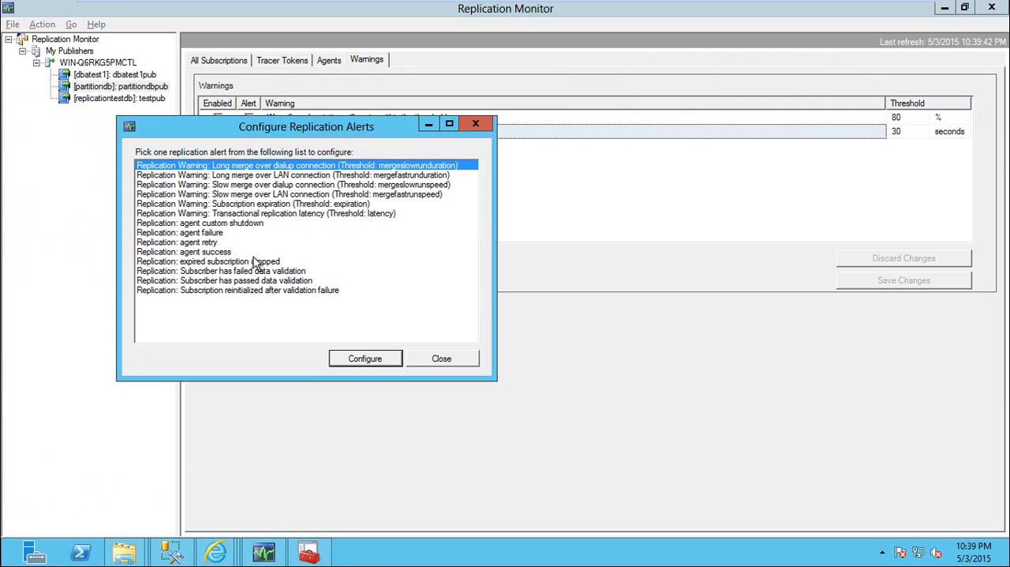
pyautogui.click(368, 362)
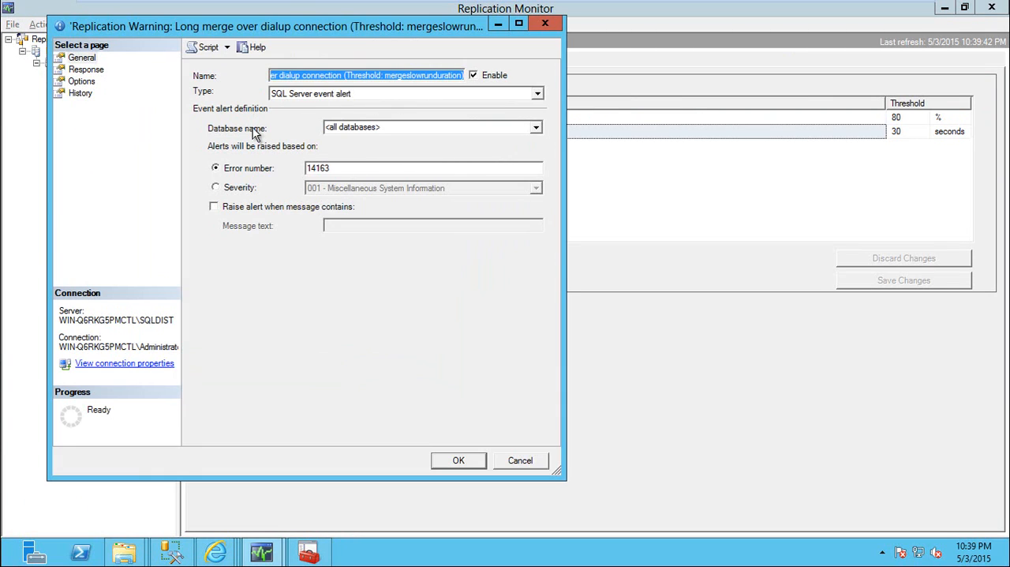
# Inspect the alert's Response and General pages, including the Notify operators and Execute job options, and close the alert dialogs without changes
pyautogui.click(86, 70)
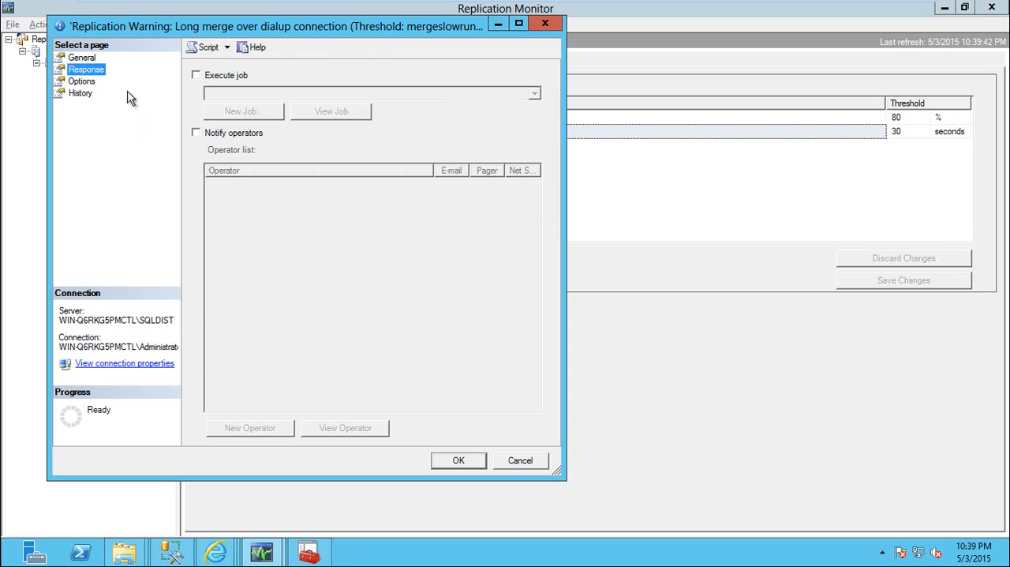
pyautogui.click(202, 136)
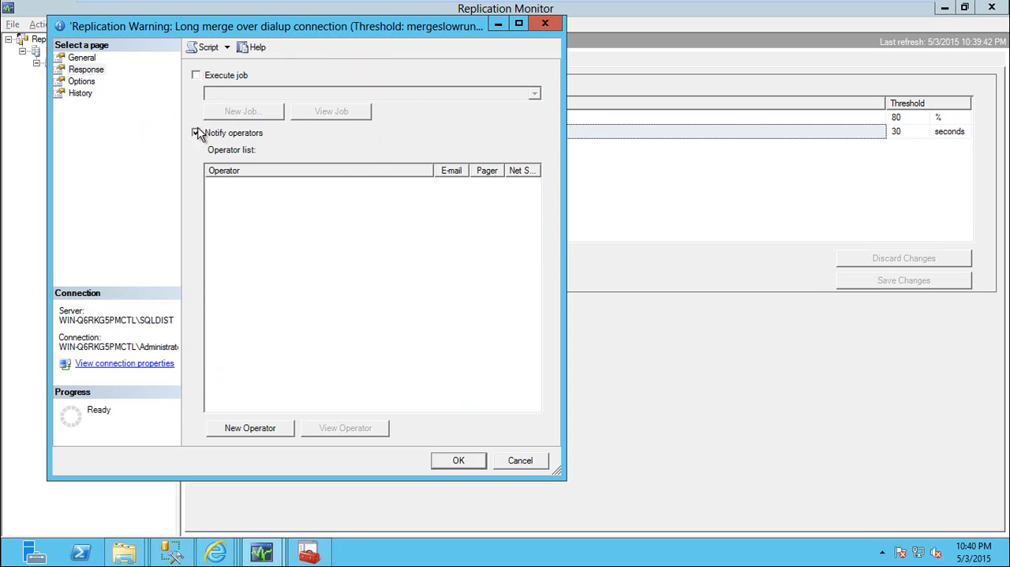
pyautogui.click(196, 133)
pyautogui.click(197, 75)
pyautogui.click(197, 75)
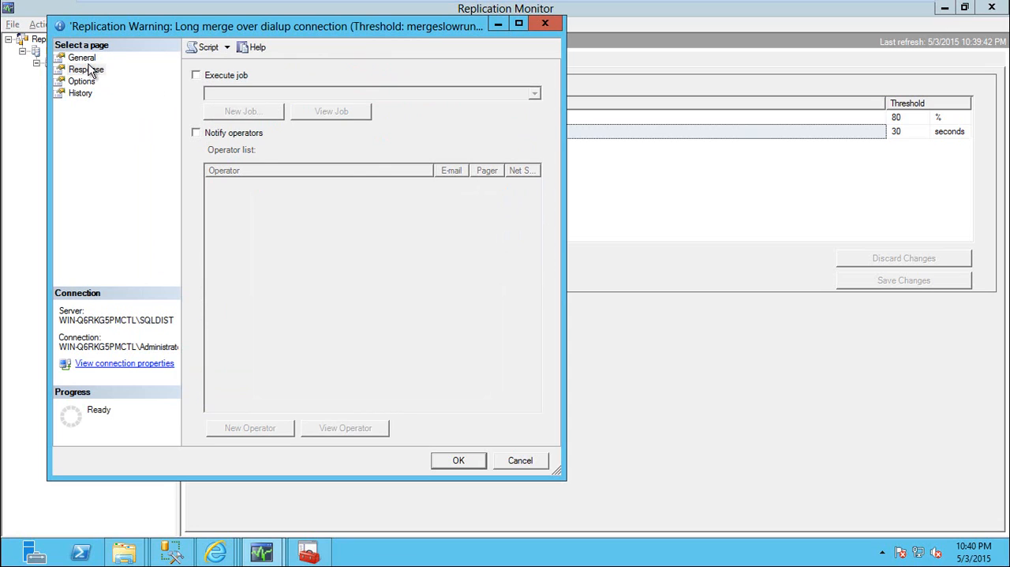
pyautogui.click(82, 57)
pyautogui.click(87, 70)
pyautogui.click(82, 58)
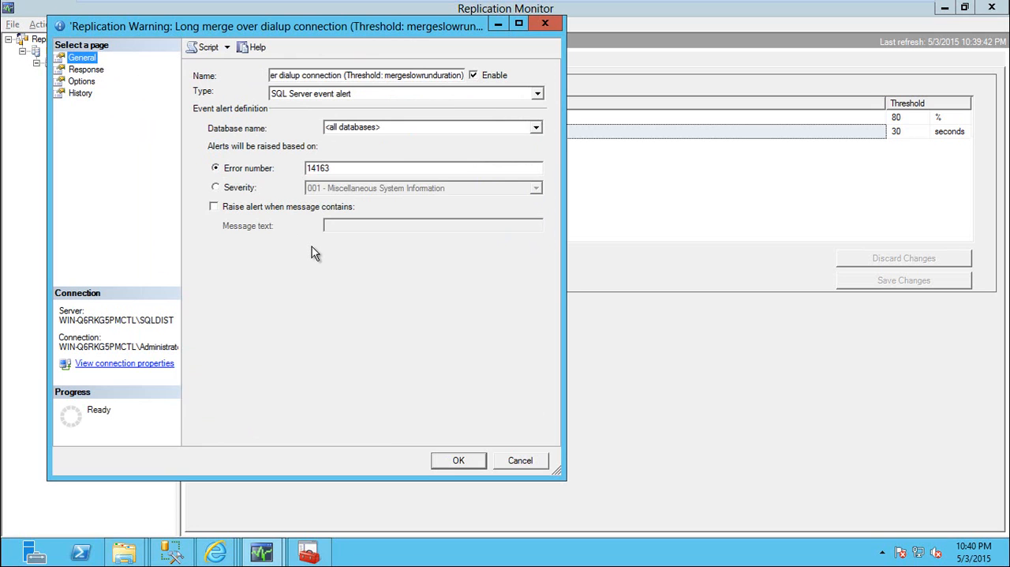
pyautogui.press('Escape')
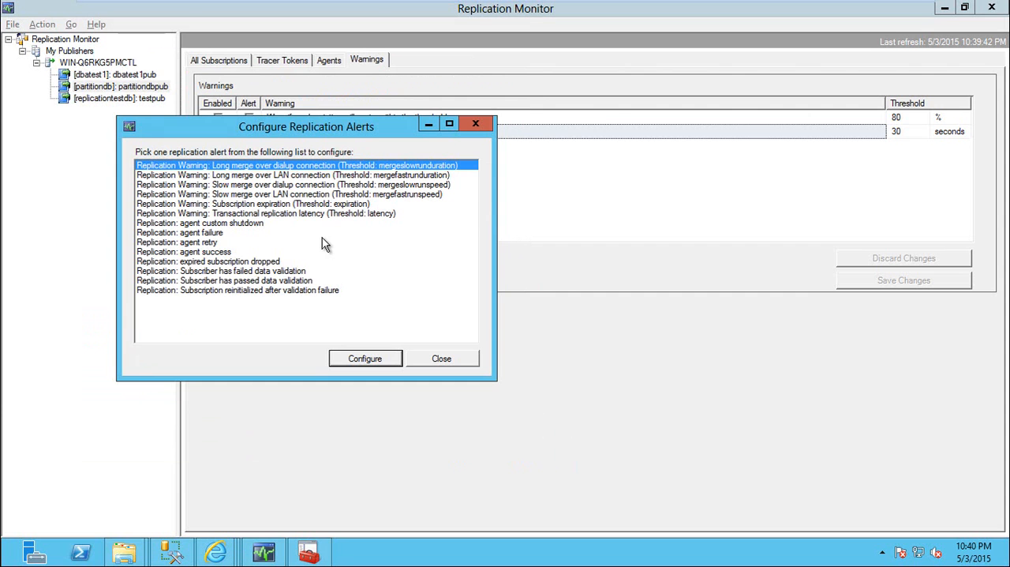
pyautogui.click(431, 361)
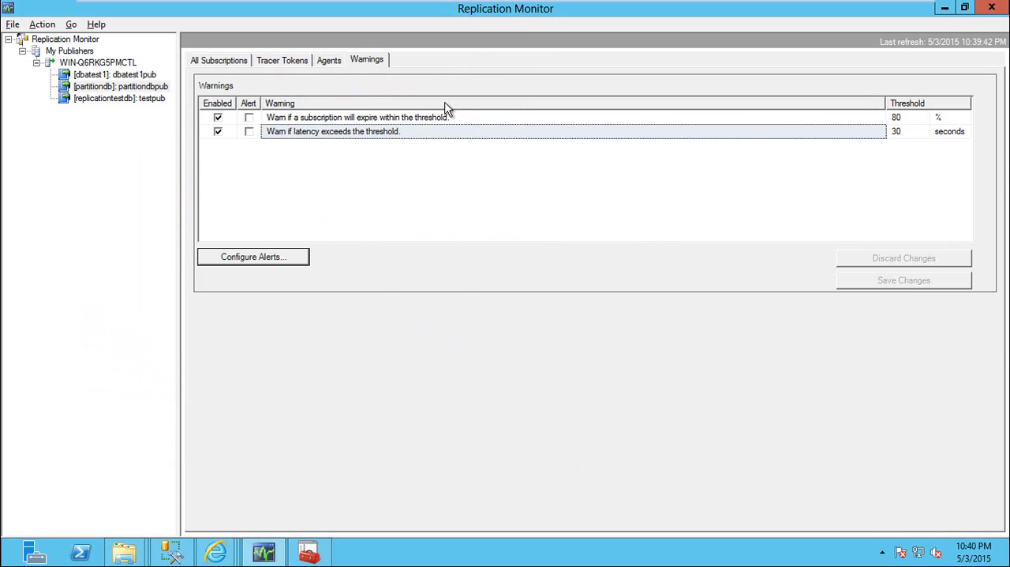
# Return to Management Studio and list the system tables of the subscriber's partitiondb database on SQLINST1 in Object Explorer Details
pyautogui.hotkey('alt', 'Tab')
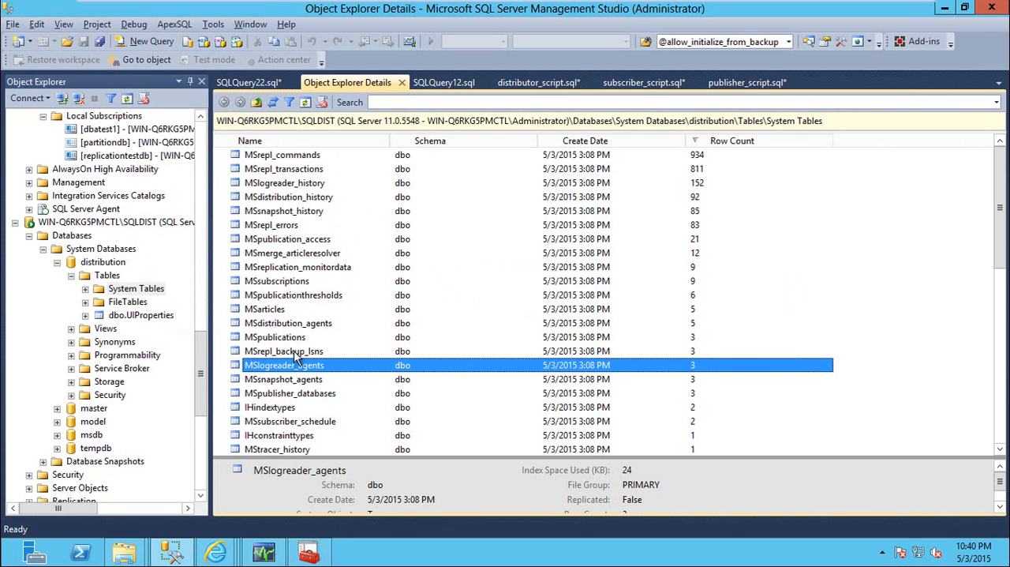
pyautogui.click(251, 83)
pyautogui.moveTo(202, 350); pyautogui.dragTo(203, 276)
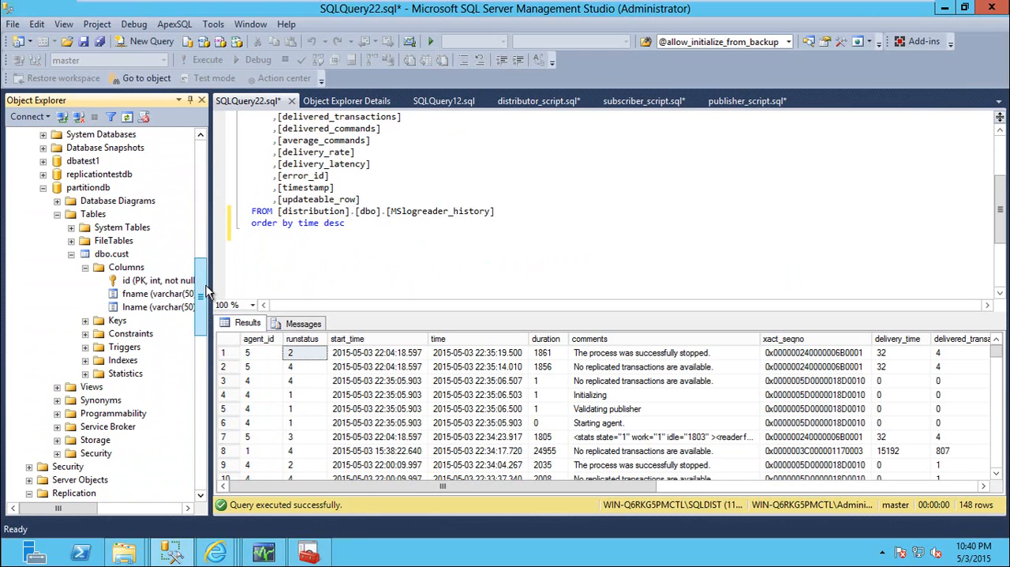
pyautogui.doubleClick(119, 229)
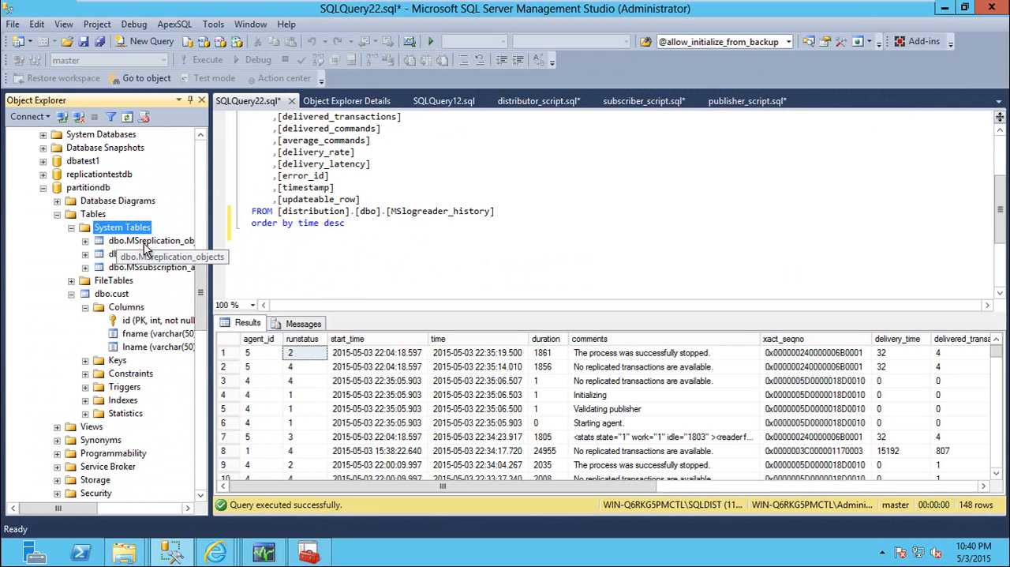
pyautogui.click(368, 101)
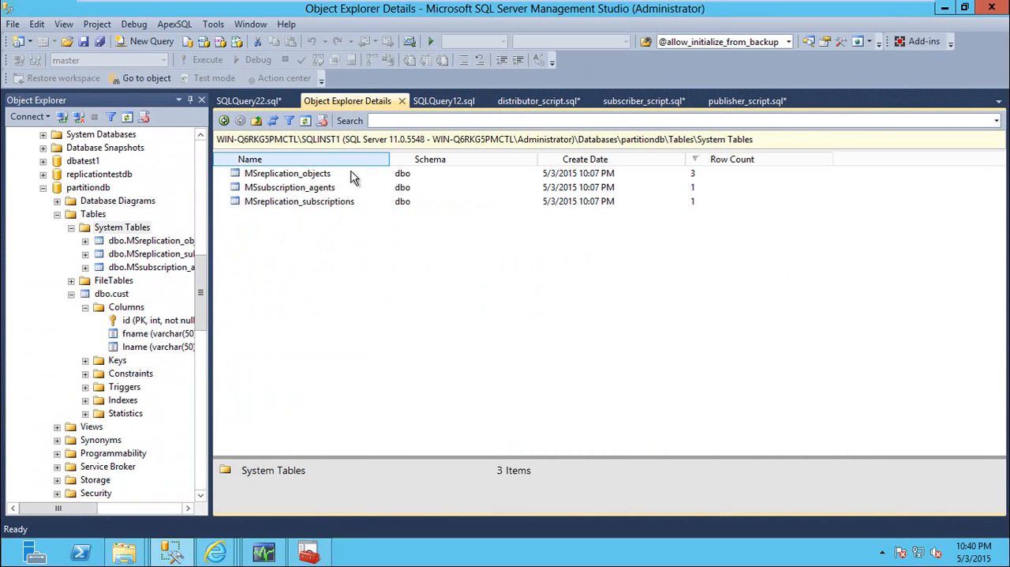
# Select the top 1000 rows of MSreplication_subscriptions and examine the transaction_timestamp column
pyautogui.click(306, 204)
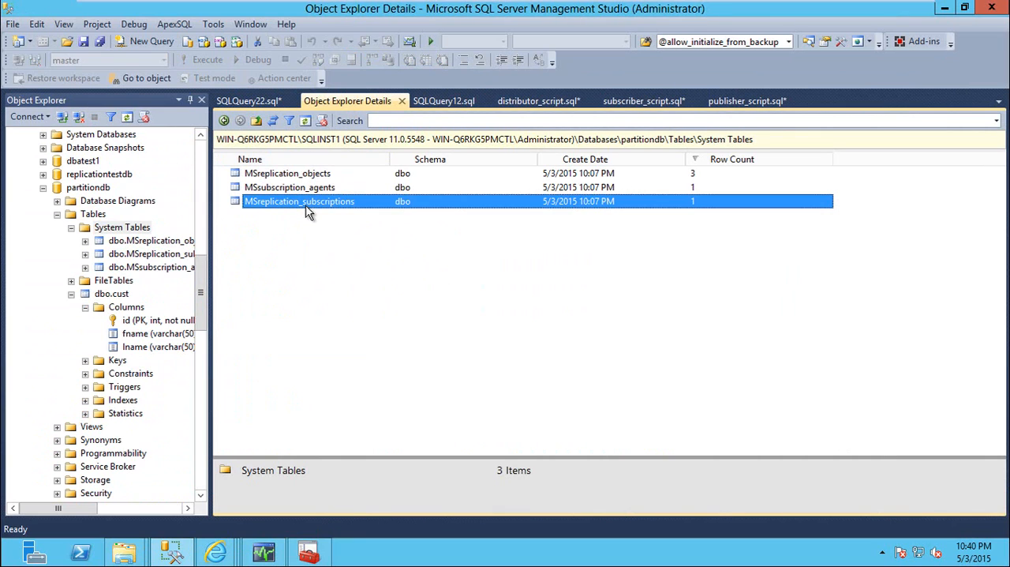
pyautogui.rightClick(310, 204)
pyautogui.click(378, 246)
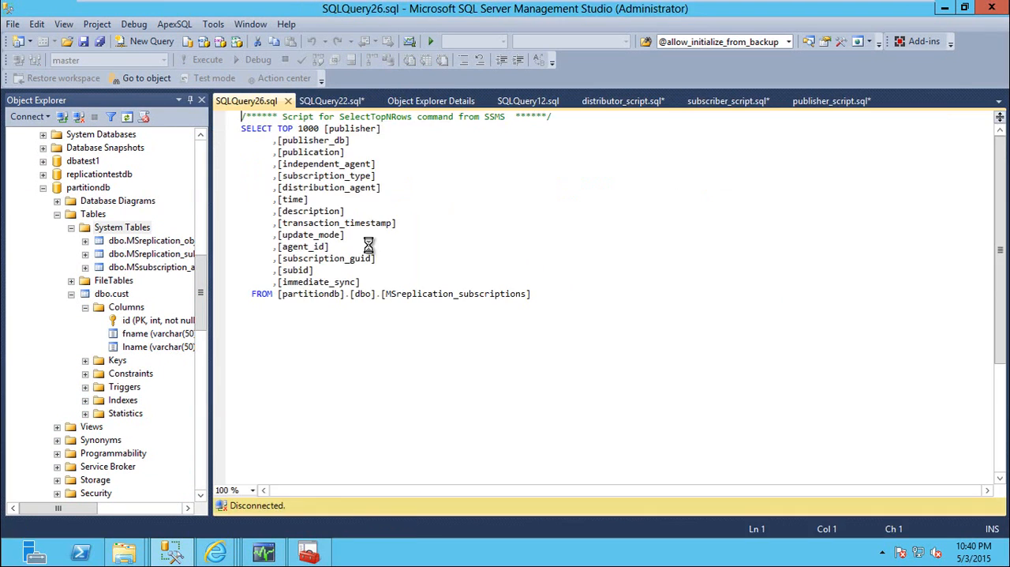
pyautogui.moveTo(600, 485); pyautogui.dragTo(809, 486)
pyautogui.click(698, 357)
pyautogui.click(424, 284)
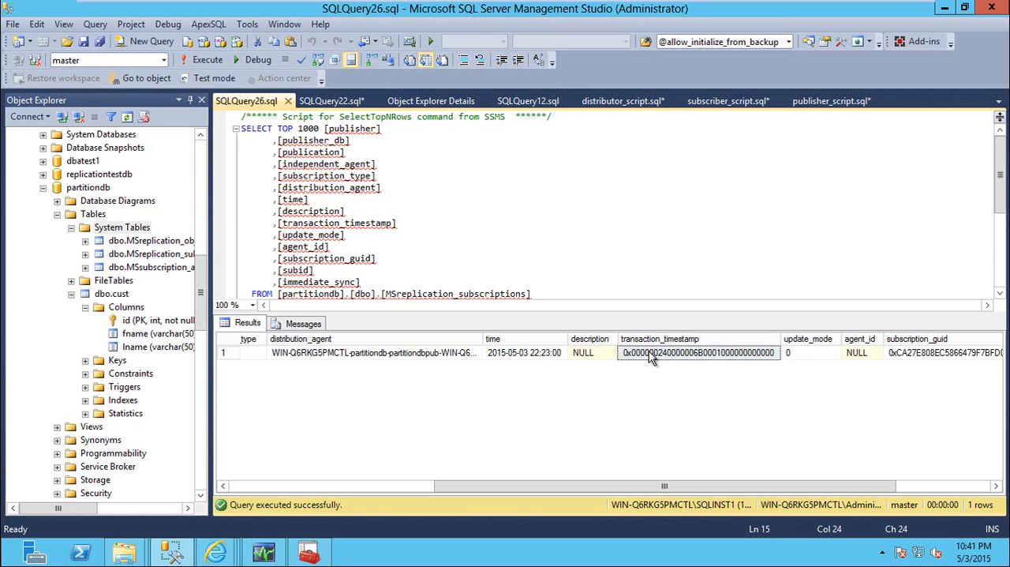
# Switch to Replication Monitor, check the undistributed commands of the partitiondb subscription, and close its details window
pyautogui.click(264, 551)
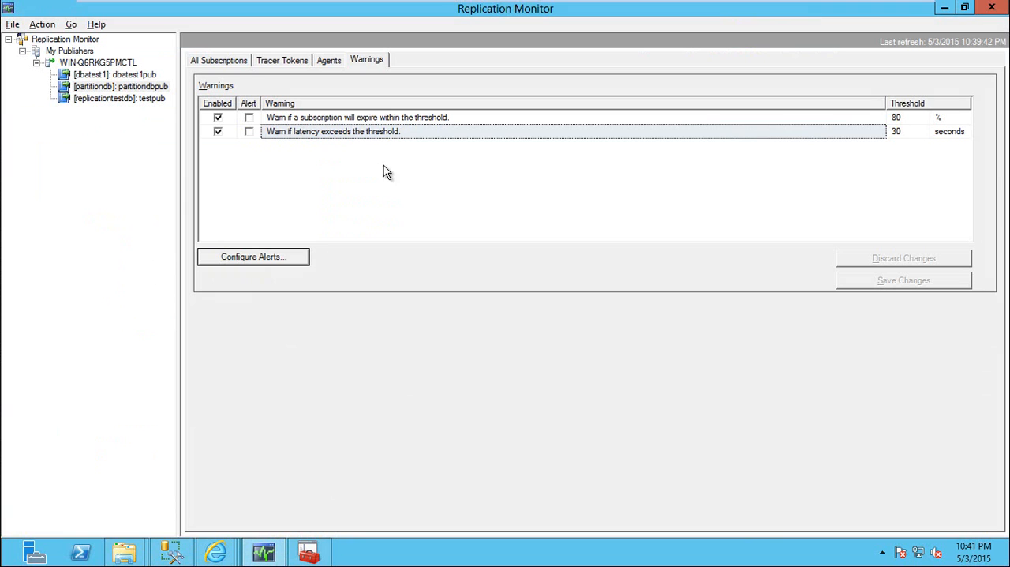
pyautogui.click(218, 62)
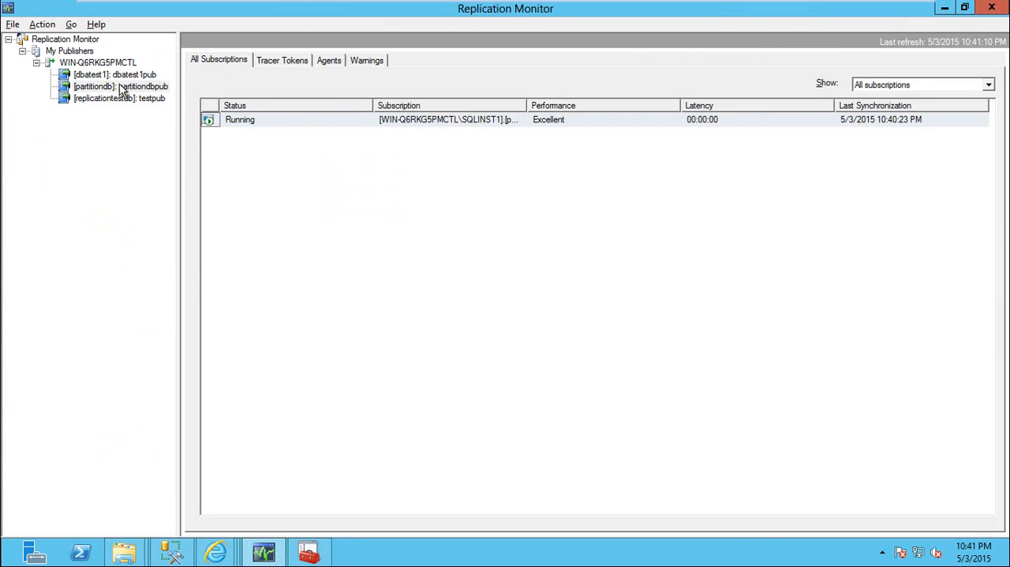
pyautogui.click(117, 87)
pyautogui.doubleClick(332, 124)
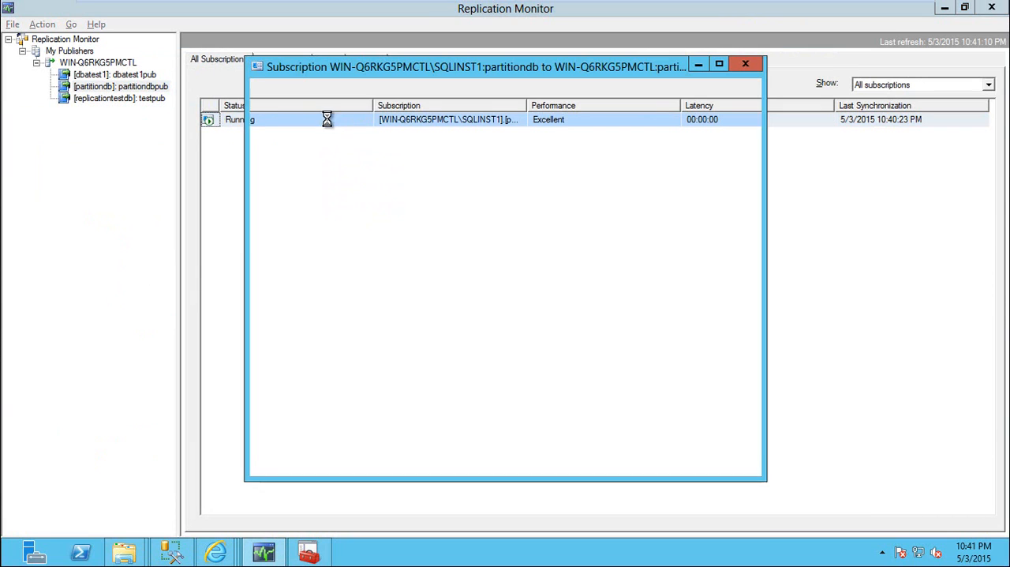
pyautogui.click(537, 120)
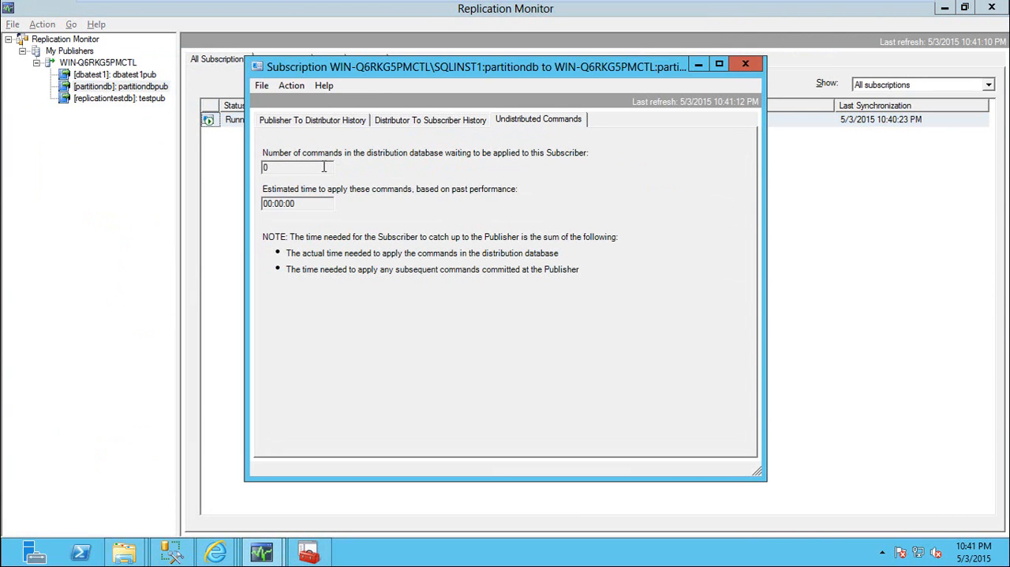
pyautogui.moveTo(323, 167); pyautogui.dragTo(253, 173)
pyautogui.click(745, 63)
# Return to the MSreplication_subscriptions query in Management Studio, recheck the transaction_timestamp value, and close the query
pyautogui.hotkey('alt', 'Tab')
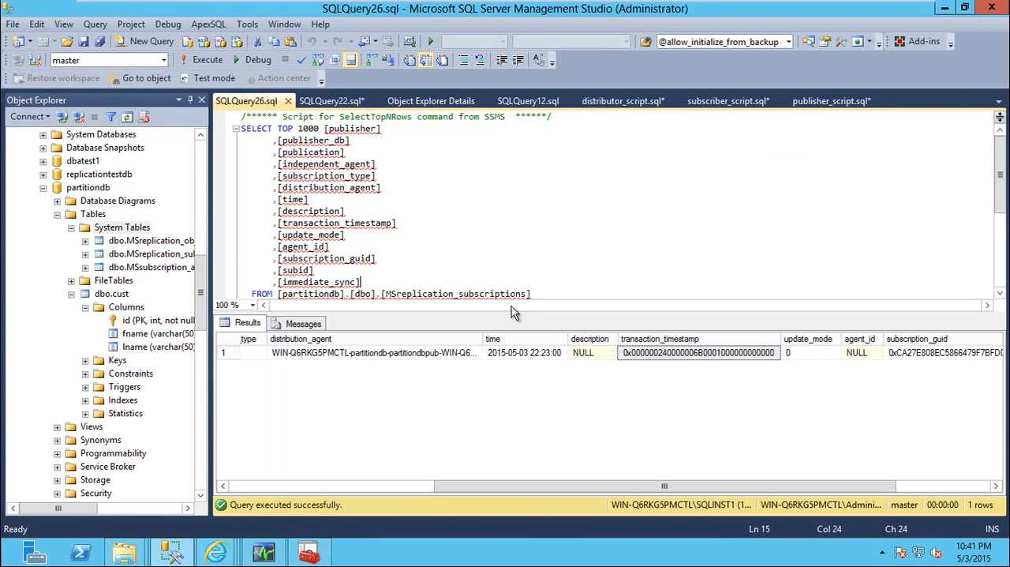
pyautogui.click(586, 289)
pyautogui.scroll(-1, 589, 285)
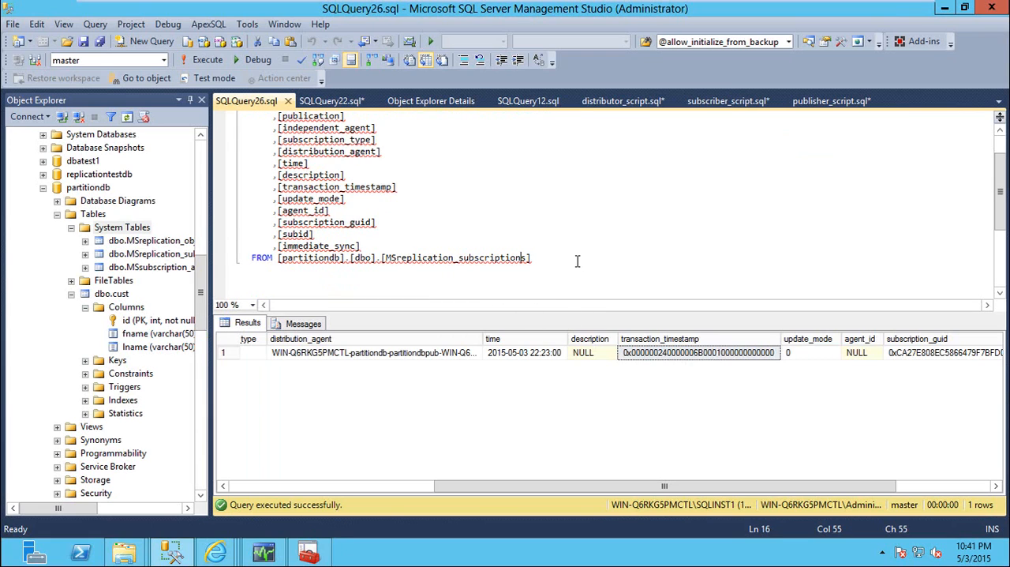
pyautogui.click(649, 360)
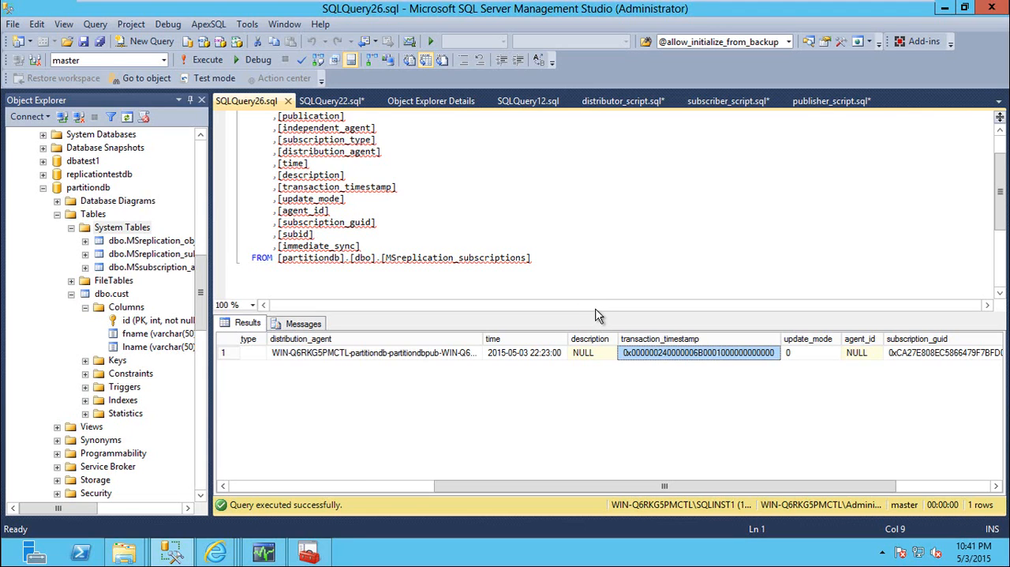
pyautogui.click(288, 101)
pyautogui.click(360, 183)
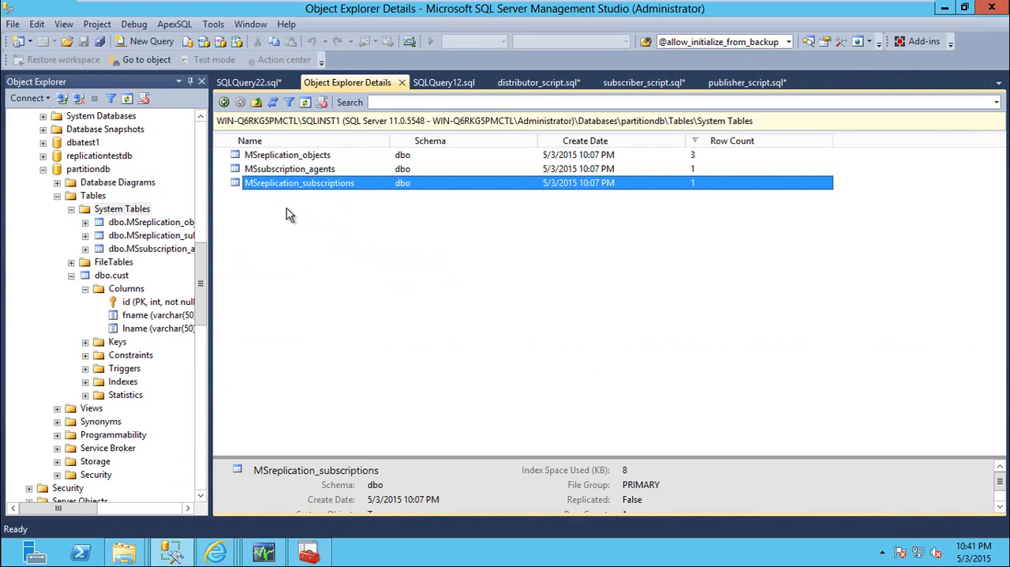
pyautogui.click(202, 259)
pyautogui.moveTo(202, 259); pyautogui.dragTo(202, 139)
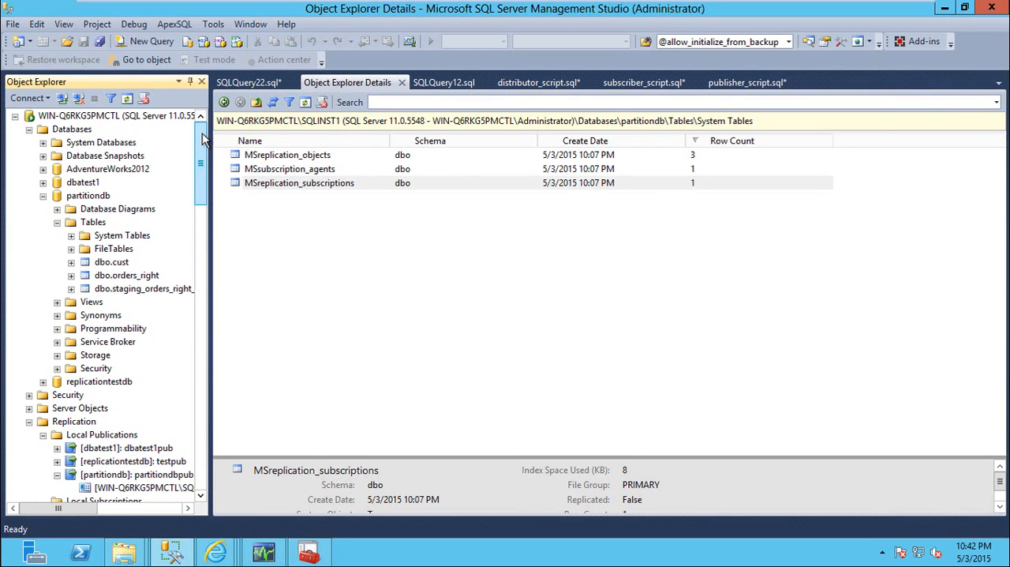
pyautogui.moveTo(124, 552)
pyautogui.click(249, 470)
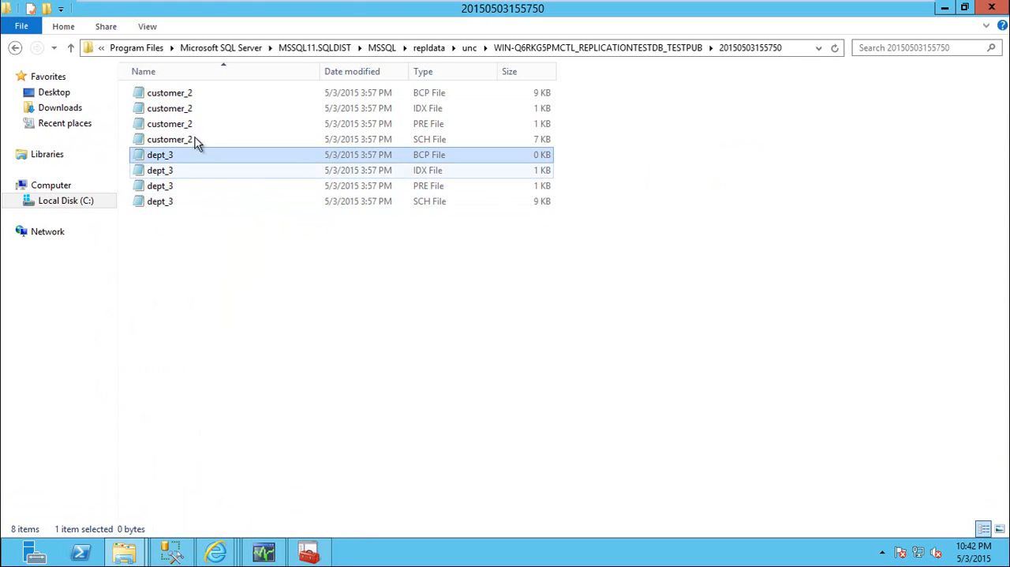
pyautogui.click(189, 94)
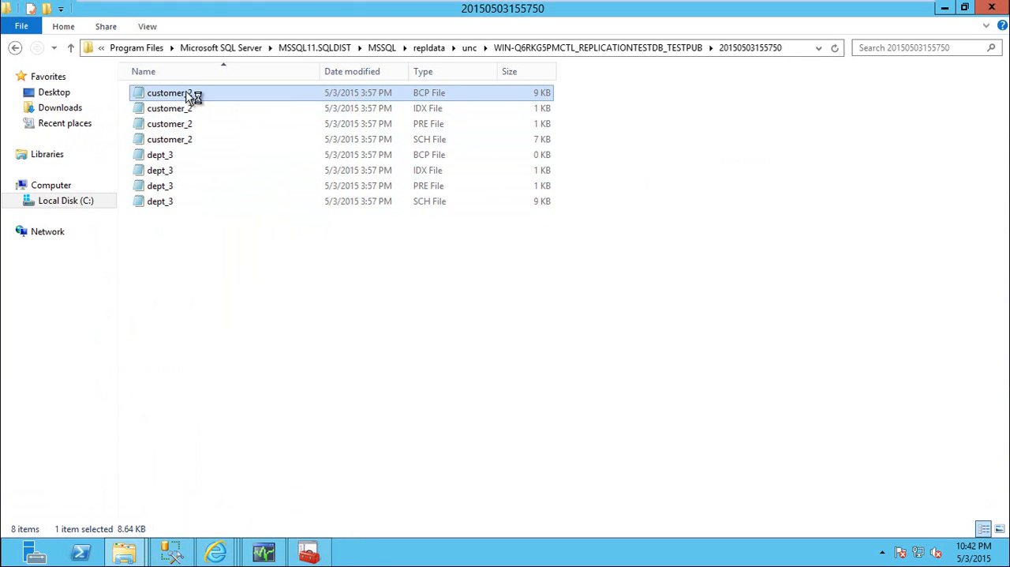
pyautogui.doubleClick(194, 95)
pyautogui.click(754, 28)
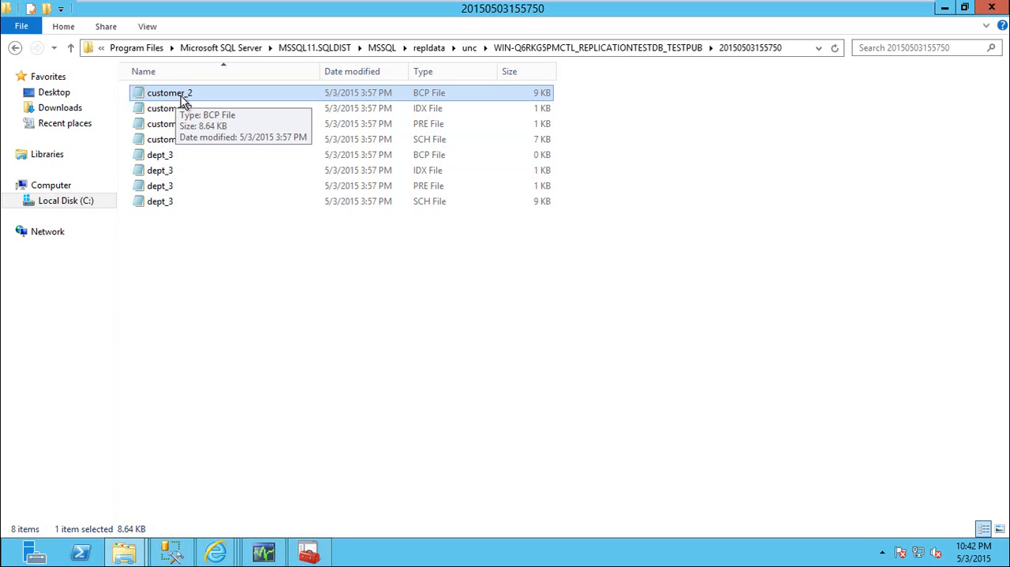
# View the customer_2 PRE file's script, close it, and open the customer_2 SCH file
pyautogui.click(410, 139)
pyautogui.doubleClick(367, 125)
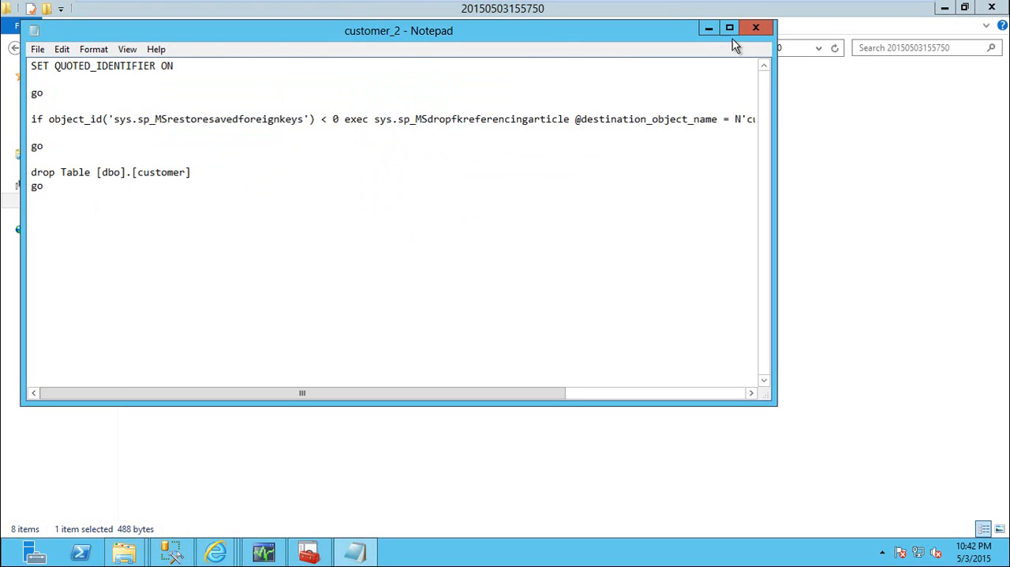
pyautogui.click(755, 27)
pyautogui.doubleClick(347, 141)
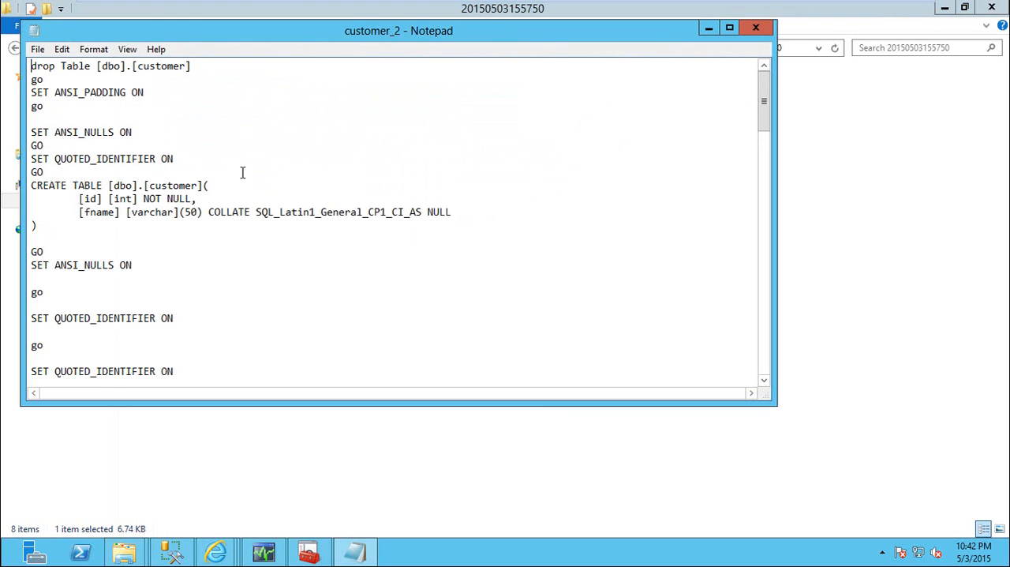
# Highlight the DROP TABLE and CREATE TABLE statements in the customer_2 SCH script for review, and close the file
pyautogui.click(53, 224)
pyautogui.moveTo(35, 197); pyautogui.dragTo(30, 172)
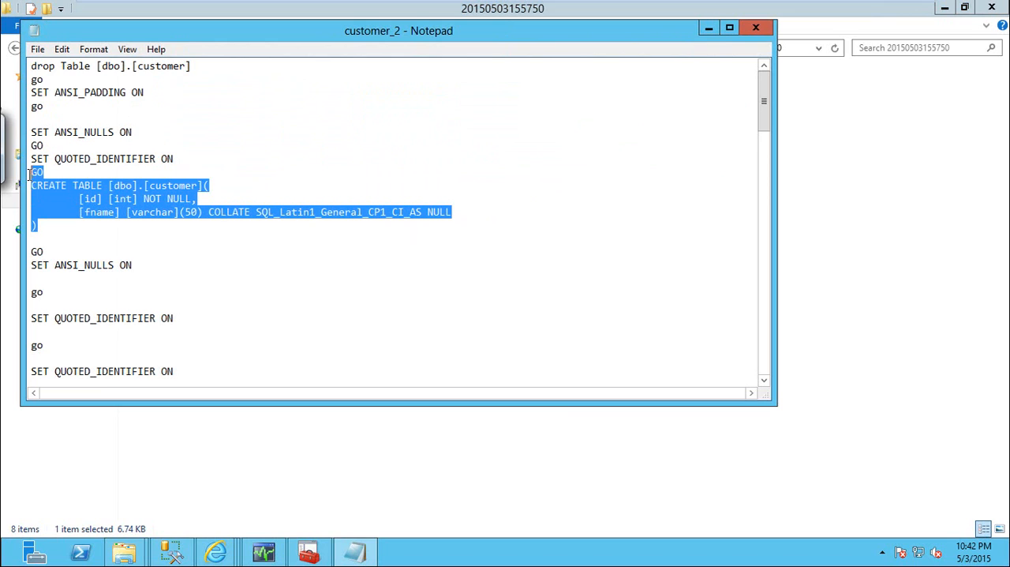
pyautogui.moveTo(52, 77); pyautogui.dragTo(30, 65)
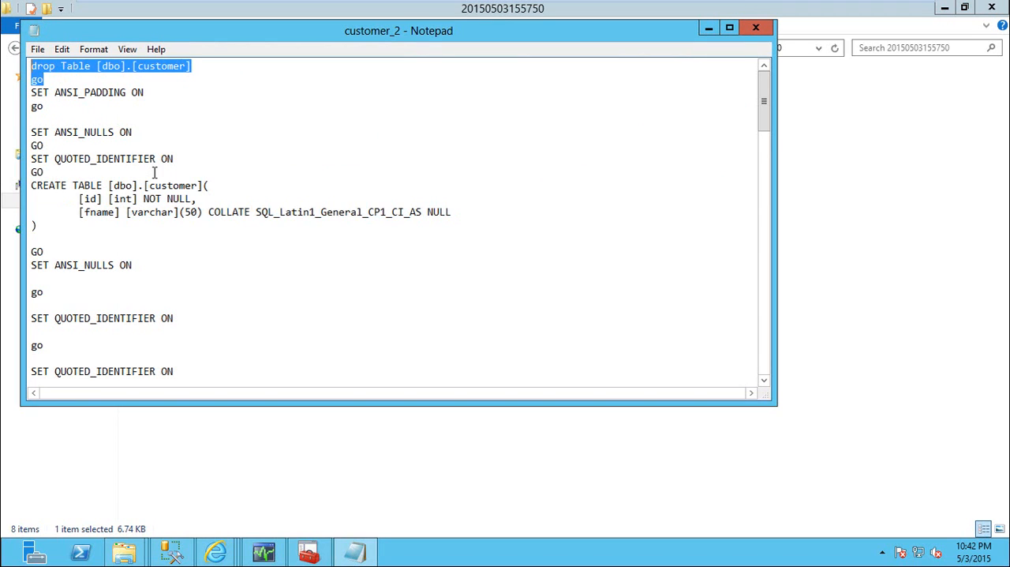
pyautogui.moveTo(49, 226); pyautogui.dragTo(37, 186)
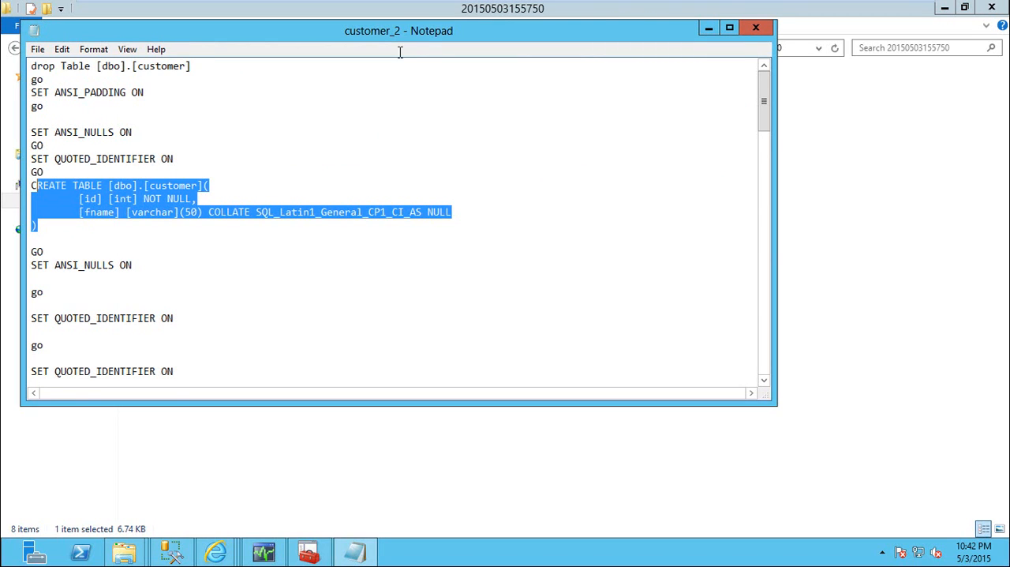
pyautogui.click(764, 28)
# View the contents of the customer_2 IDX and BCP files, closing each one after reading
pyautogui.doubleClick(383, 108)
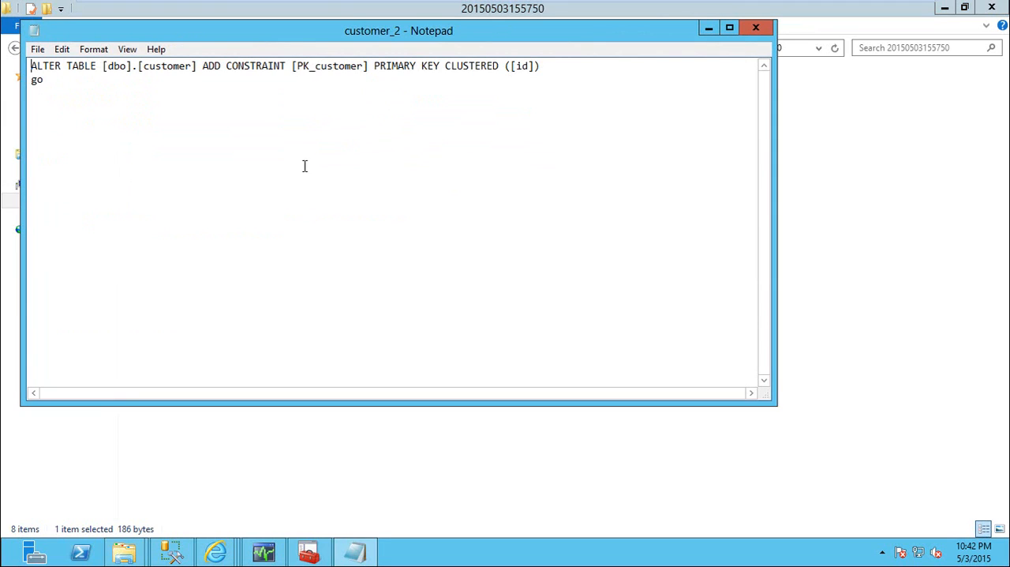
pyautogui.click(756, 28)
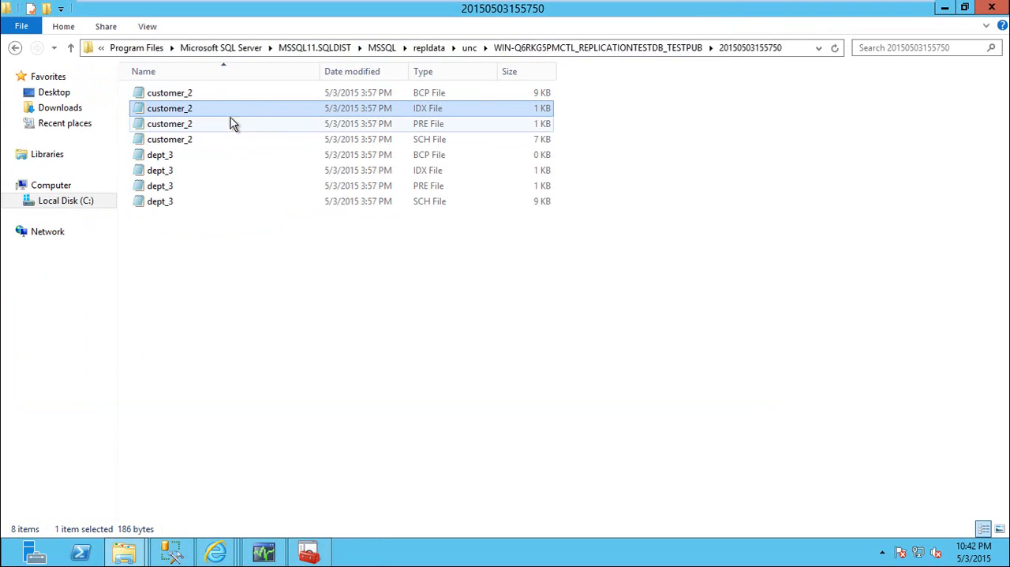
pyautogui.doubleClick(227, 95)
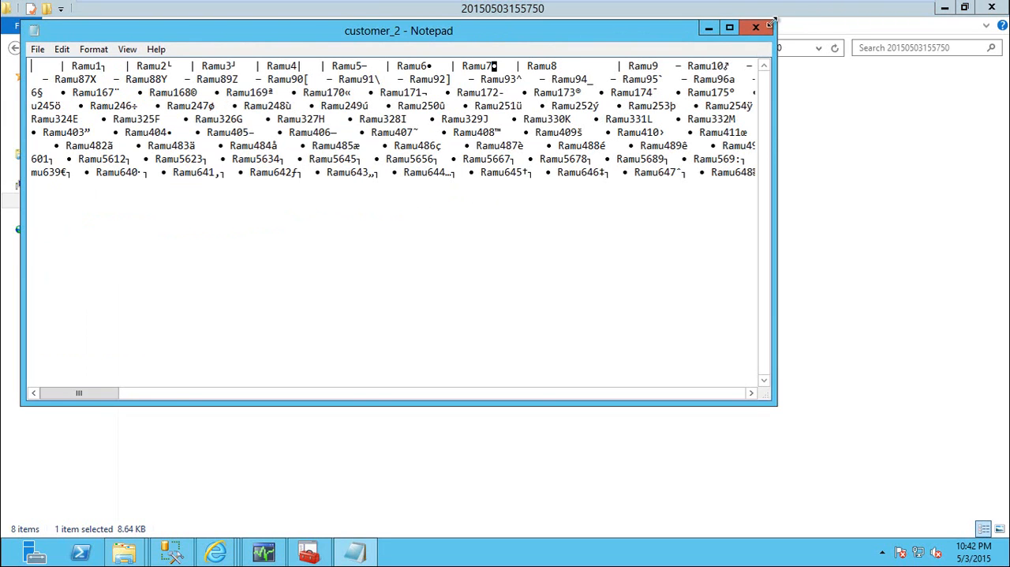
pyautogui.click(766, 26)
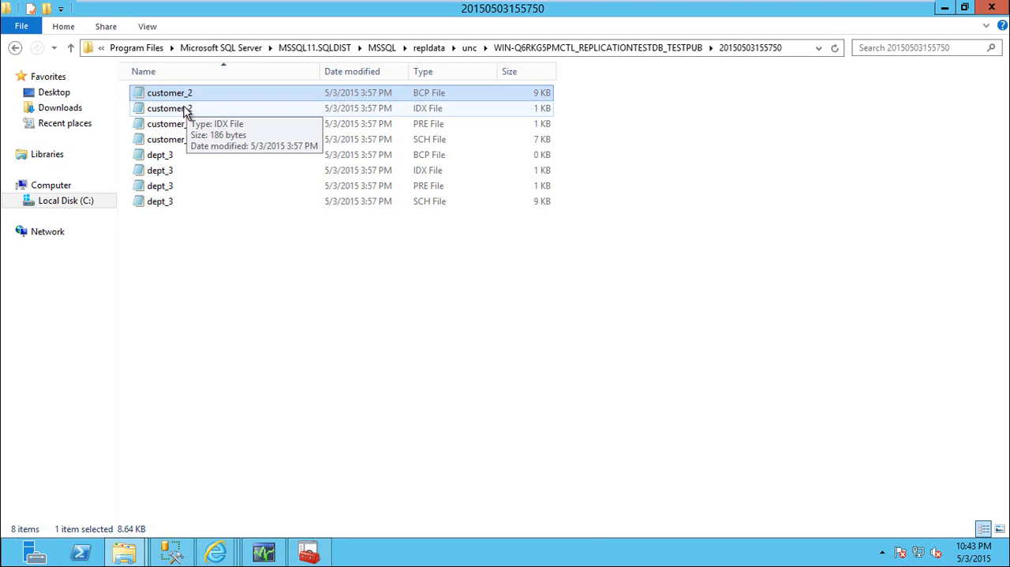
# Switch to Replication Monitor and open the agent profile of the dbatest1pub publication's Log Reader Agent
pyautogui.hotkey('alt', 'Tab')
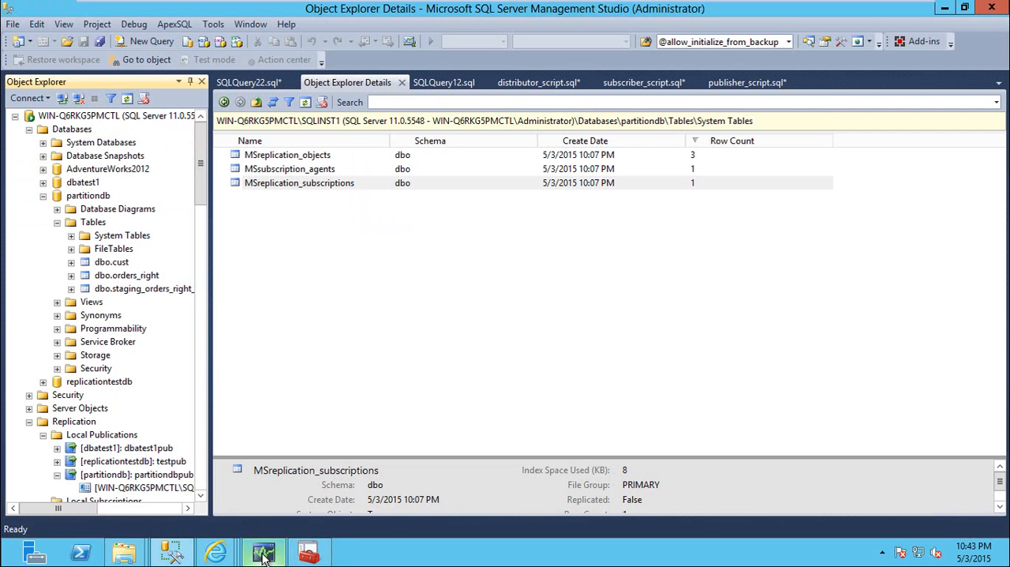
pyautogui.hotkey('alt', 'Tab')
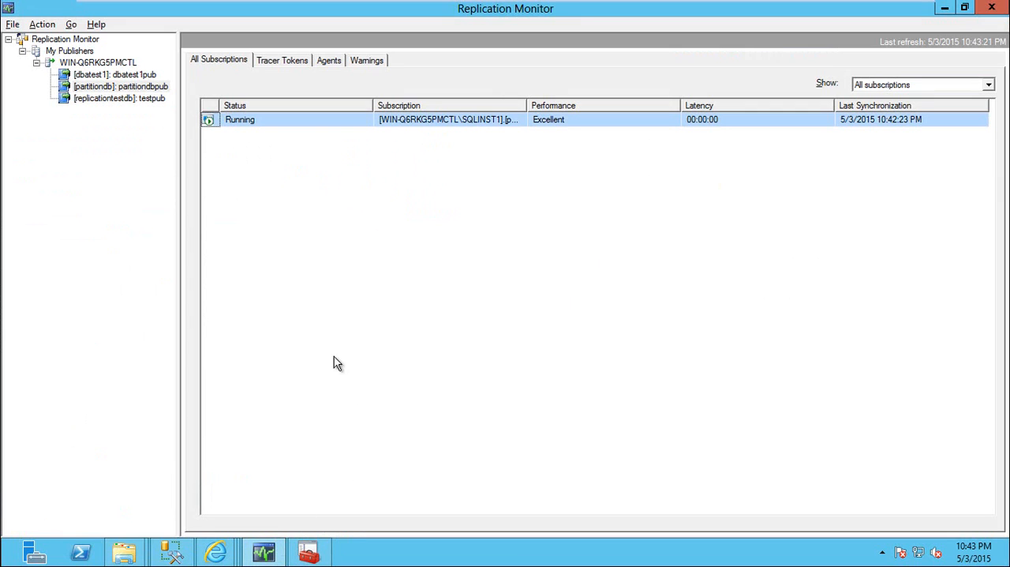
pyautogui.click(110, 74)
pyautogui.click(330, 61)
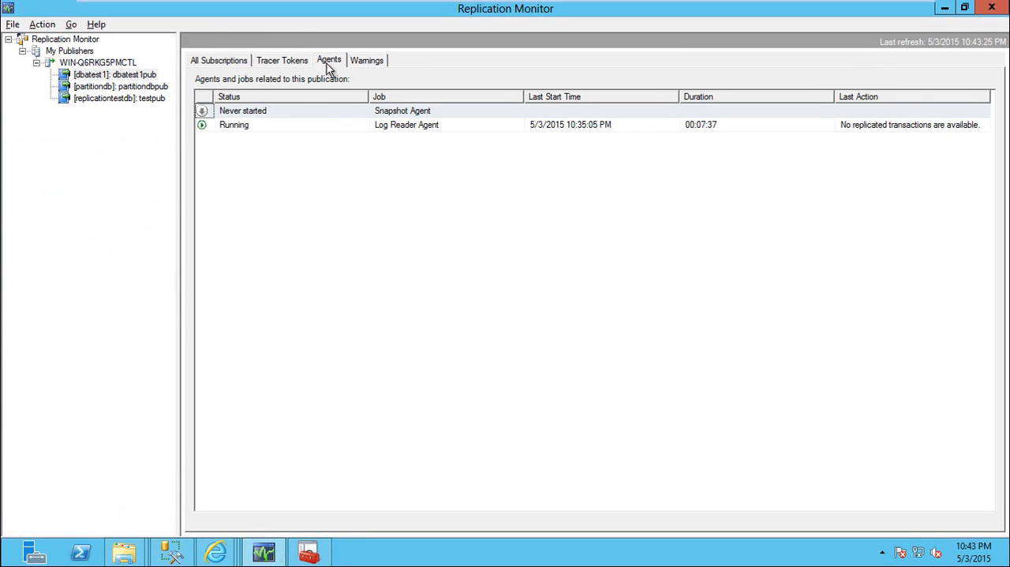
pyautogui.rightClick(415, 128)
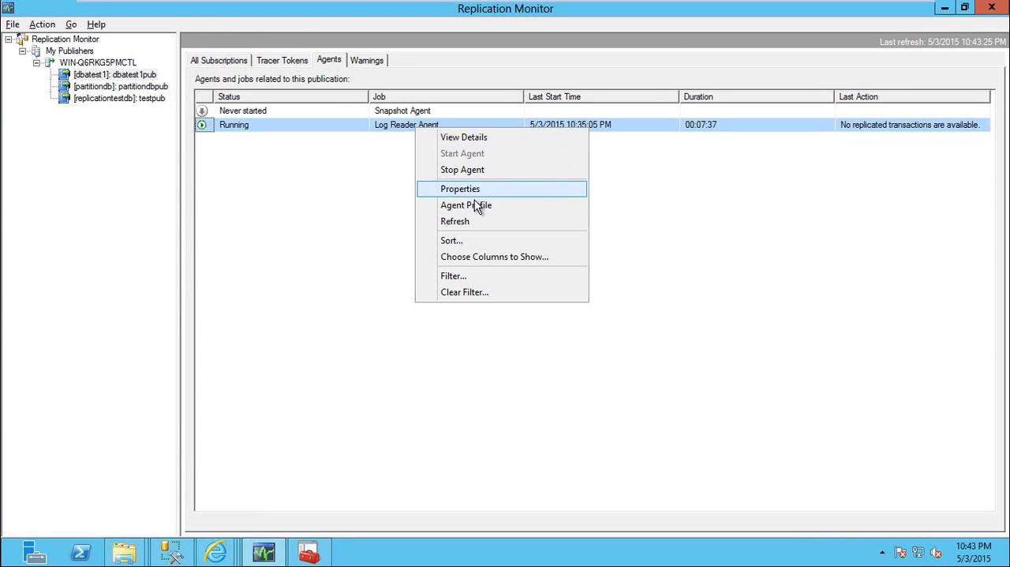
pyautogui.click(480, 205)
# Widen the Type column of the profile list and open the properties of the Default agent profile
pyautogui.doubleClick(455, 126)
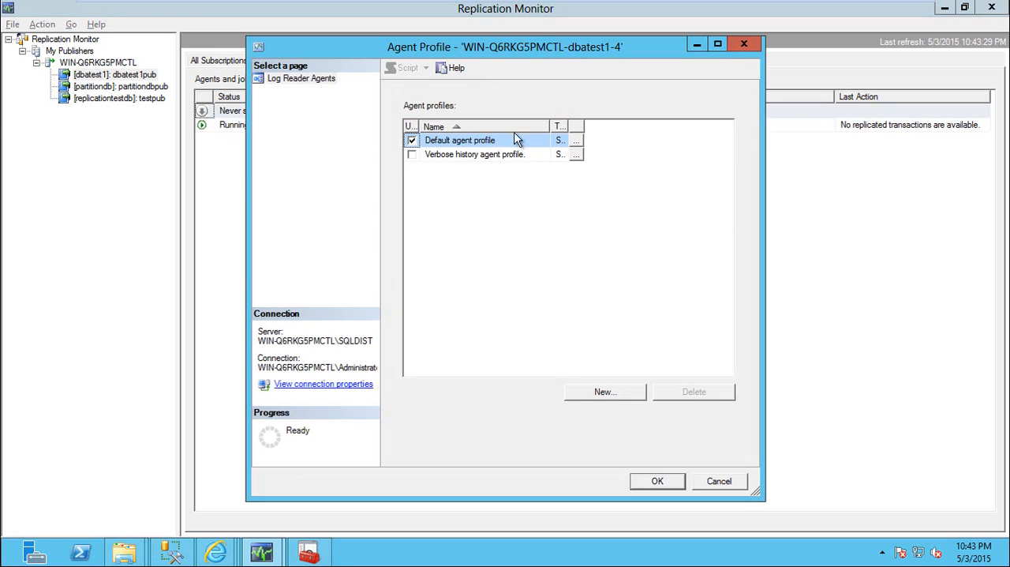
pyautogui.moveTo(571, 128); pyautogui.dragTo(648, 127)
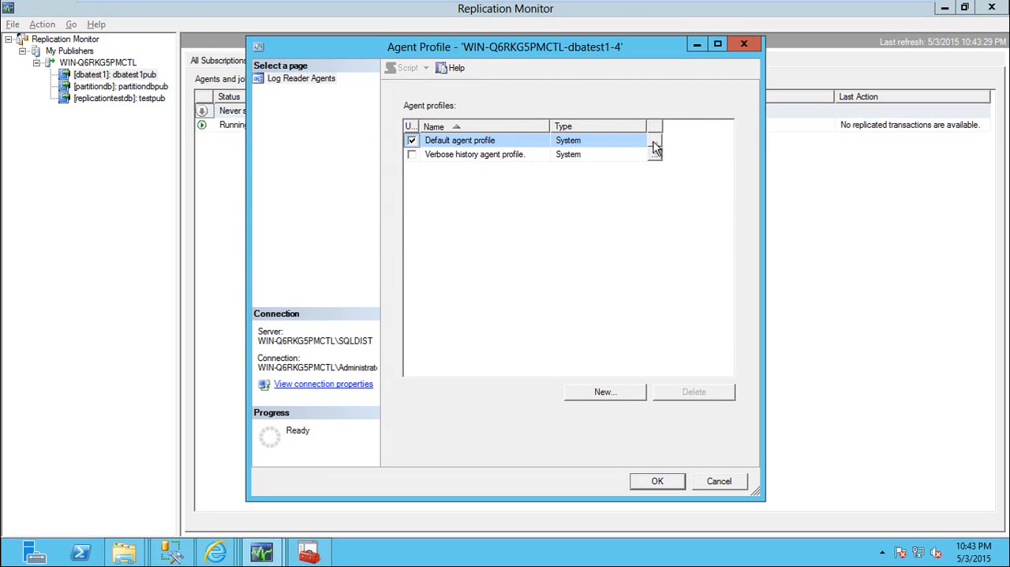
pyautogui.click(655, 141)
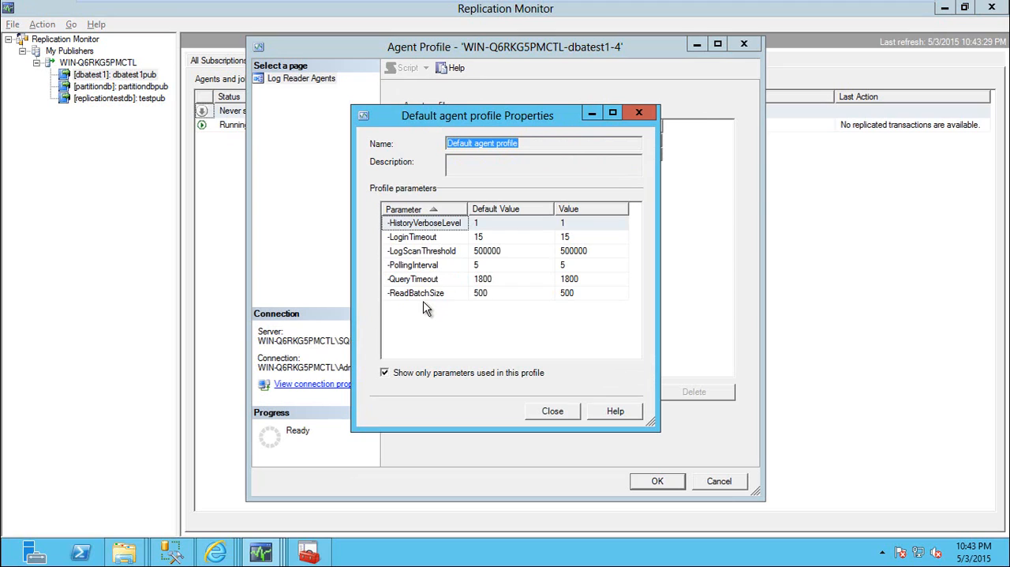
# Review the ReadBatchSize, QueryTimeout, PollingInterval and LoginTimeout parameters, and close the profile dialogs without making changes
pyautogui.click(567, 297)
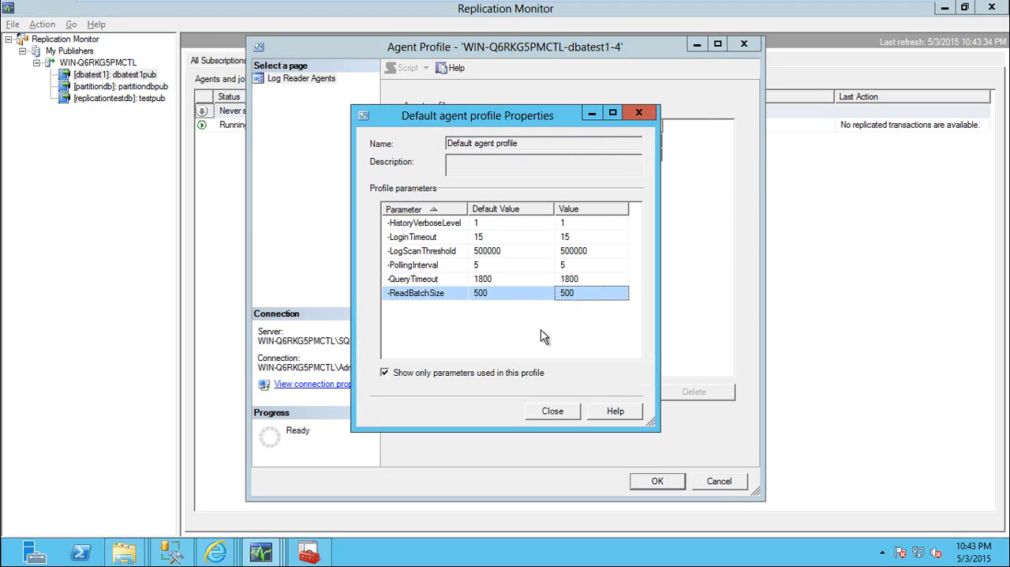
pyautogui.click(447, 281)
pyautogui.click(598, 282)
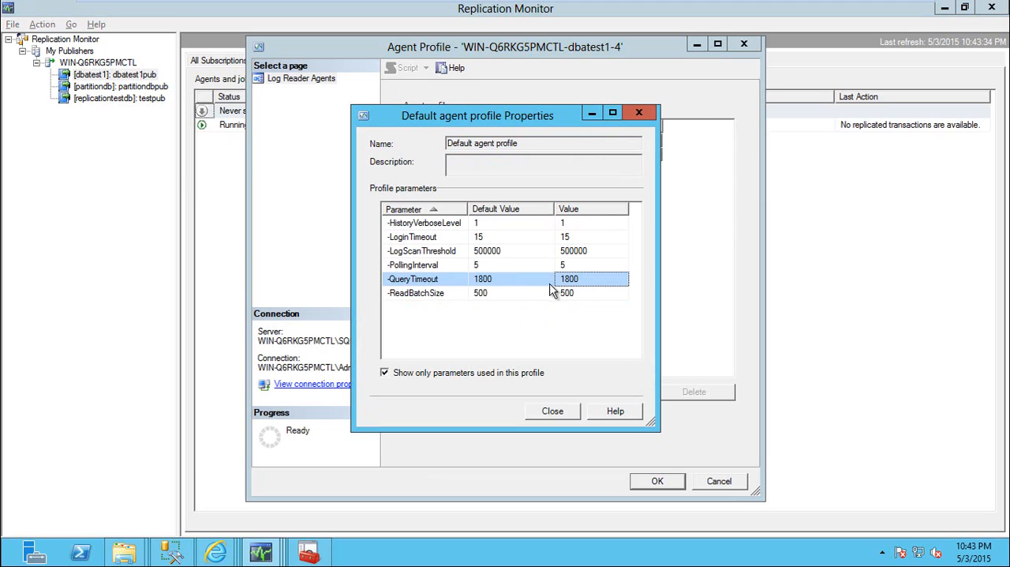
pyautogui.click(441, 265)
pyautogui.click(592, 268)
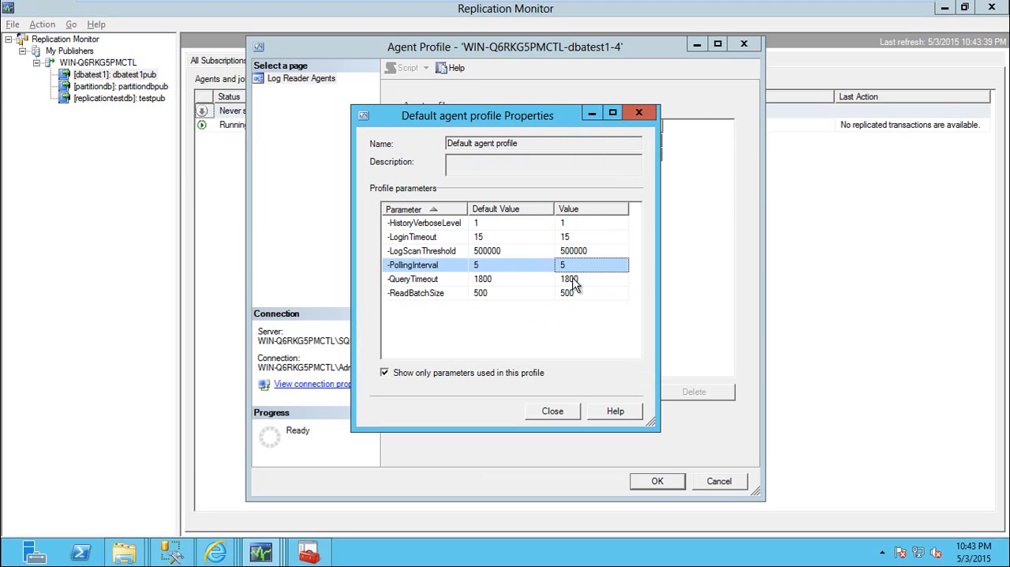
pyautogui.click(429, 239)
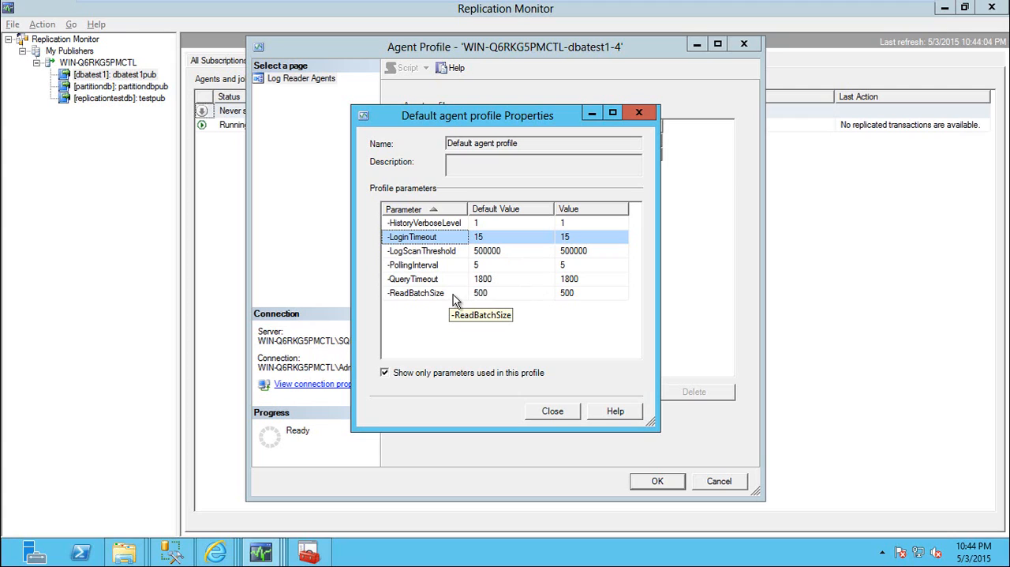
pyautogui.click(500, 295)
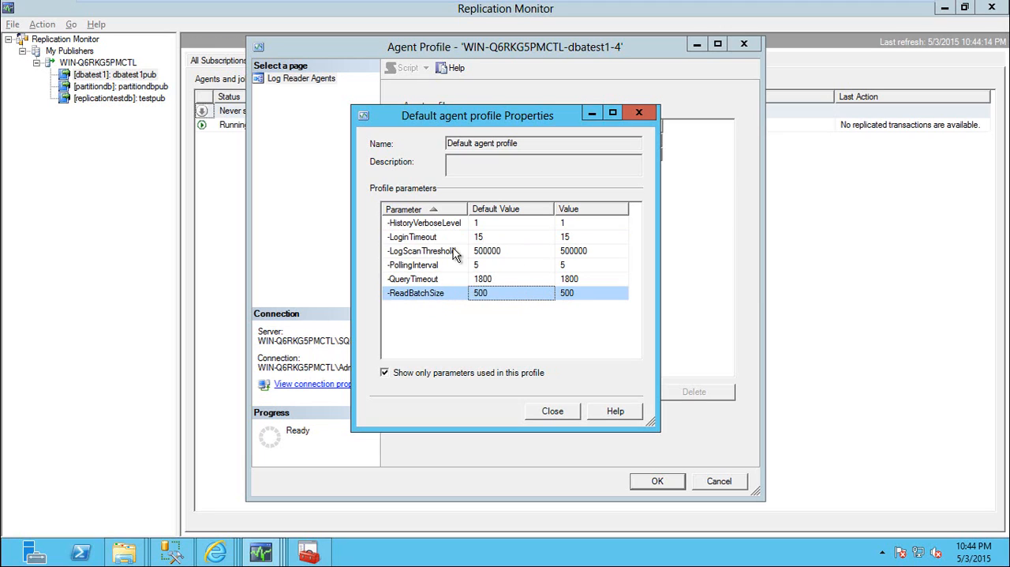
pyautogui.click(556, 411)
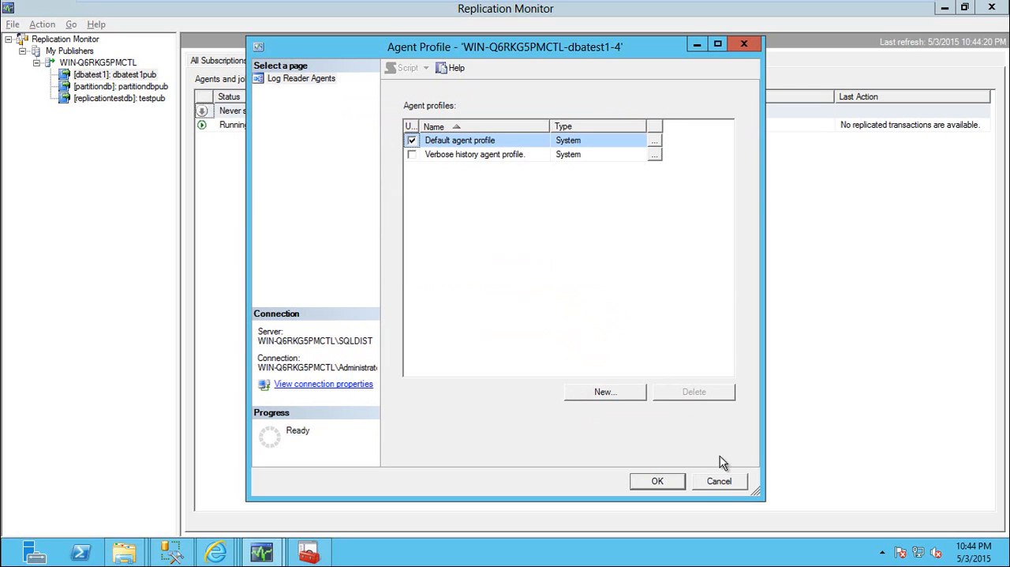
pyautogui.click(725, 484)
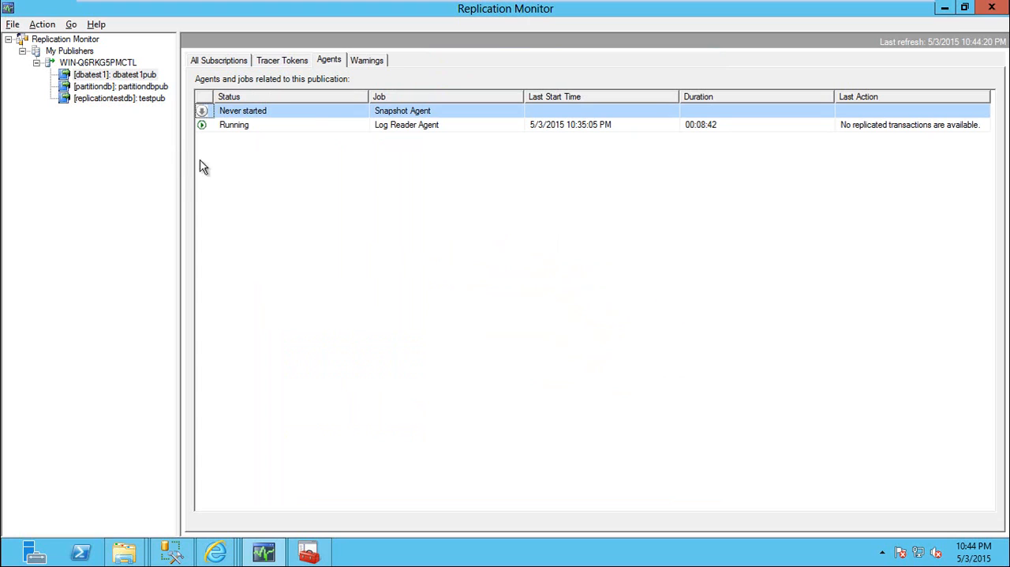
# Insert a tracer token for the dbatest1pub publication to measure its replication latency
pyautogui.click(366, 61)
pyautogui.click(282, 62)
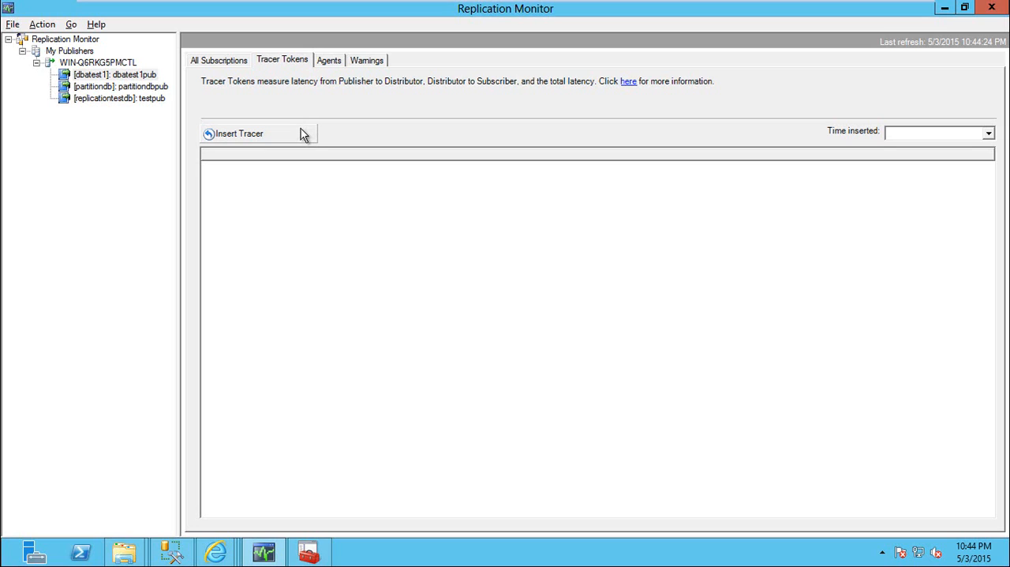
pyautogui.click(249, 134)
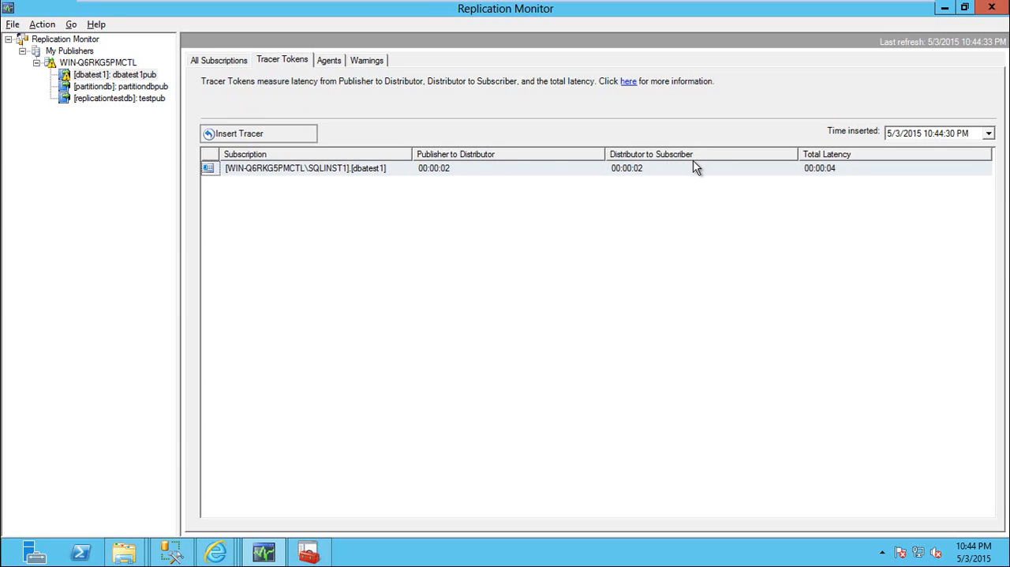
# Check the dbatest1 subscription's Publisher To Distributor History, and close its details window
pyautogui.click(234, 61)
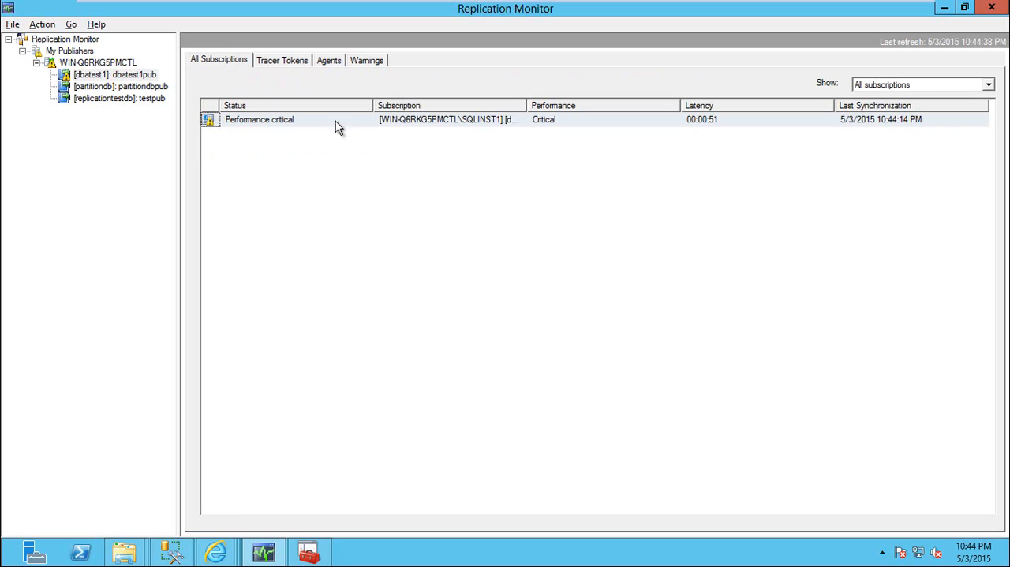
pyautogui.doubleClick(458, 123)
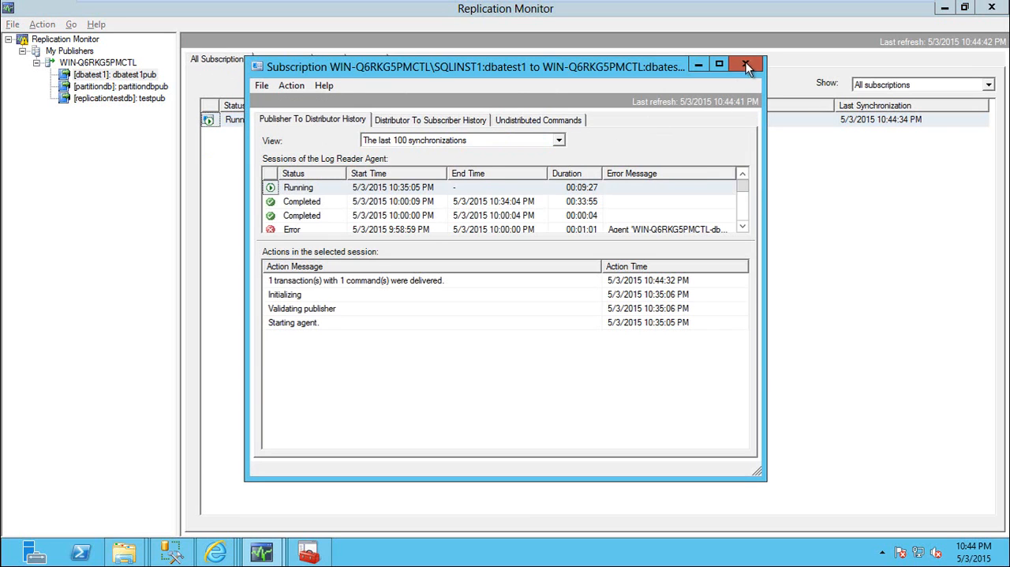
pyautogui.click(745, 63)
# Switch to the SQL Server Transactional Replication Cheat Sheet in Word and review the introduction and troubleshooting sections
pyautogui.hotkey('alt', 'Tab')
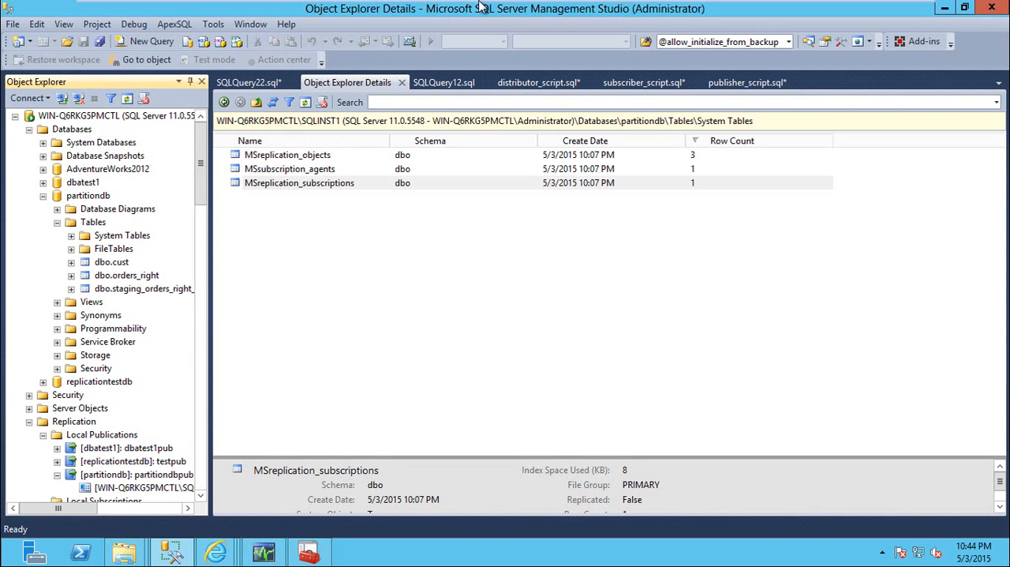
pyautogui.moveTo(481, 4)
pyautogui.click(506, 20)
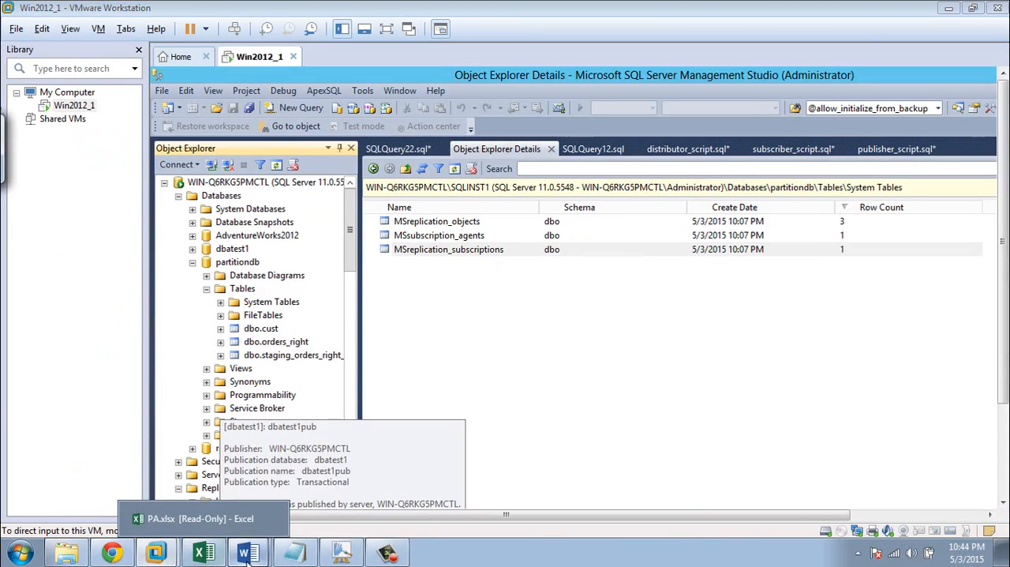
pyautogui.moveTo(247, 553)
pyautogui.click(261, 513)
pyautogui.click(474, 336)
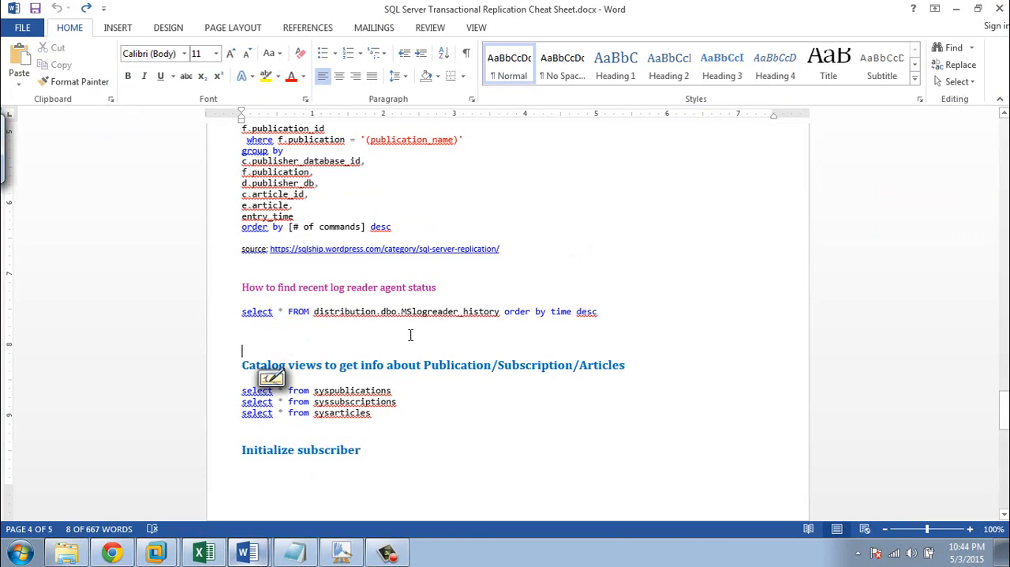
pyautogui.scroll(15, 481, 312)
pyautogui.scroll(15, 485, 305)
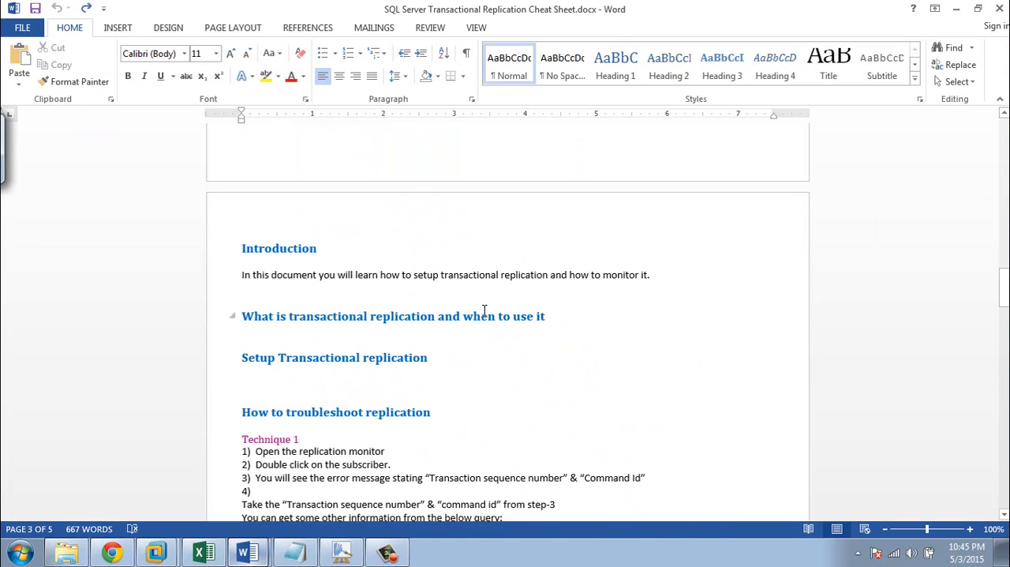
pyautogui.scroll(-4, 483, 312)
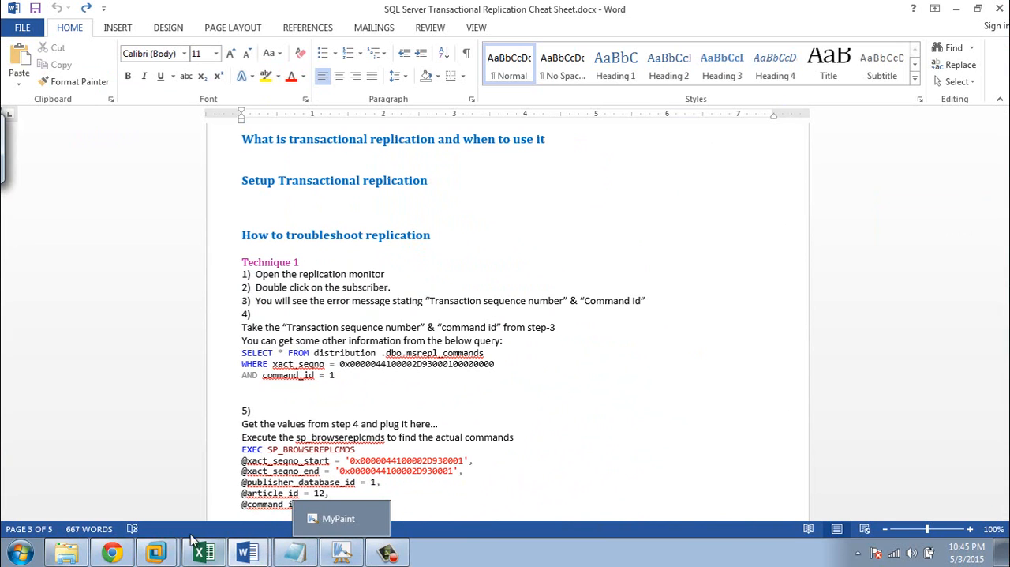
# Return to Management Studio in the virtual machine, list the SQL Server Agent jobs of the SQLDIST instance, and refresh the list
pyautogui.moveTo(157, 553)
pyautogui.click(120, 512)
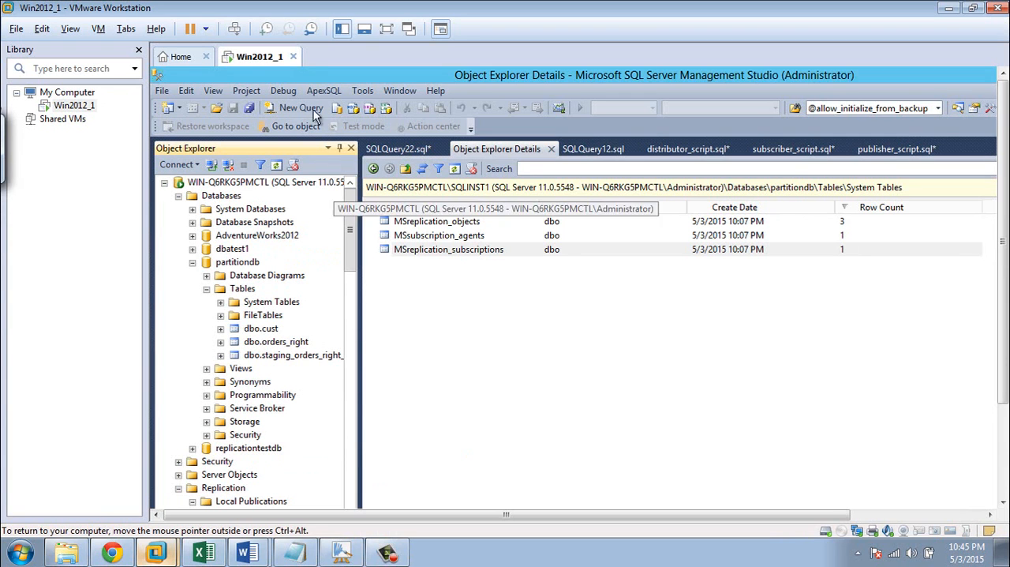
pyautogui.click(357, 37)
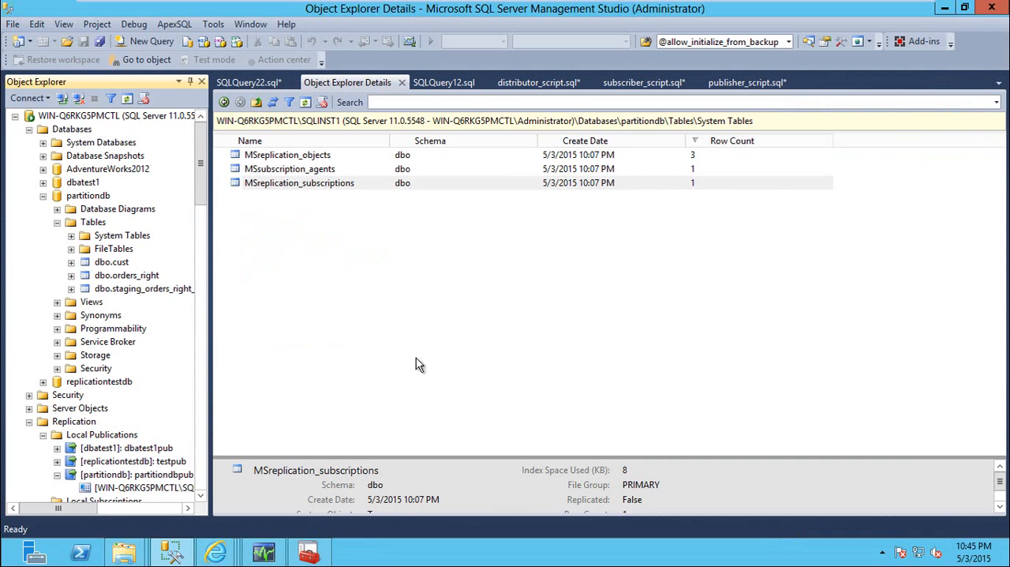
pyautogui.scroll(-20, 203, 391)
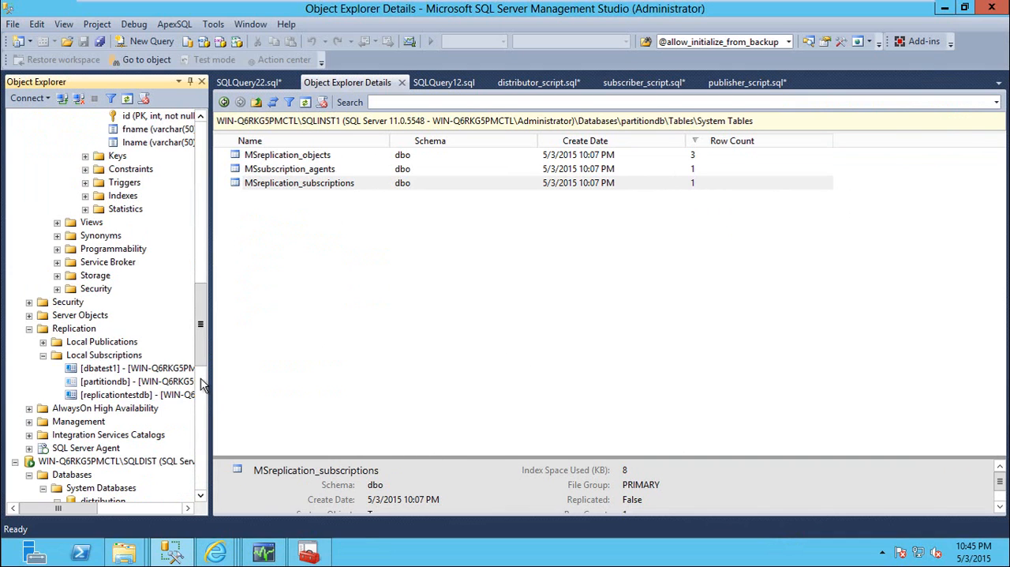
pyautogui.click(74, 235)
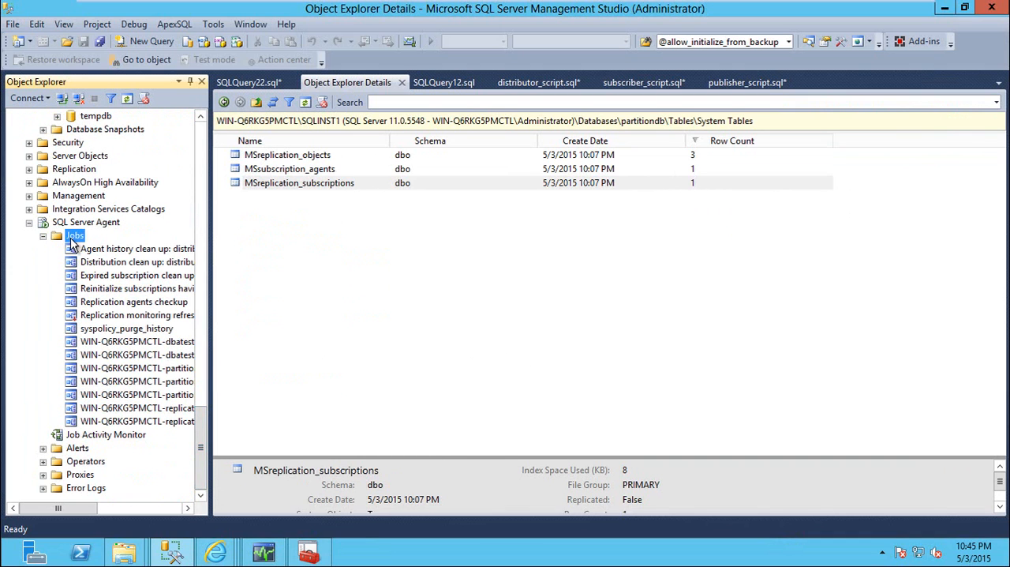
pyautogui.click(307, 102)
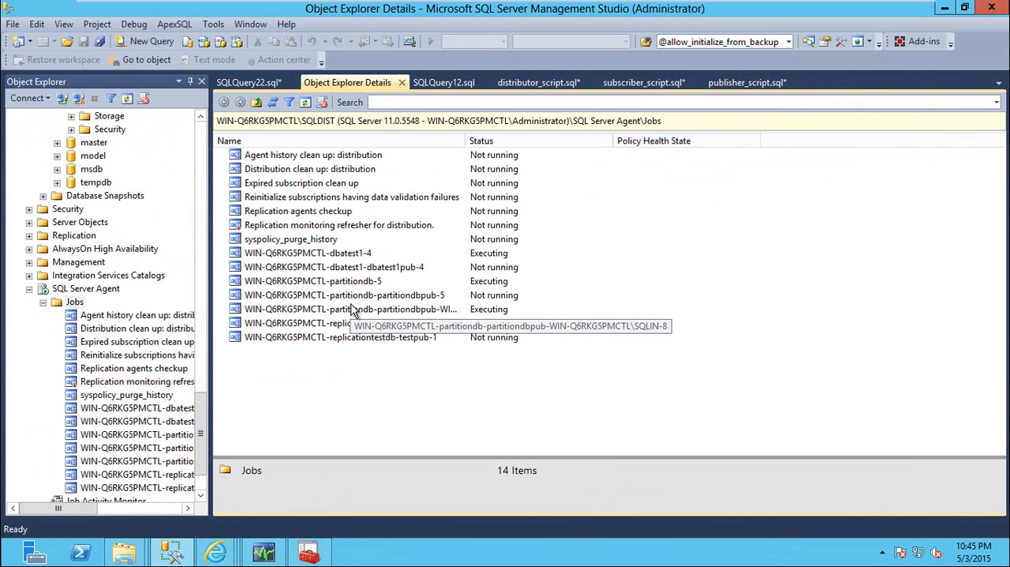
# Locate the Distribution clean up: distribution job, and list the system tables of the distribution database
pyautogui.click(281, 171)
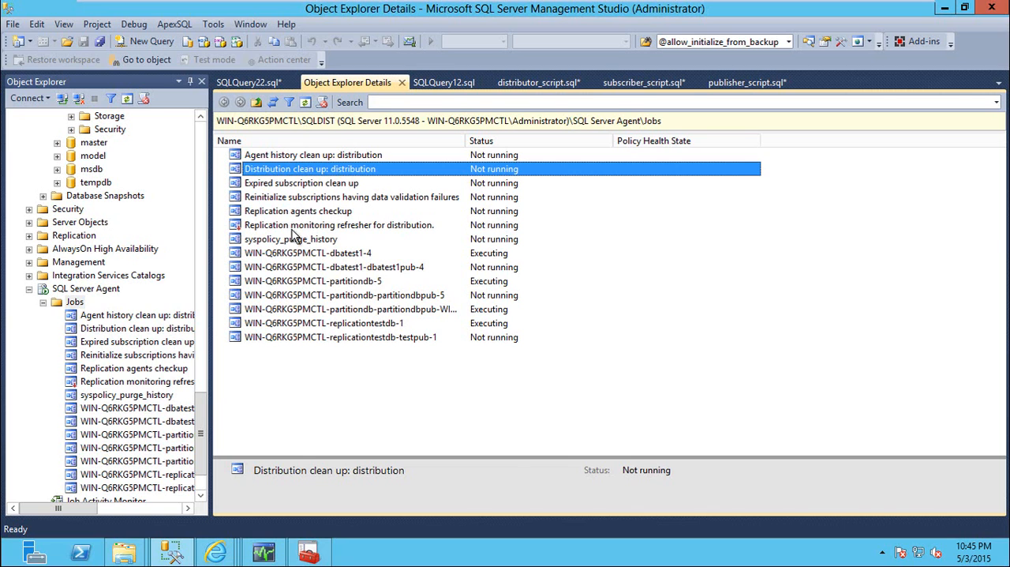
pyautogui.moveTo(202, 416); pyautogui.dragTo(202, 363)
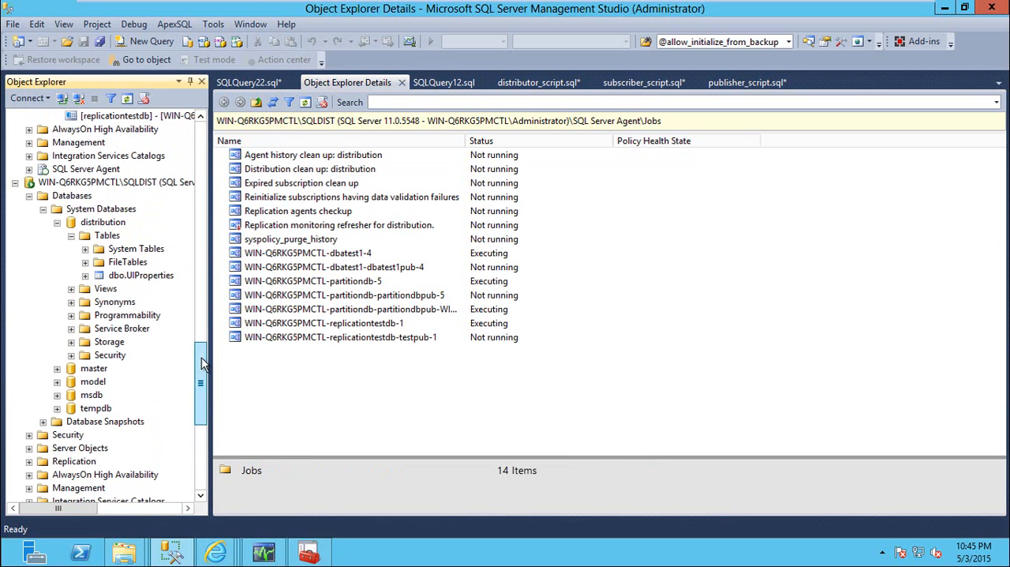
pyautogui.click(109, 223)
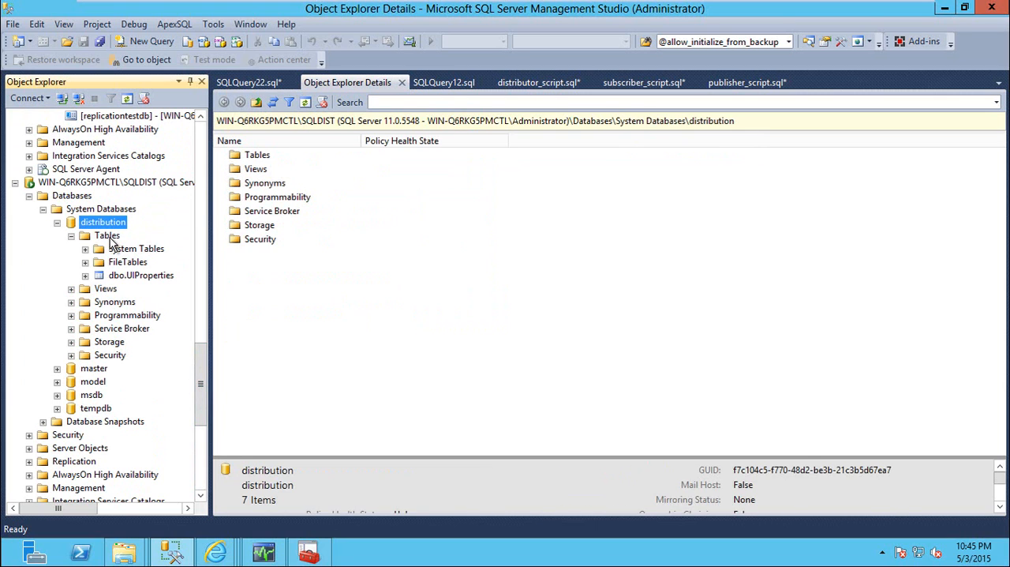
pyautogui.click(109, 237)
pyautogui.click(160, 251)
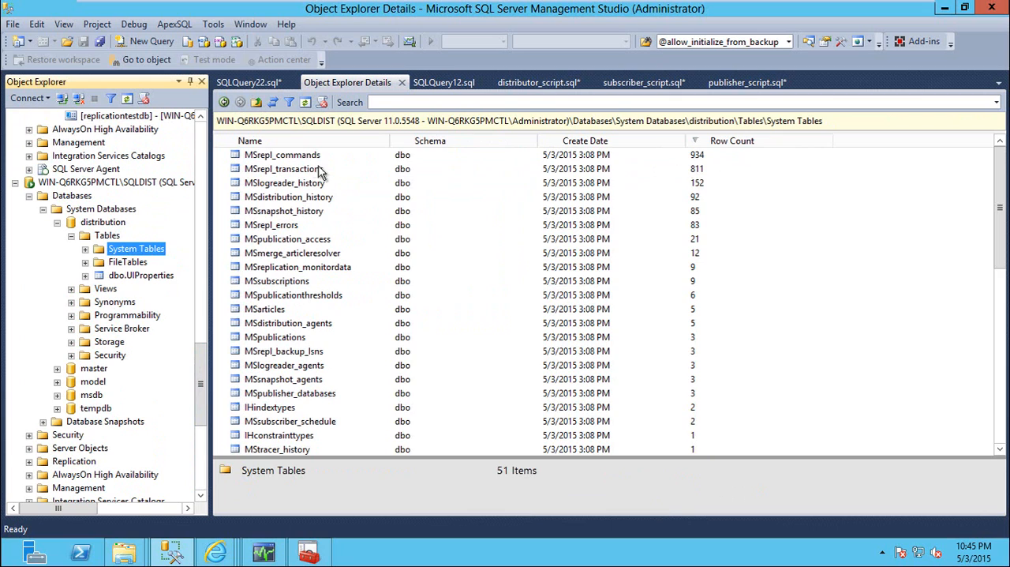
# Examine the row counts of MSrepl_commands and MSrepl_transactions, glancing at distributor_script.sql and returning to the table list
pyautogui.click(296, 156)
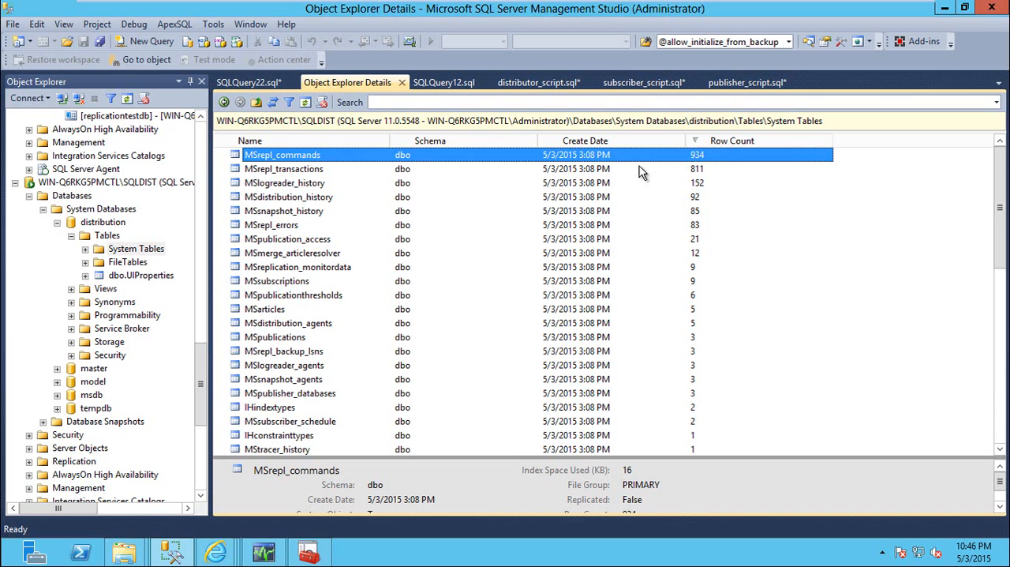
pyautogui.click(294, 171)
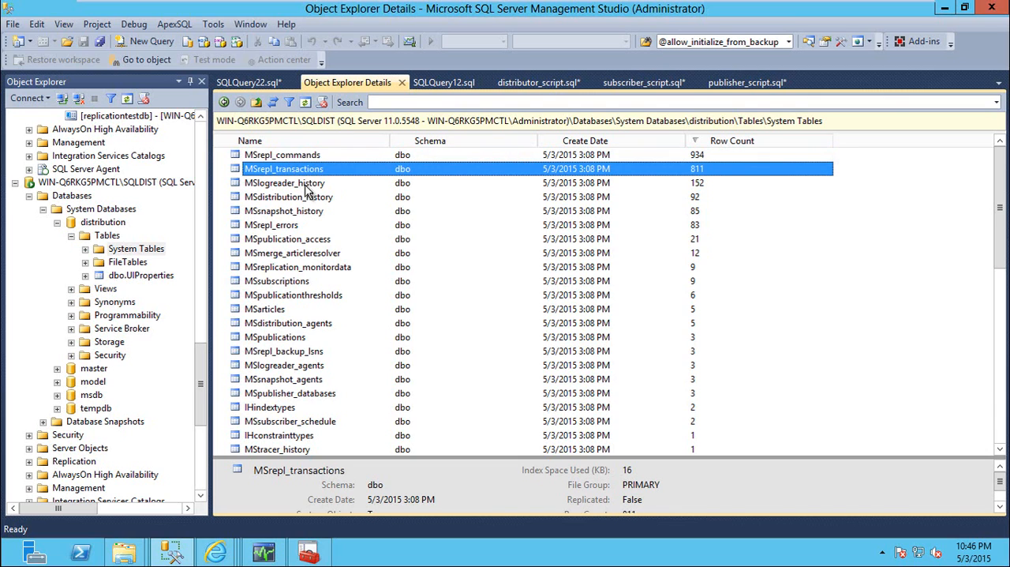
pyautogui.click(305, 156)
pyautogui.click(305, 168)
pyautogui.click(306, 156)
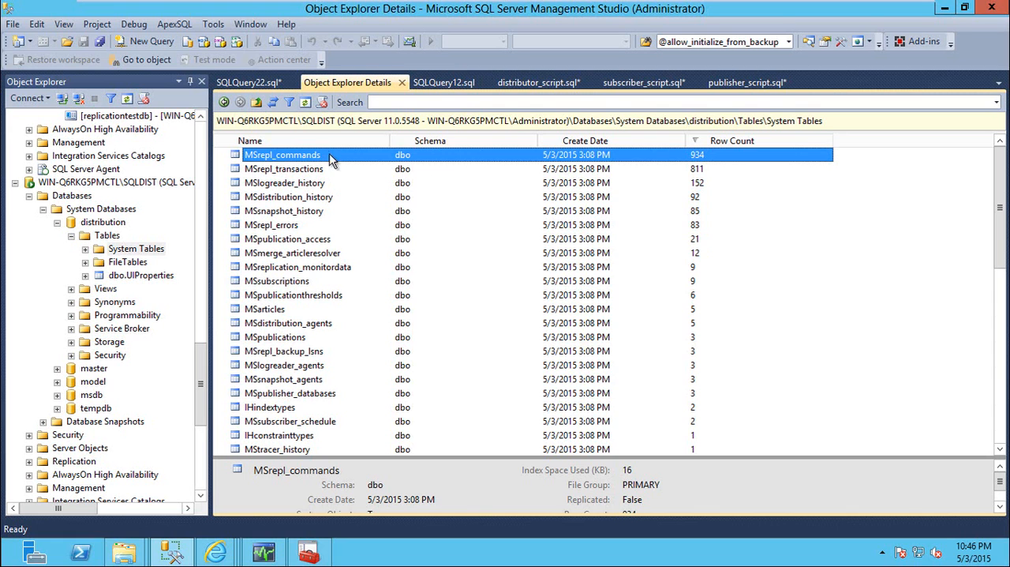
pyautogui.click(536, 82)
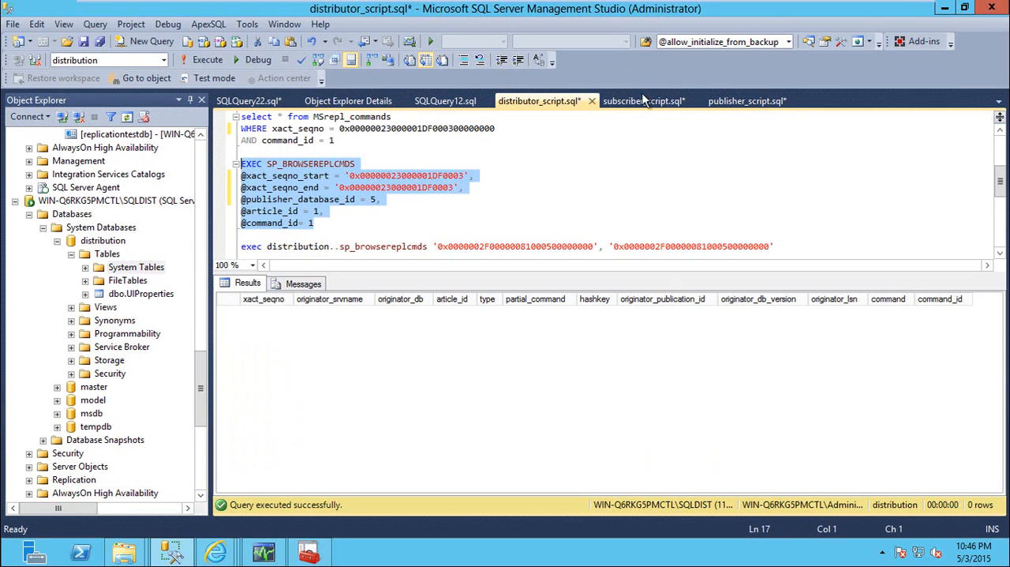
pyautogui.click(336, 103)
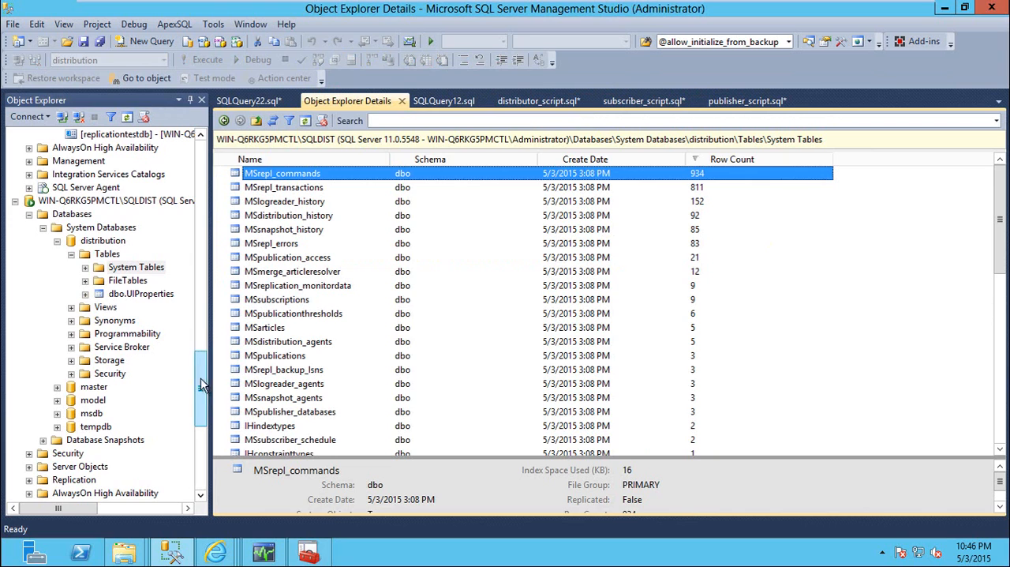
# Check the distribution database's transaction and history retention in the SQLDIST Distributor Properties, widening the columns, and close the dialog
pyautogui.moveTo(201, 385); pyautogui.dragTo(212, 359)
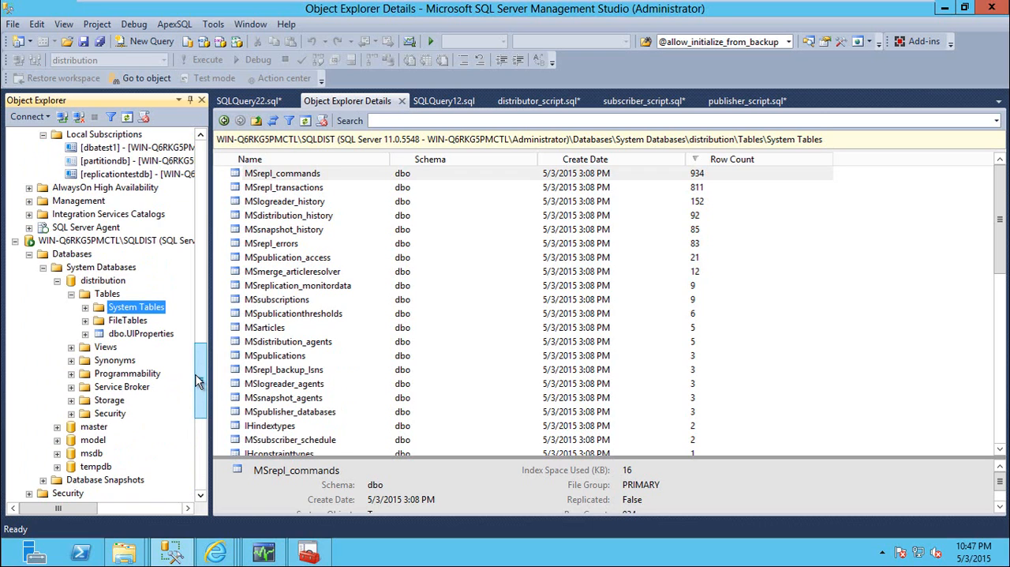
pyautogui.moveTo(202, 379); pyautogui.dragTo(203, 415)
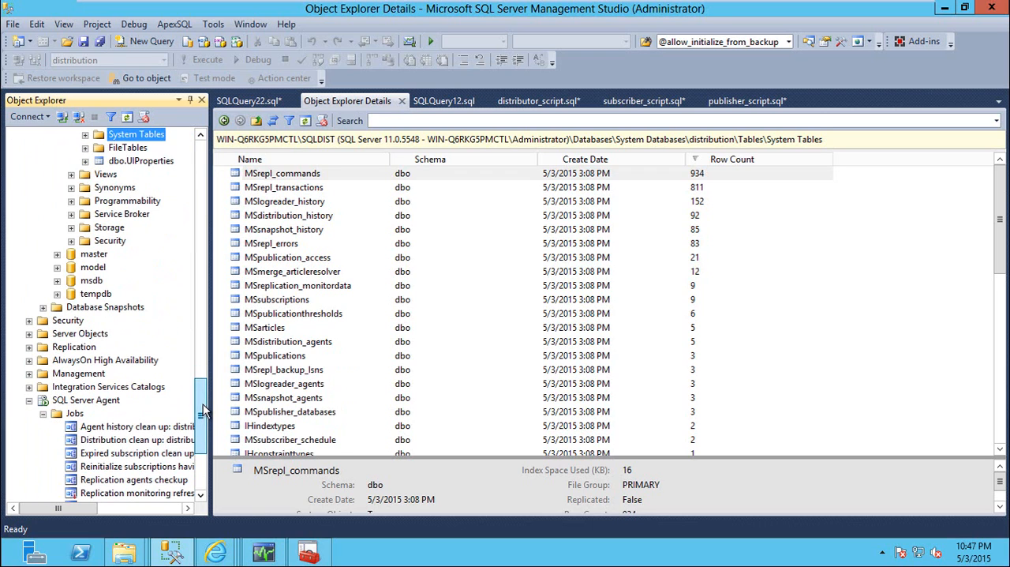
pyautogui.rightClick(75, 346)
pyautogui.click(179, 359)
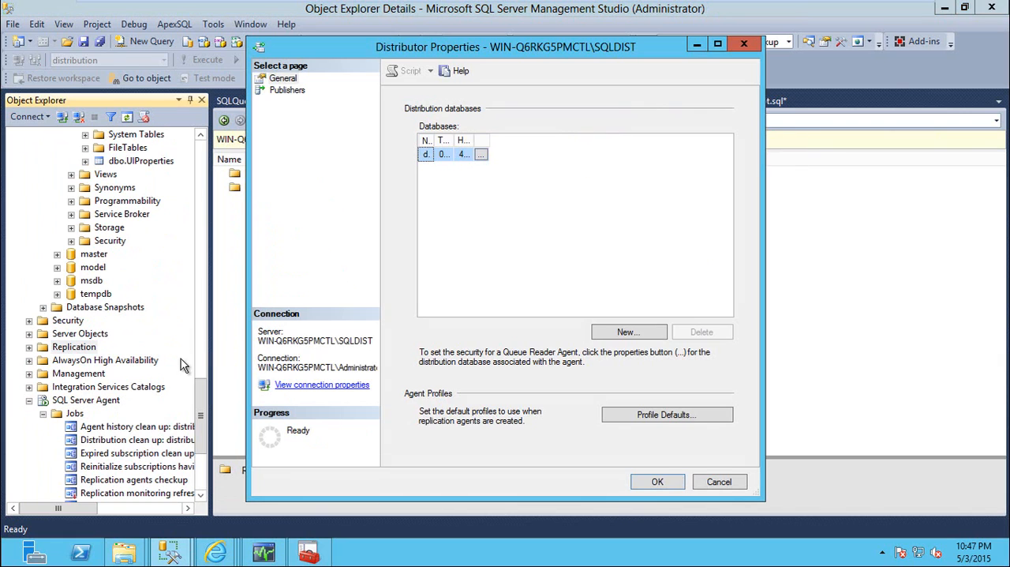
pyautogui.moveTo(547, 131); pyautogui.dragTo(657, 137)
pyautogui.moveTo(434, 140); pyautogui.dragTo(494, 141)
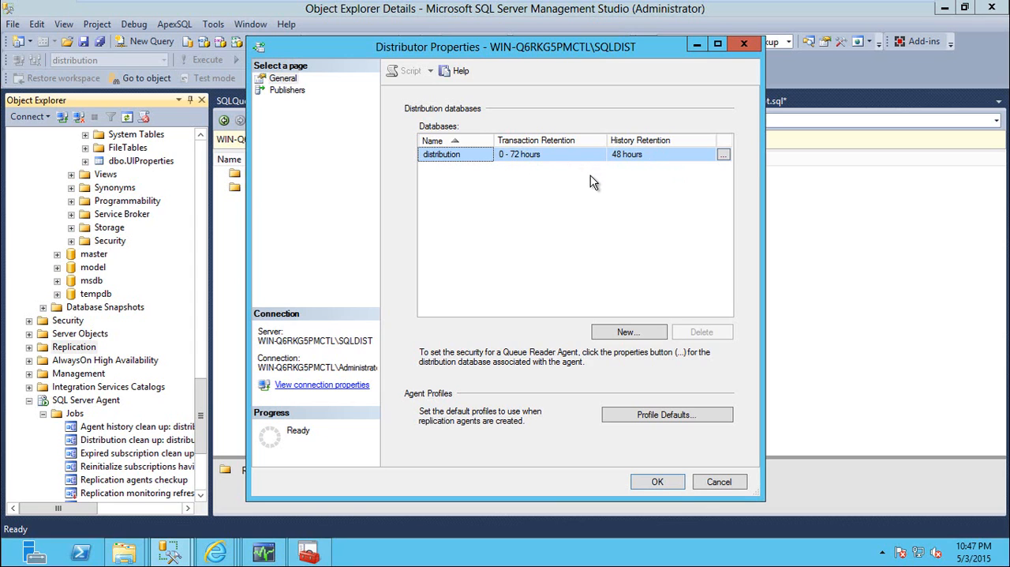
pyautogui.press('Escape')
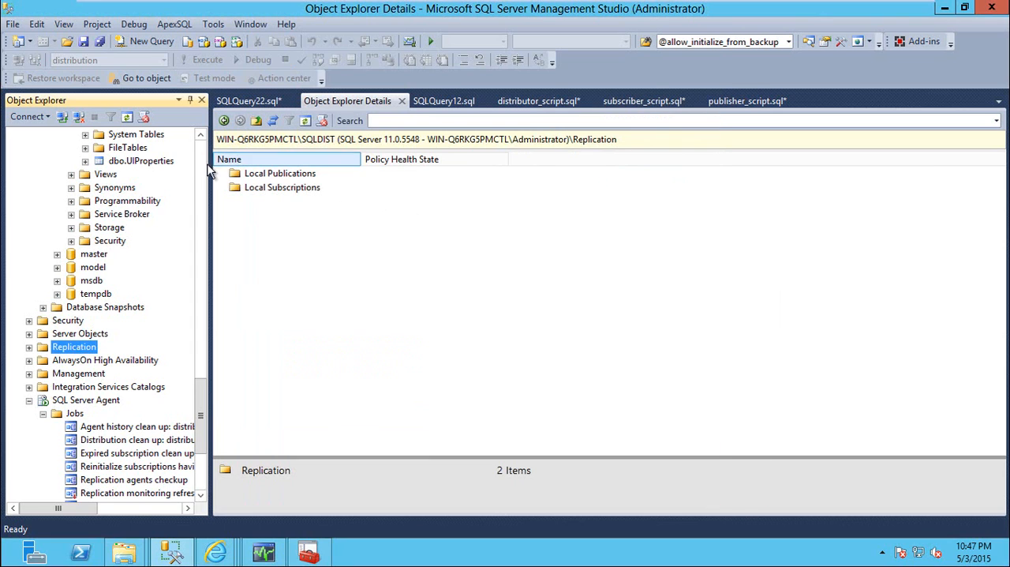
# Locate the Agent history clean up: distribution job on SQLDIST and the MSdistribution_history system table it relates to
pyautogui.moveTo(200, 408); pyautogui.dragTo(200, 432)
pyautogui.click(75, 267)
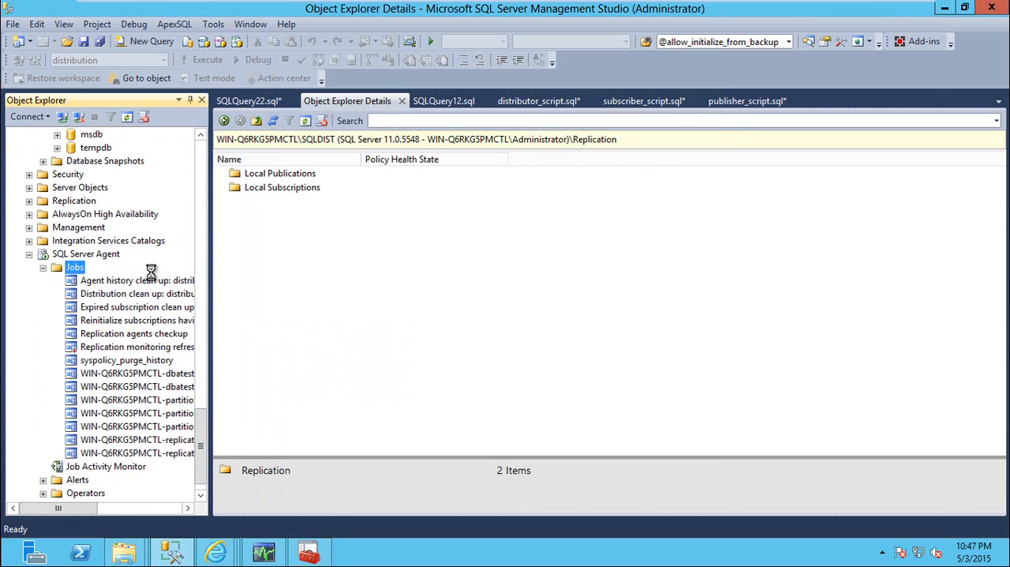
pyautogui.click(280, 177)
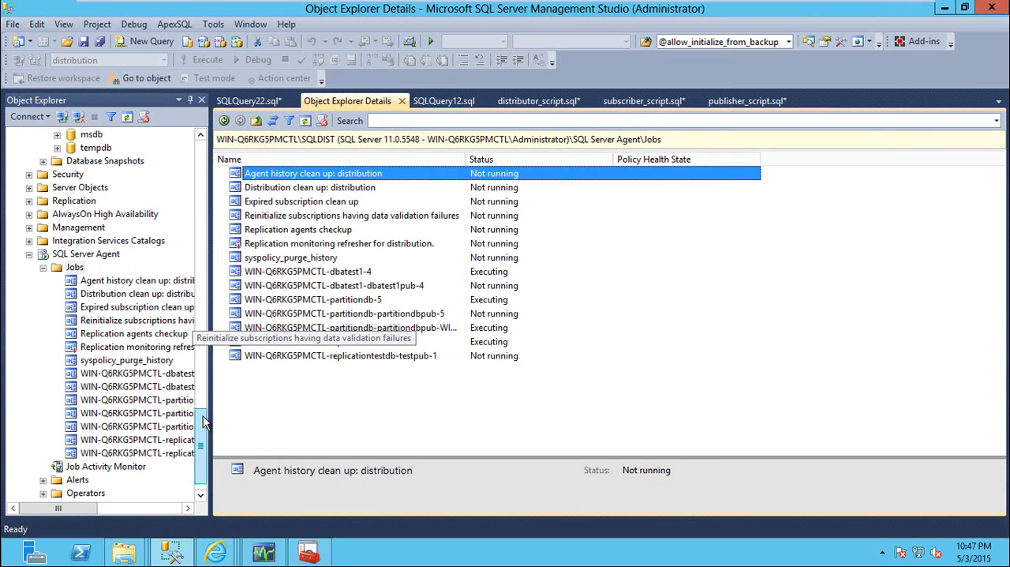
pyautogui.moveTo(203, 422); pyautogui.dragTo(203, 357)
pyautogui.click(123, 309)
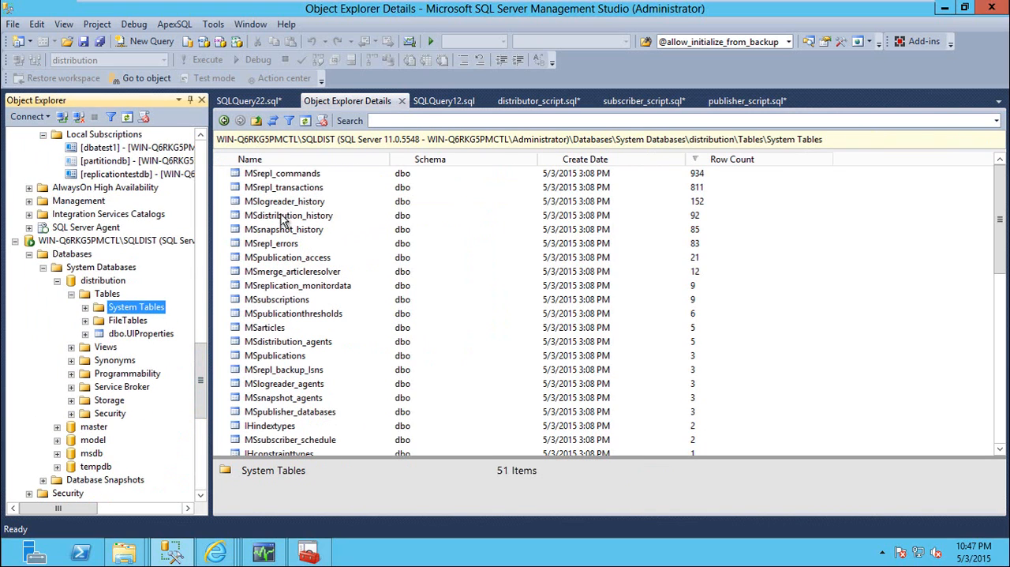
pyautogui.click(282, 218)
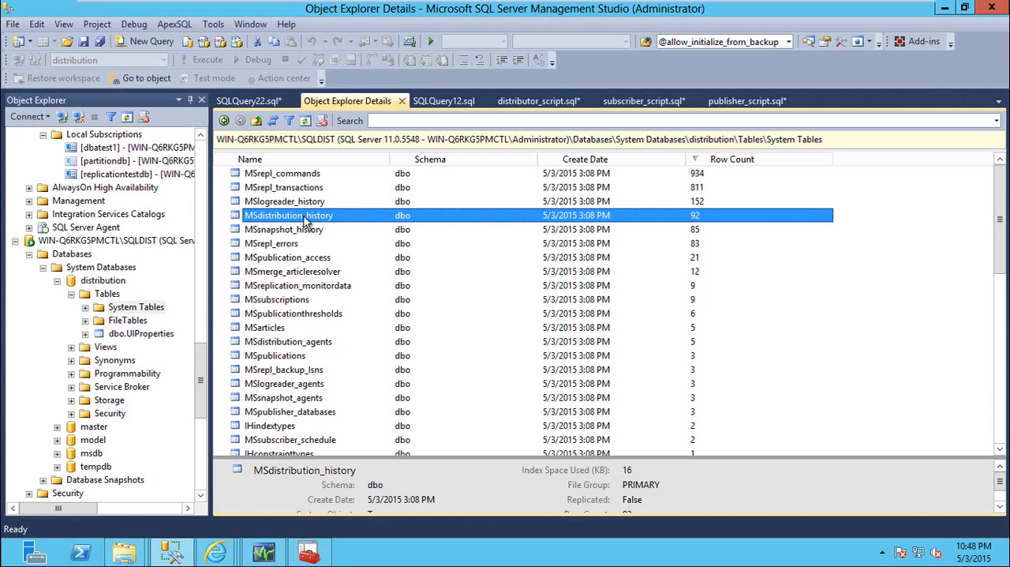
# Return to the SQLDIST jobs and review the distribution, agent history and expired subscription clean-up jobs
pyautogui.moveTo(203, 381); pyautogui.dragTo(203, 415)
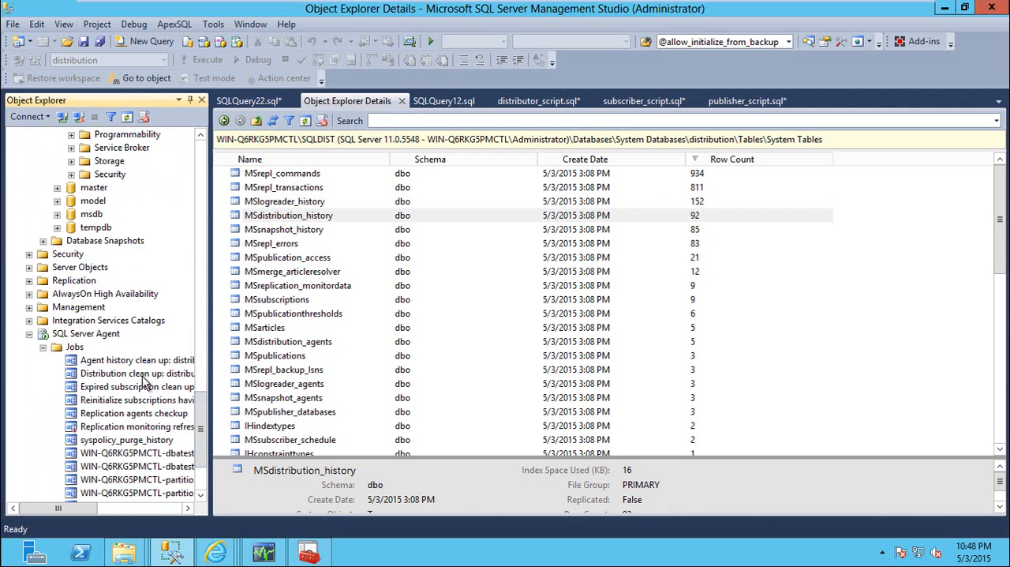
pyautogui.click(150, 375)
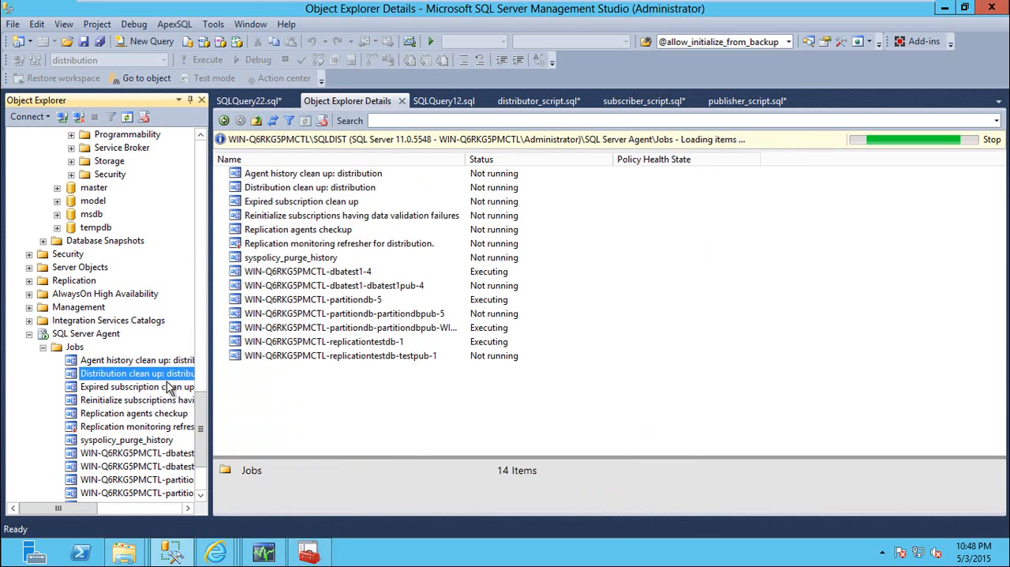
pyautogui.click(122, 362)
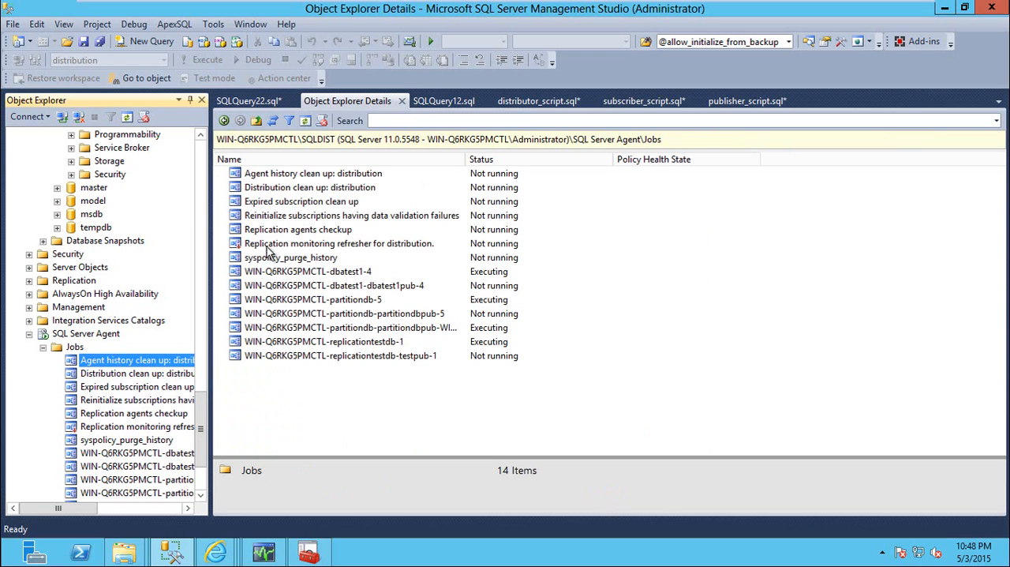
pyautogui.click(293, 207)
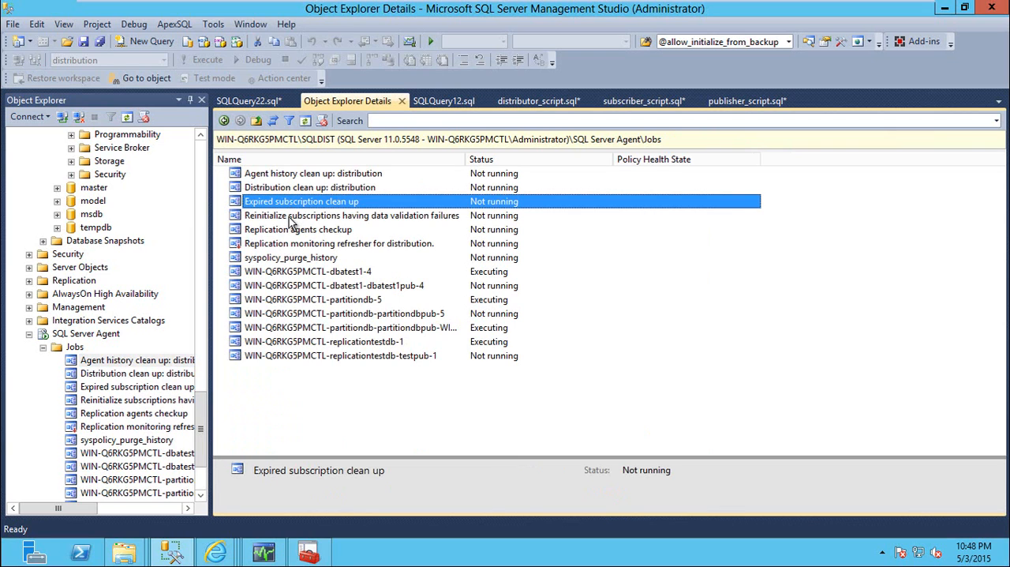
# Check the subscription expiration setting in the dbatest1pub publication's properties, and close the dialog
pyautogui.moveTo(201, 361); pyautogui.dragTo(204, 184)
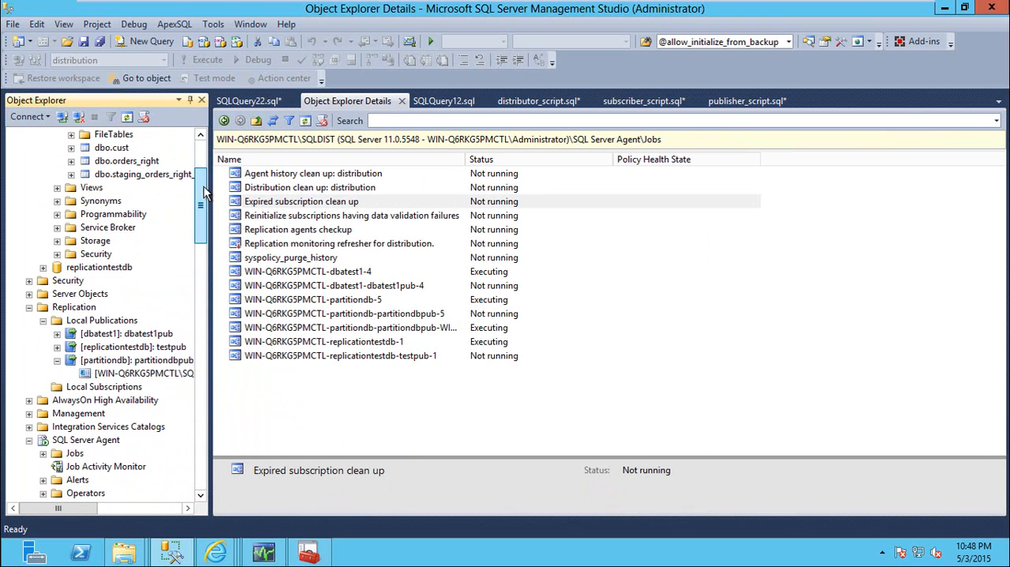
pyautogui.click(120, 334)
pyautogui.rightClick(120, 342)
pyautogui.click(184, 525)
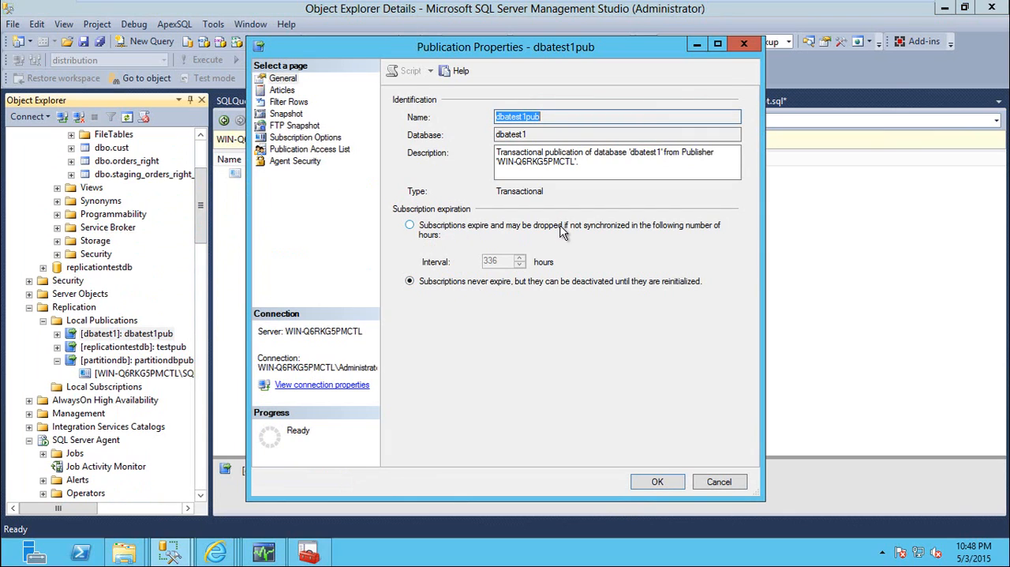
pyautogui.press('Escape')
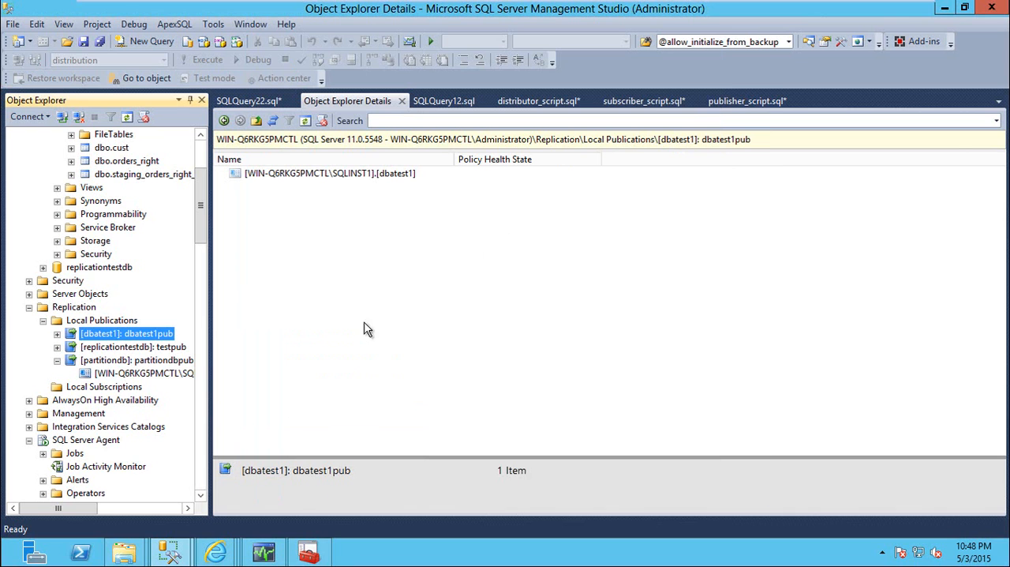
# List the SQLDIST jobs again and review Expired subscription clean up, syspolicy_purge_history and Replication monitoring refresher for distribution
pyautogui.moveTo(202, 235); pyautogui.dragTo(220, 440)
pyautogui.click(75, 348)
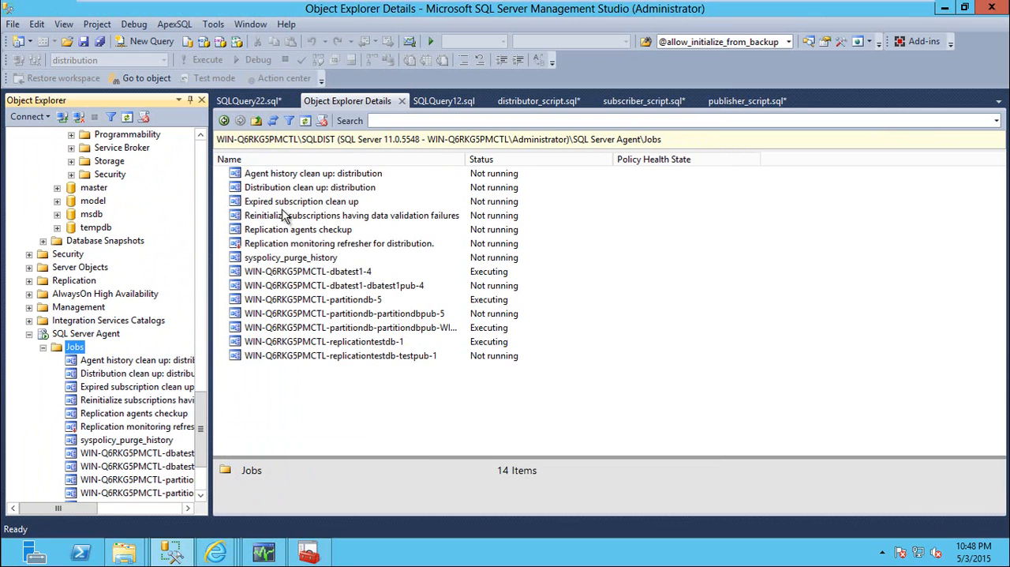
pyautogui.click(287, 202)
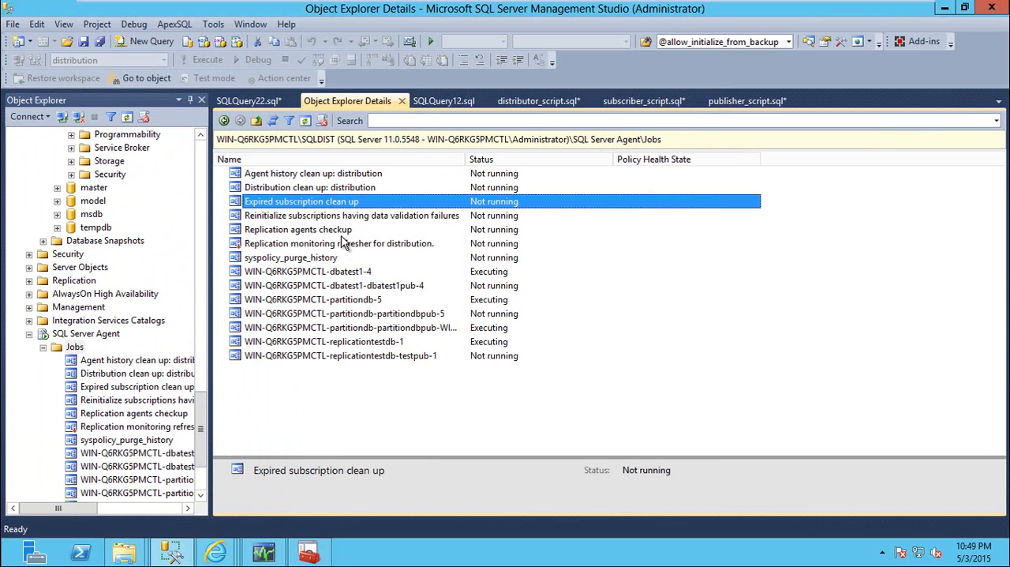
pyautogui.click(323, 257)
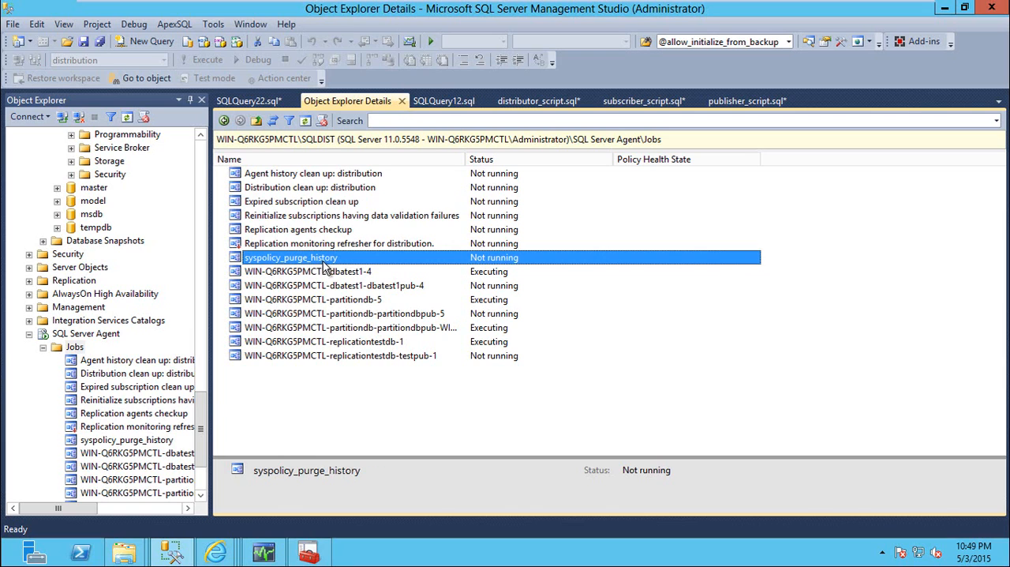
pyautogui.click(273, 244)
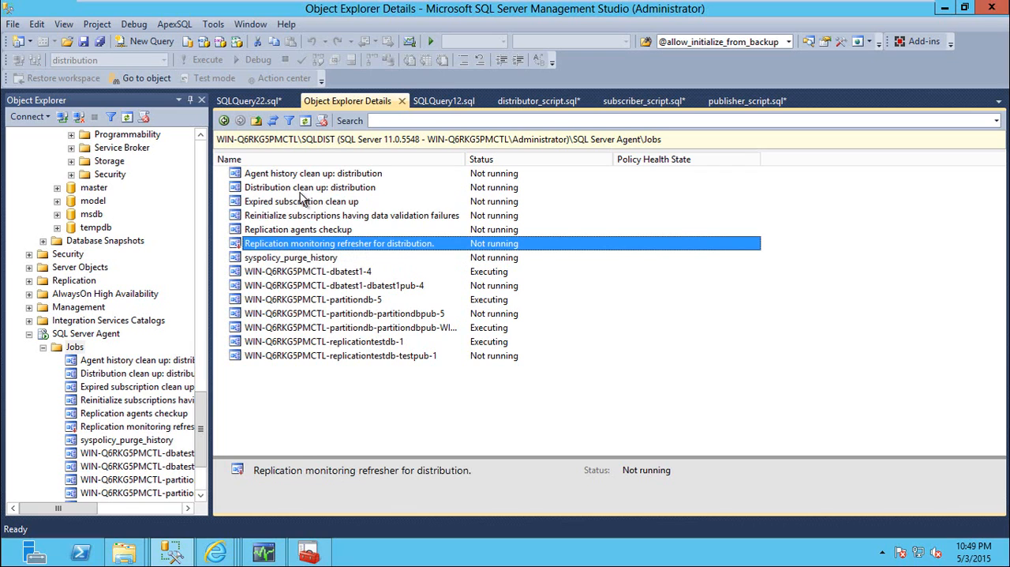
# Start the Distribution clean up: distribution job on SQLDIST and close the progress dialog
pyautogui.click(245, 188)
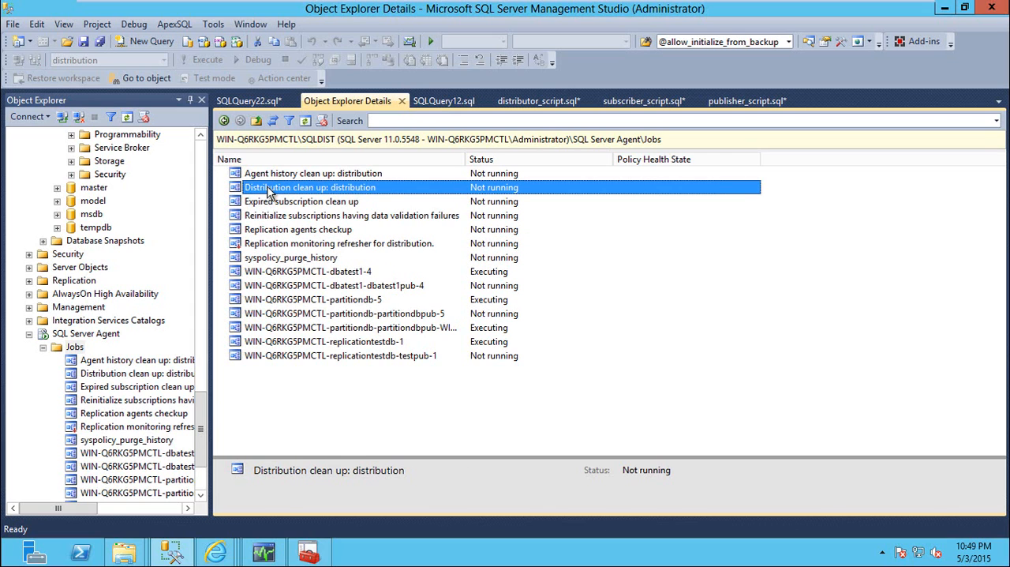
pyautogui.rightClick(269, 193)
pyautogui.click(315, 214)
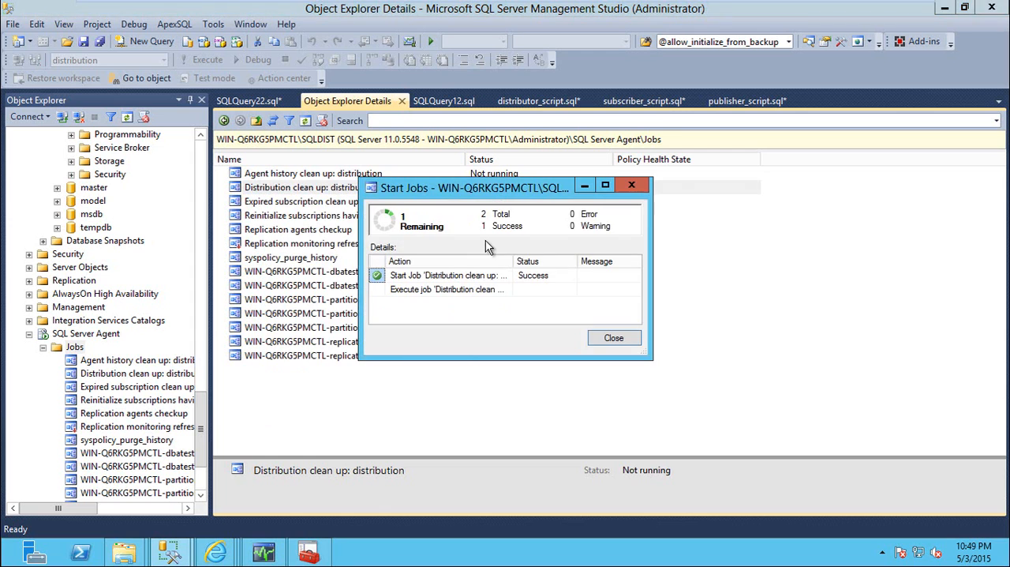
pyautogui.click(613, 337)
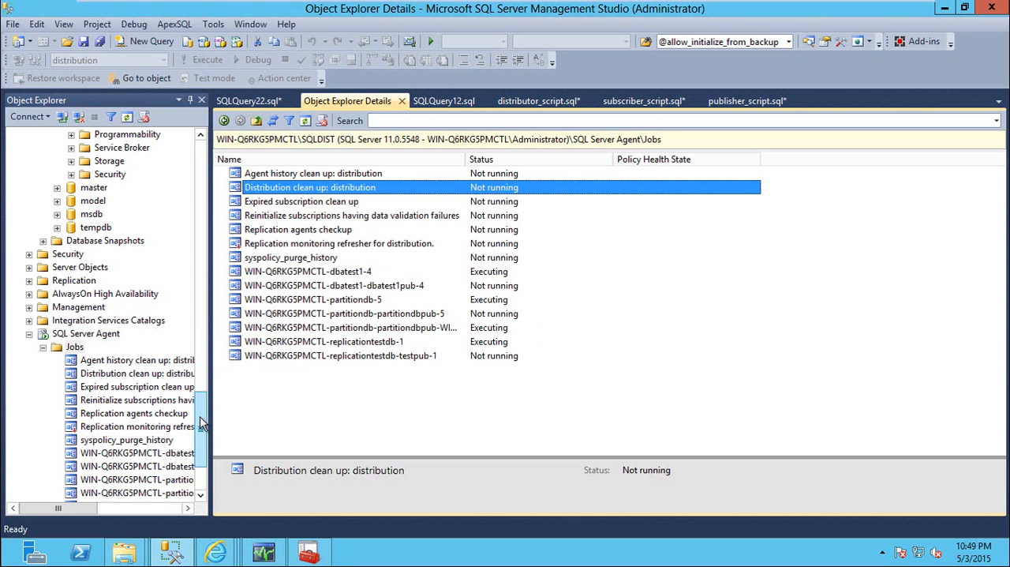
# List the distribution database's system tables and refresh the list to check their row counts
pyautogui.moveTo(203, 415); pyautogui.dragTo(203, 388)
pyautogui.scroll(5, 166, 379)
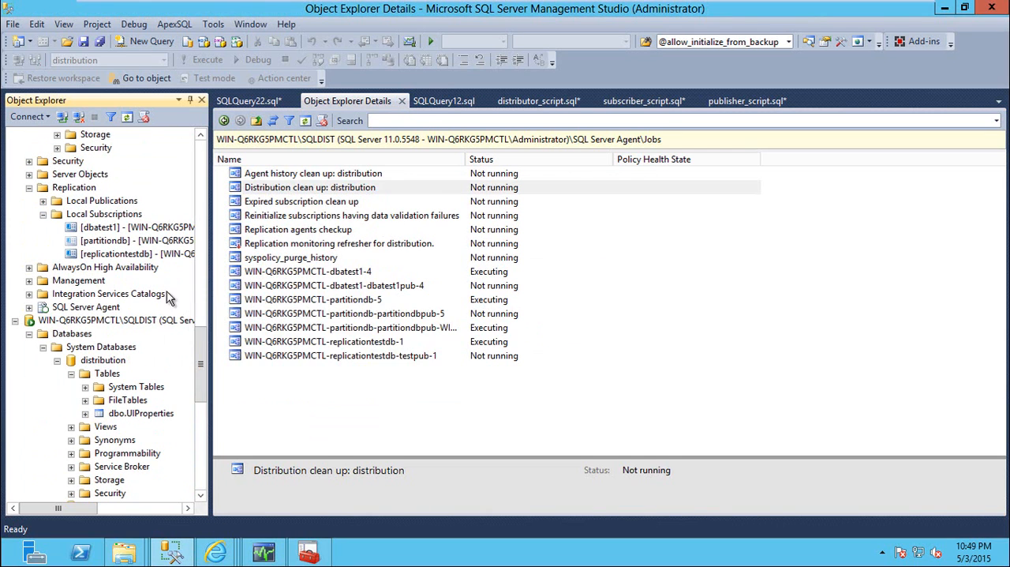
pyautogui.click(133, 388)
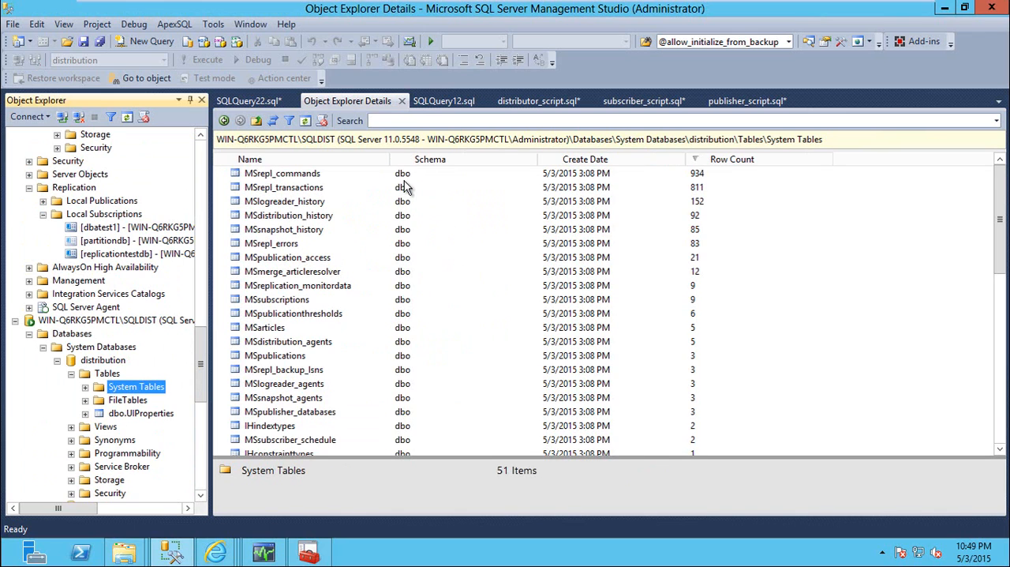
pyautogui.click(305, 121)
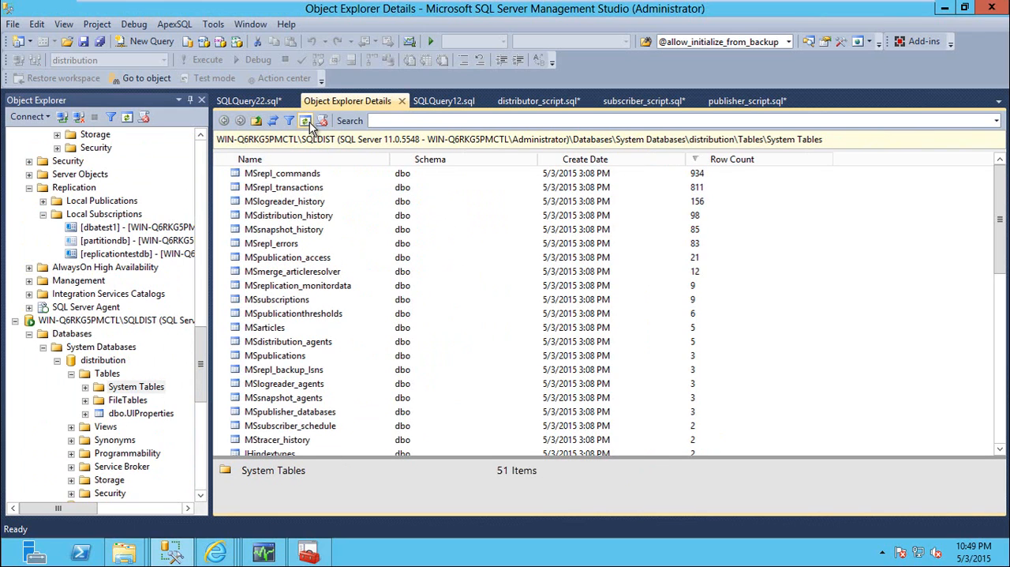